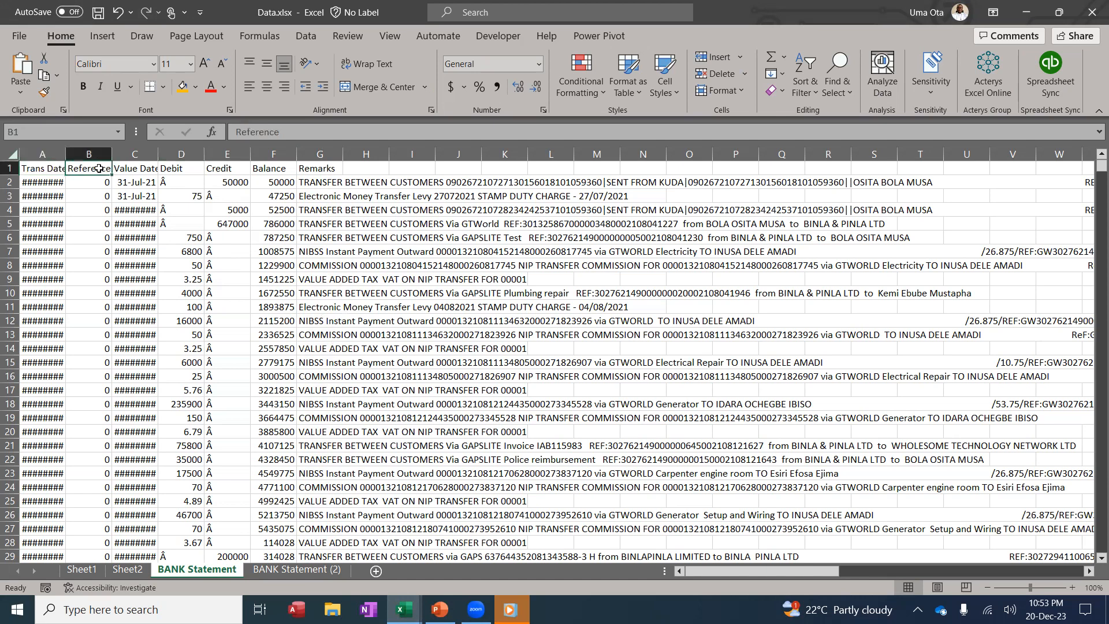
Review the raw statement's column headings through Balance and Remarks, then switch to the clean-up workbook
click(139, 168)
click(174, 167)
click(212, 165)
click(288, 168)
click(323, 167)
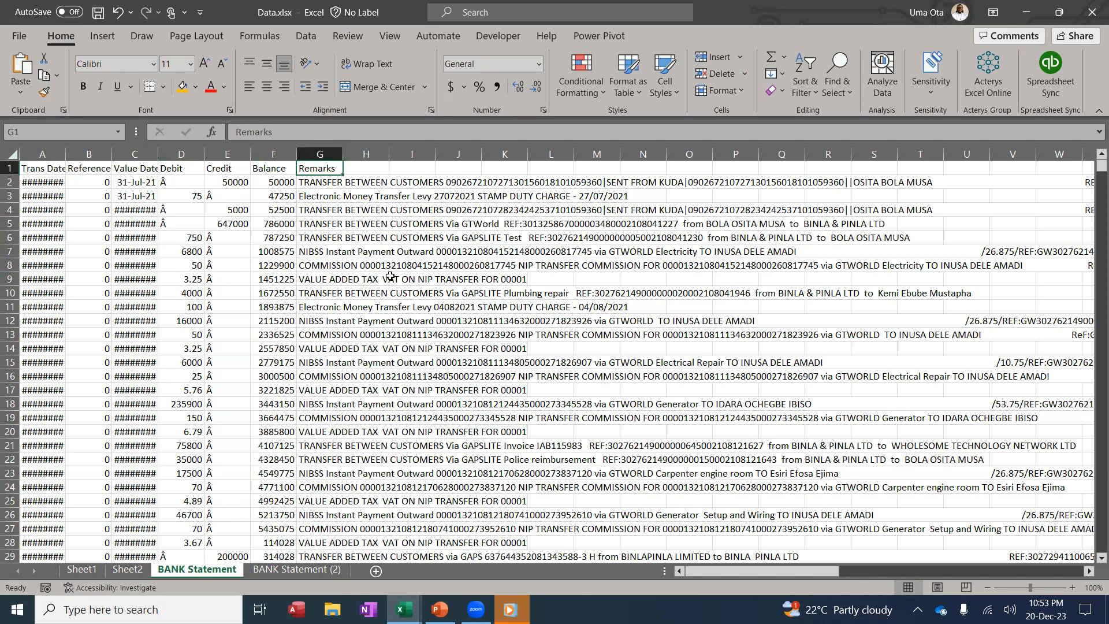
click(404, 609)
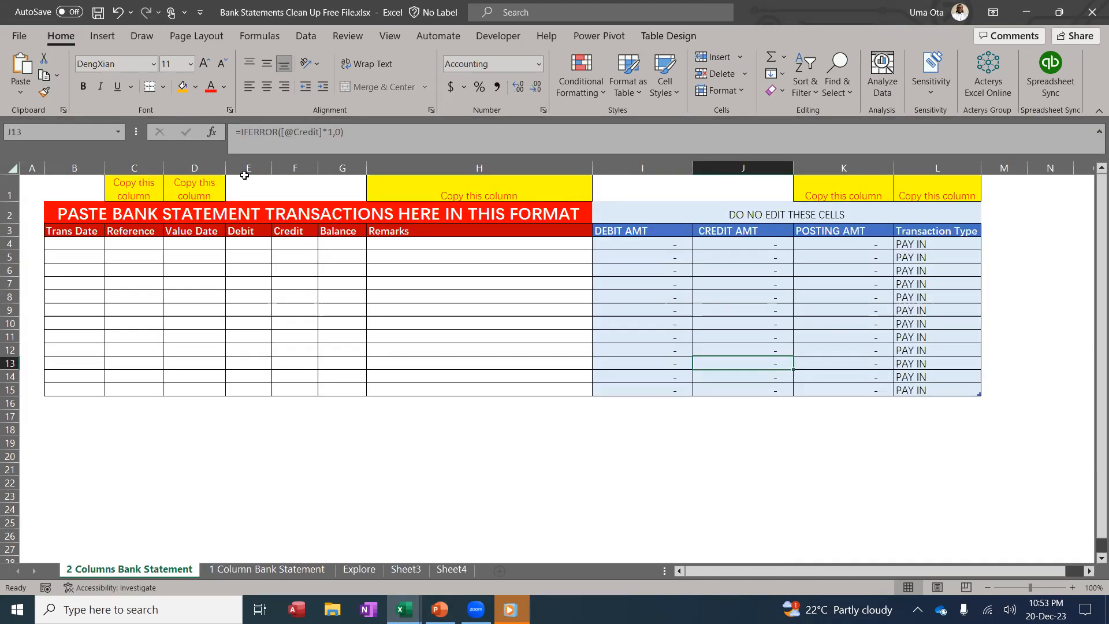
Widen the template's Debit and Credit columns (E and F) together
drag(246, 167, 294, 169)
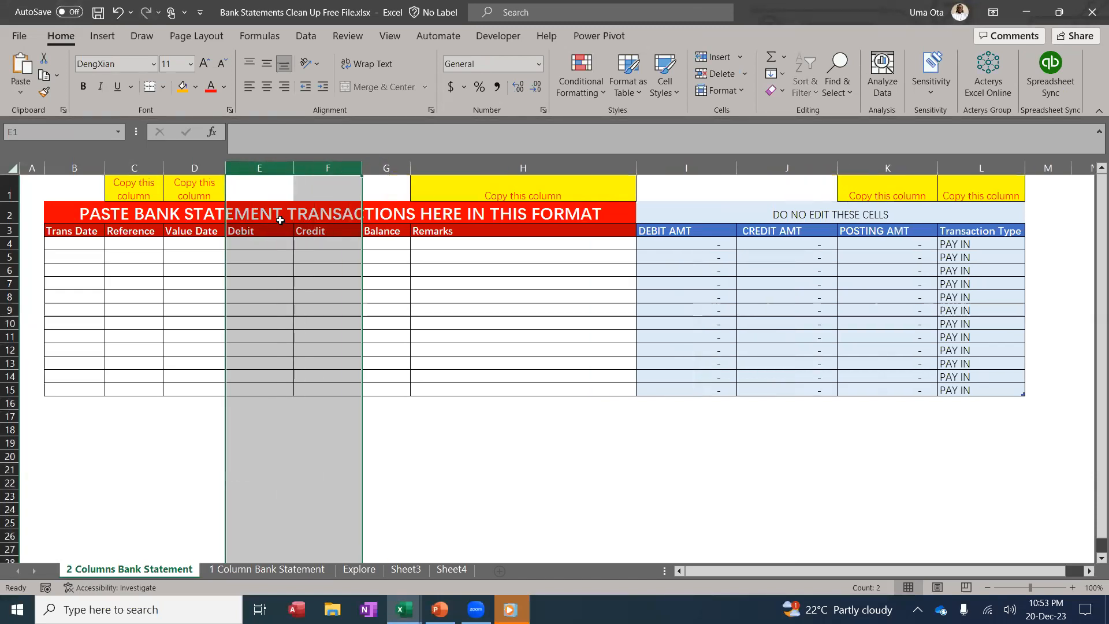
click(283, 230)
click(339, 231)
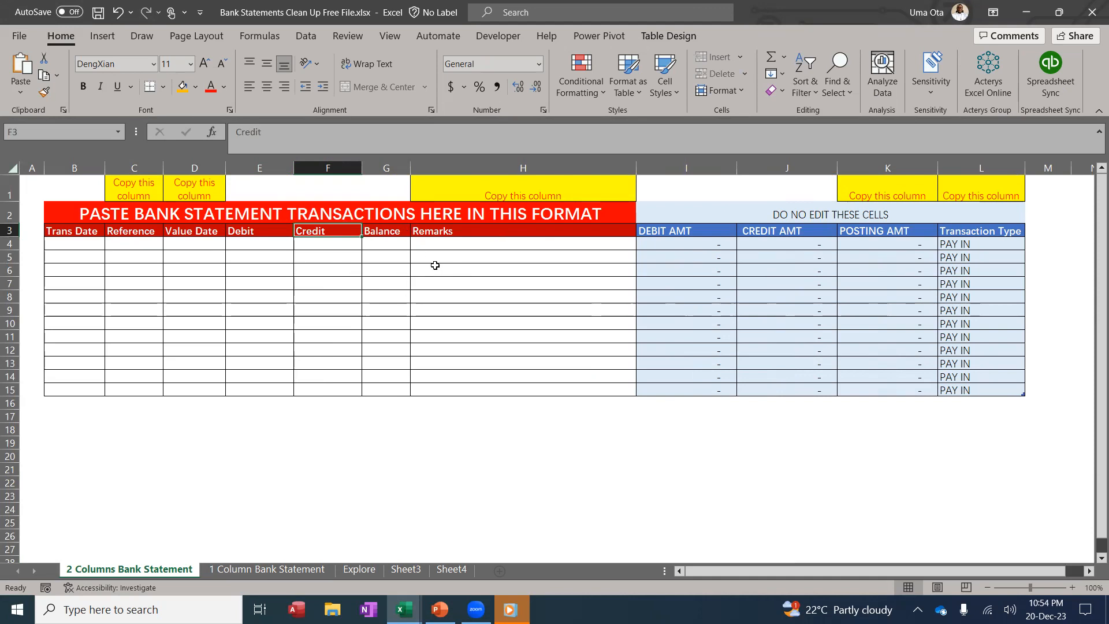
On the 1 Column Bank Statement sheet, drag the Amount column wider
click(291, 569)
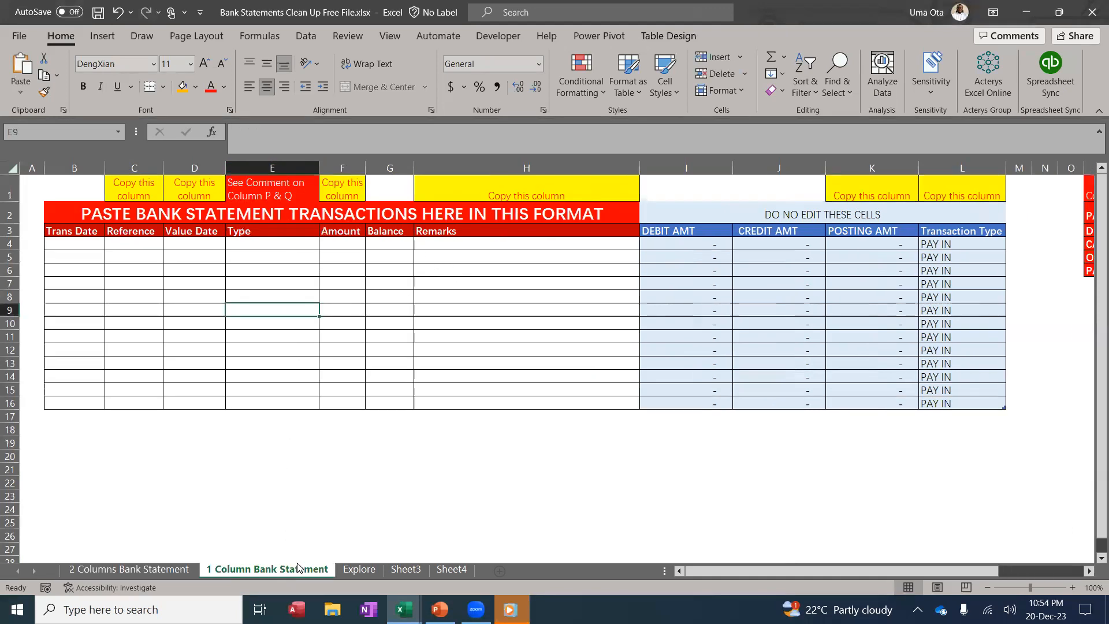
drag(365, 167, 394, 167)
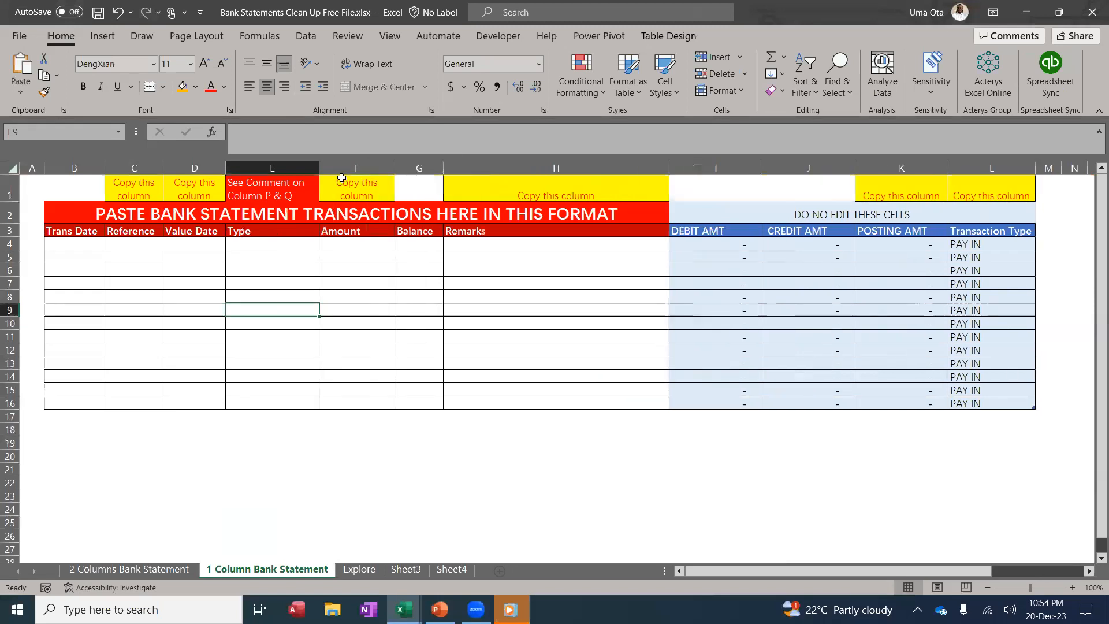
click(346, 167)
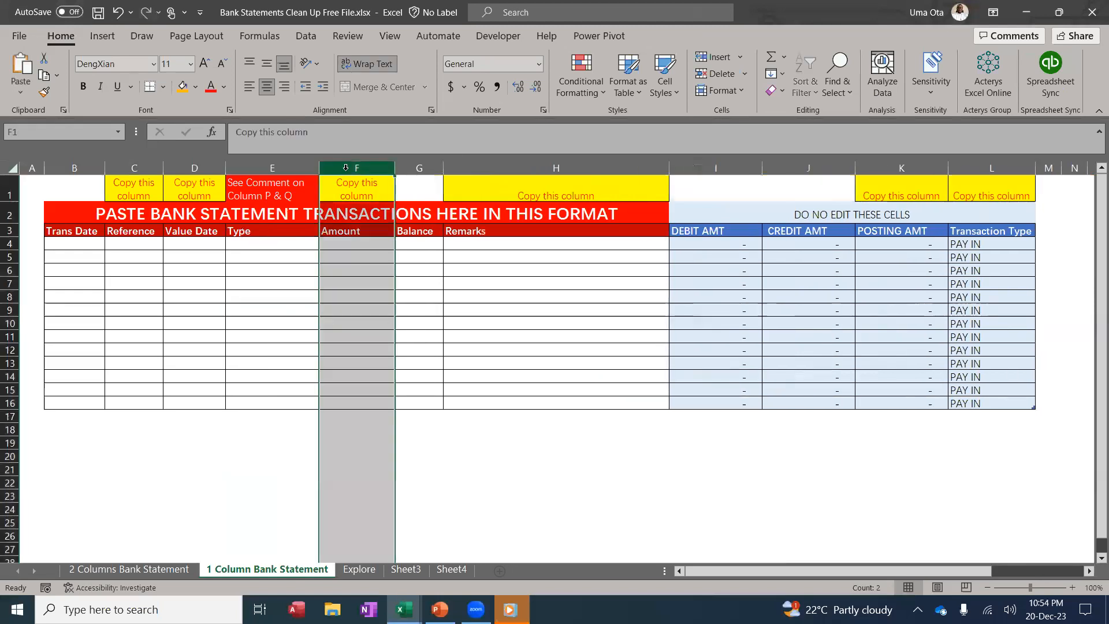
Point out the entry cells in the Type column
click(274, 167)
click(263, 248)
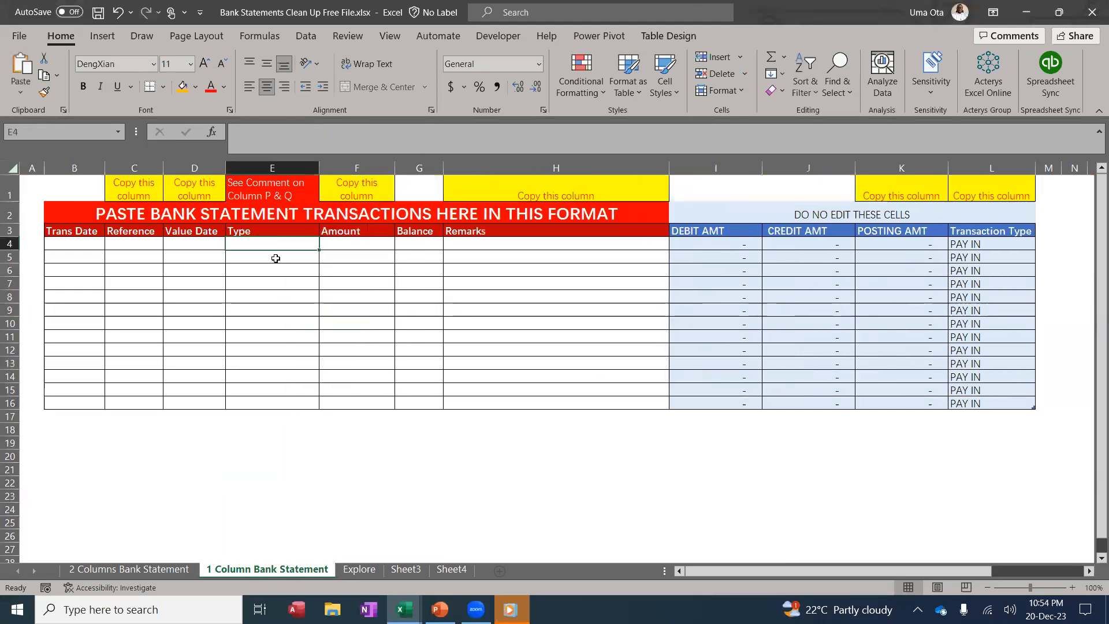
click(274, 258)
click(267, 243)
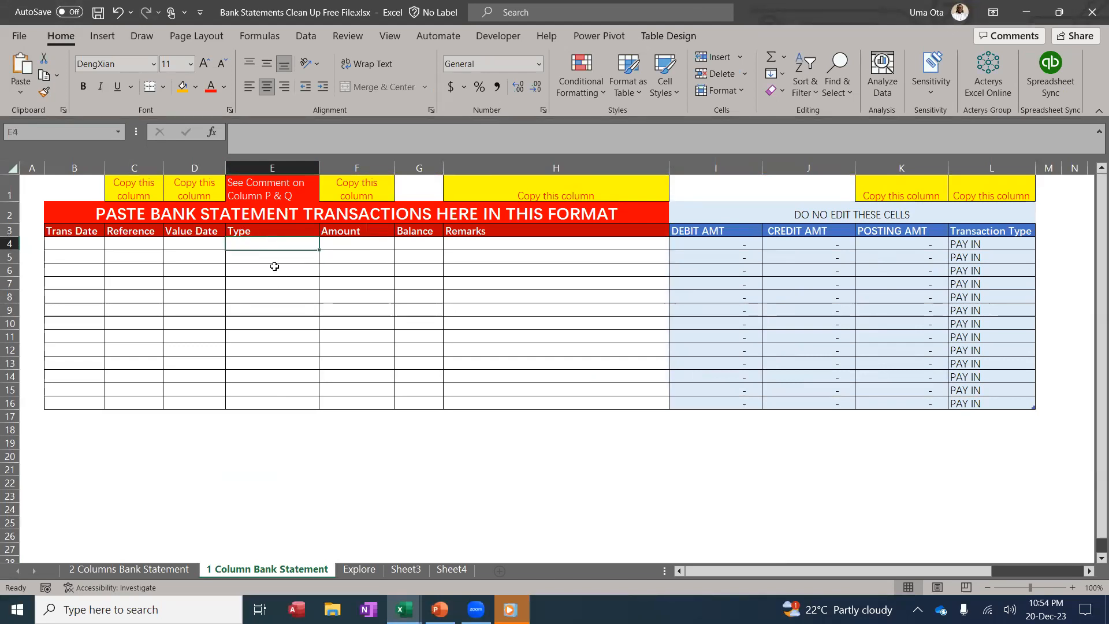
click(274, 268)
click(274, 243)
click(275, 269)
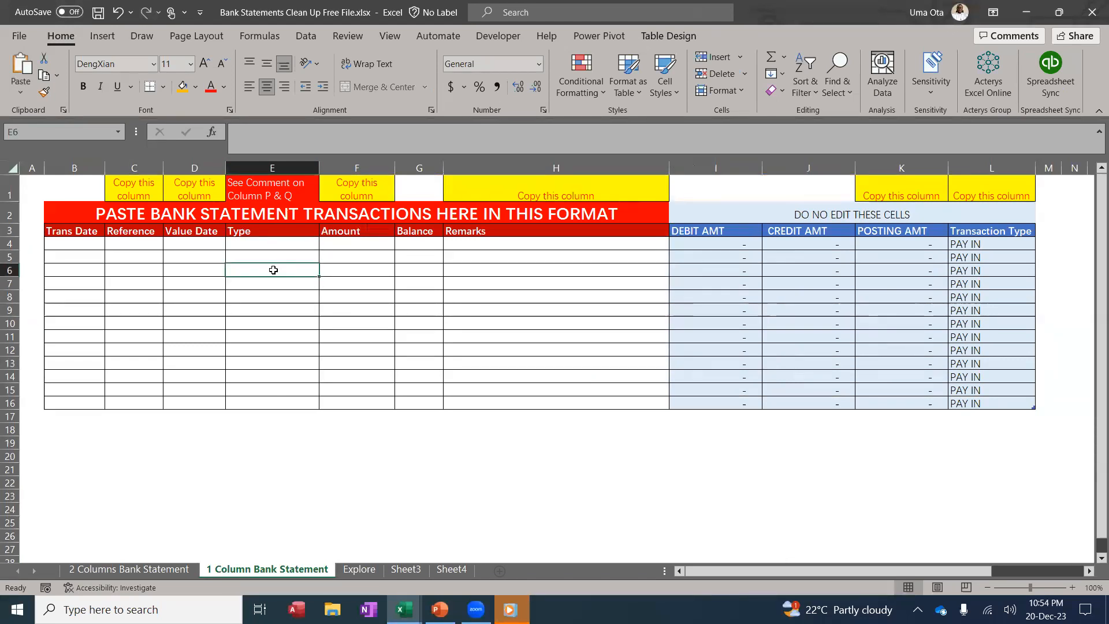
click(269, 247)
click(272, 269)
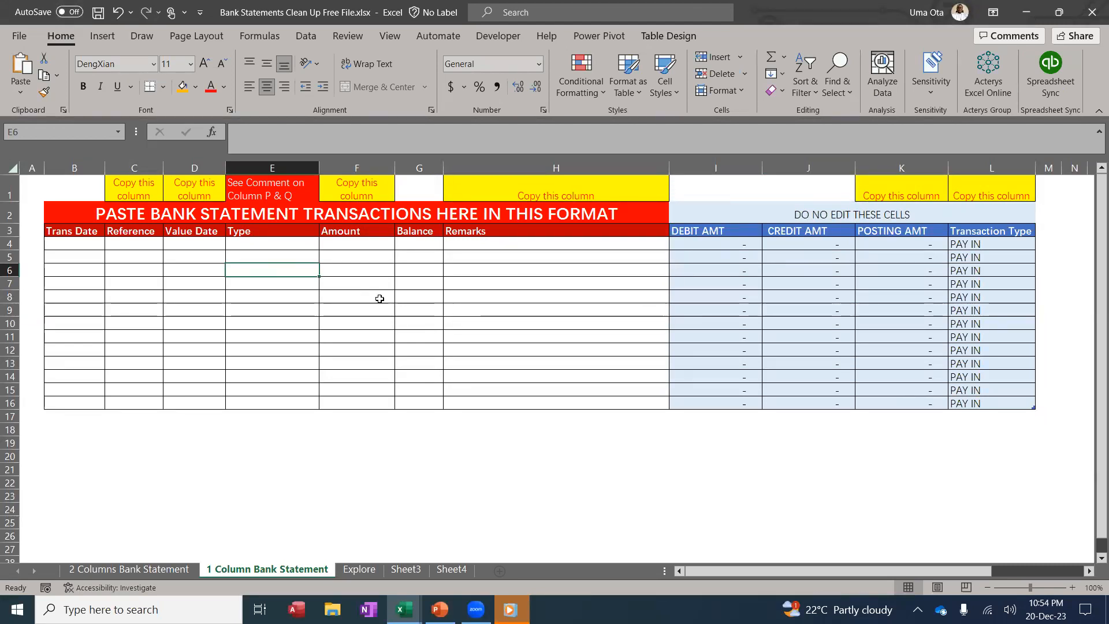
On the 2 Columns sheet, mark the Reference, Value Date, Remarks, POSTING AMT and Transaction Type columns
click(181, 569)
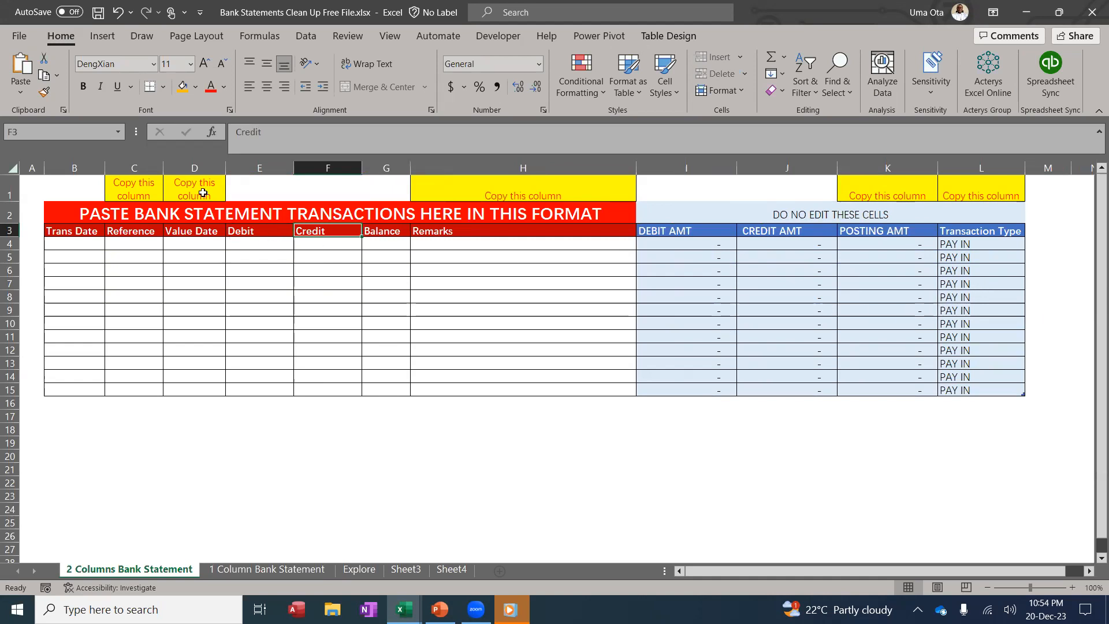
drag(140, 171, 191, 181)
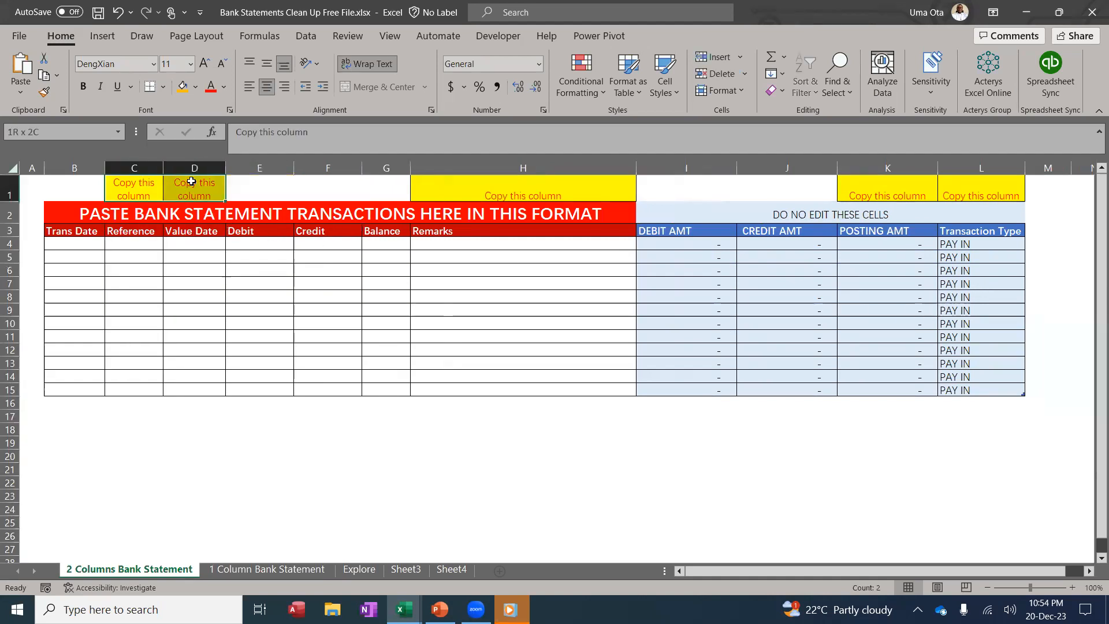
click(547, 185)
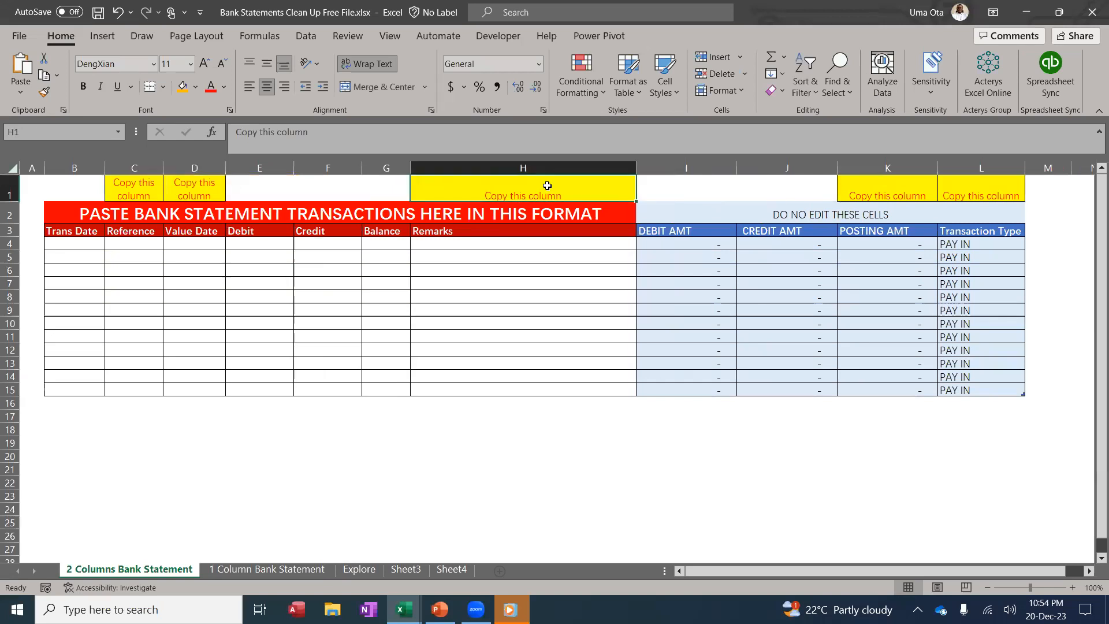
drag(911, 170, 896, 166)
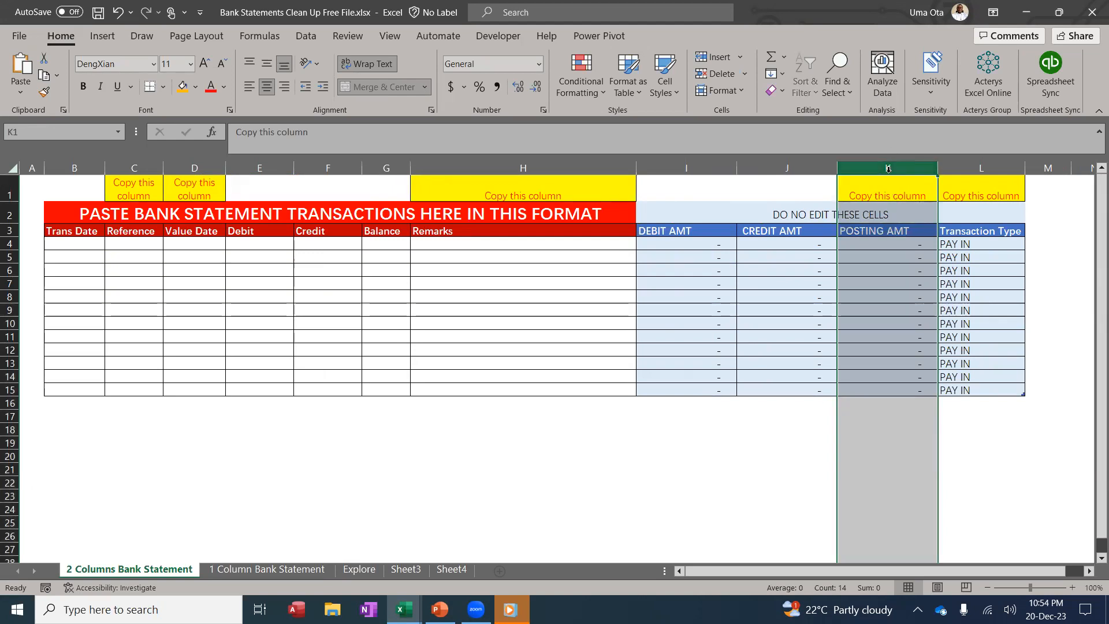
click(979, 167)
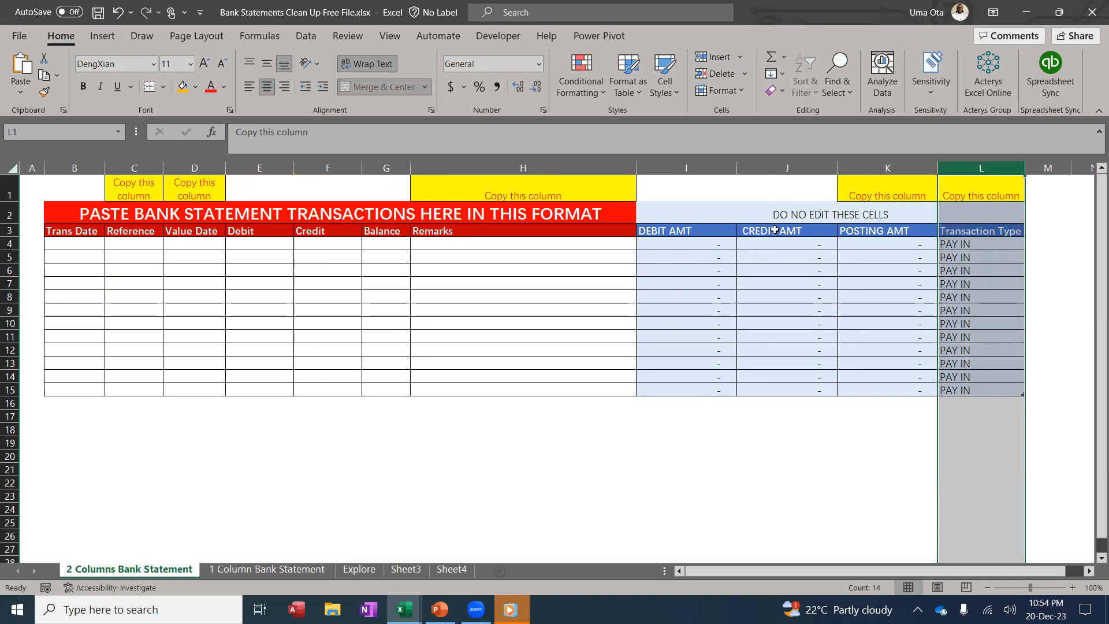
Select the formula block I4:L15 and inspect the DEBIT and CREDIT AMT formulas
click(686, 247)
drag(771, 244, 971, 390)
click(778, 298)
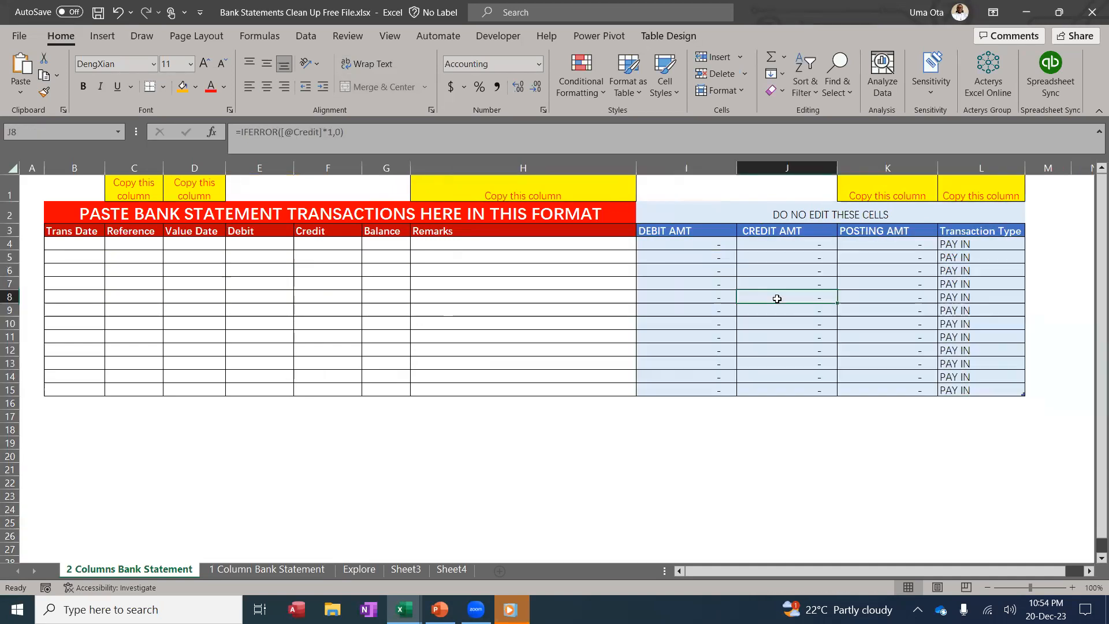
click(270, 574)
click(717, 310)
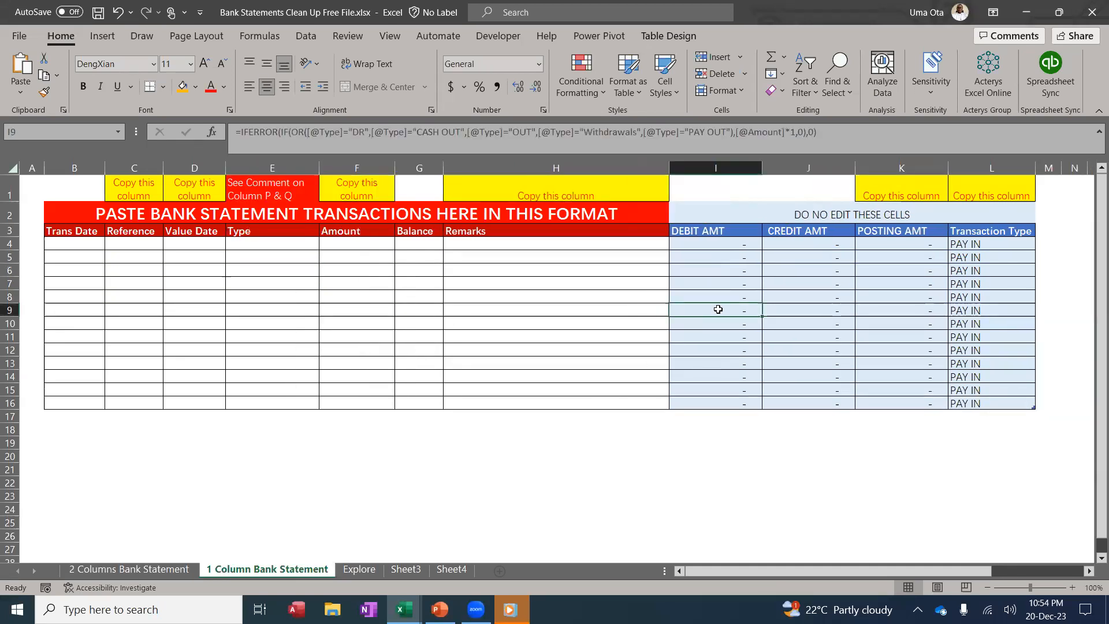
Back on the 2 Columns sheet, review the POSTING AMT, Transaction Type, Remarks and Reference columns
click(168, 572)
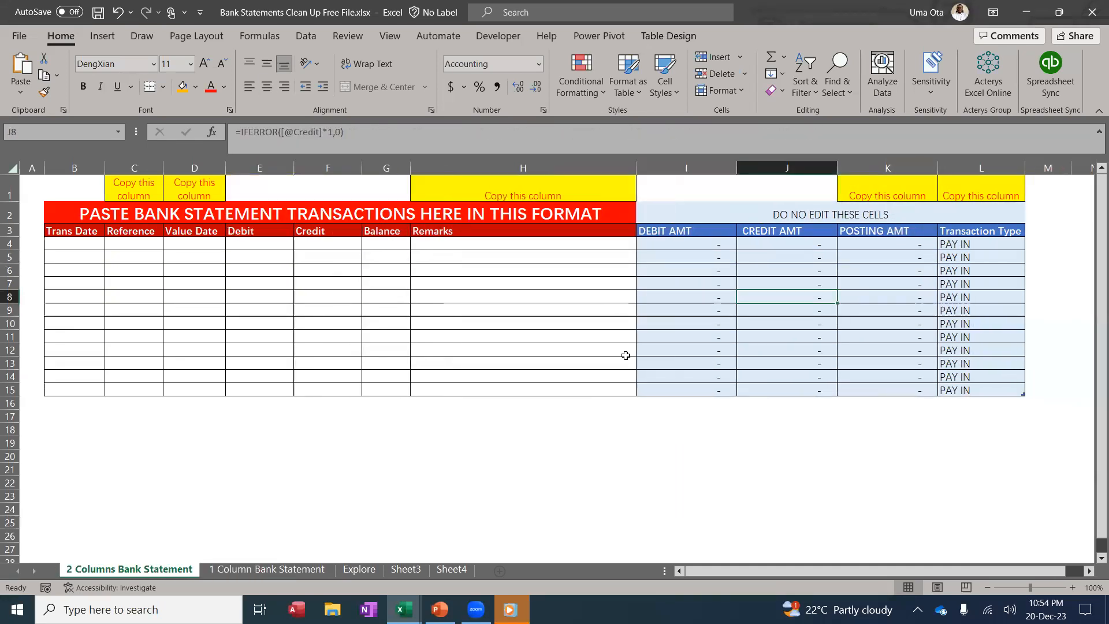
click(888, 166)
click(980, 167)
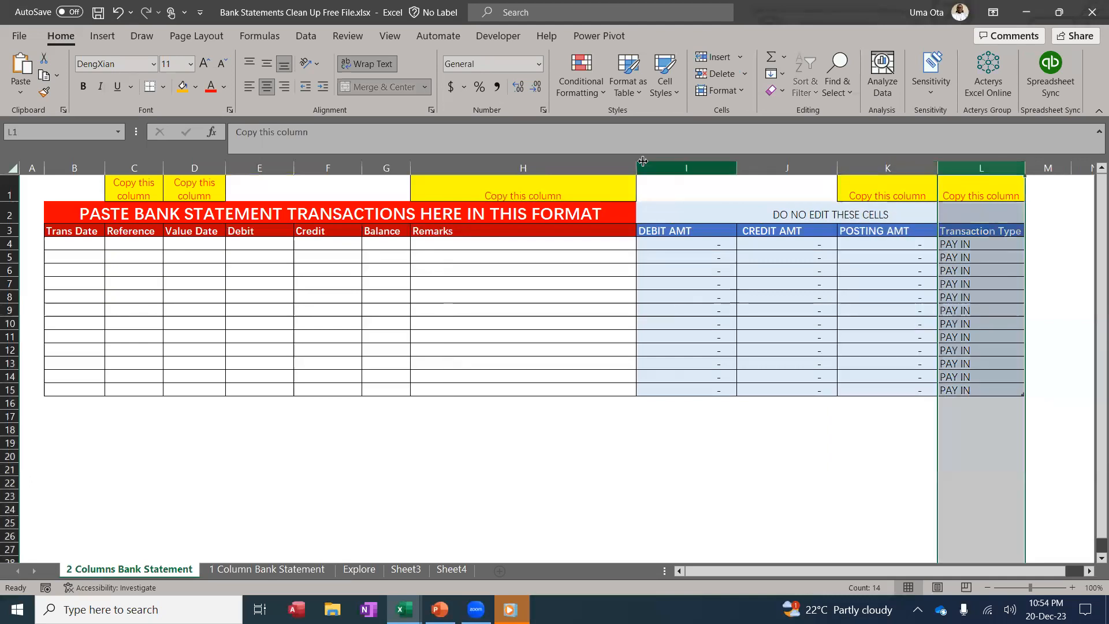
click(523, 166)
click(154, 167)
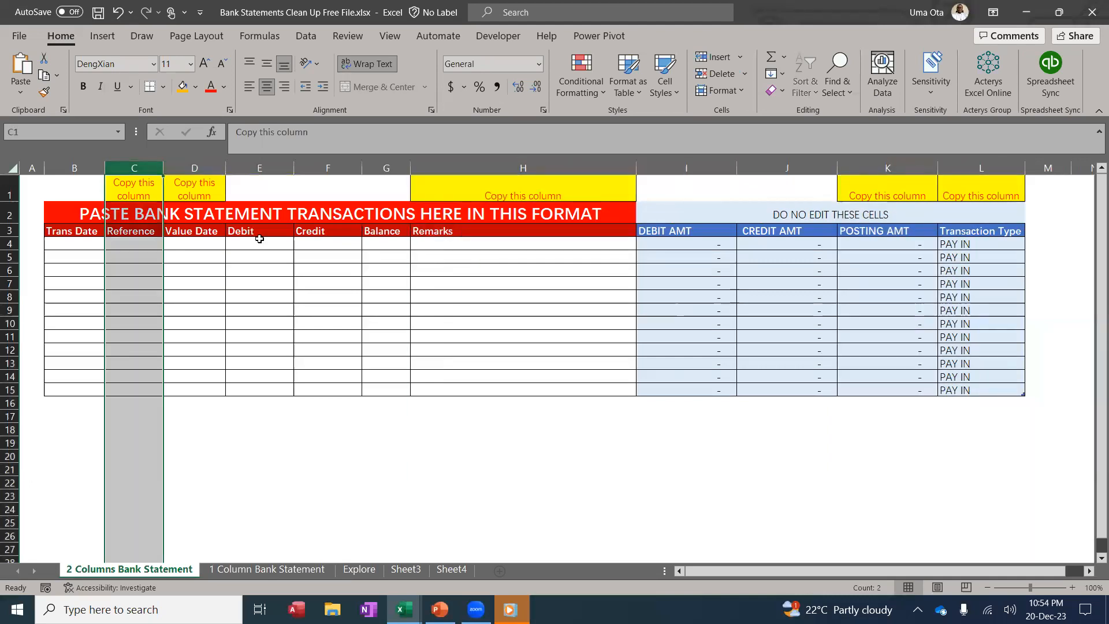
click(532, 315)
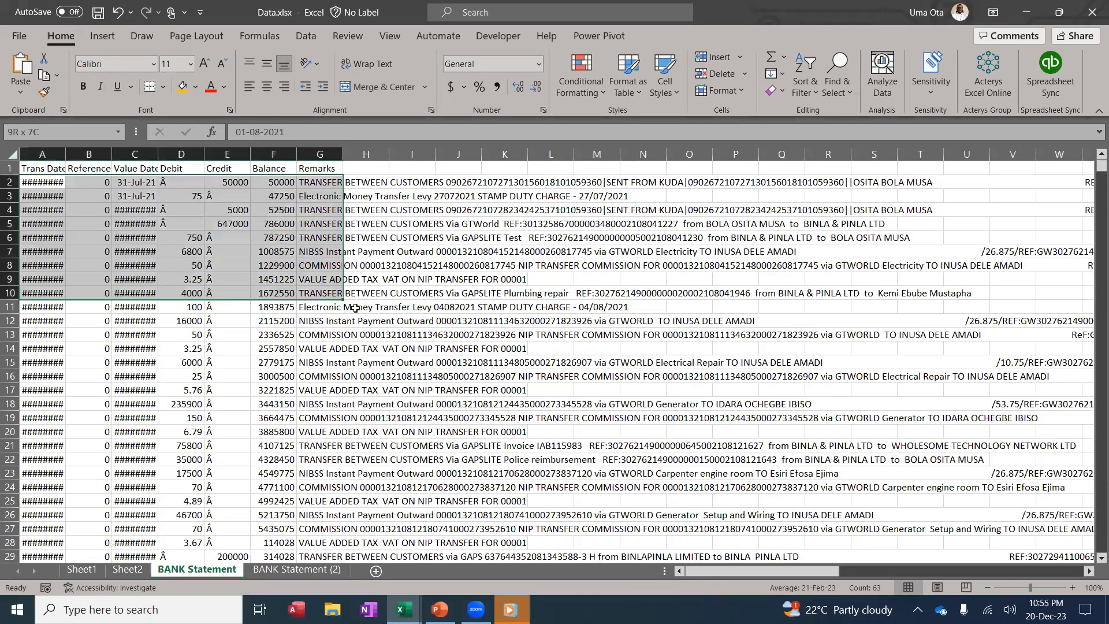
Copy the raw transactions A2:G13 and paste them into the template at cell B4
key(ctrl+c)
click(416, 604)
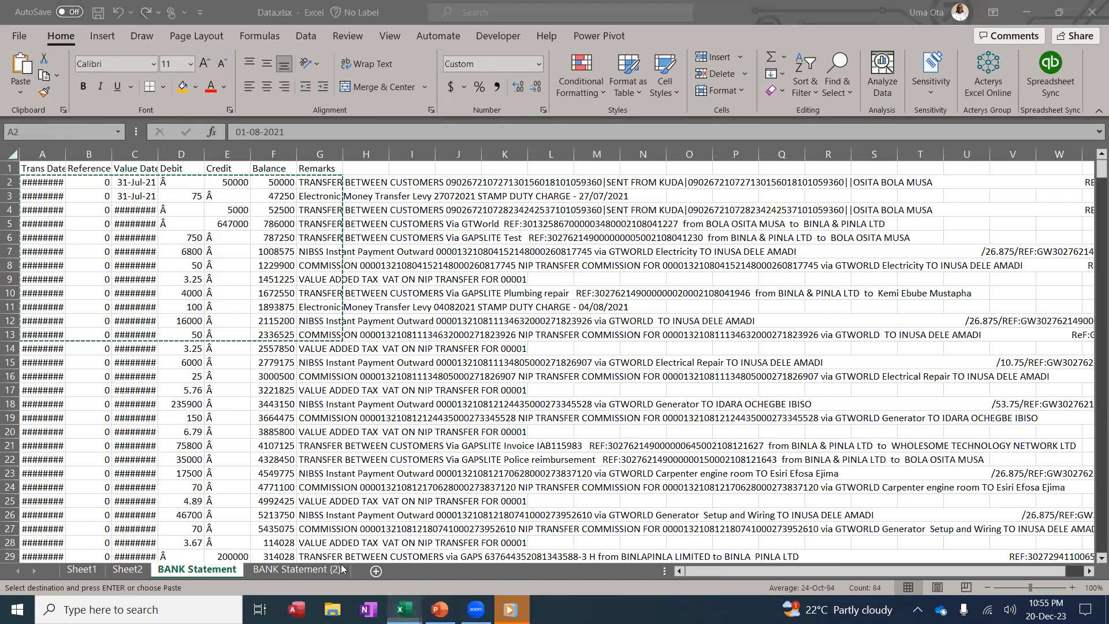
click(326, 549)
click(81, 243)
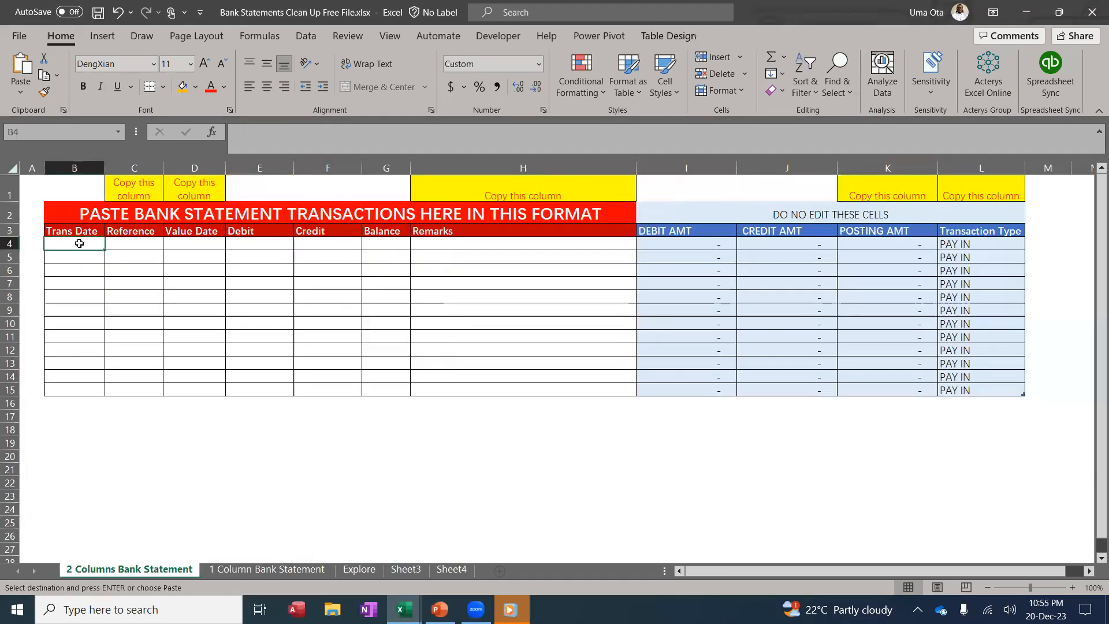
right_click(81, 242)
click(140, 219)
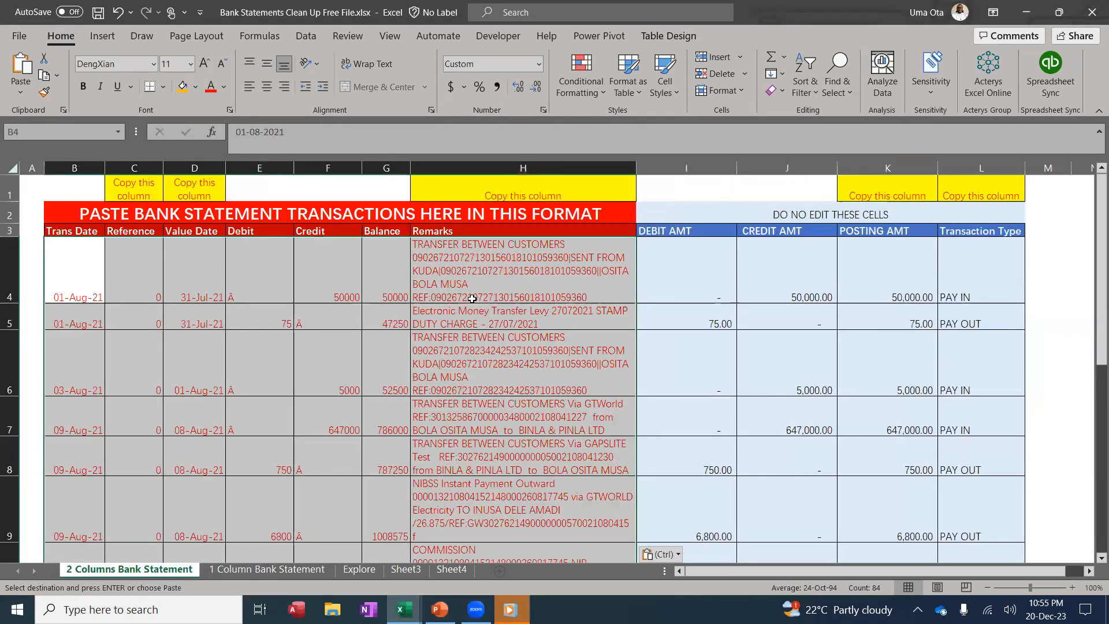
Check the pasted remarks, Debit/Credit values, the stray Â in F9, and the DEBIT/CREDIT AMT formulas
click(520, 324)
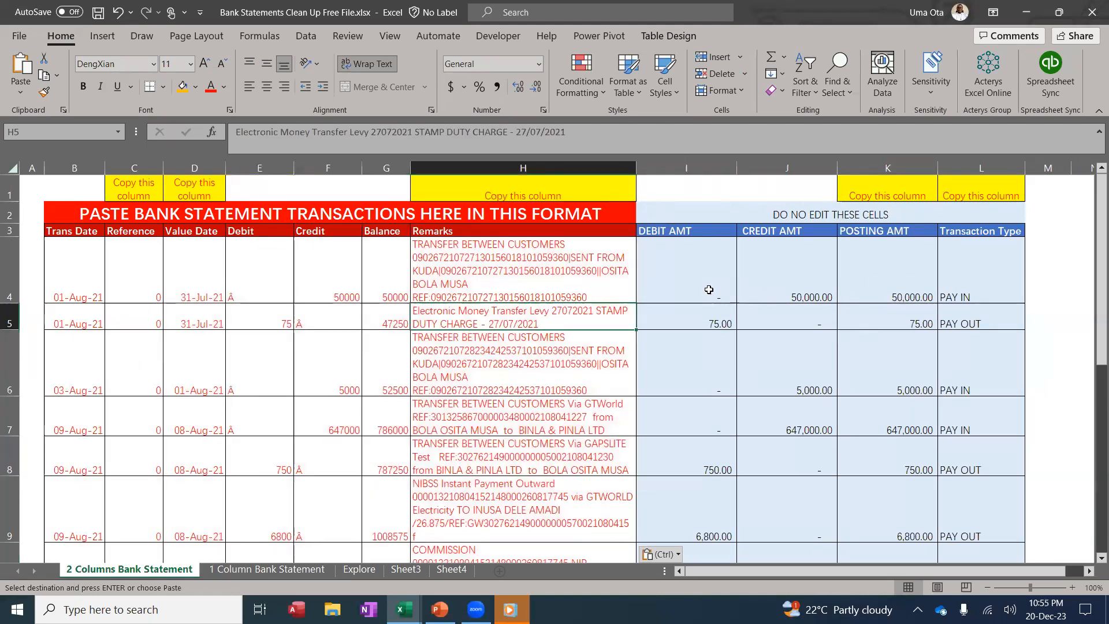
click(687, 278)
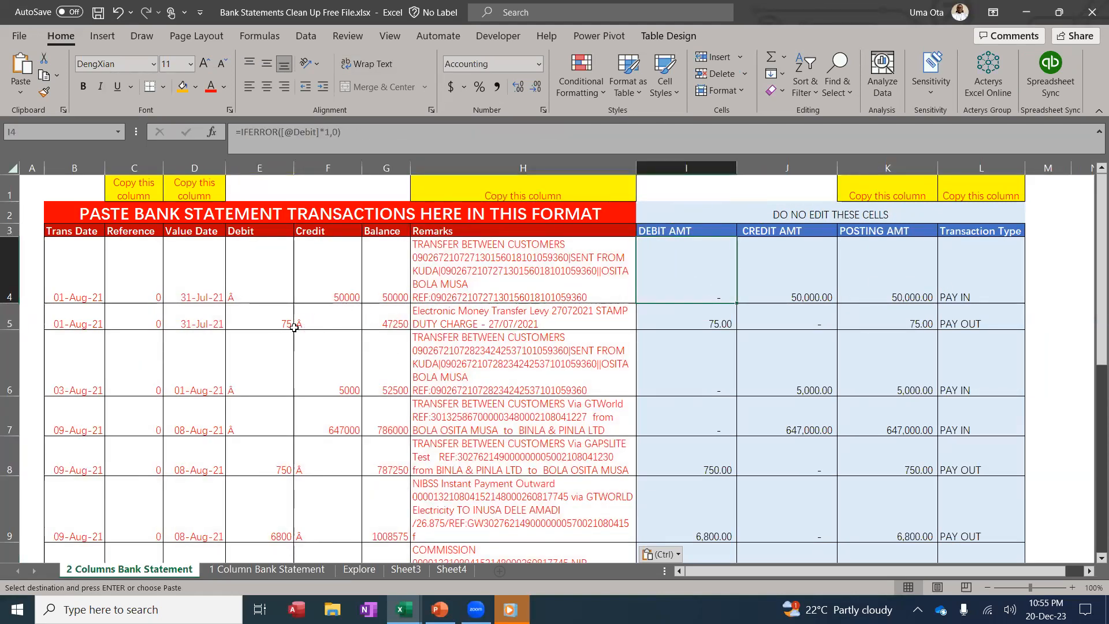
click(314, 324)
click(288, 473)
click(327, 457)
click(327, 501)
click(816, 326)
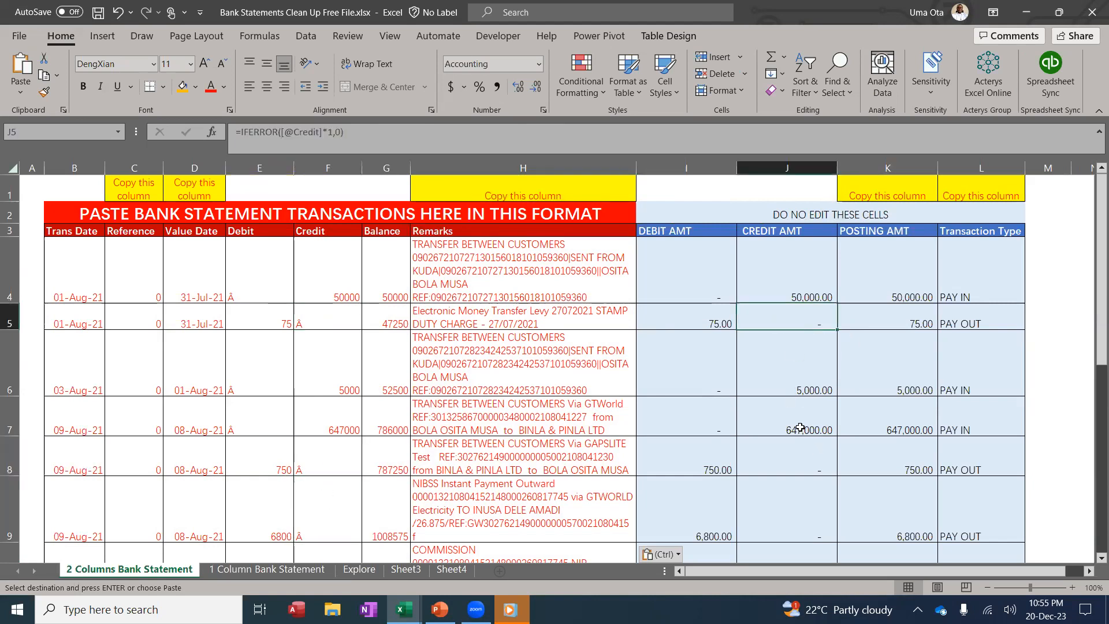
click(723, 279)
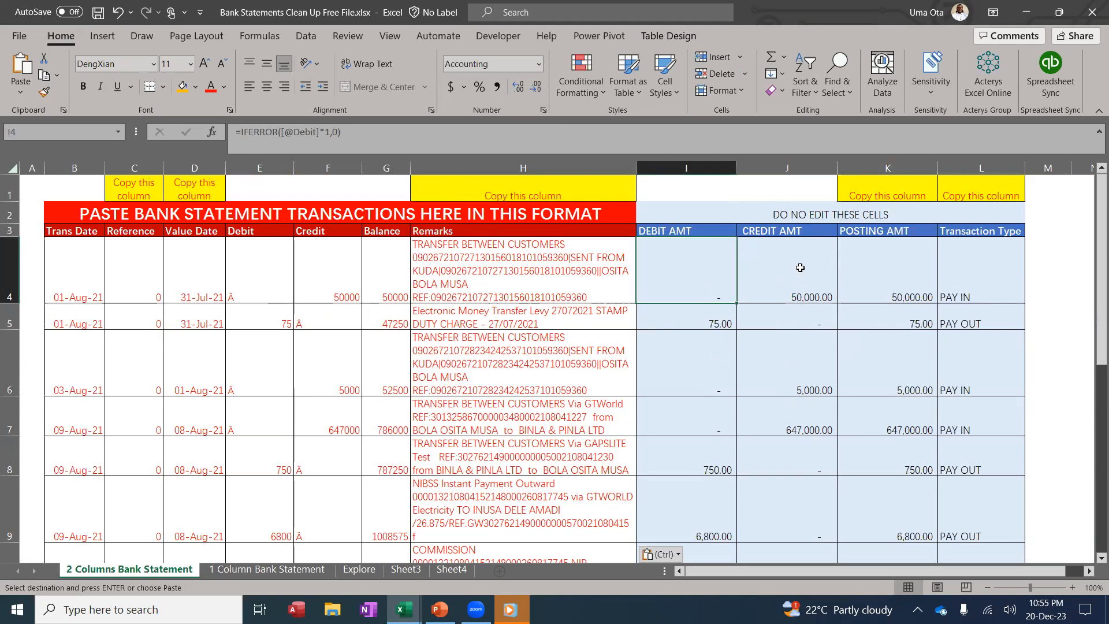
Review the POSTING AMT, Transaction Type, Reference and Value Date columns, then go to the 1 Column sheet
click(896, 157)
click(988, 165)
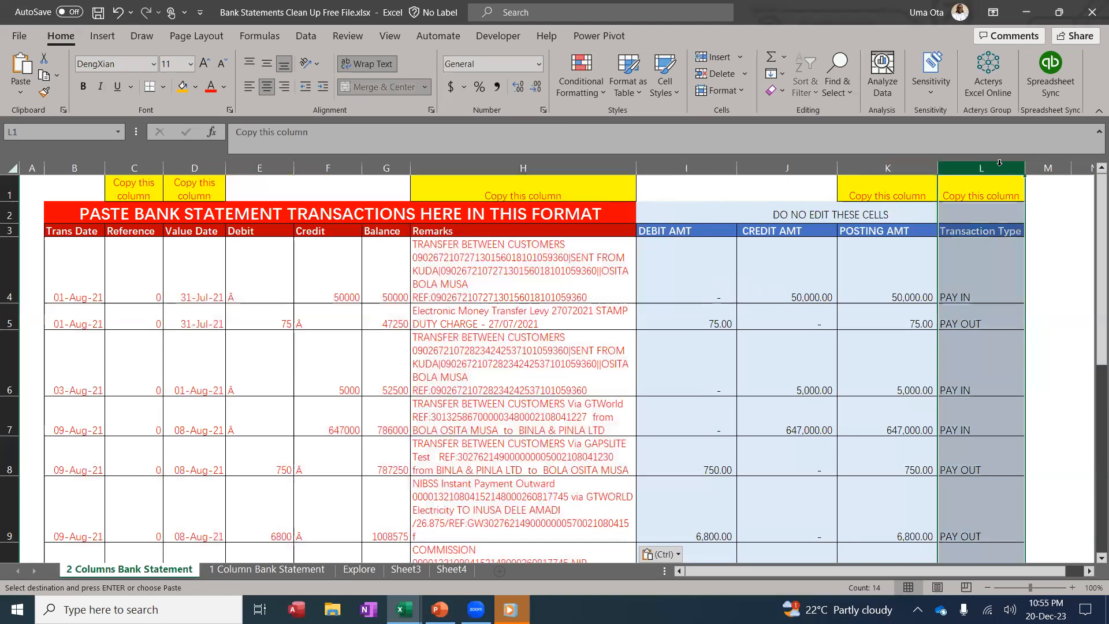
click(134, 167)
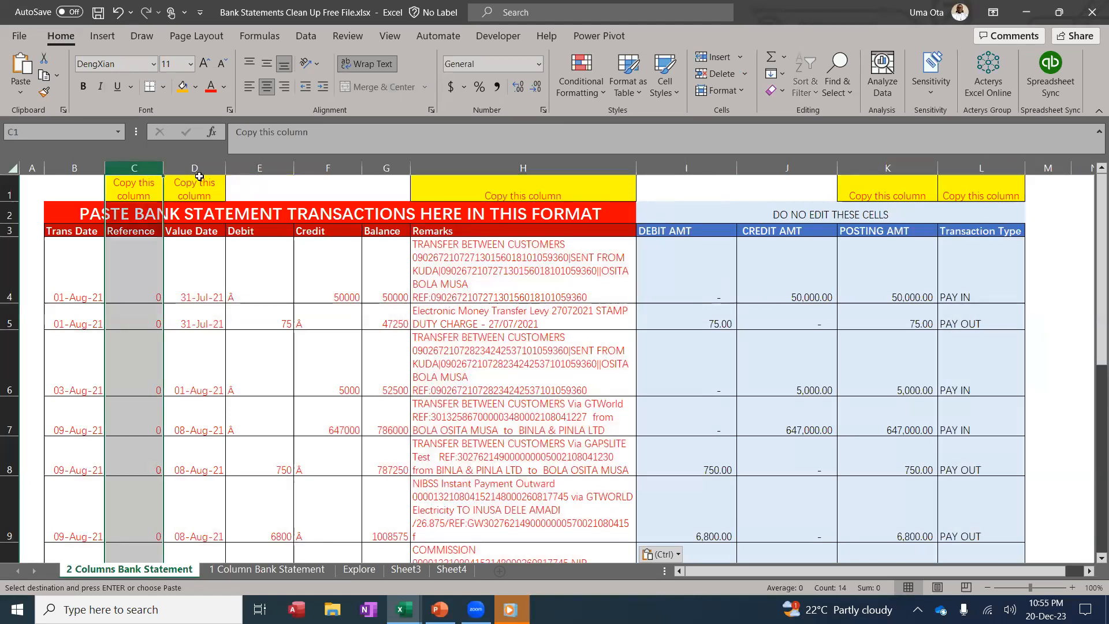
click(205, 169)
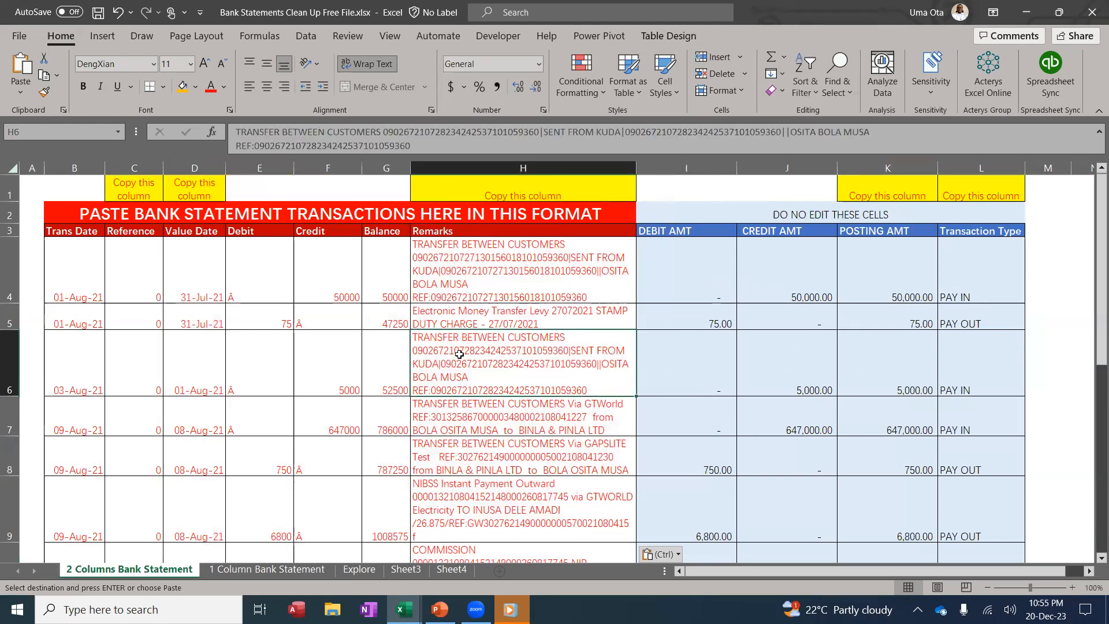
click(298, 571)
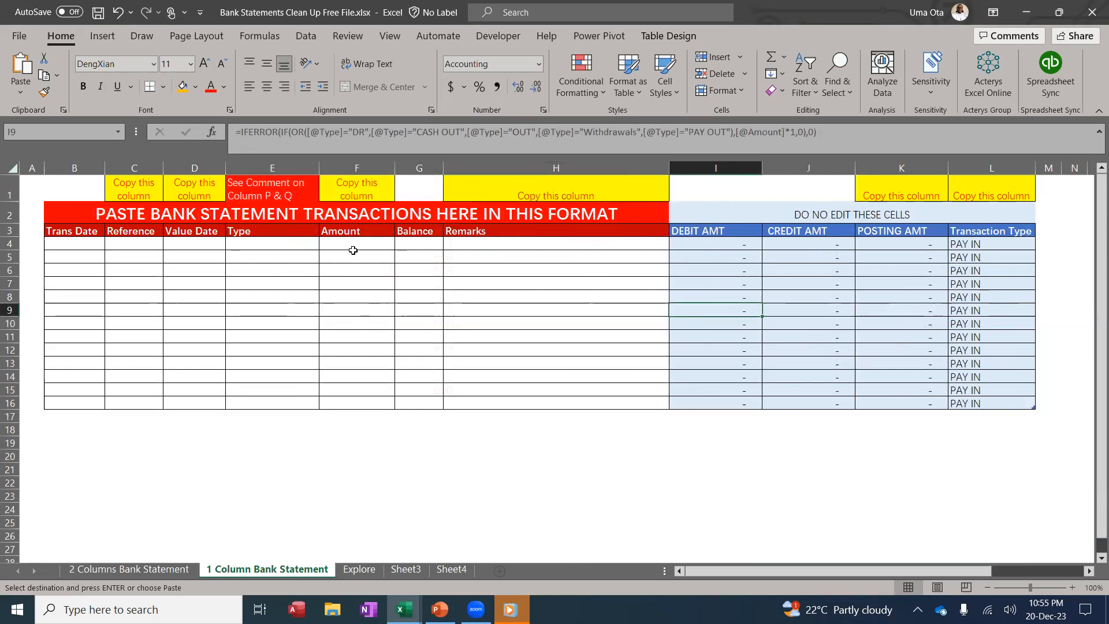
Check the Amount and Type columns, then select transaction rows A2:G9 in Data.xlsx
click(358, 168)
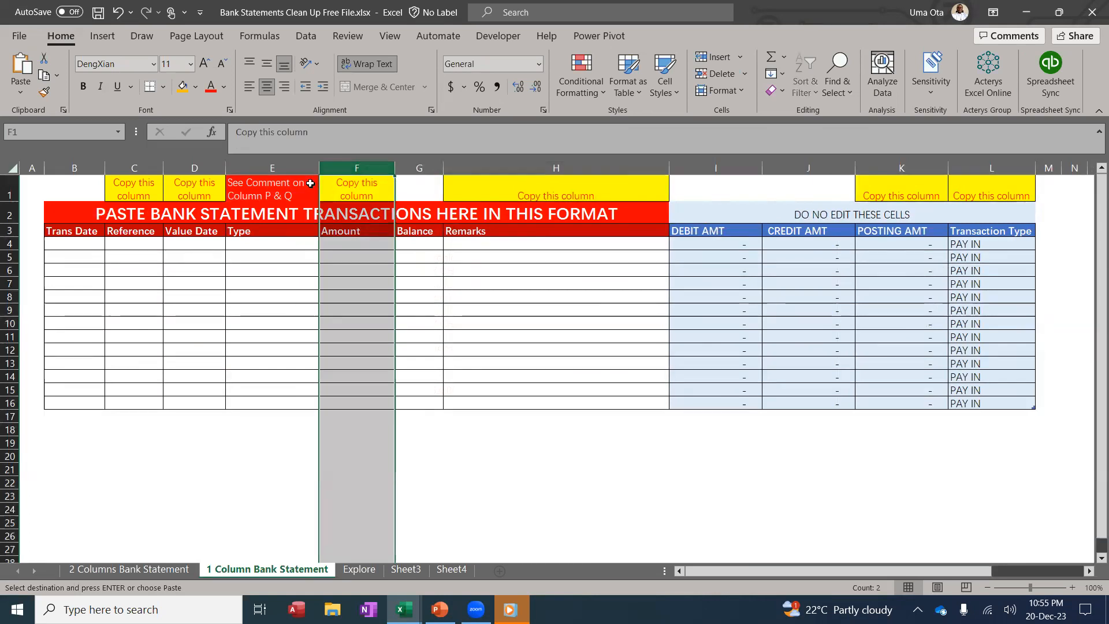
click(284, 164)
click(448, 323)
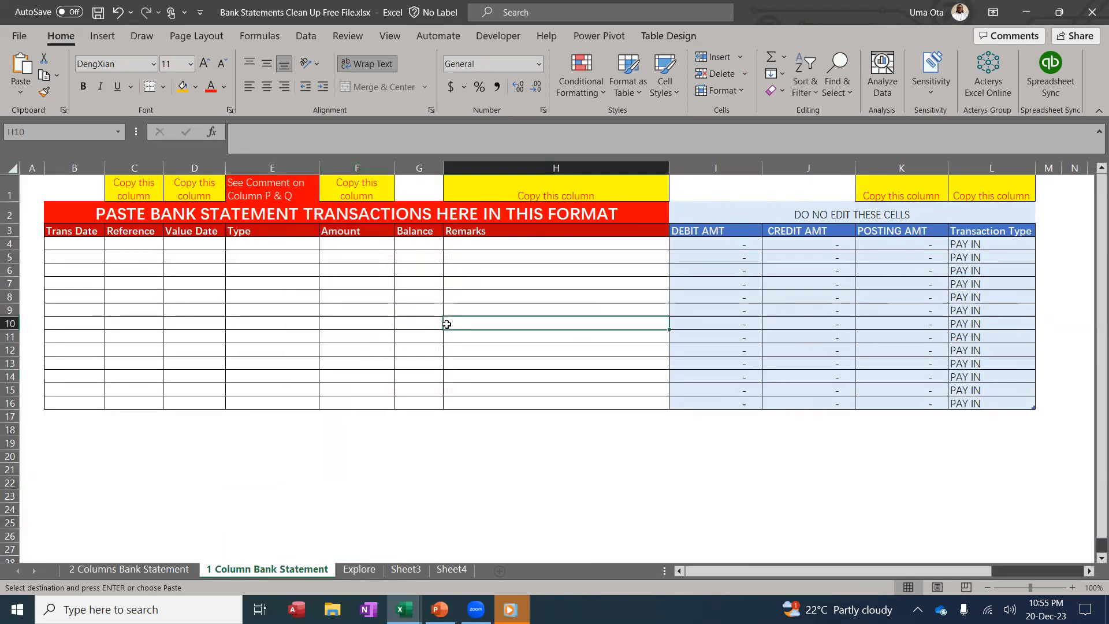
click(405, 609)
drag(43, 180, 340, 281)
Copy the selected rows and paste them as values into cell B4 of the 1 Column template
key(ctrl+c)
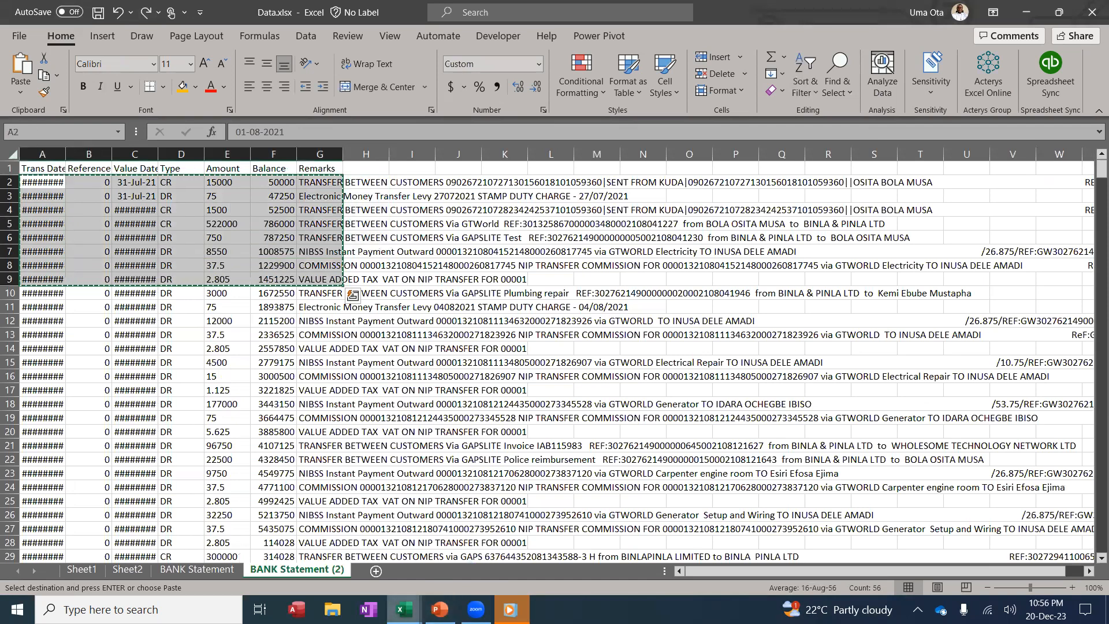
click(405, 609)
click(357, 563)
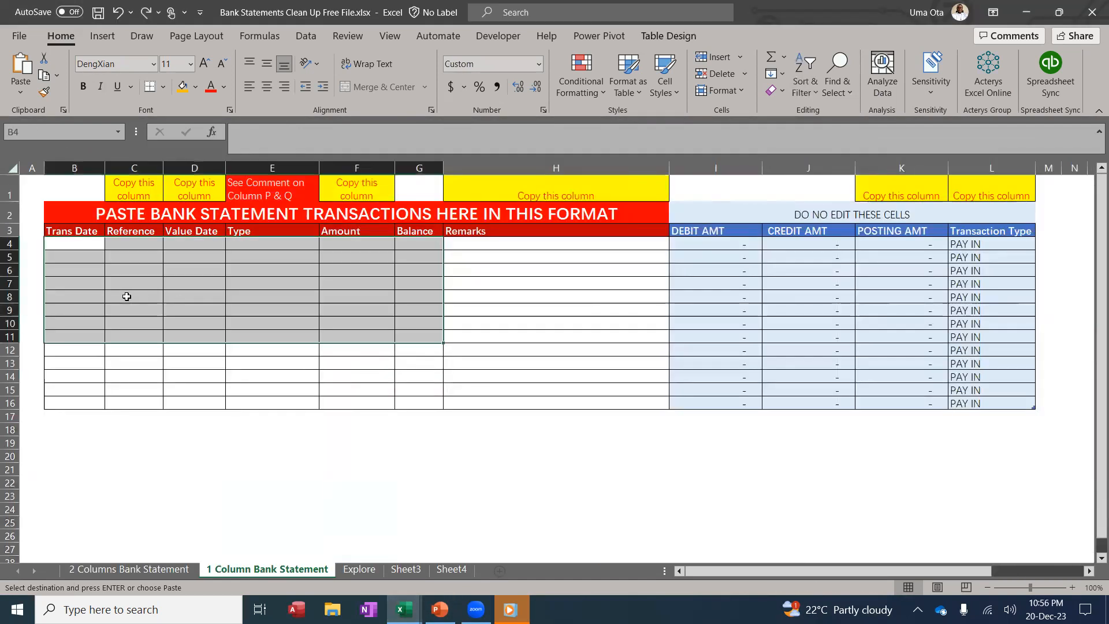
click(84, 247)
right_click(84, 247)
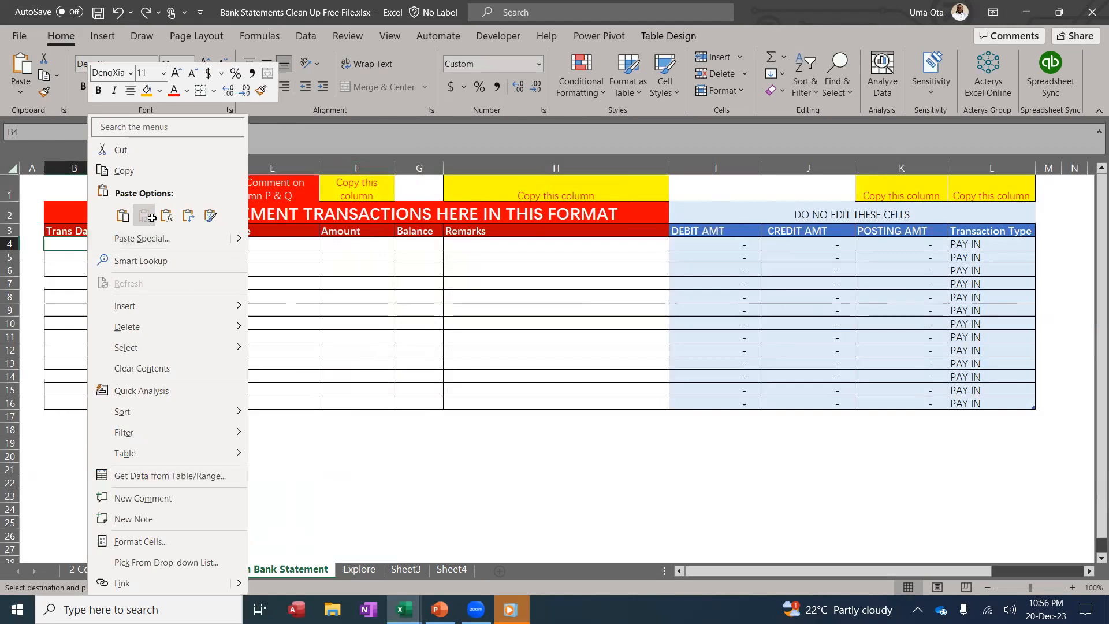
click(143, 216)
click(549, 289)
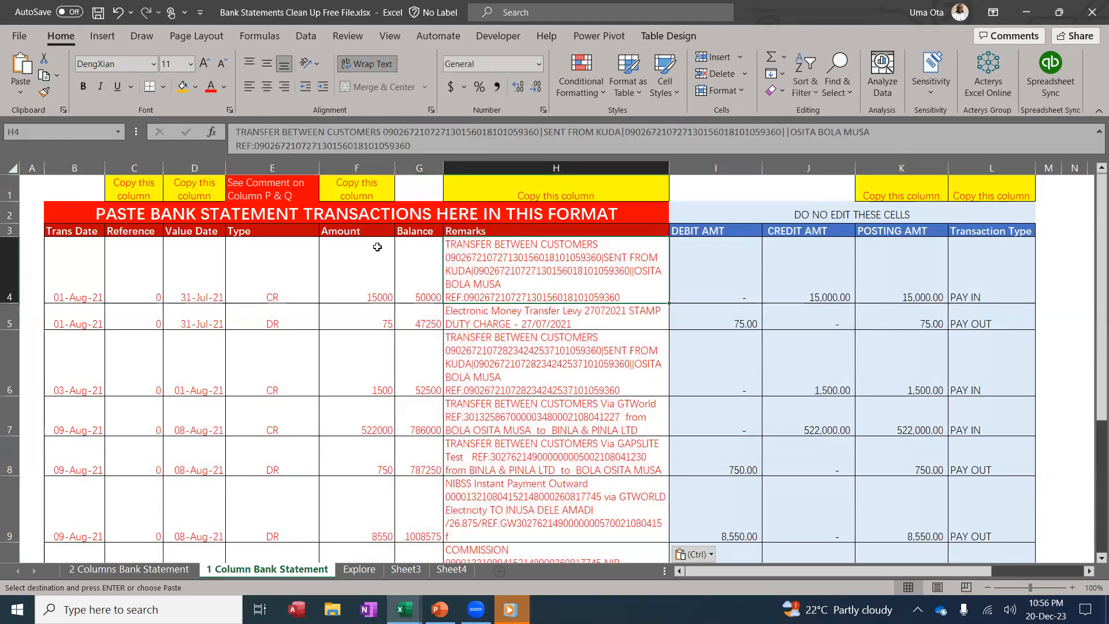
Check the Amount, Type, DEBIT, CREDIT, POSTING AMT and Transaction Type columns, then return to the 2 Columns sheet
click(363, 163)
click(296, 167)
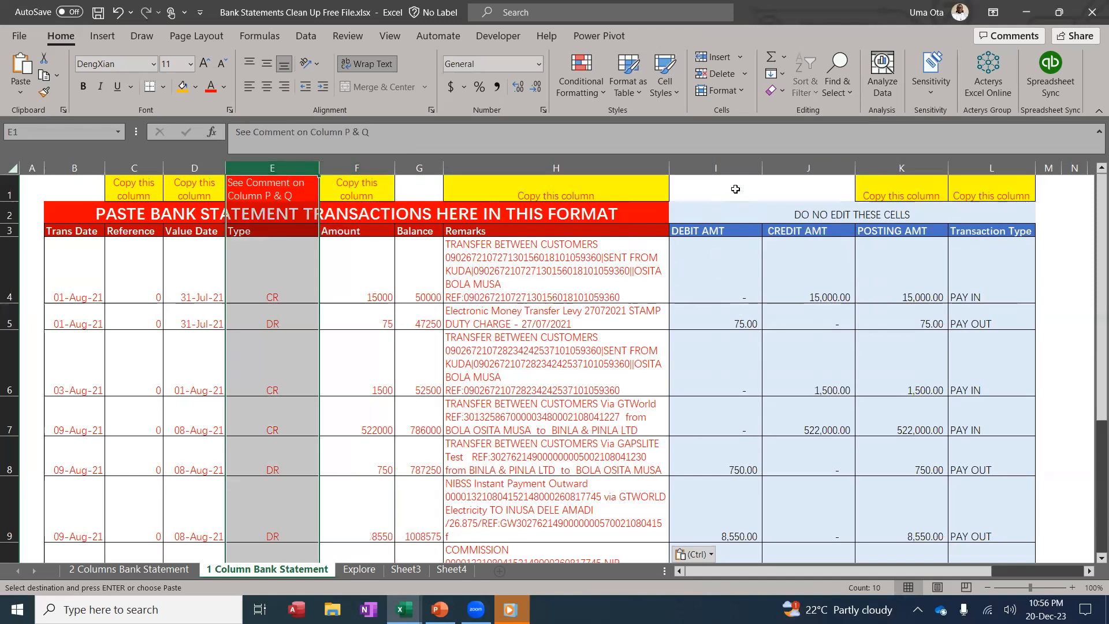
click(750, 167)
click(820, 166)
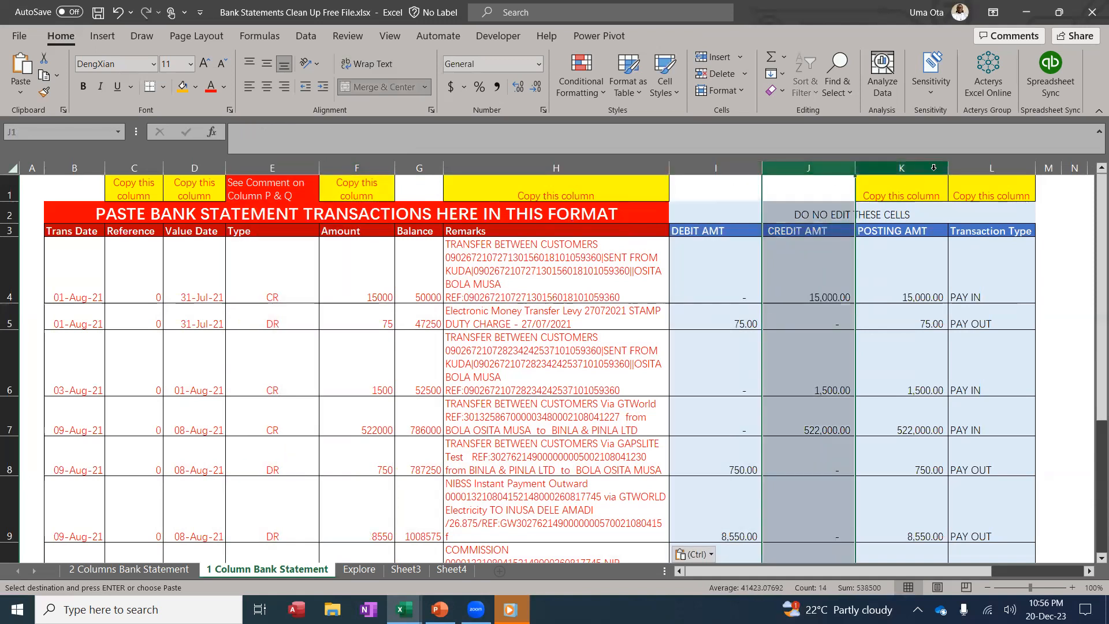
click(916, 160)
click(984, 163)
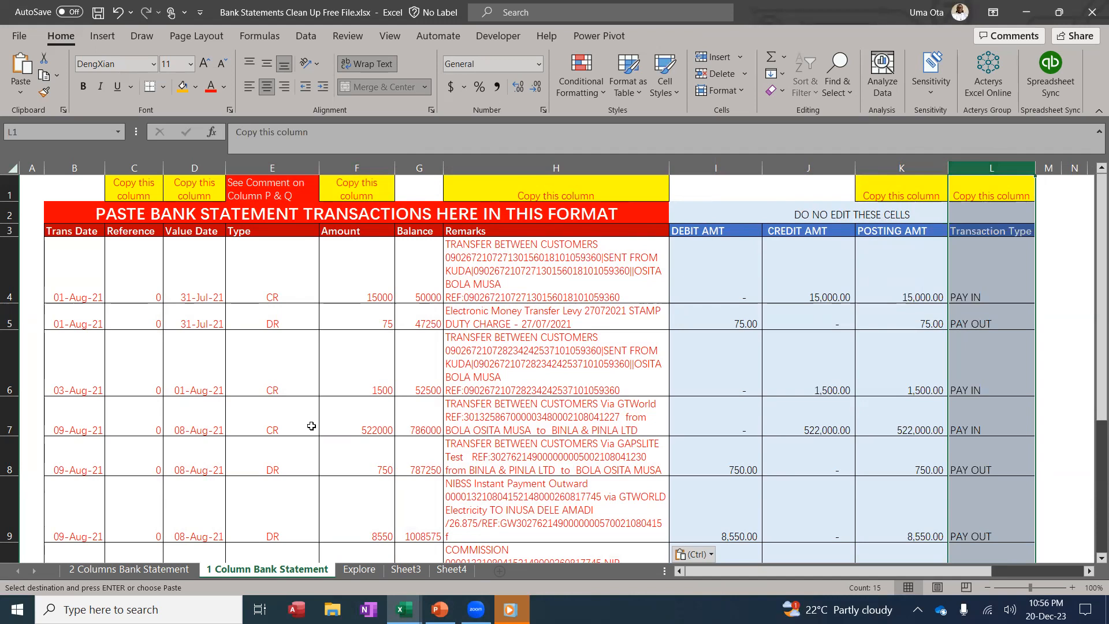
click(129, 569)
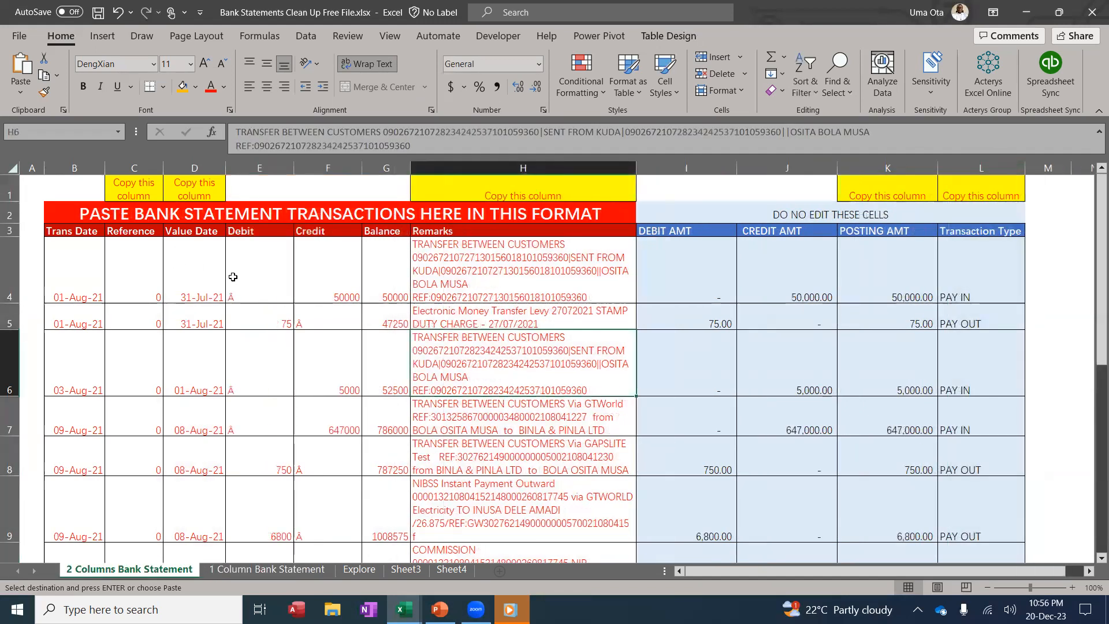
Copy the value dates D4:D9 and paste them into Transaction Date at B5 of Bank Analysis
drag(176, 249, 195, 532)
key(ctrl+c)
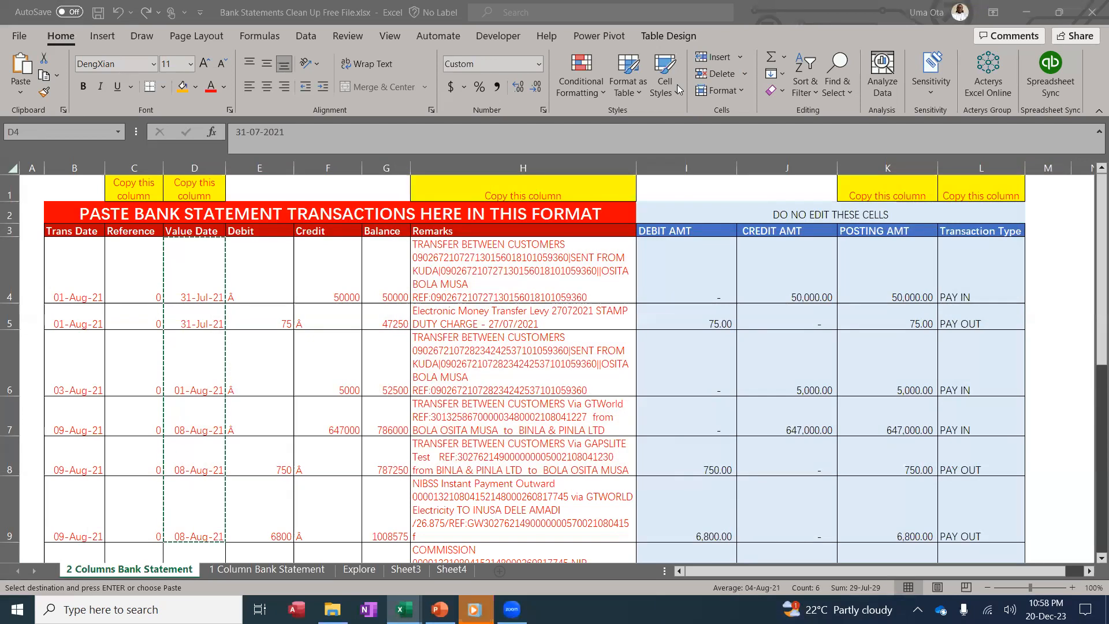
click(206, 292)
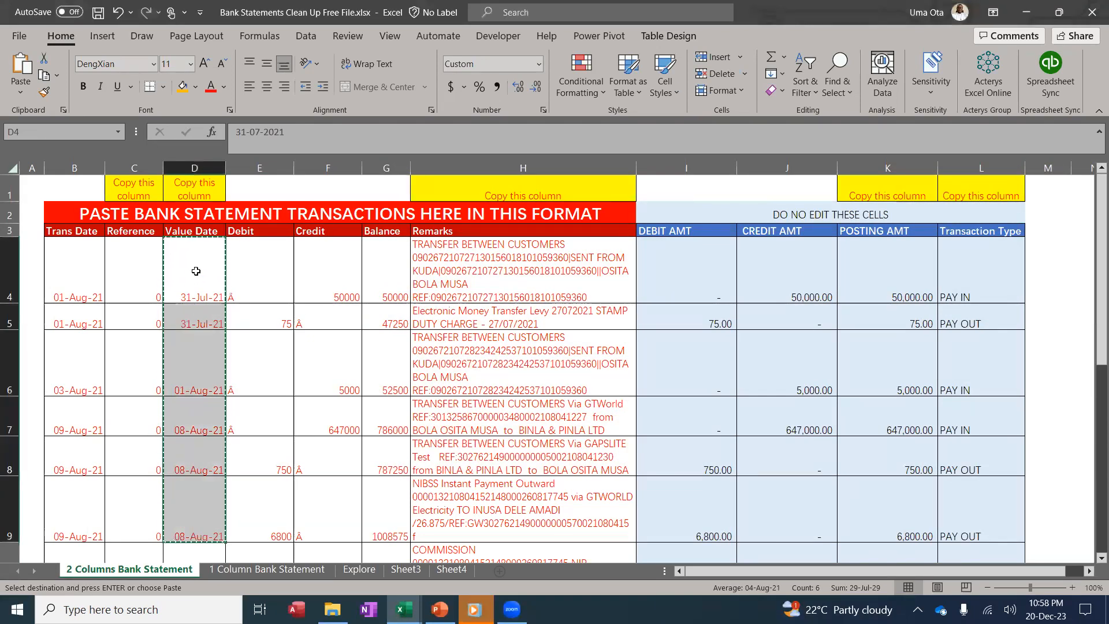
key(Left)
scroll(248, 427, down, 1)
scroll(367, 488, up, 1)
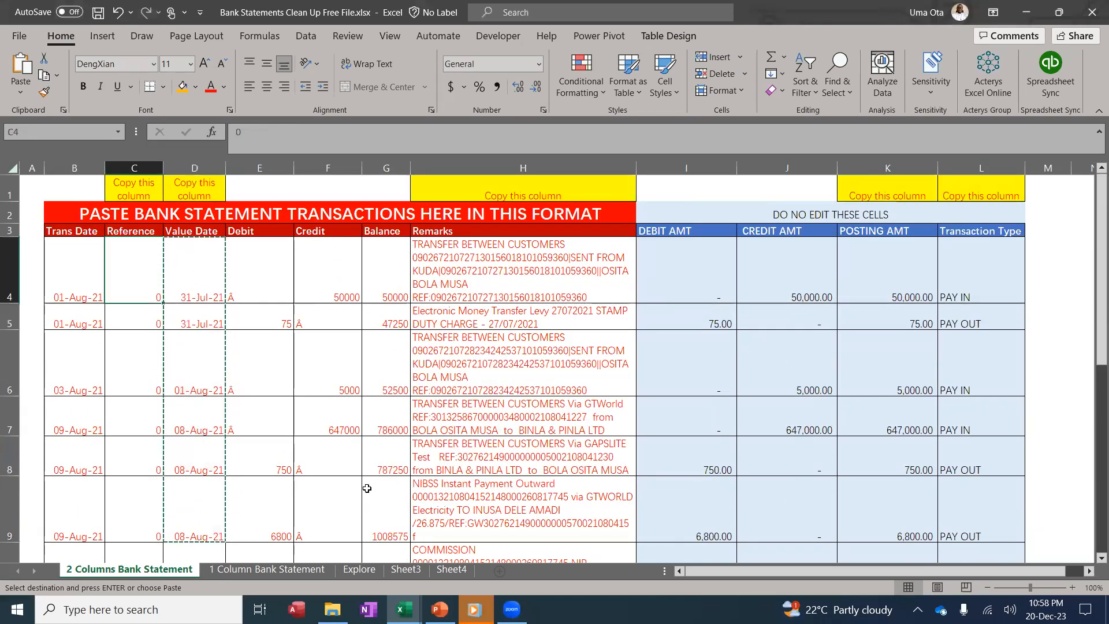
click(404, 610)
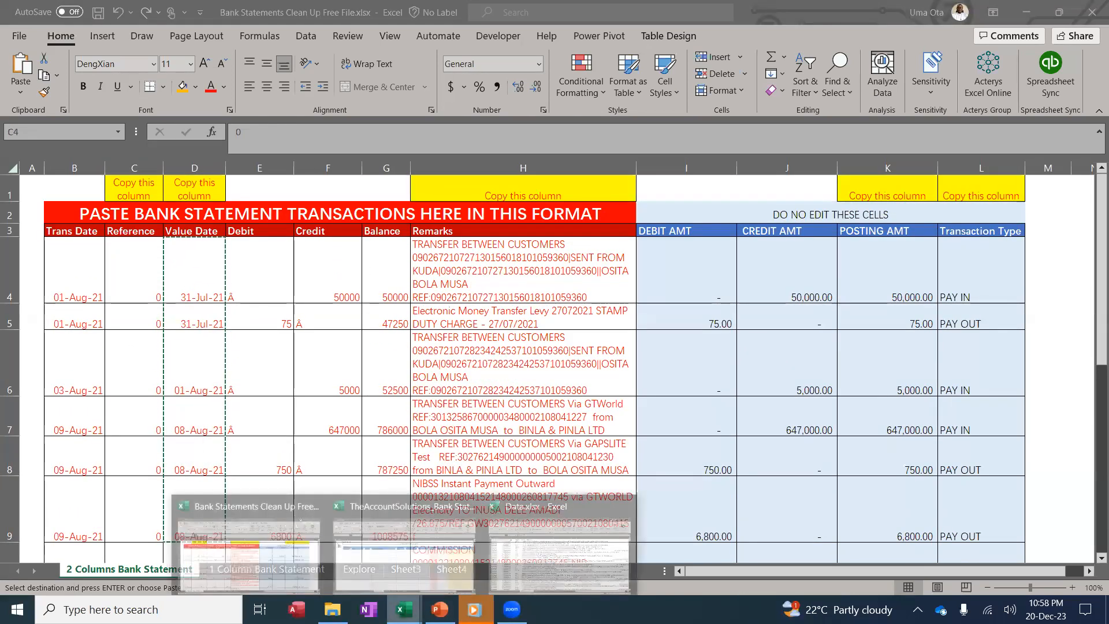
click(358, 561)
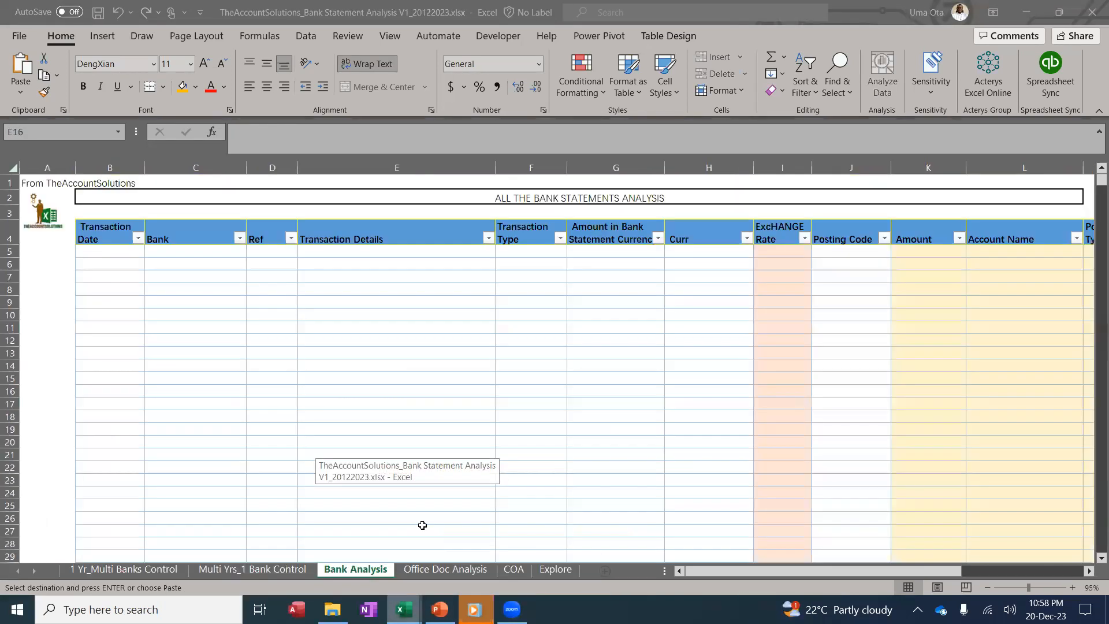
click(113, 255)
right_click(112, 255)
click(170, 233)
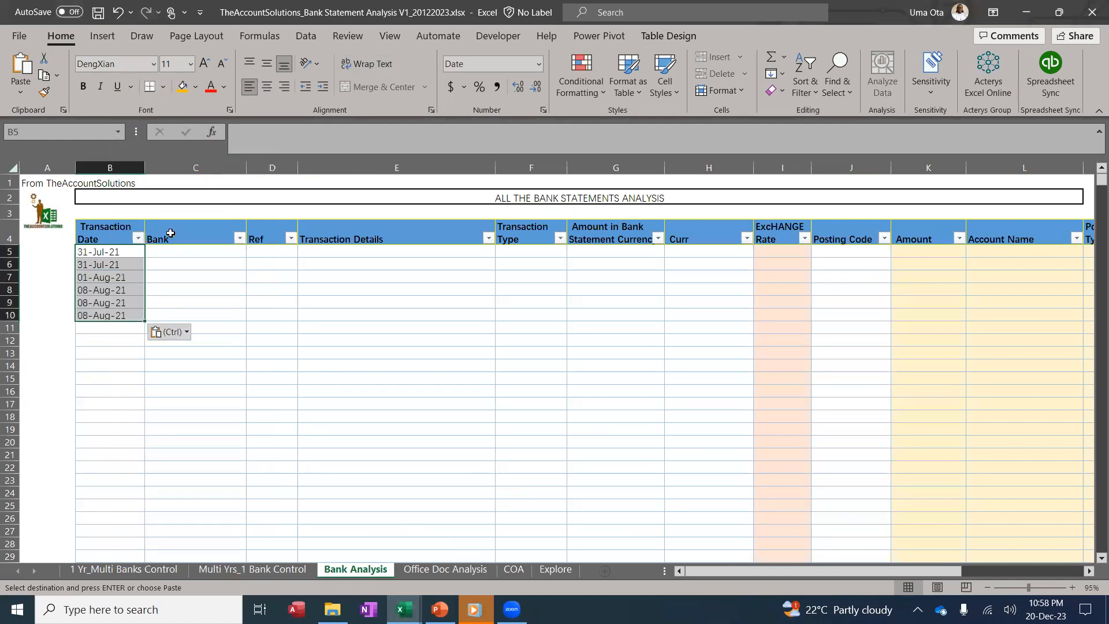
Copy the remarks H4:H9 and paste them into Transaction Details at E5
click(404, 609)
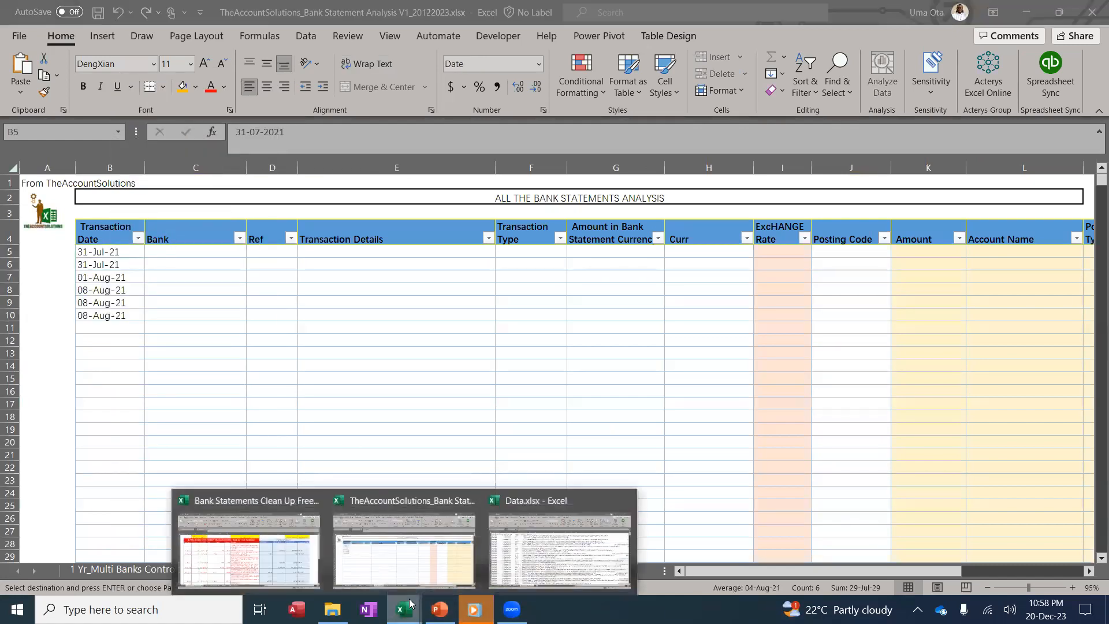
click(246, 554)
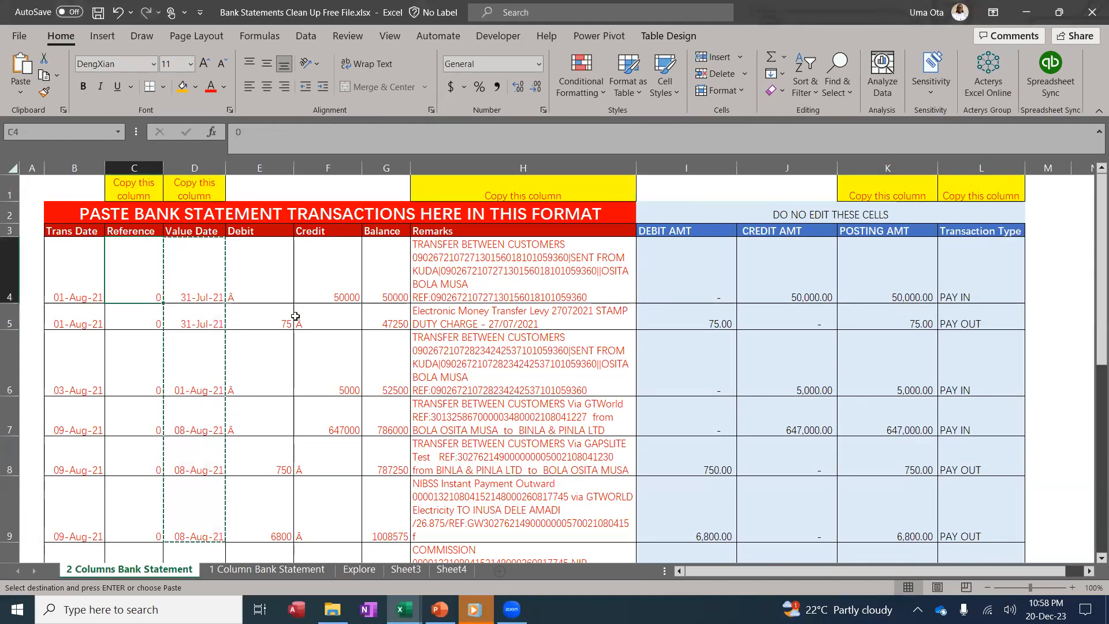
drag(497, 272, 499, 509)
key(ctrl+c)
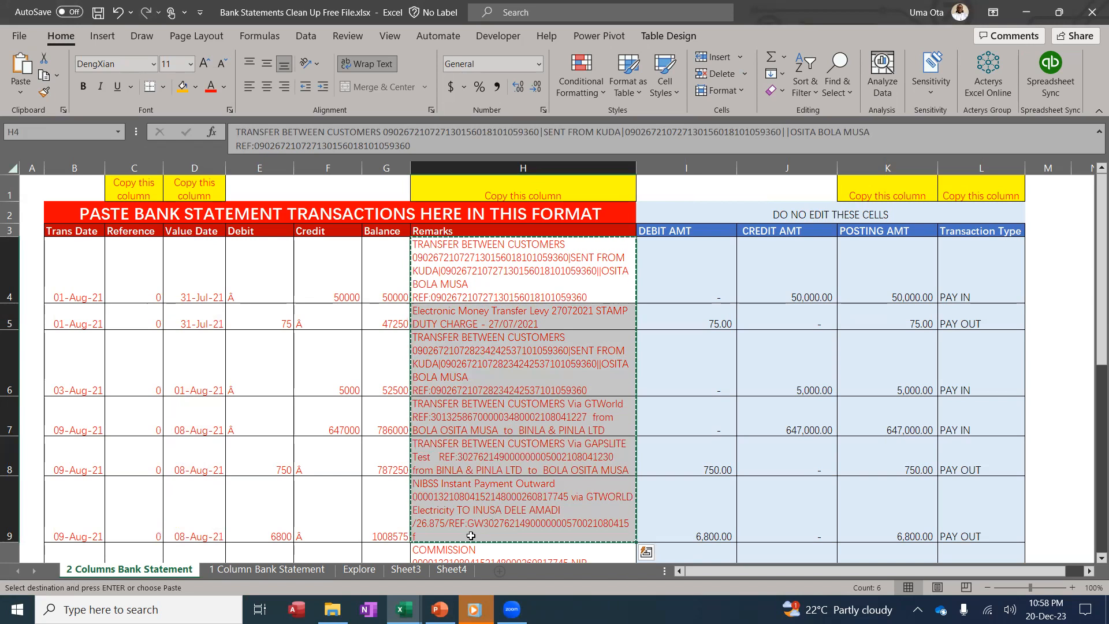
click(404, 610)
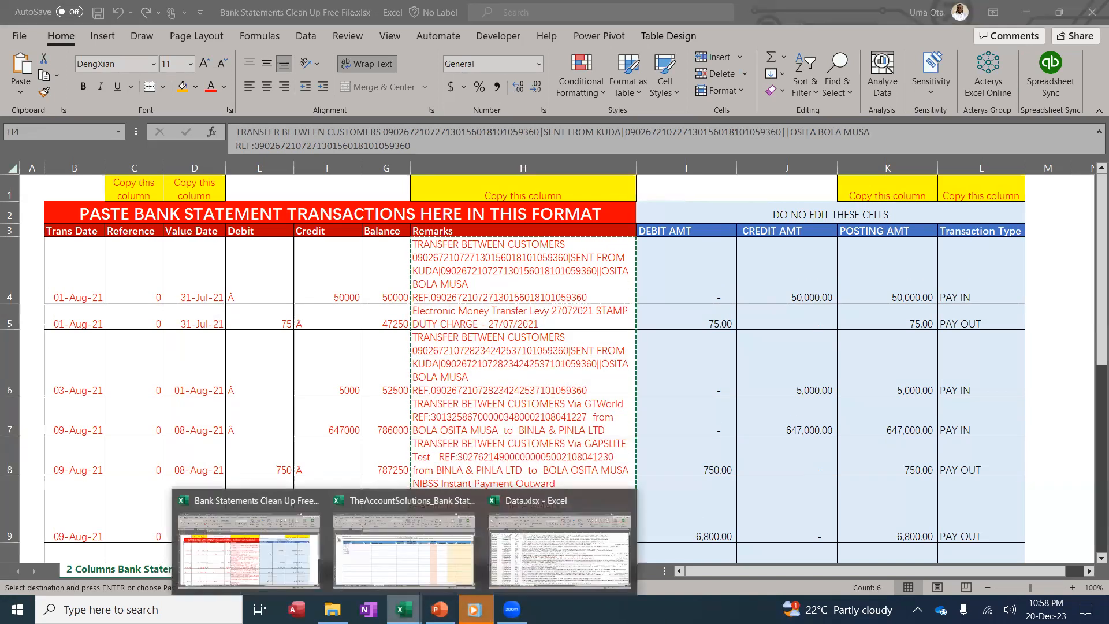
click(404, 543)
click(367, 249)
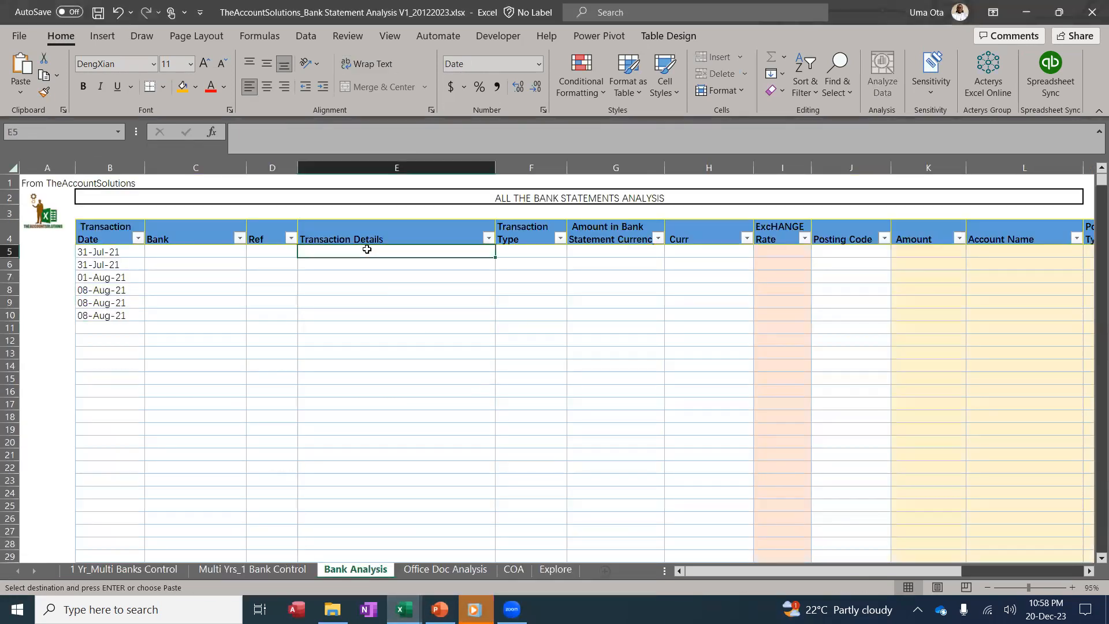
right_click(367, 249)
click(423, 232)
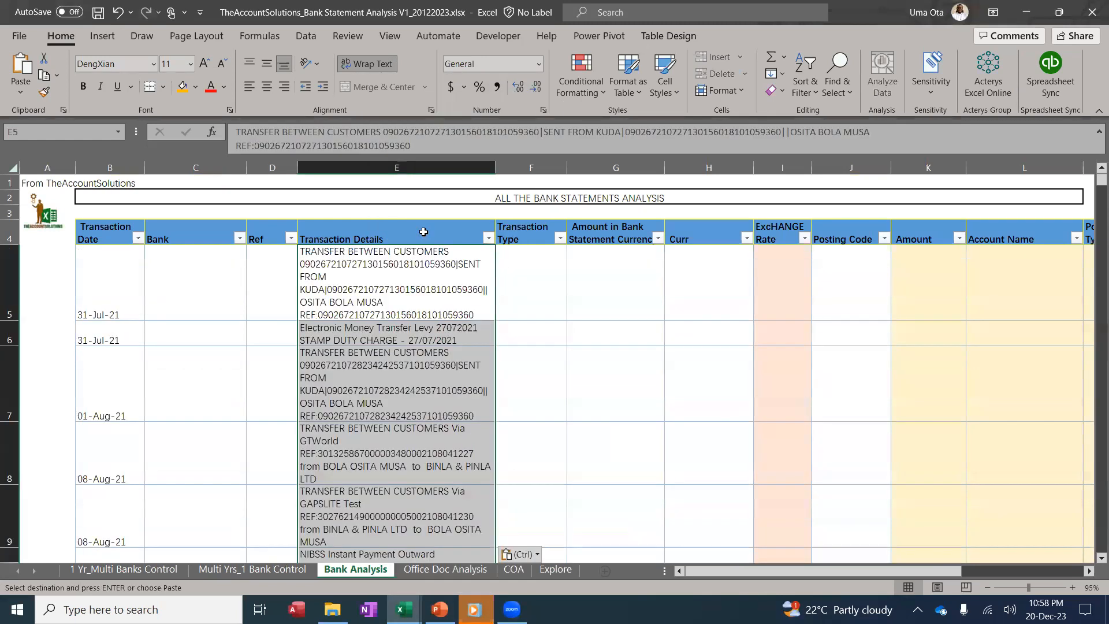
Back in the clean-up workbook, select the POSTING AMT figures K4:K9
click(403, 609)
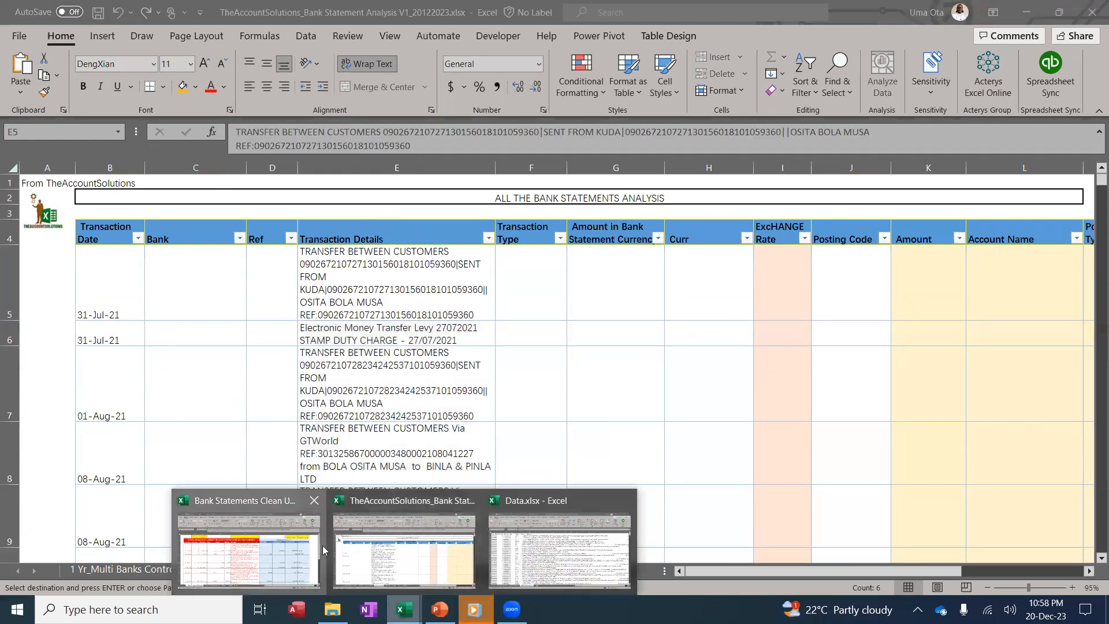
click(300, 567)
drag(902, 254, 902, 503)
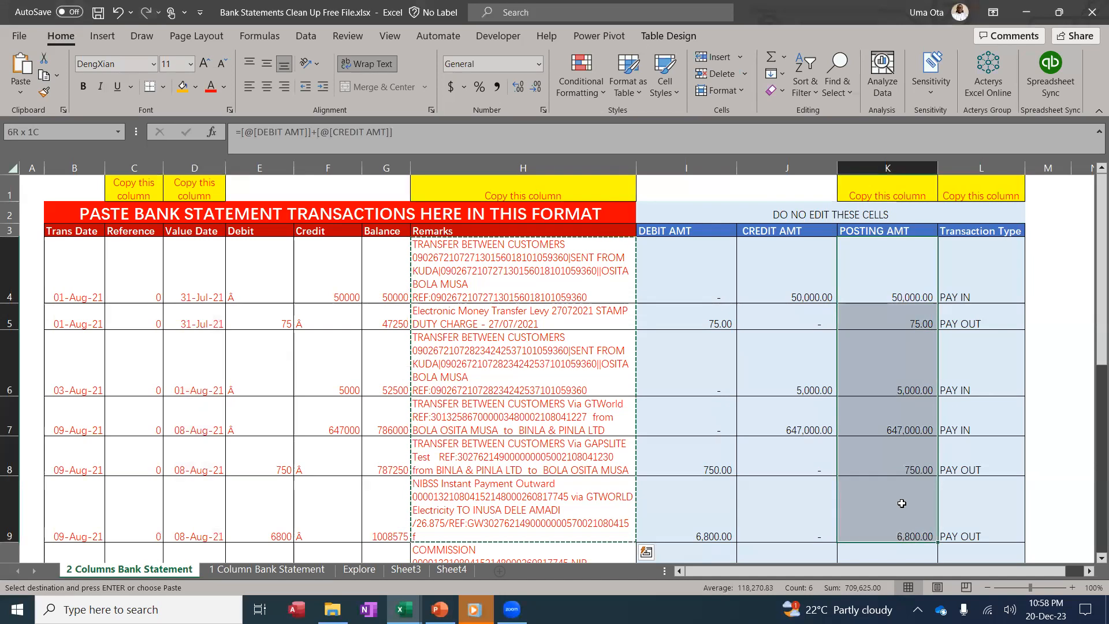
Copy the posting amounts and paste them as values into cell G5 of the analysis sheet
key(ctrl+c)
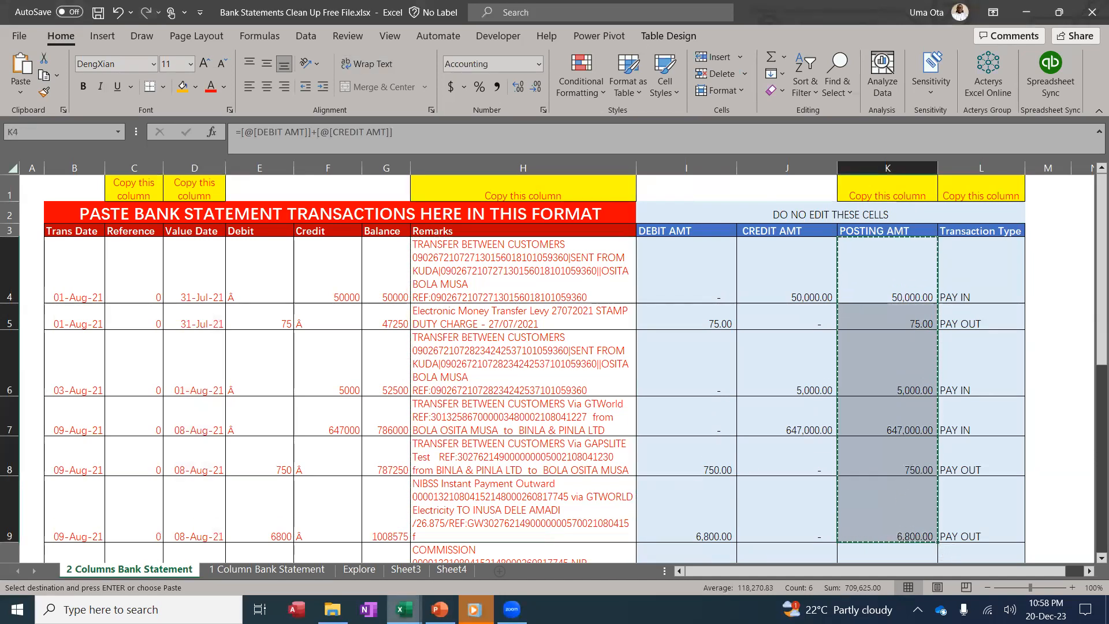
click(404, 609)
click(279, 558)
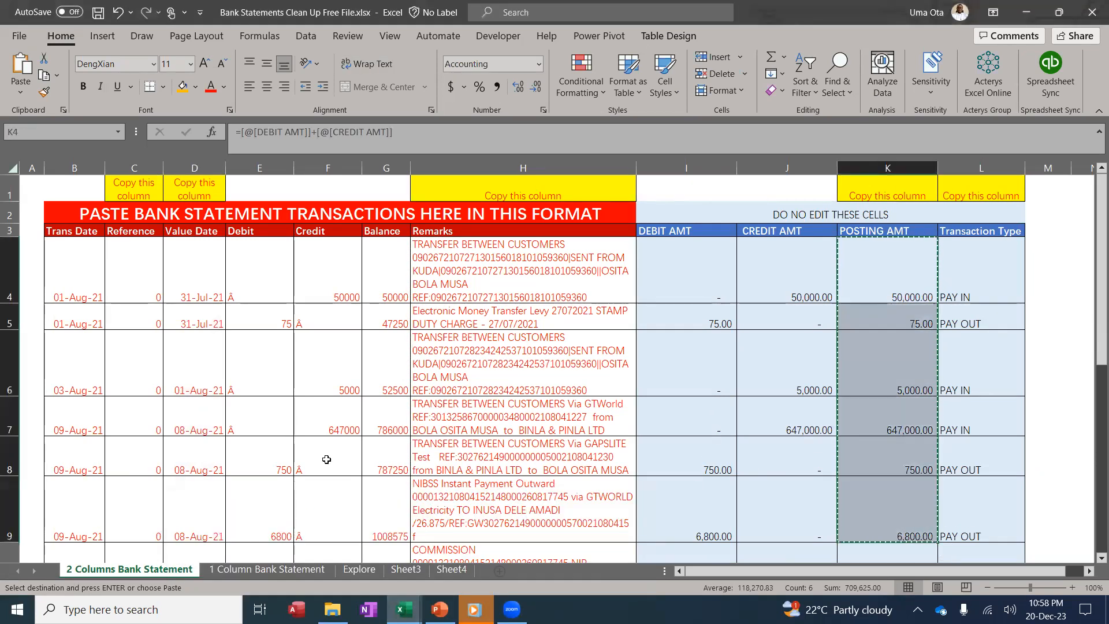
click(403, 609)
click(404, 552)
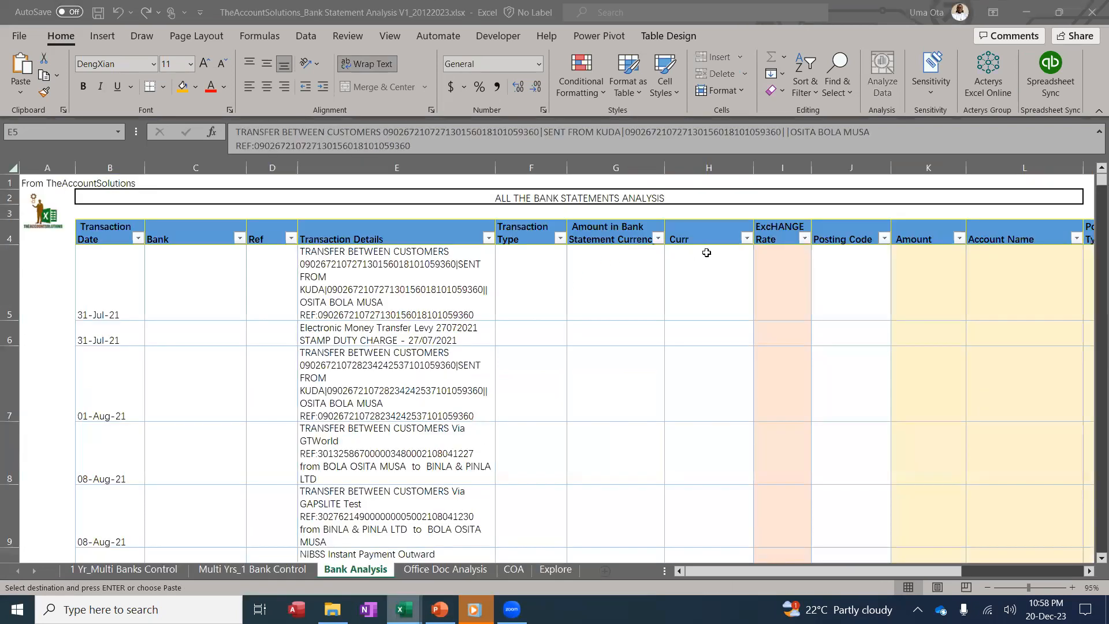
click(603, 277)
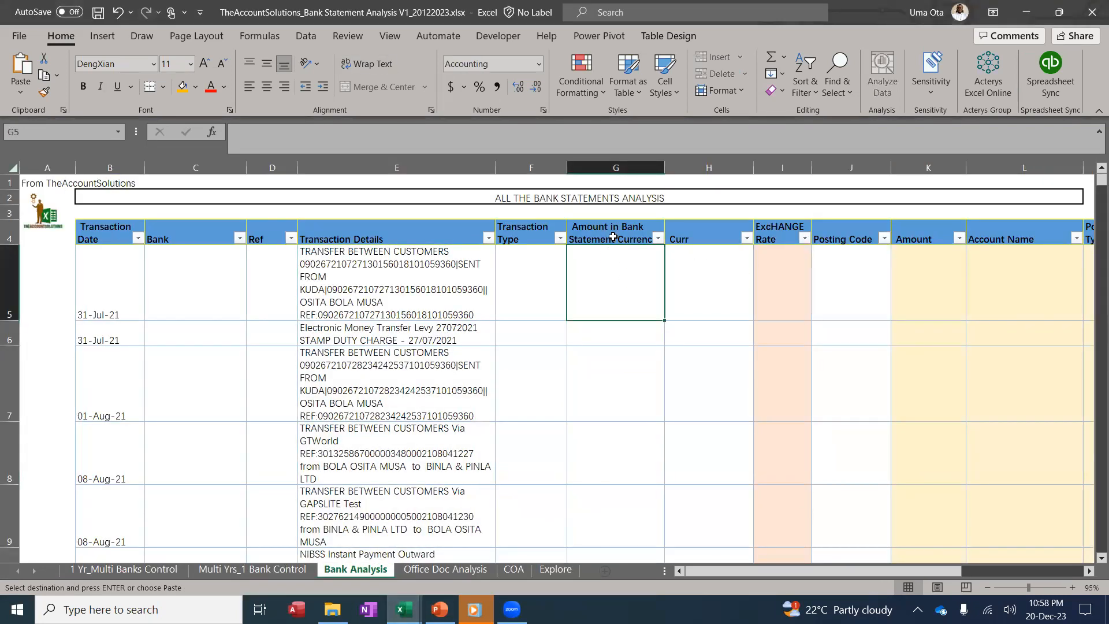
right_click(616, 275)
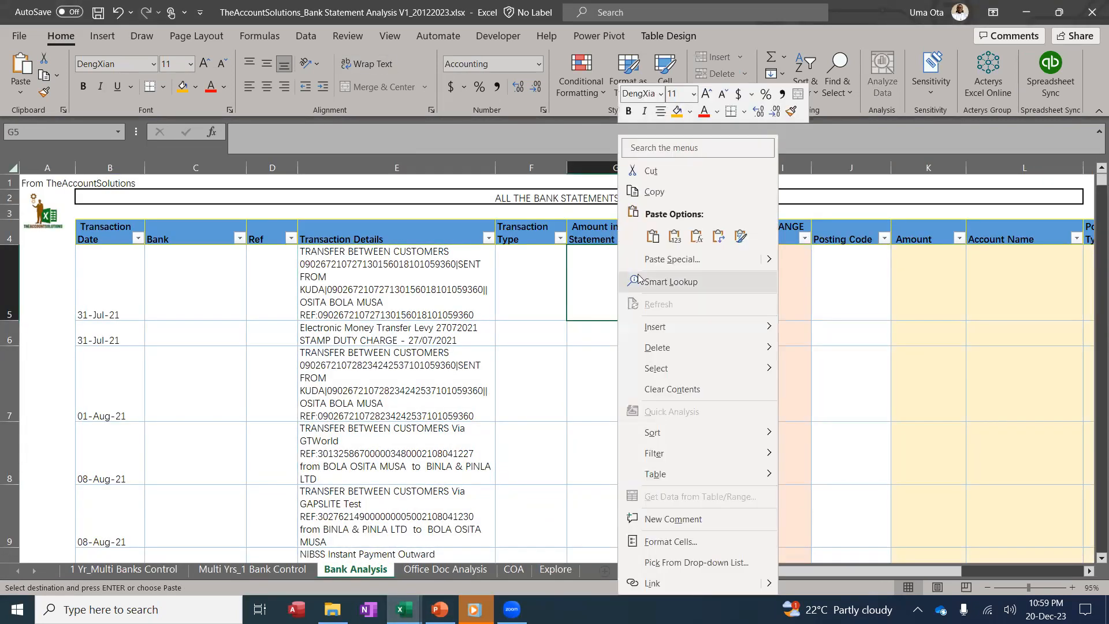
click(674, 231)
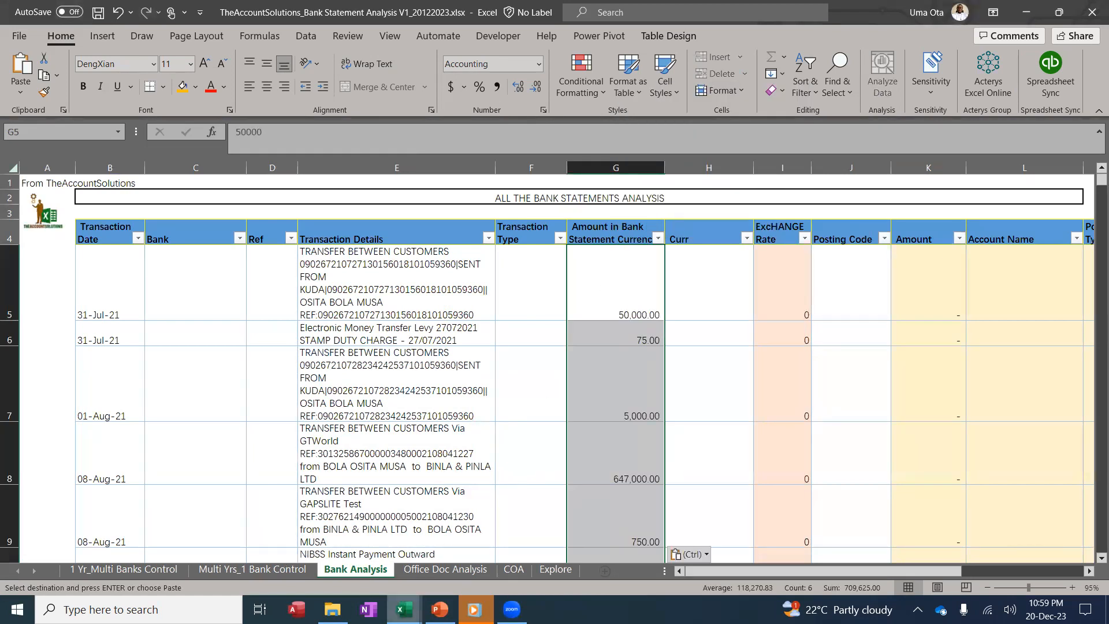
Copy the Transaction Type results L4:L9 and paste them as values into cell F5
click(405, 609)
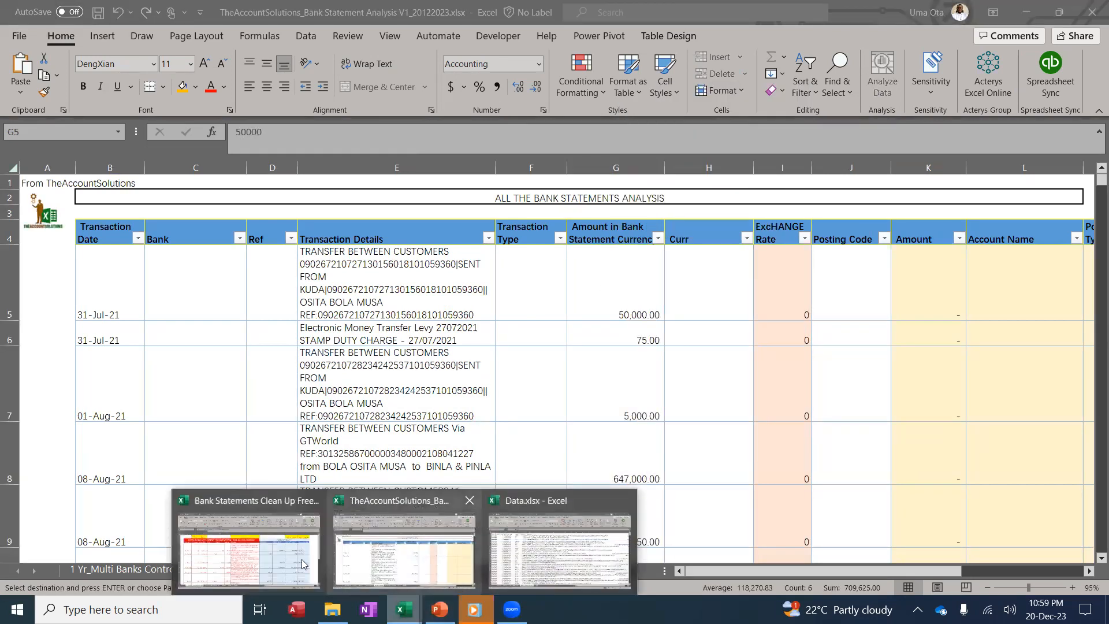
click(302, 564)
drag(966, 268, 976, 523)
key(ctrl+c)
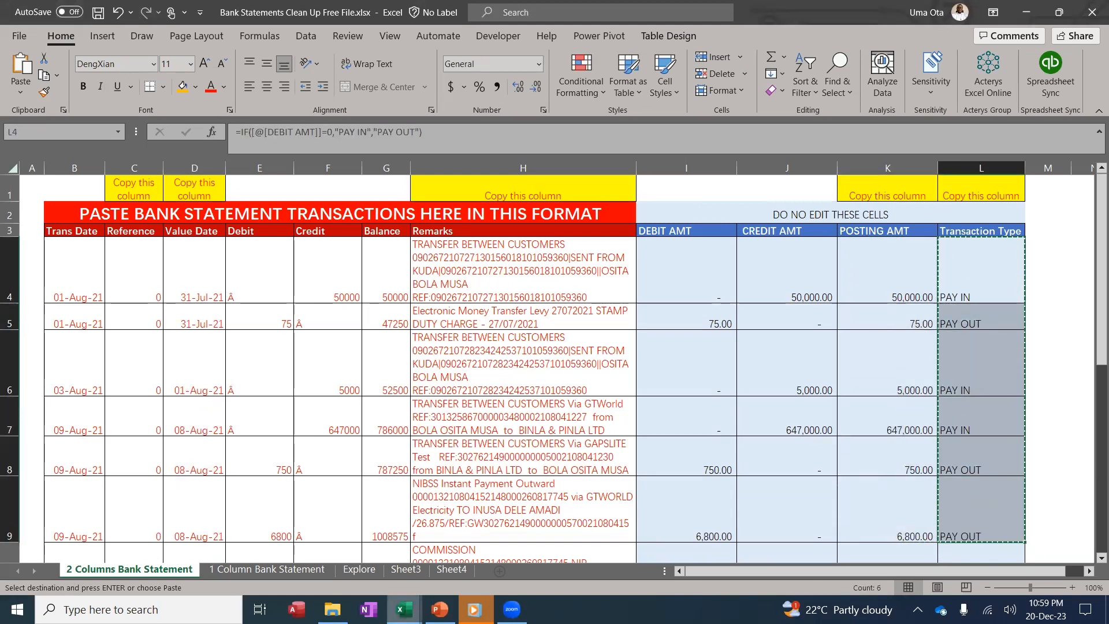
mouse_move(404, 607)
click(426, 562)
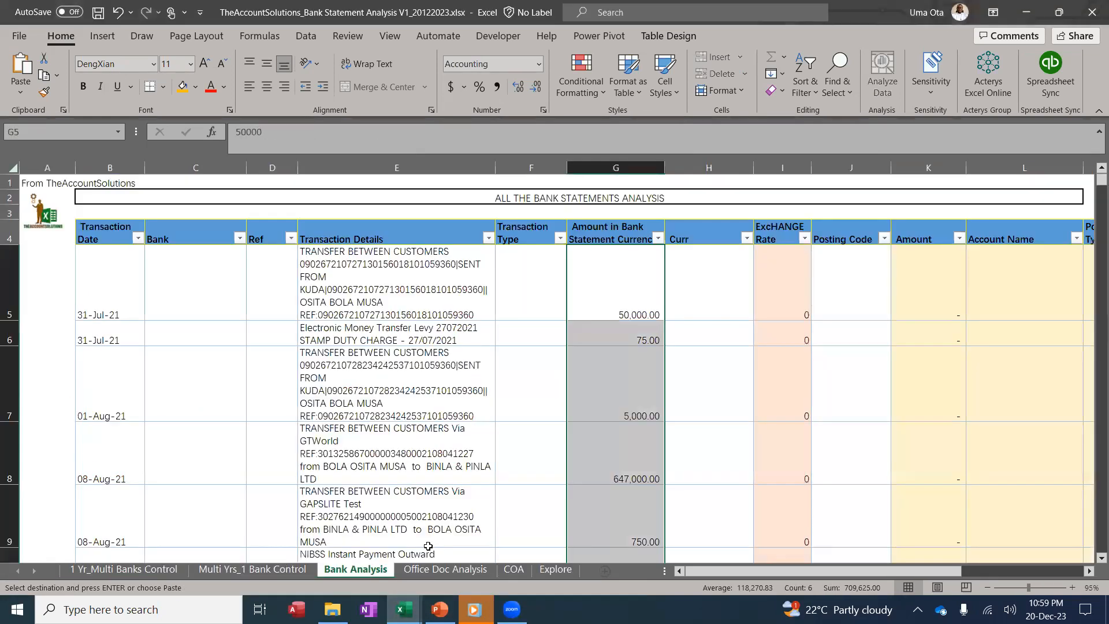
right_click(533, 276)
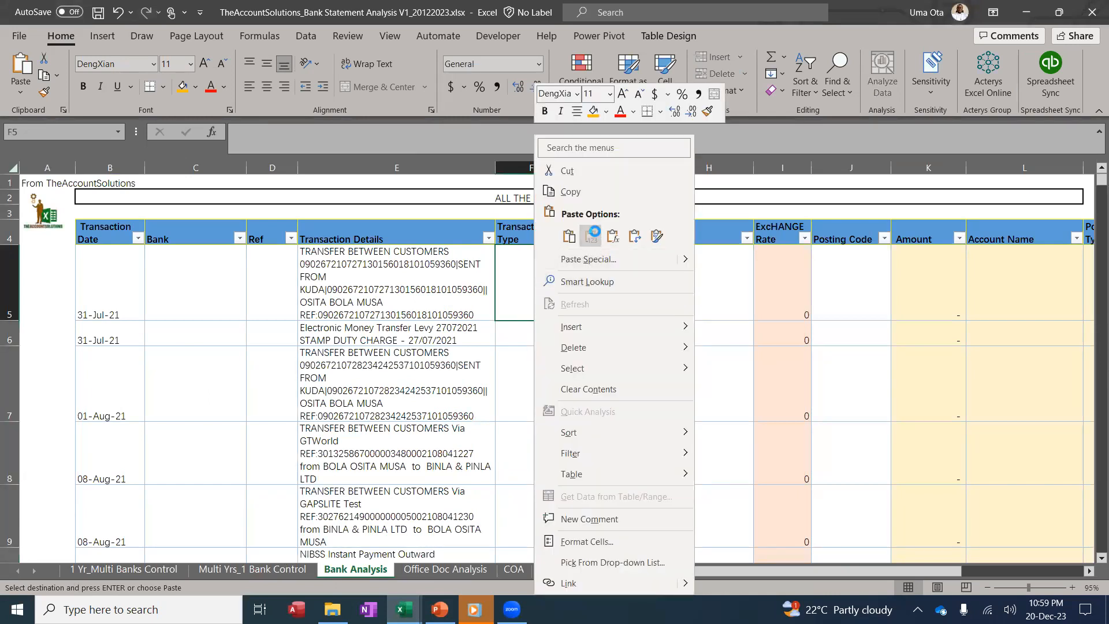
click(586, 237)
Compare results by switching between the analysis and clean-up workbooks, ending on the clean-up file
click(283, 275)
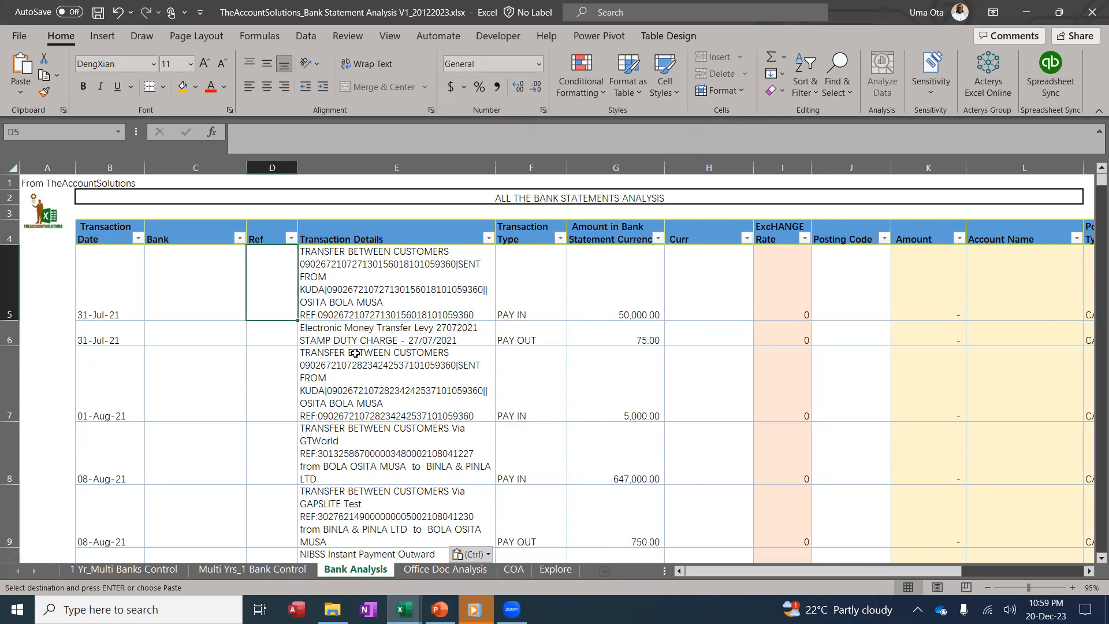
mouse_move(403, 610)
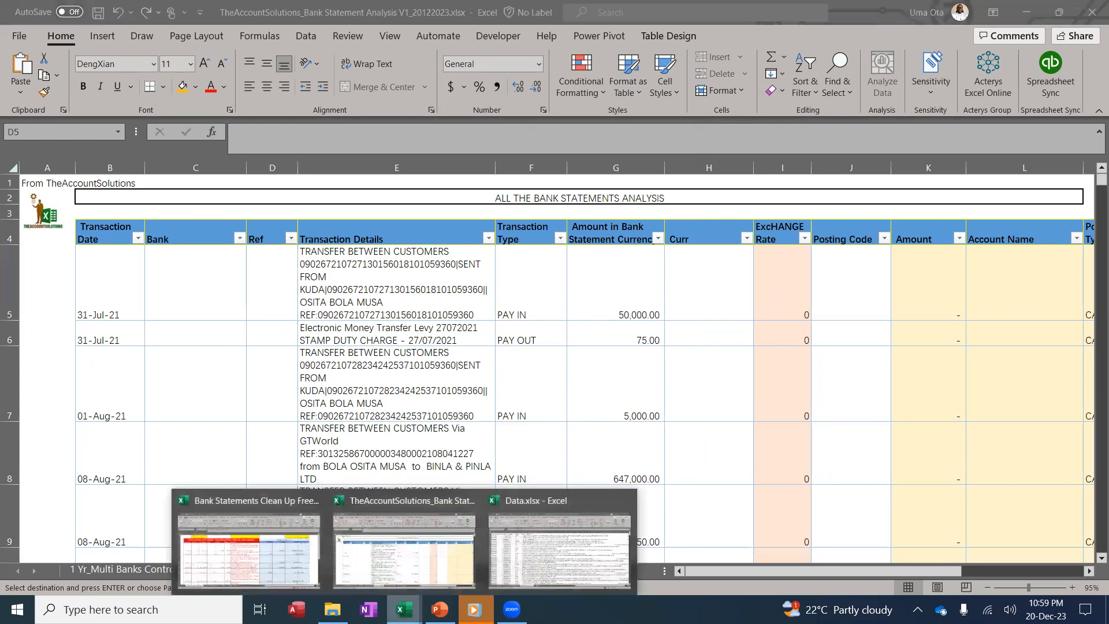
click(248, 546)
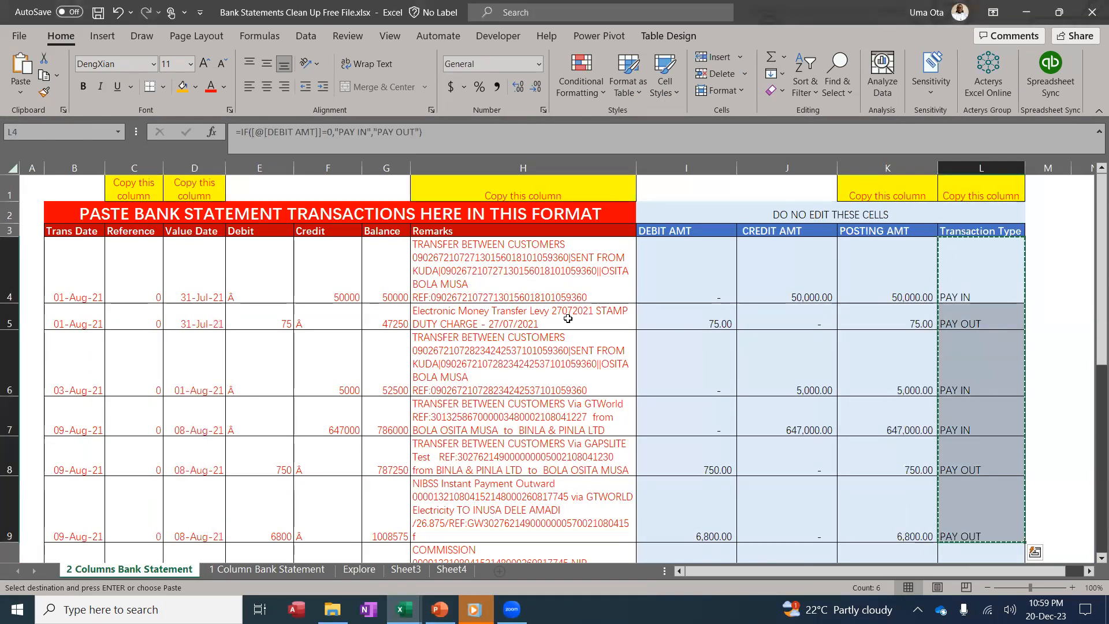
mouse_move(403, 609)
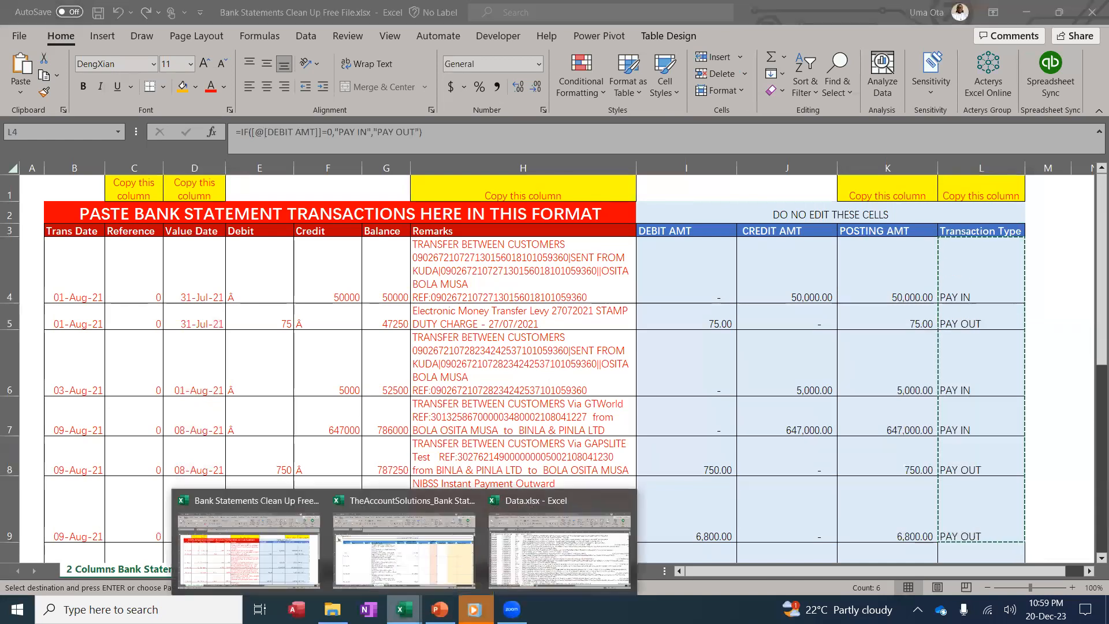
click(419, 557)
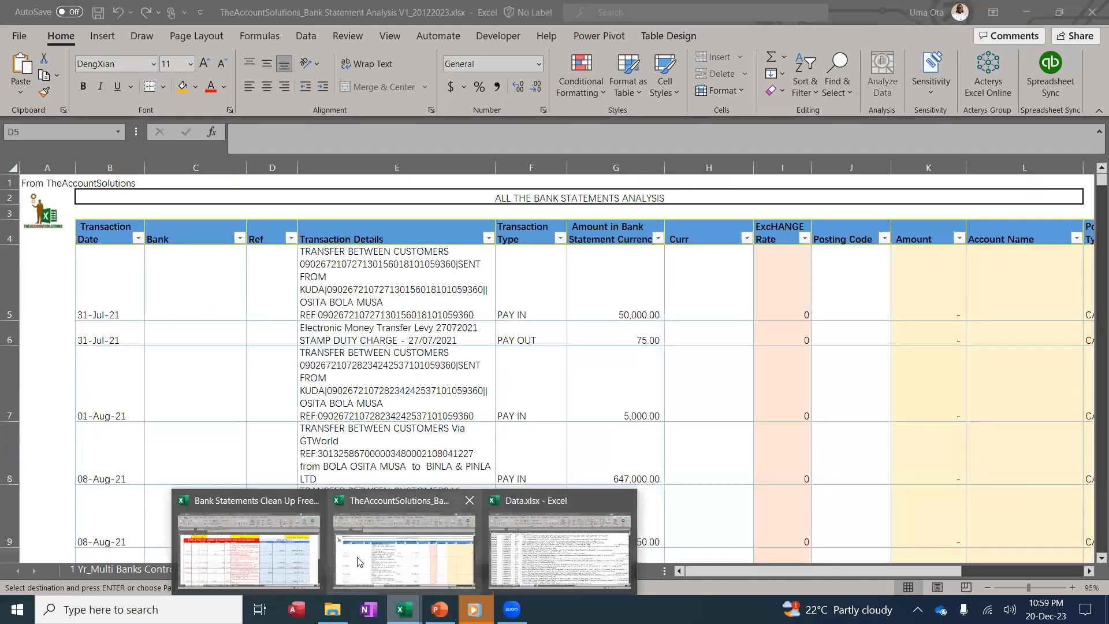
click(284, 541)
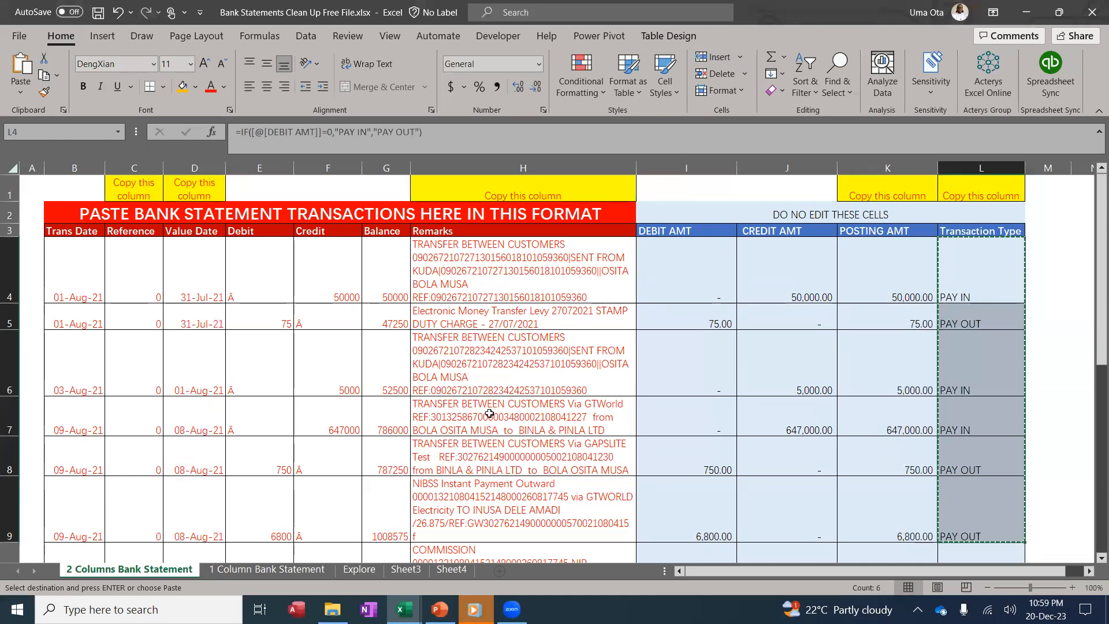
Select the pasted rows B5:H10 in the Bank Analysis table and delete them
mouse_move(404, 610)
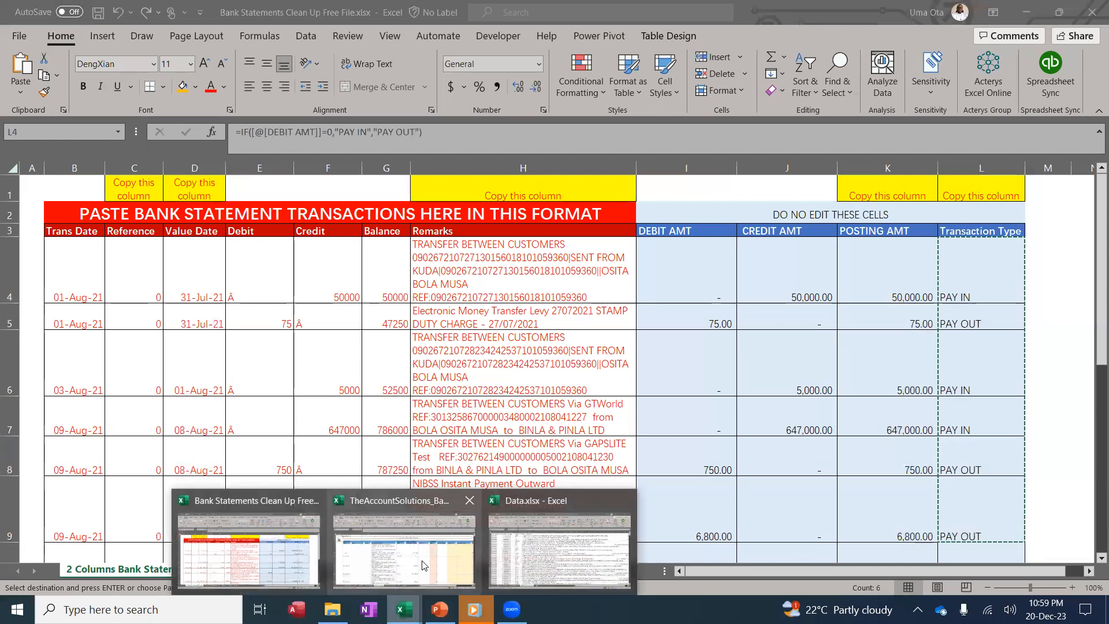
click(404, 543)
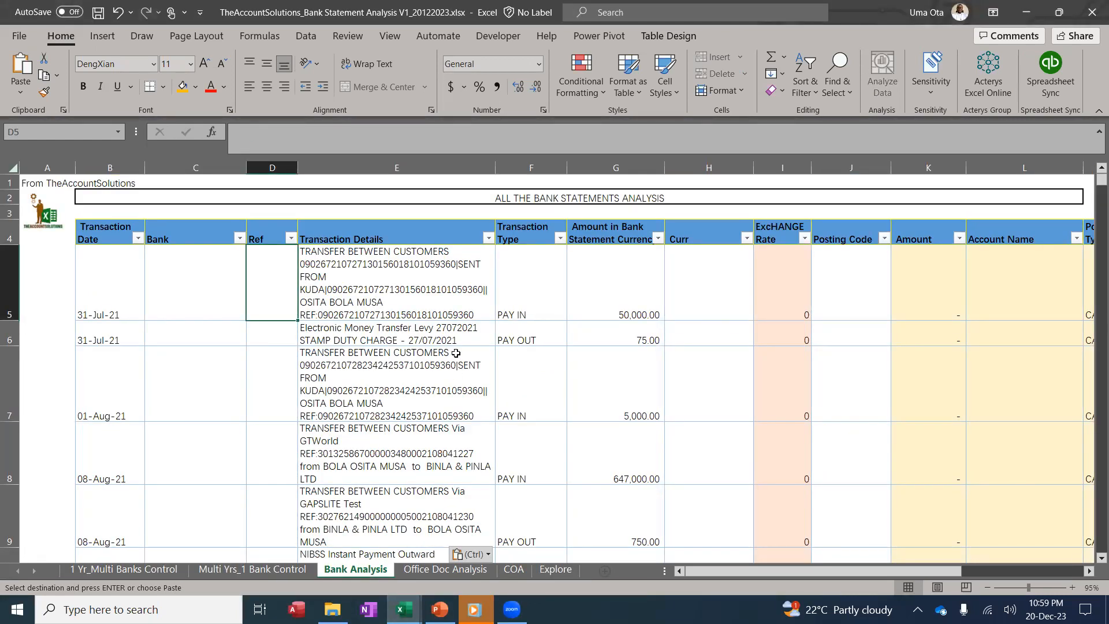
drag(103, 278, 672, 538)
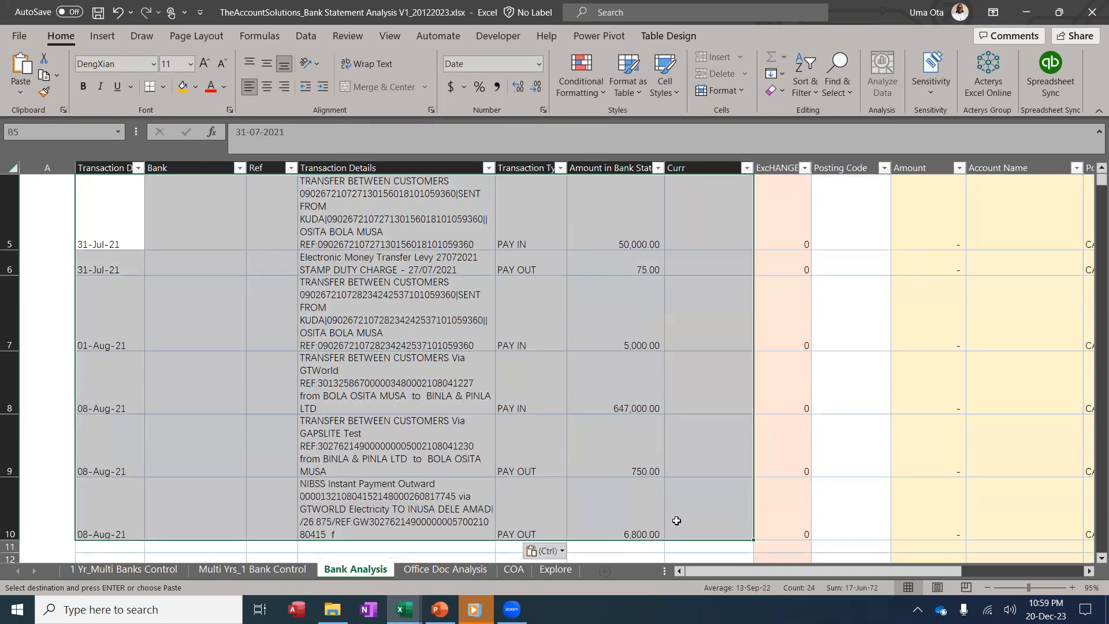
key(Delete)
click(482, 374)
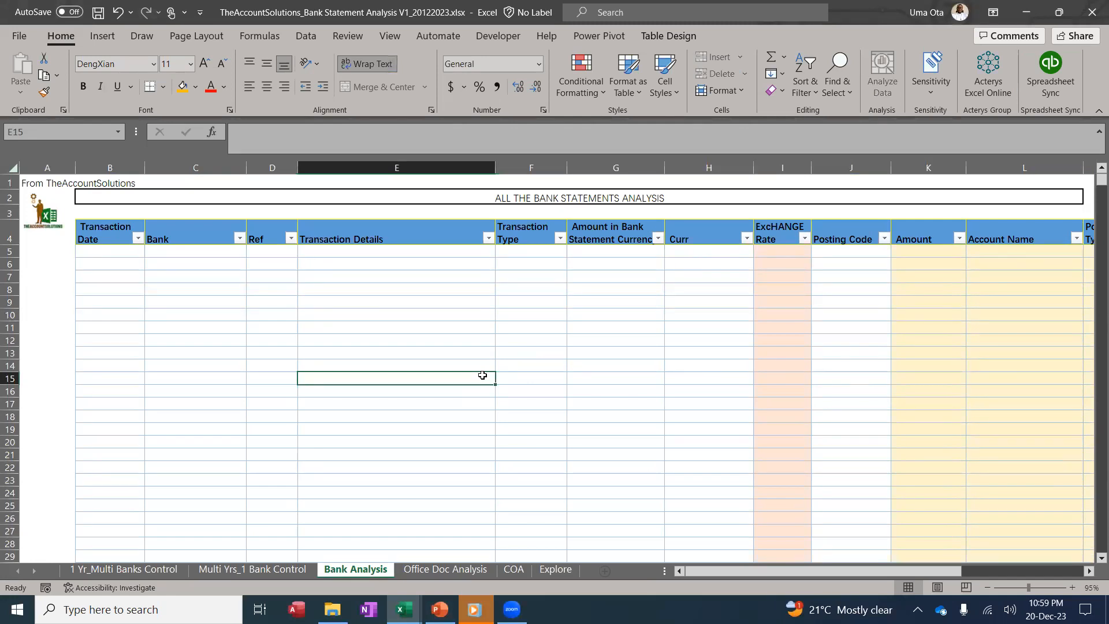
Browse the COA chart of accounts, checking Cash, GTB-82, Computer Equipment and Staff Training
click(514, 569)
click(191, 278)
scroll(188, 283, down, 11)
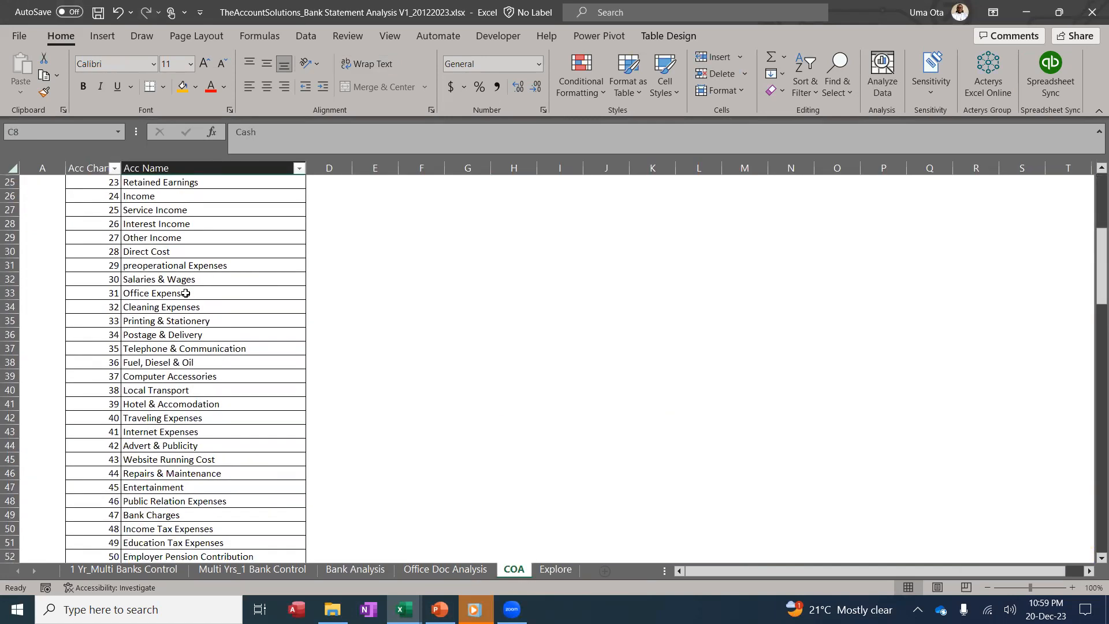
scroll(185, 288, down, 4)
scroll(190, 289, up, 15)
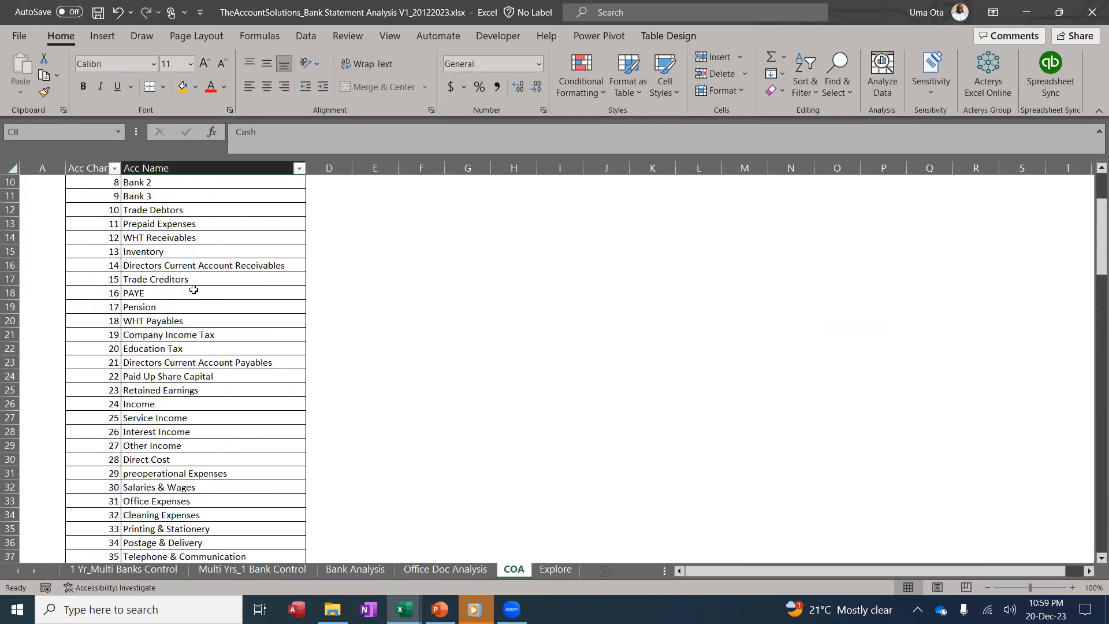
click(237, 299)
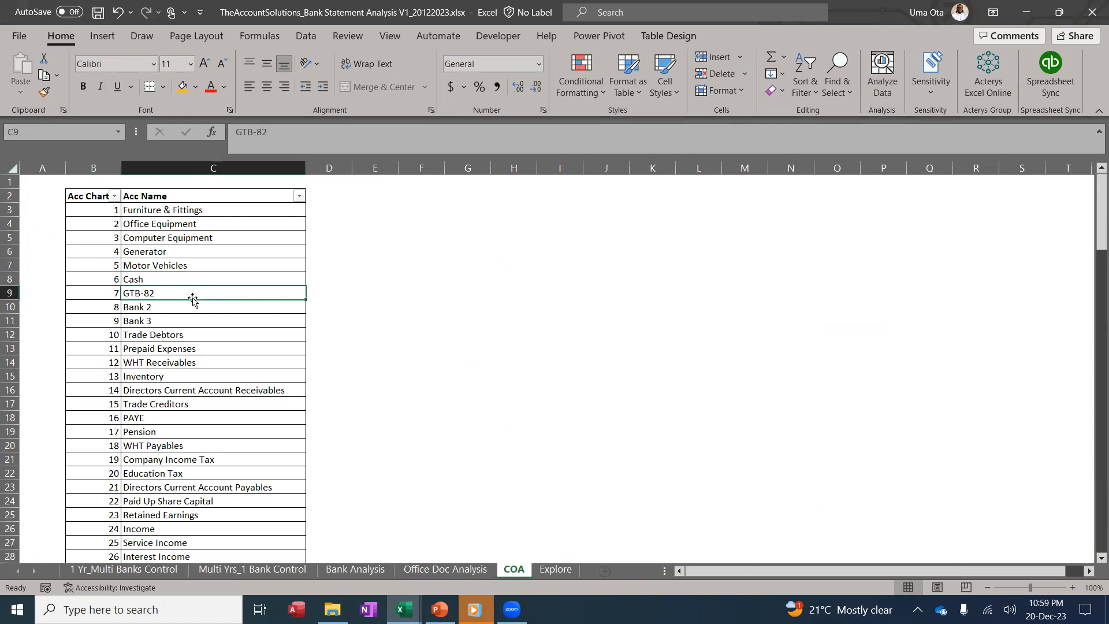
click(163, 239)
scroll(167, 323, down, 4)
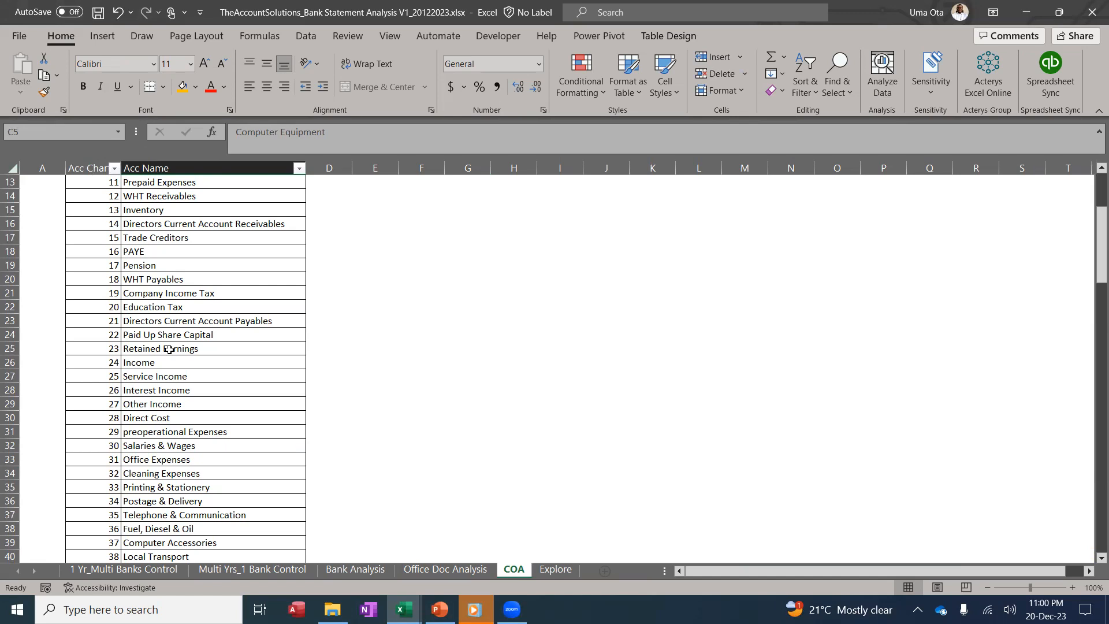
scroll(169, 350, down, 18)
click(193, 340)
scroll(195, 338, up, 20)
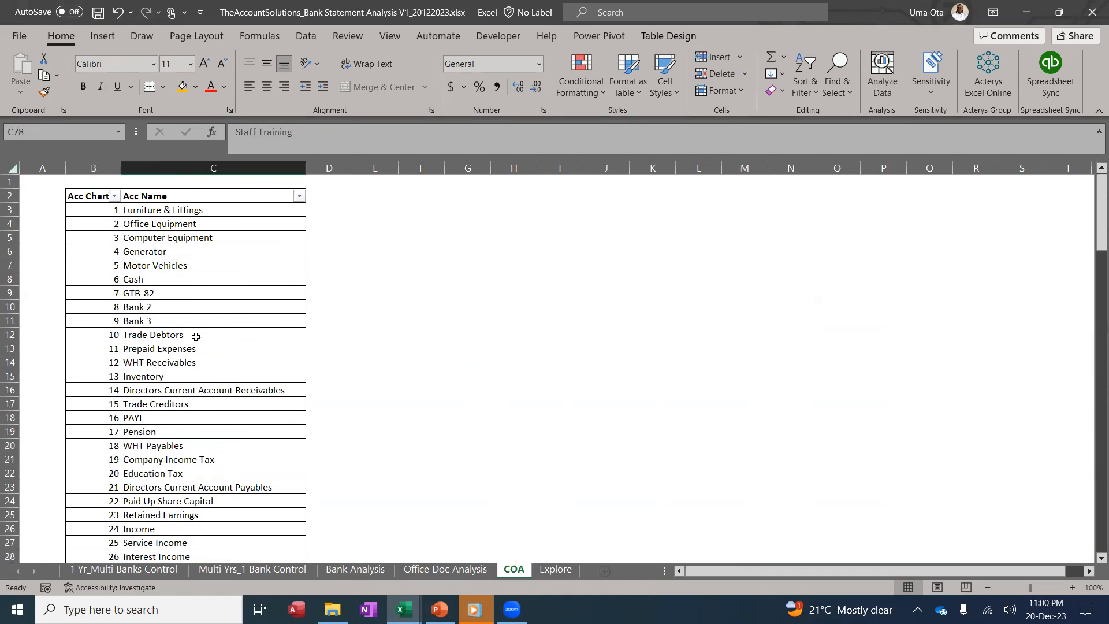
Enter account codes 11001 and 11002 in the first two COA account-number cells
click(90, 210)
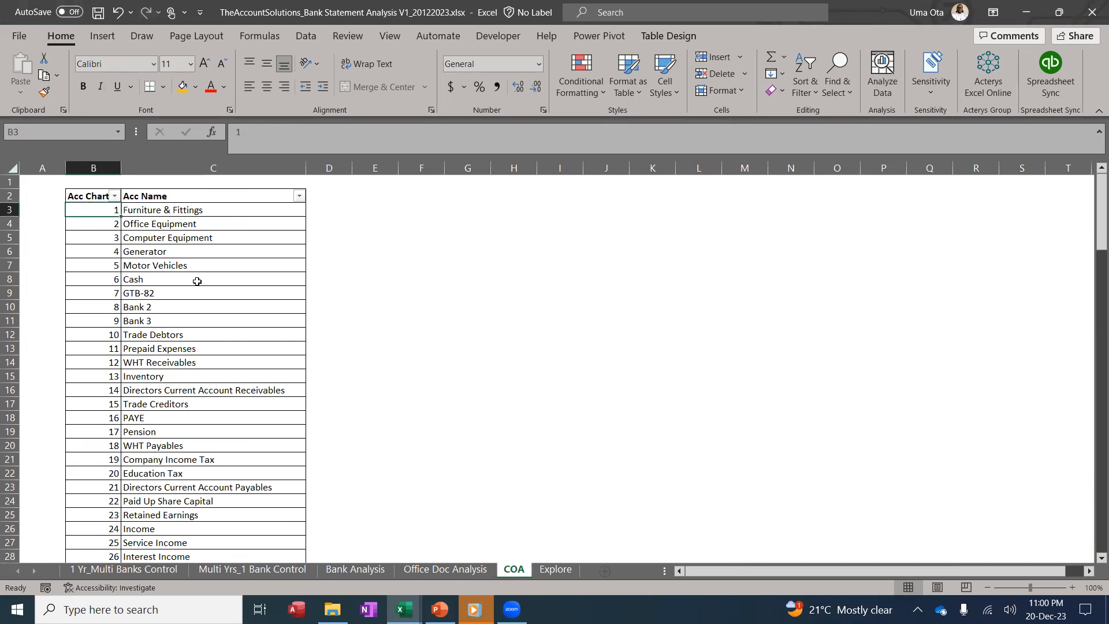
text(11001)
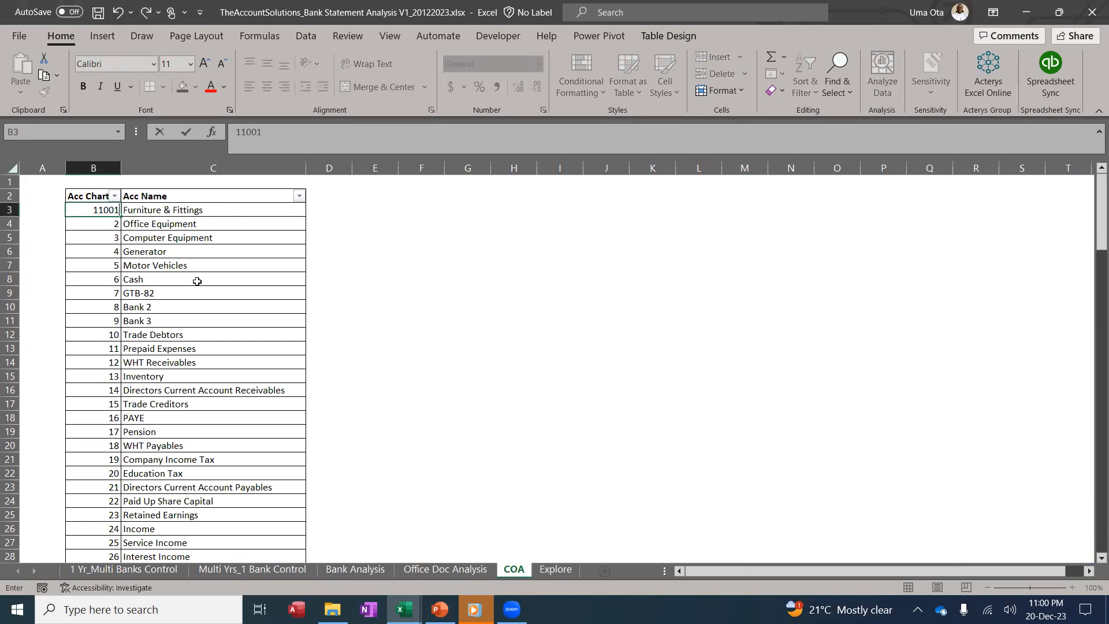
key(Return)
text(11)
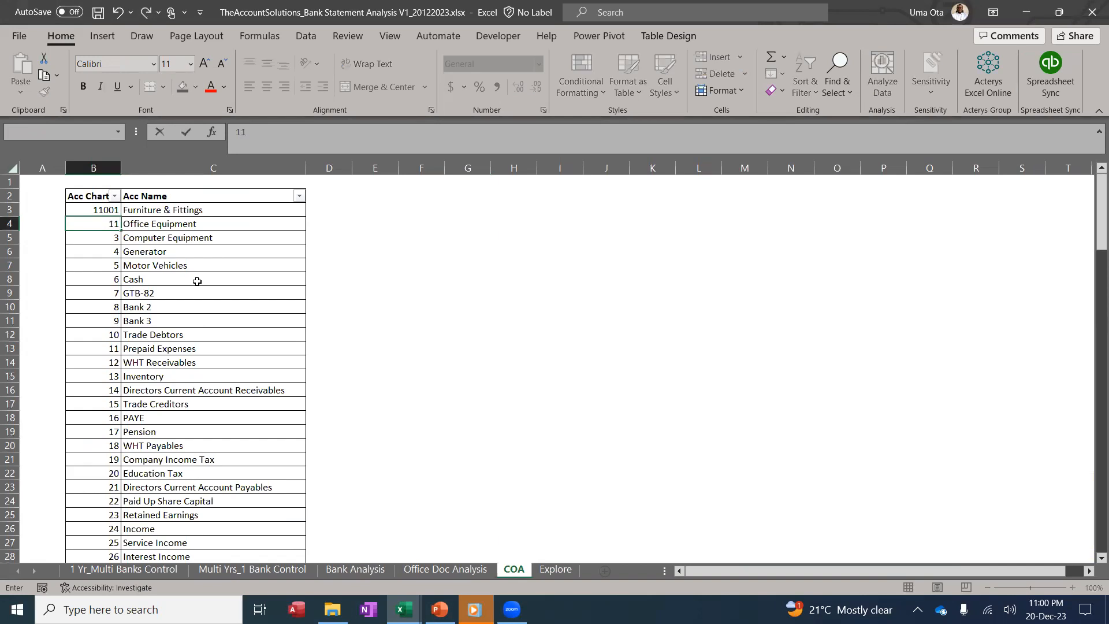
text(002)
key(Return)
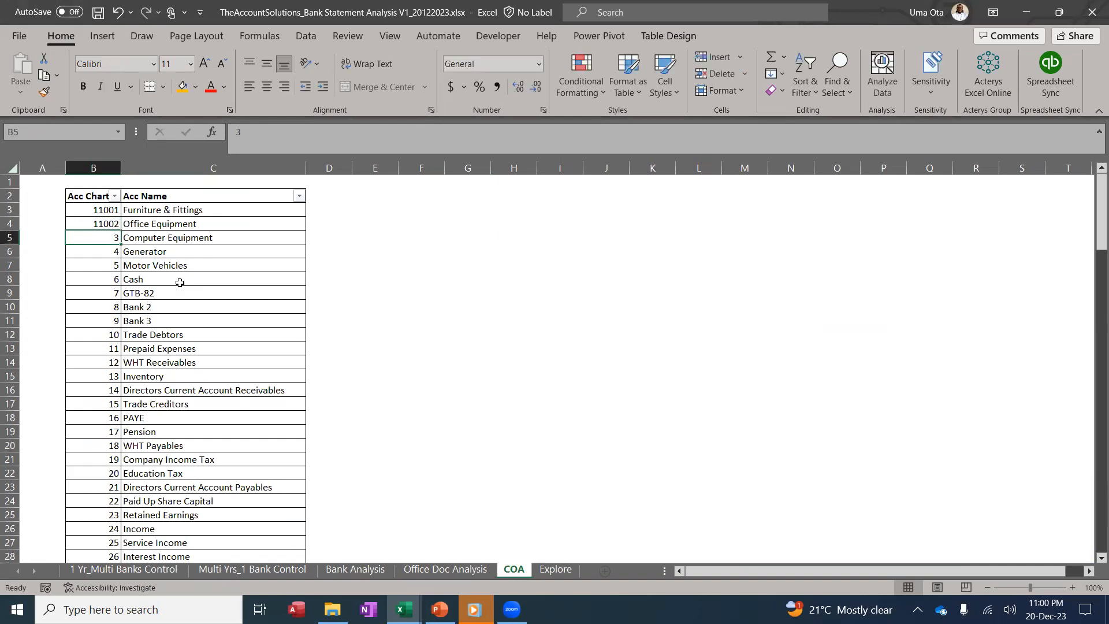
Change the first two account numbers back to 1 and 2
click(105, 211)
text(1)
key(Return)
text(2)
key(Return)
key(Return)
Look over the COA list, then switch to the 1 Yr_Multi Banks Control sheet
click(105, 207)
scroll(128, 383, down, 20)
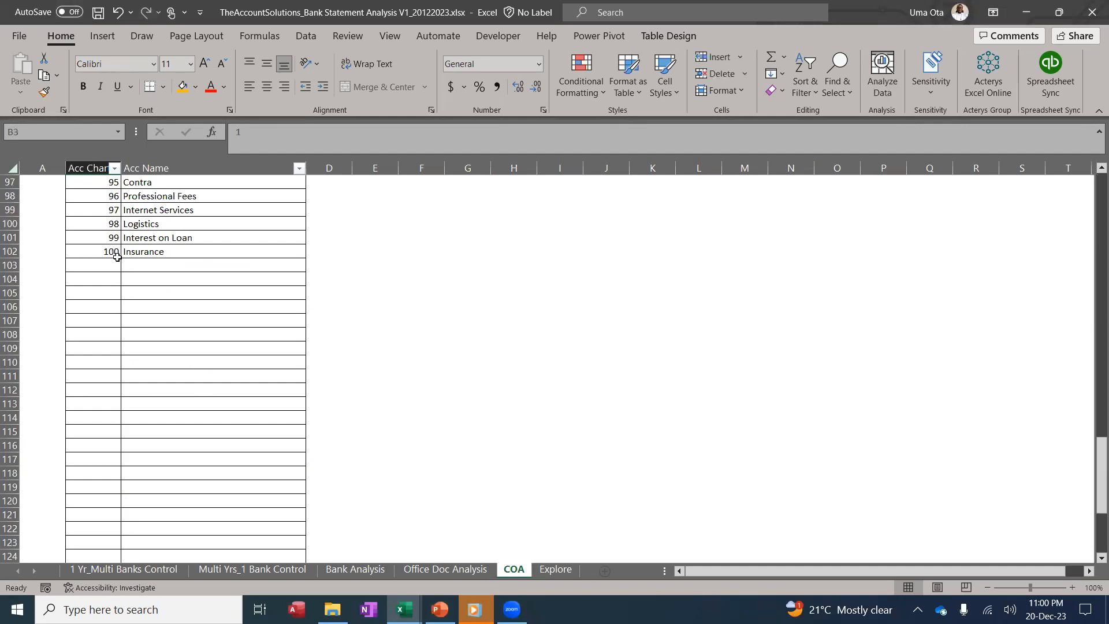
click(157, 334)
scroll(176, 425, up, 13)
scroll(176, 425, up, 19)
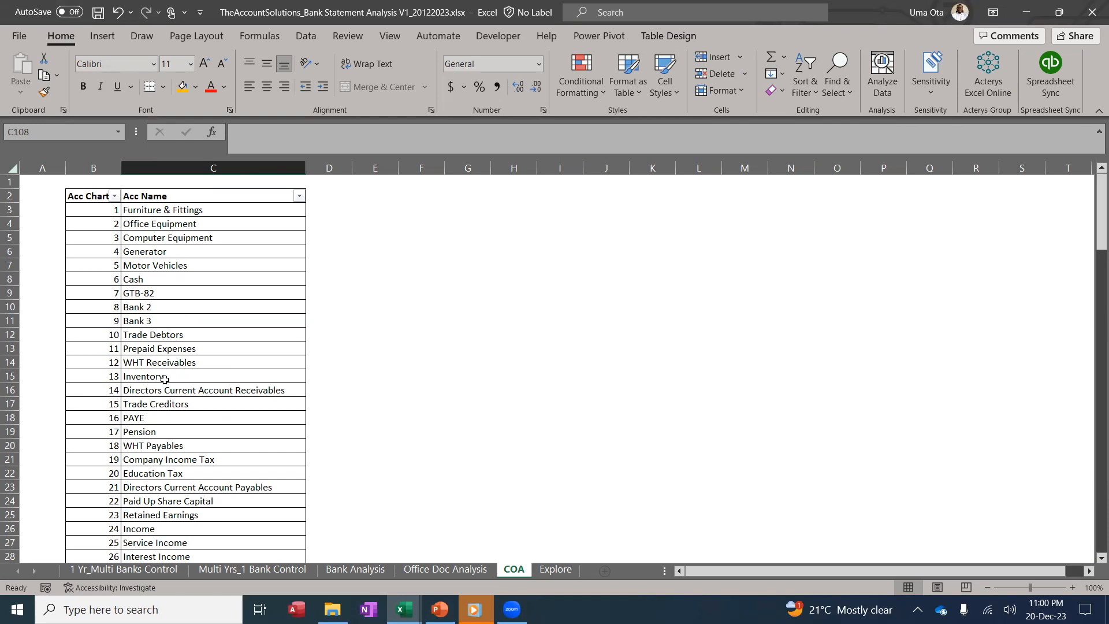
click(130, 569)
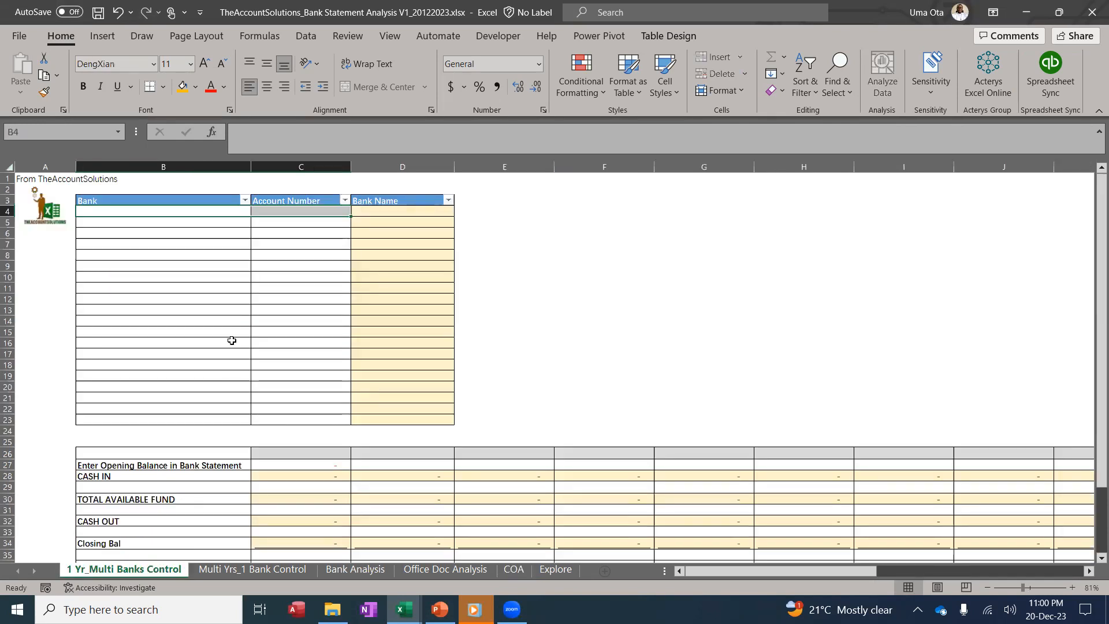
On Multi Yrs_1 Bank Control, enter 2020, 2021, 2022, 2023 in B4:B7 and select the Year Ended cells
click(224, 569)
scroll(199, 282, up, 1)
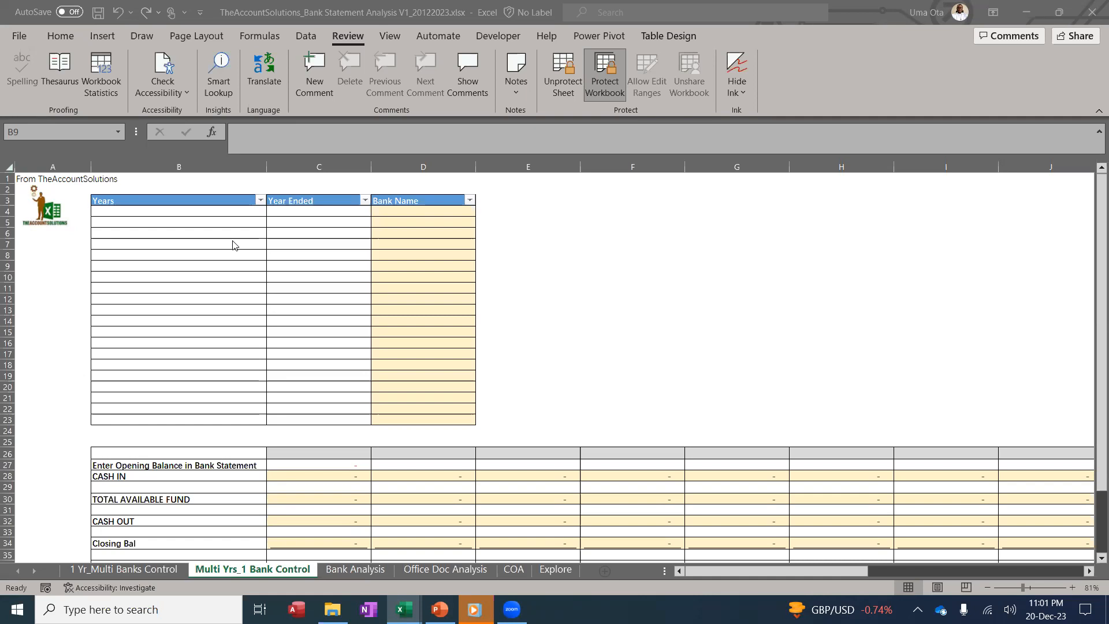
click(203, 213)
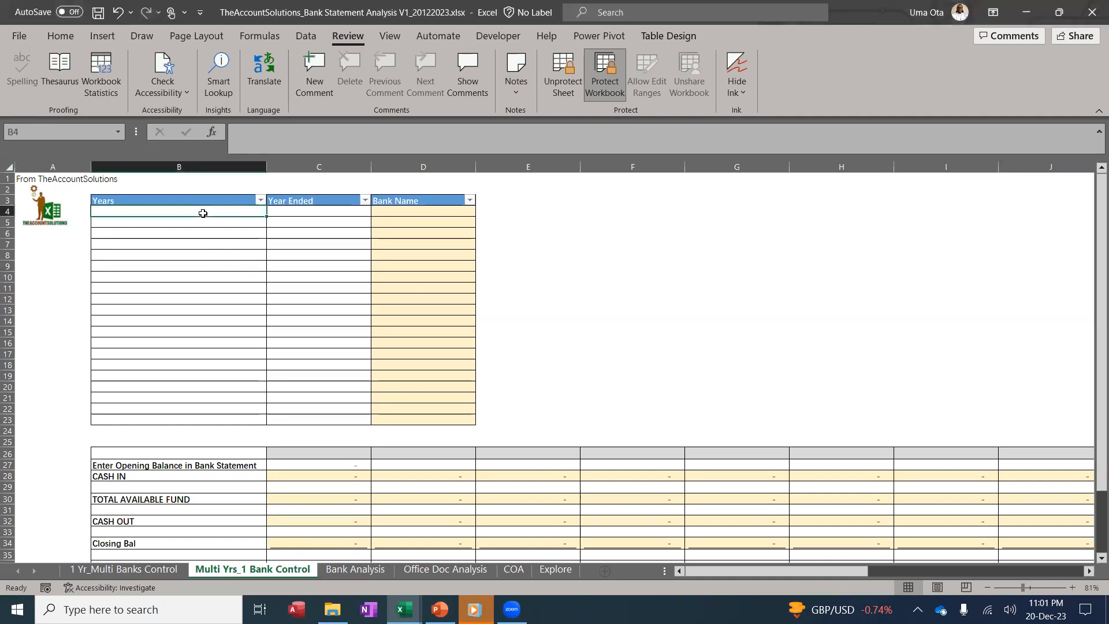
text(2020)
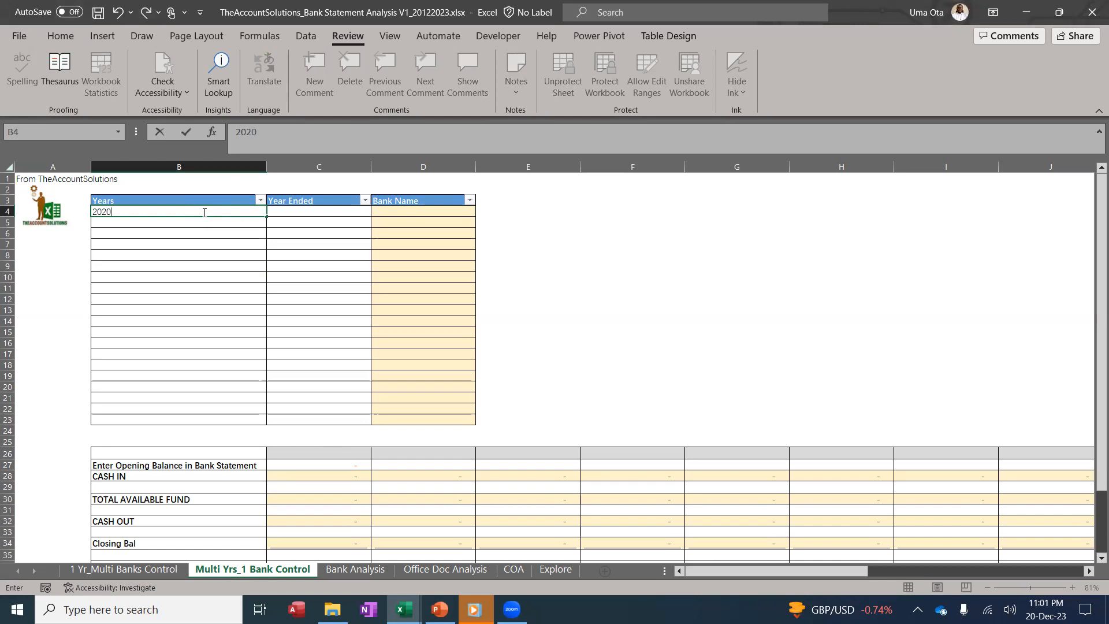
key(Return)
text(2021)
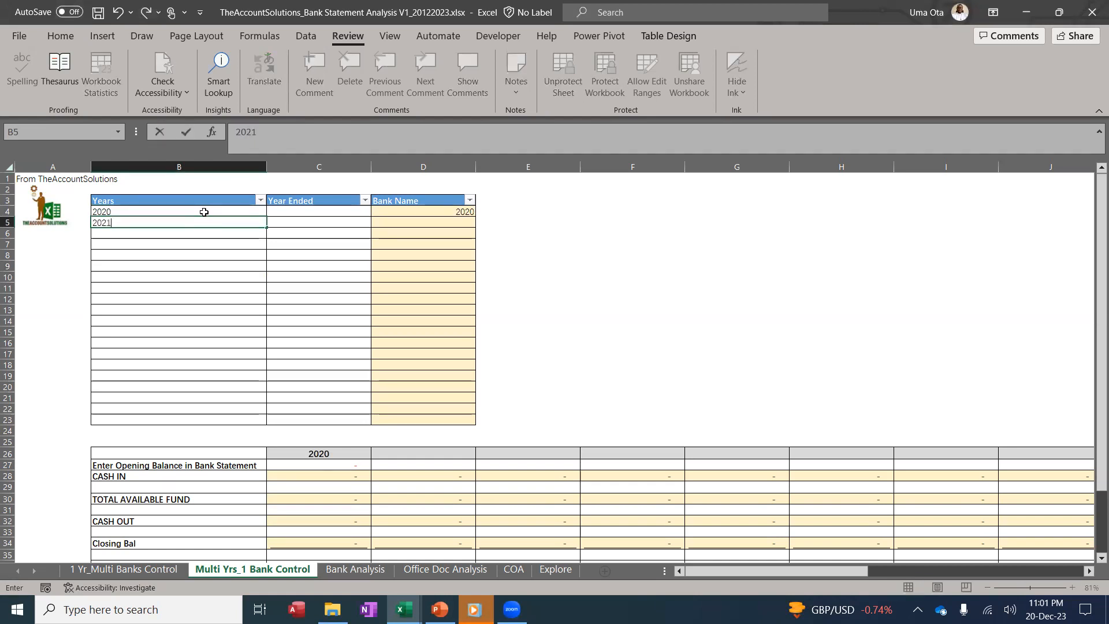
key(Return)
text(202)
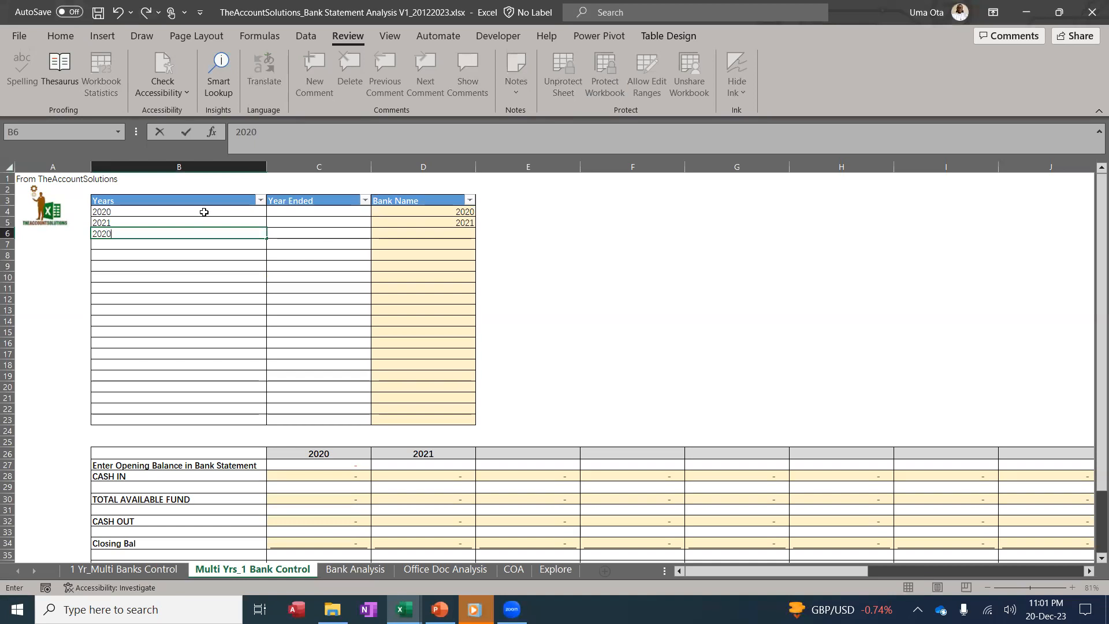
text(2)
key(Return)
text(2023)
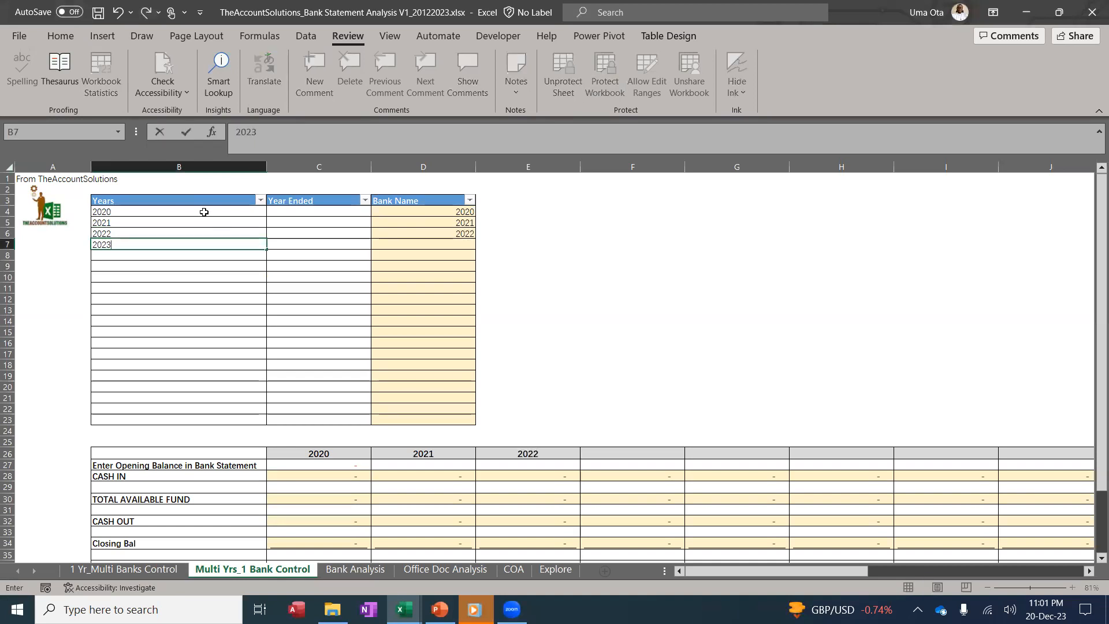
key(Return)
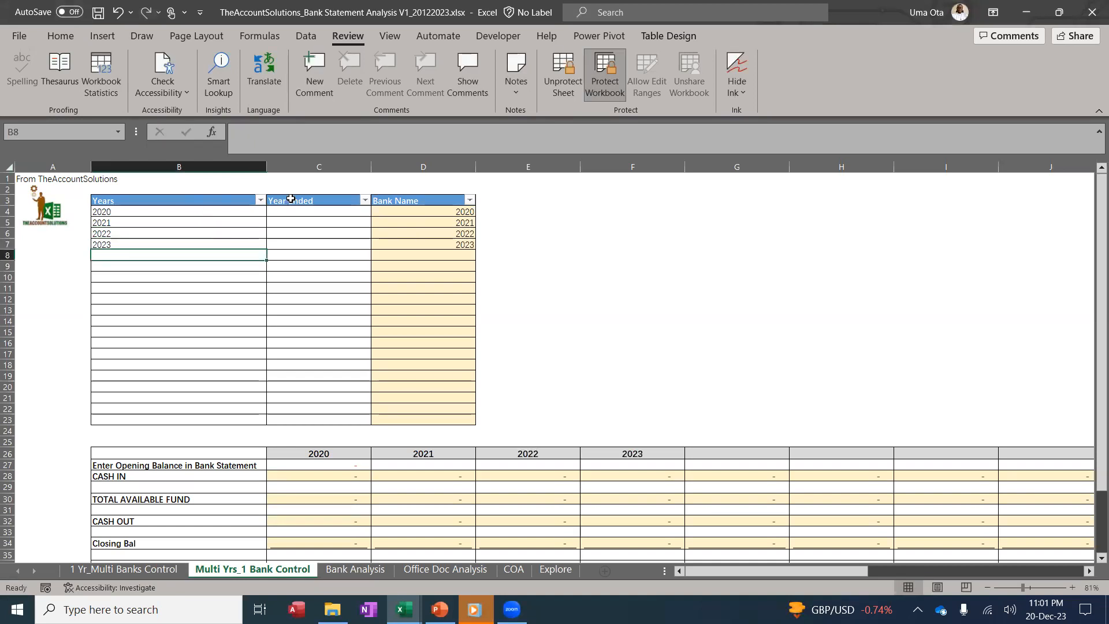
drag(294, 212, 299, 386)
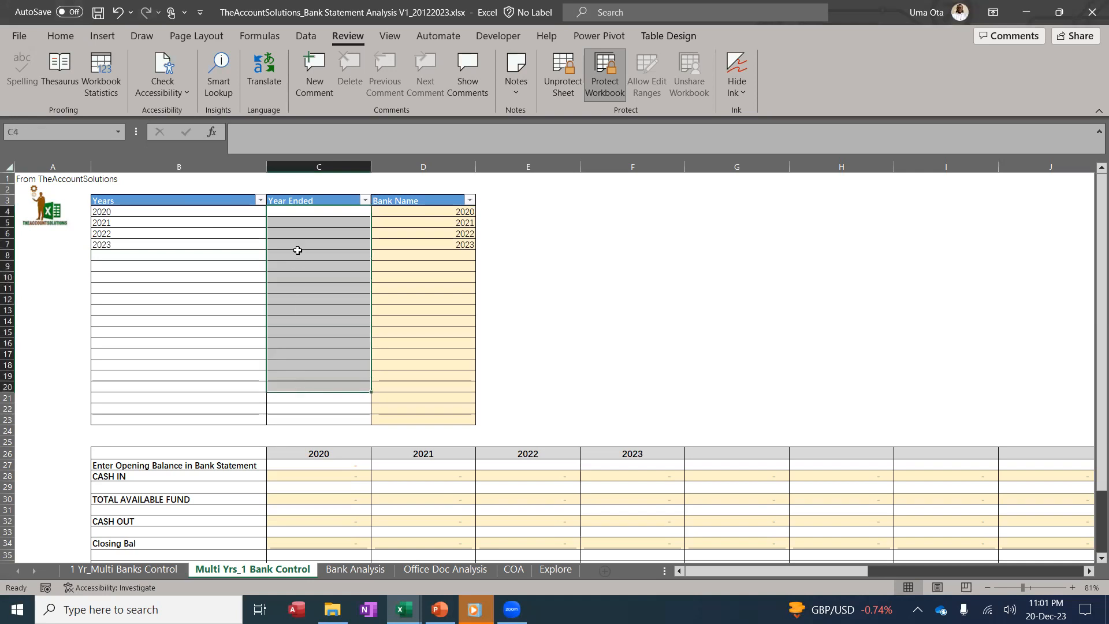
Enter year-end dates 31/12/20, 31/12/21, 31/12/22 in C4:C6 and accept the auto-filled 31/12/23
click(298, 213)
text(31/12/20)
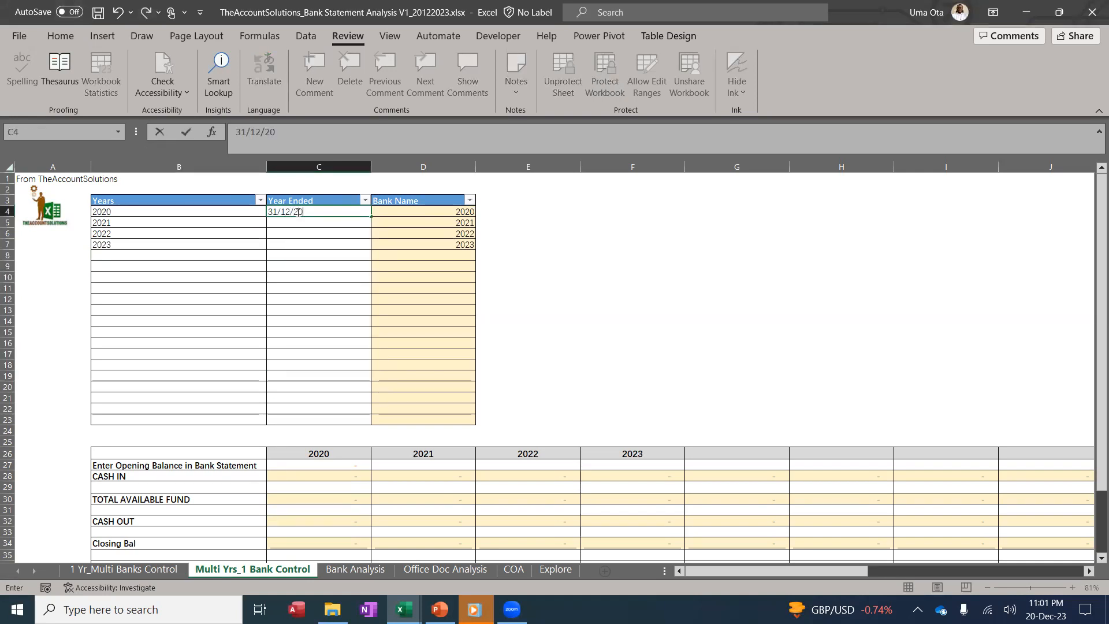
key(Return)
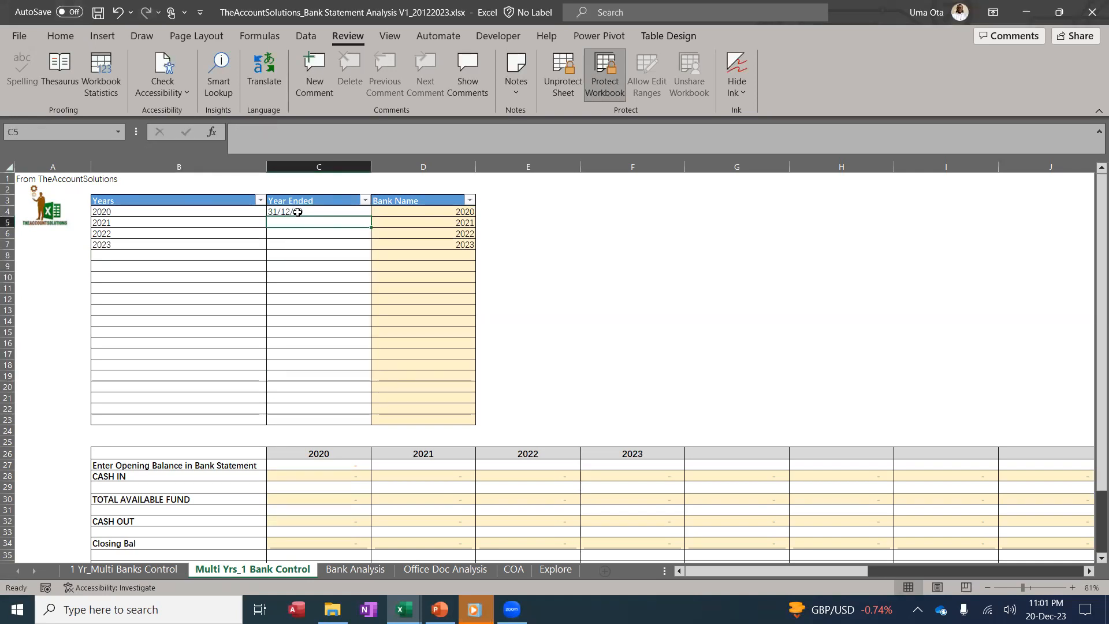
text(31/2/)
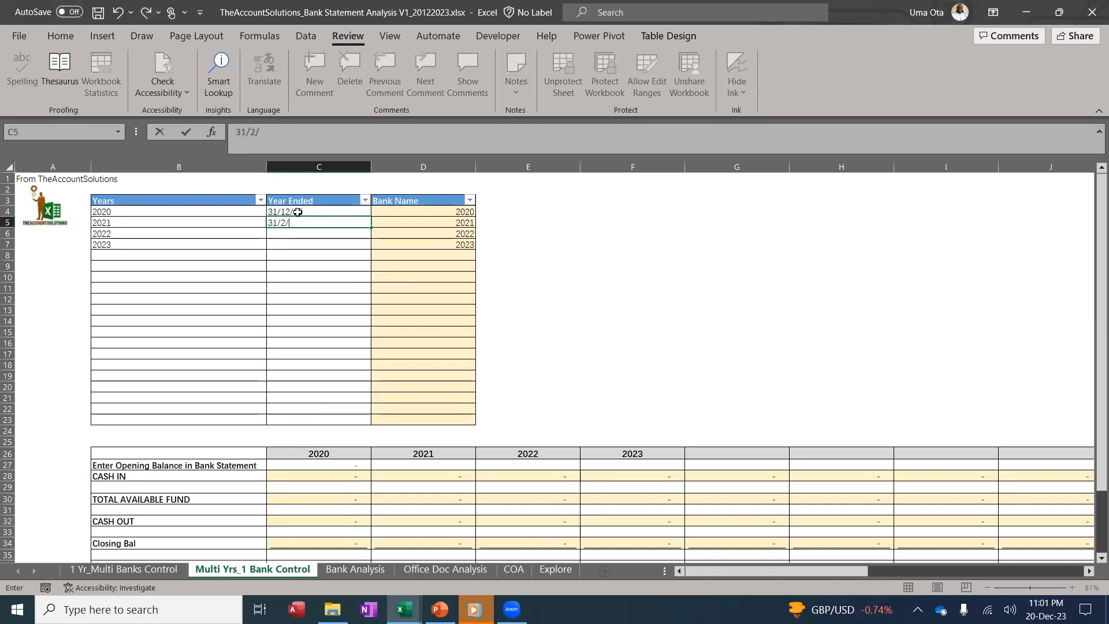
text(1)
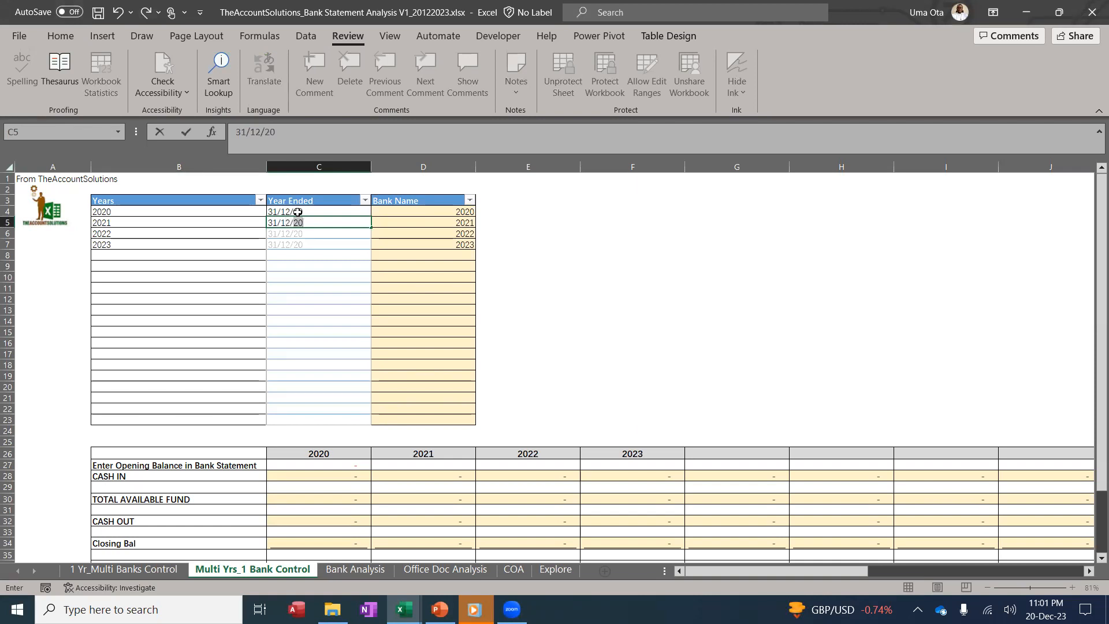
text(2/2021)
key(Return)
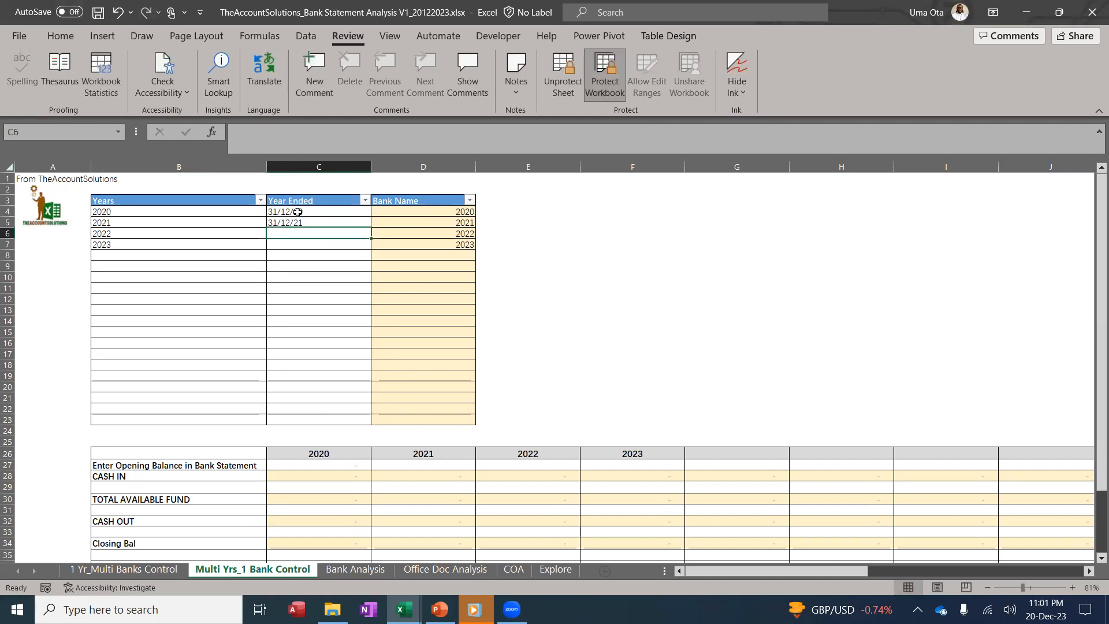
text(31/12/22)
key(Return)
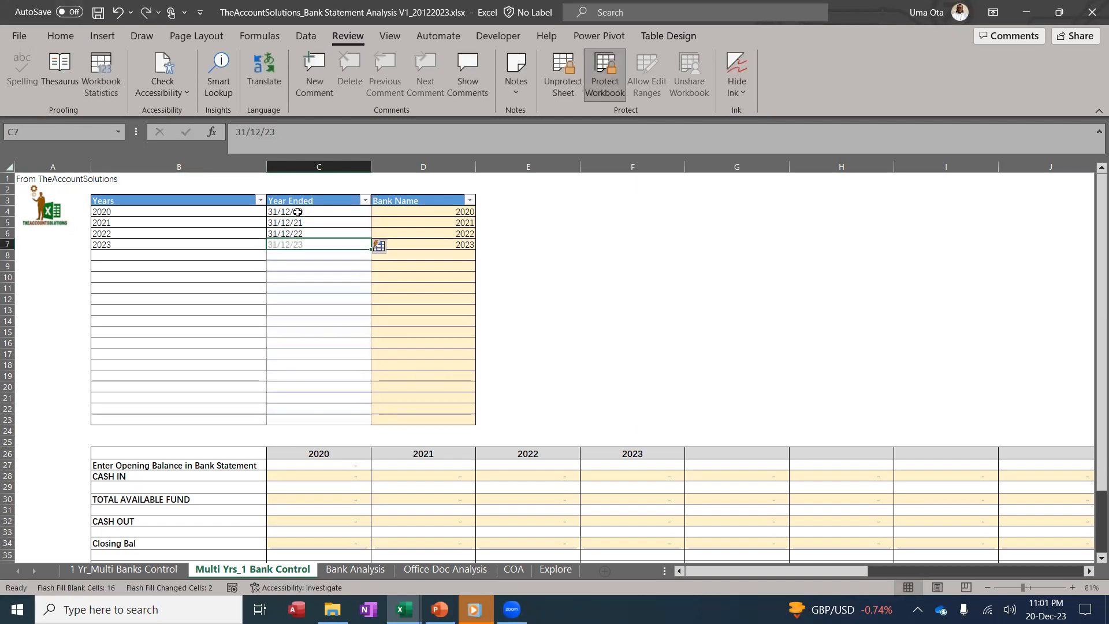
click(288, 286)
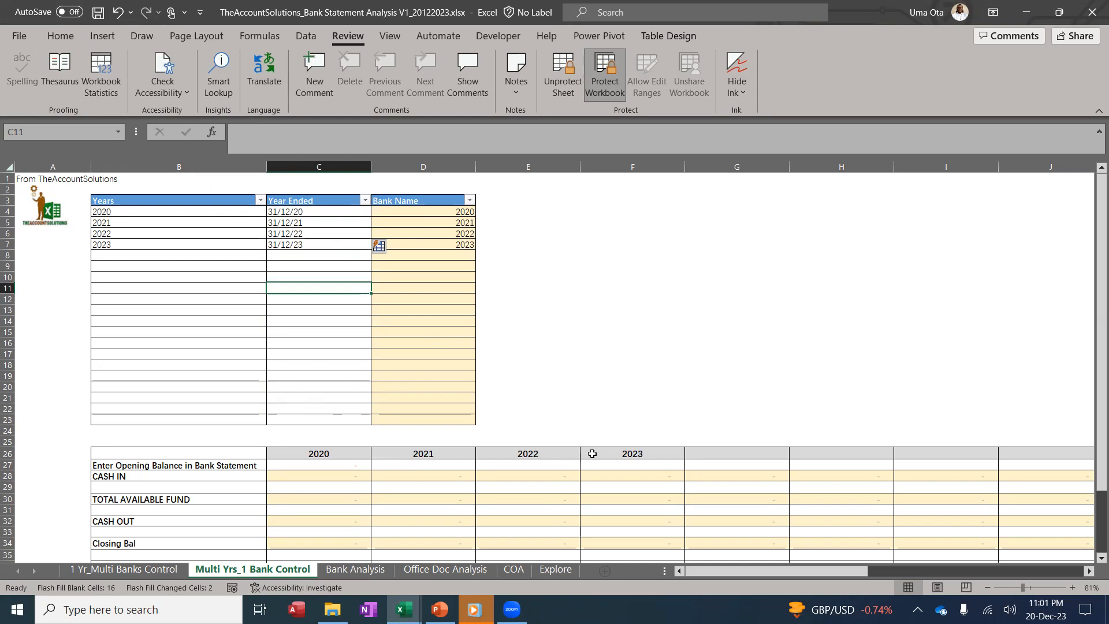
drag(745, 569, 687, 574)
scroll(311, 376, down, 2)
scroll(477, 401, up, 2)
scroll(312, 346, down, 5)
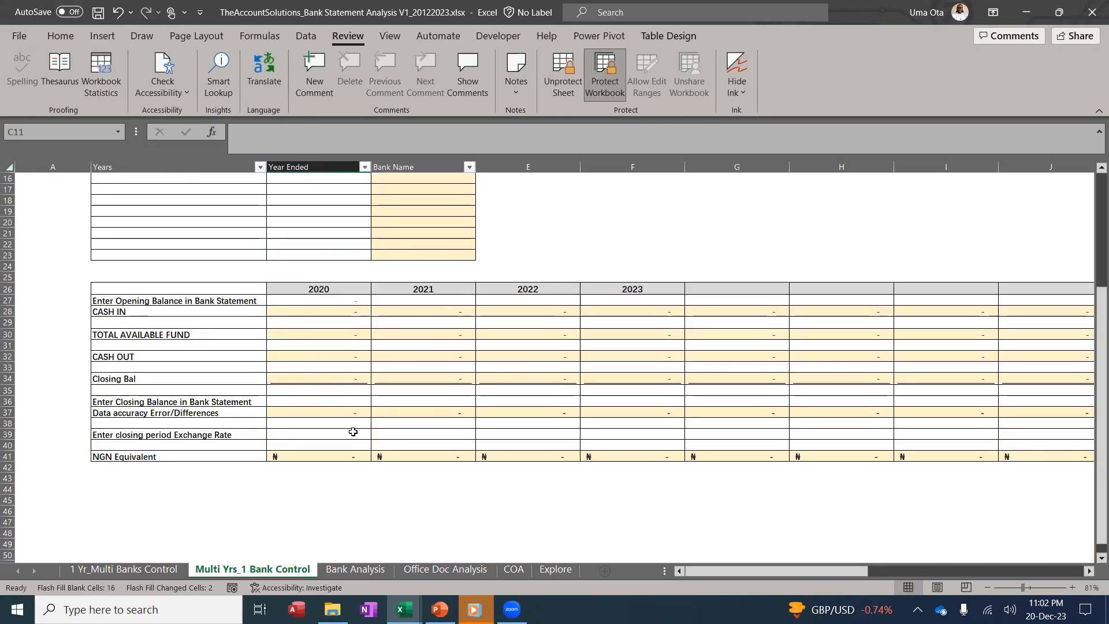
click(369, 569)
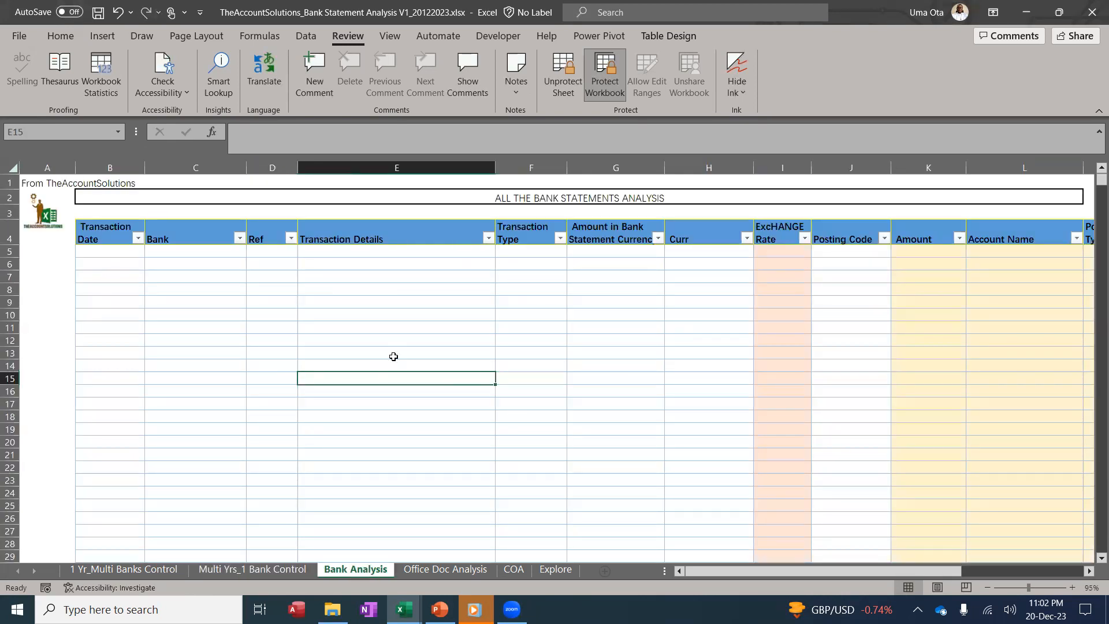
click(277, 568)
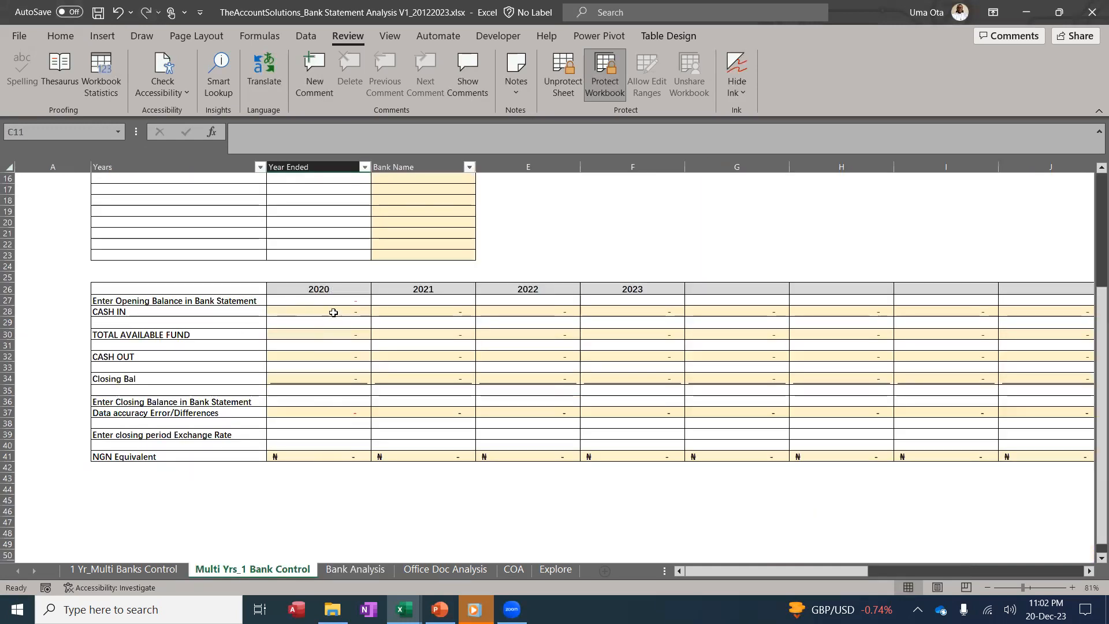
click(353, 299)
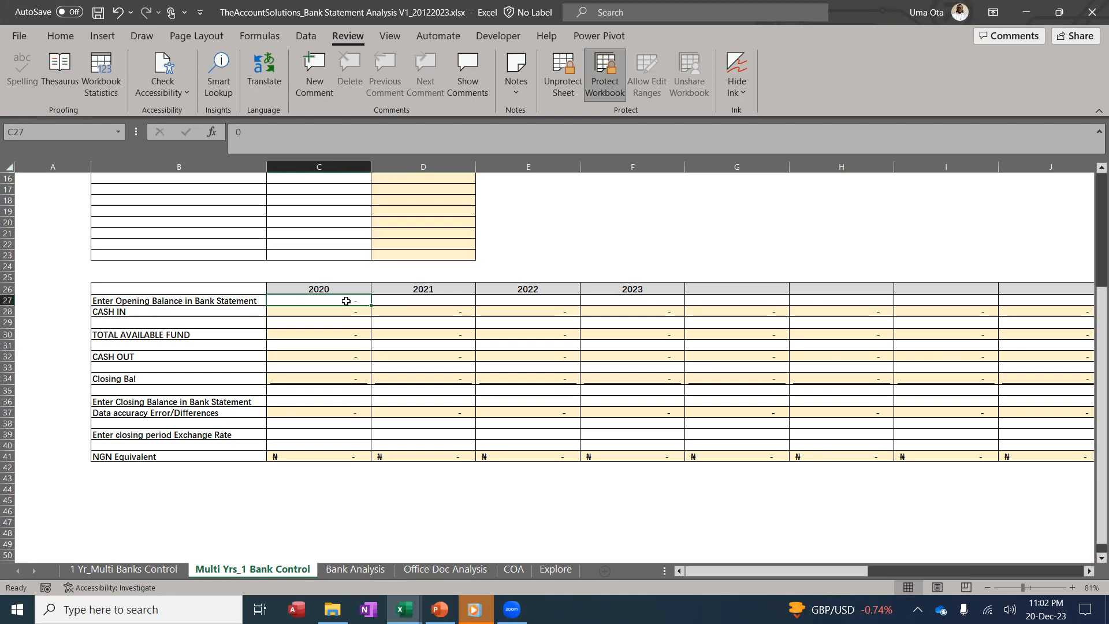
click(300, 399)
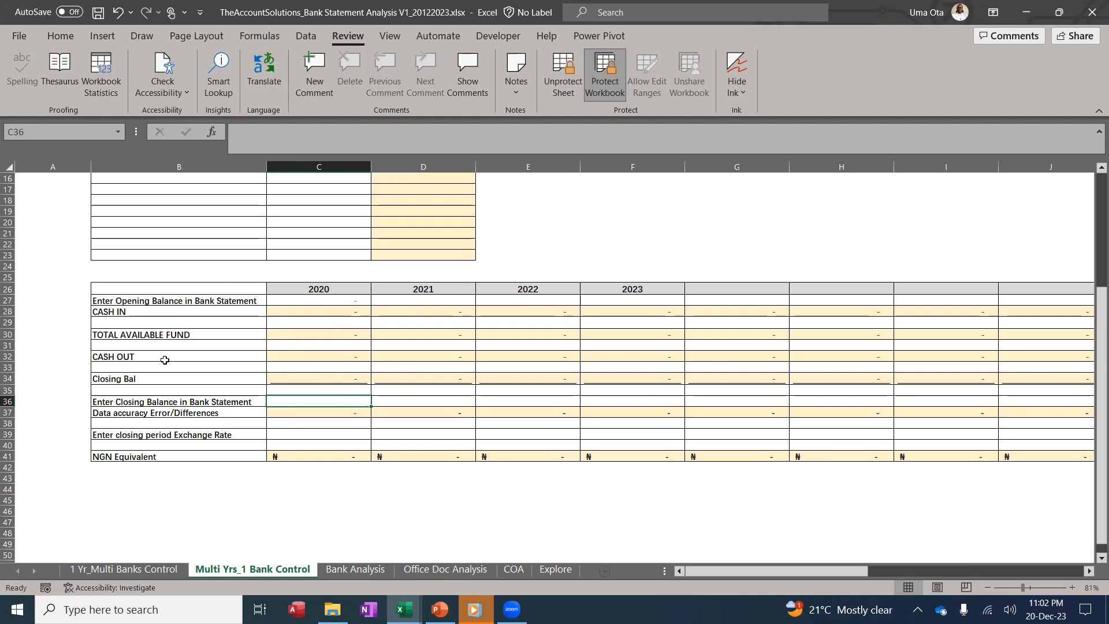
click(365, 571)
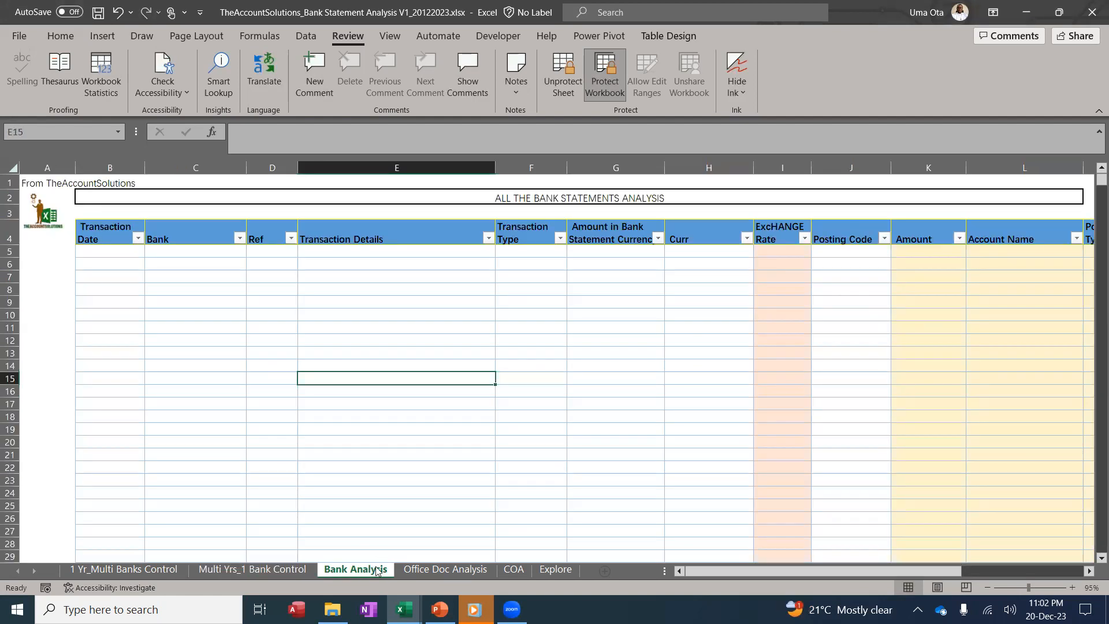
click(272, 570)
click(348, 414)
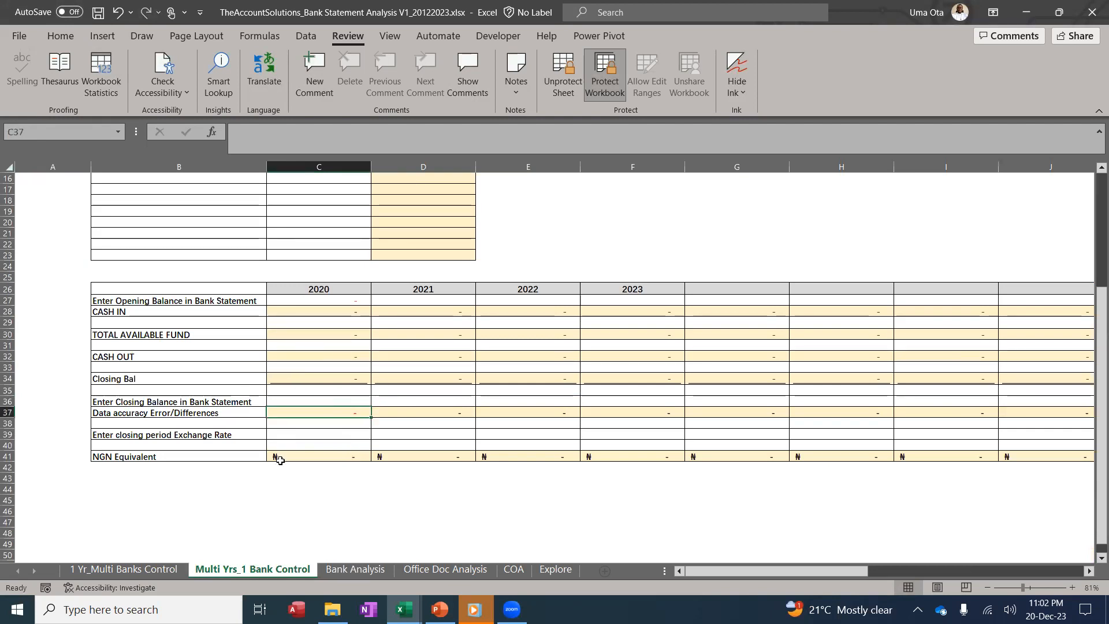
click(351, 570)
click(252, 570)
click(307, 444)
click(409, 445)
click(507, 450)
click(639, 442)
click(324, 442)
click(431, 442)
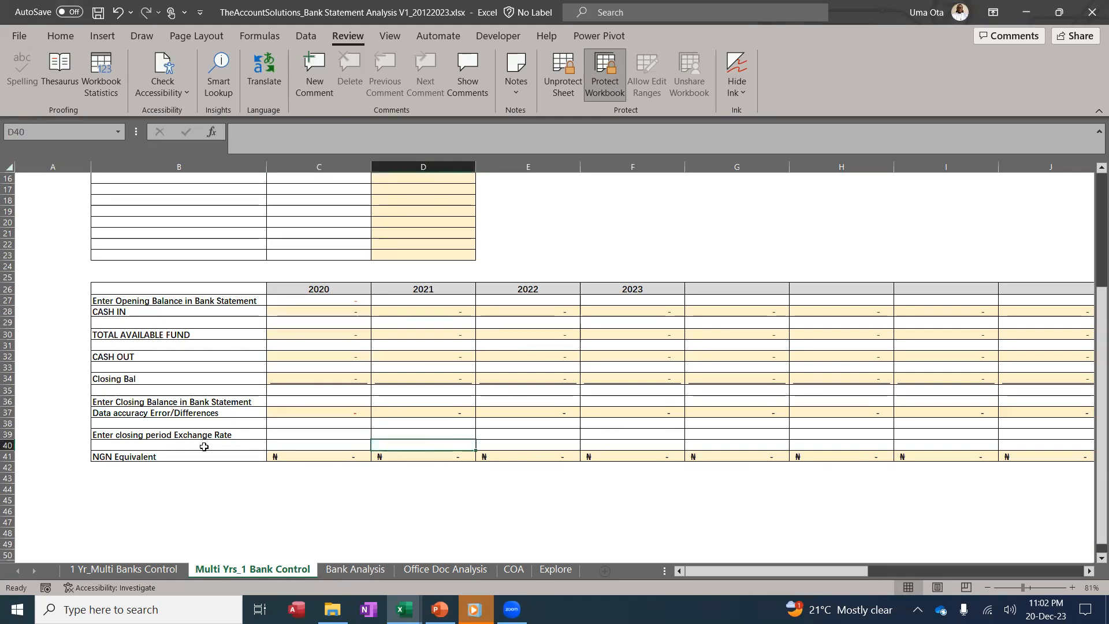
click(174, 455)
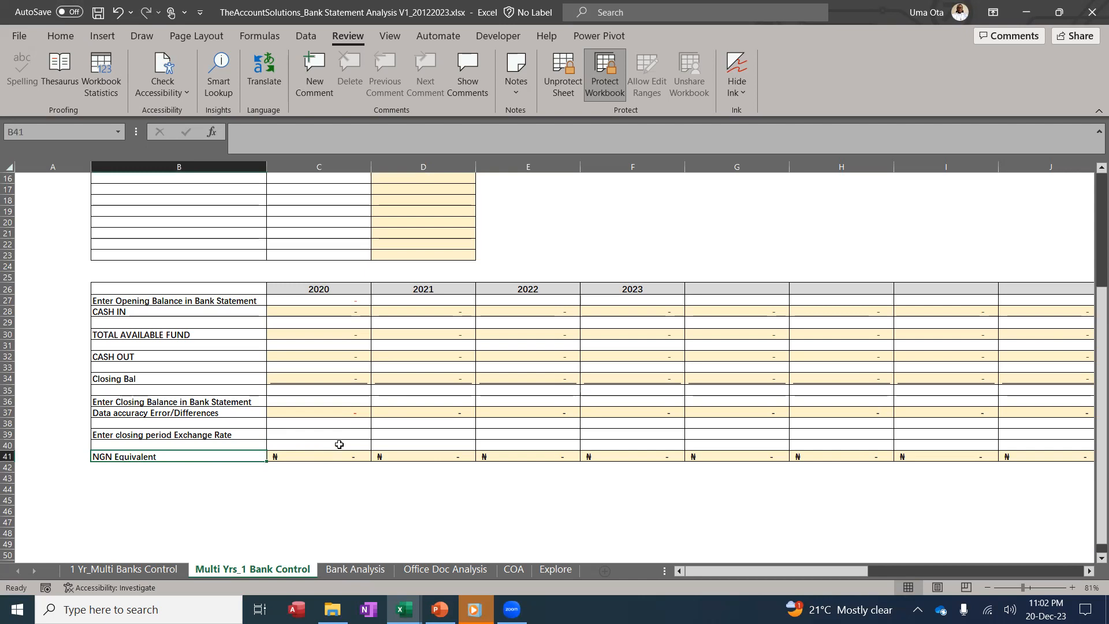
scroll(346, 404, up, 5)
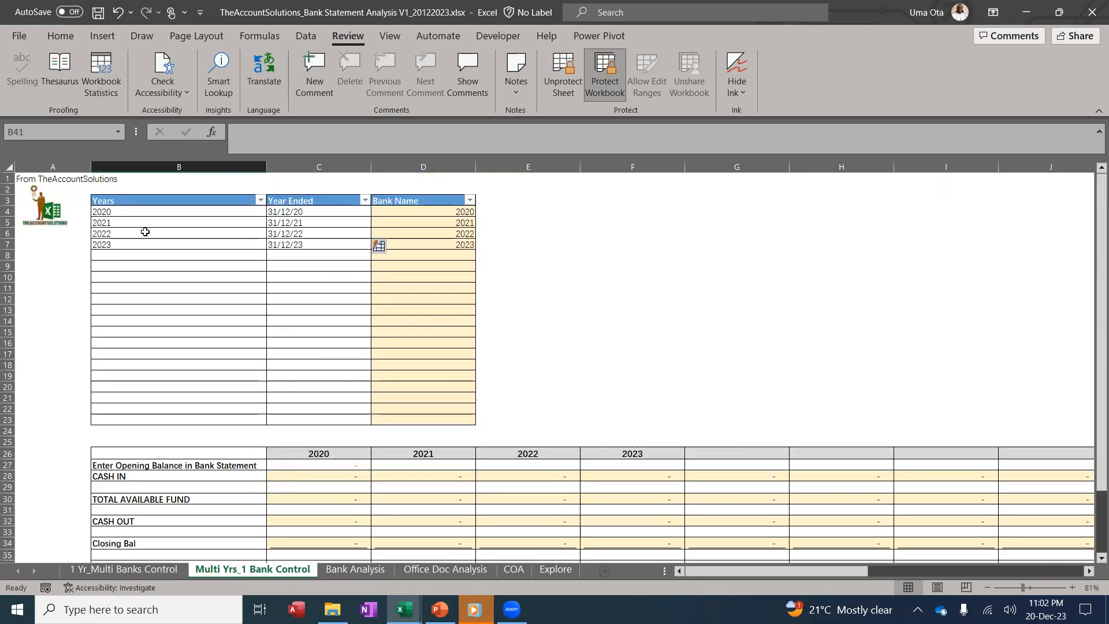
Clear the 2021–2023 rows, undo to restore them, then go to 1 Yr_Multi Banks Control
drag(213, 218, 290, 247)
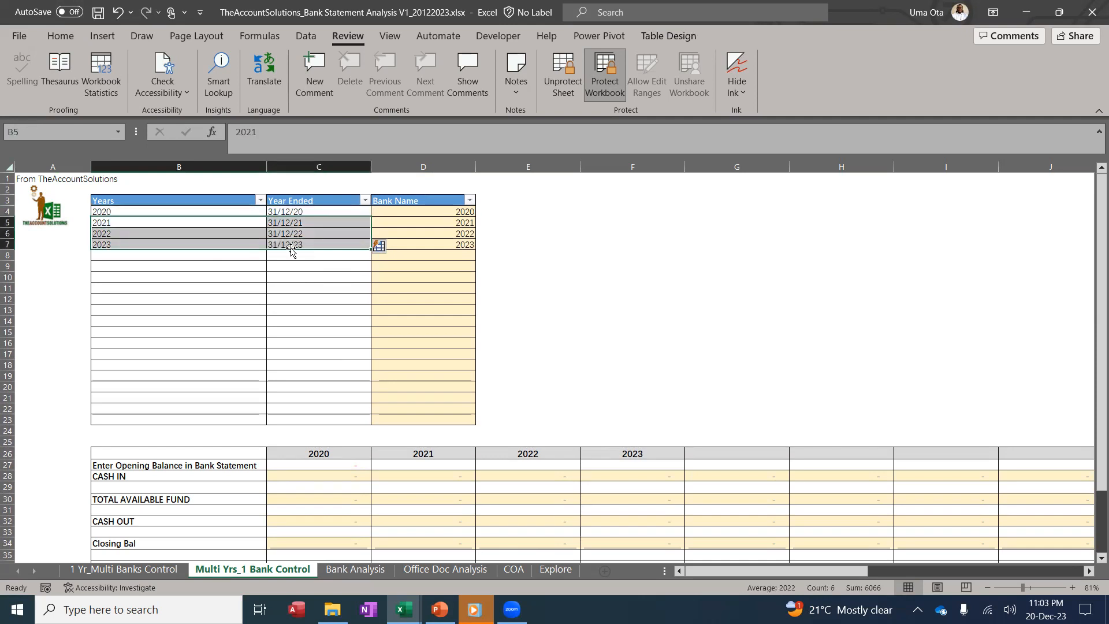
key(Delete)
click(267, 287)
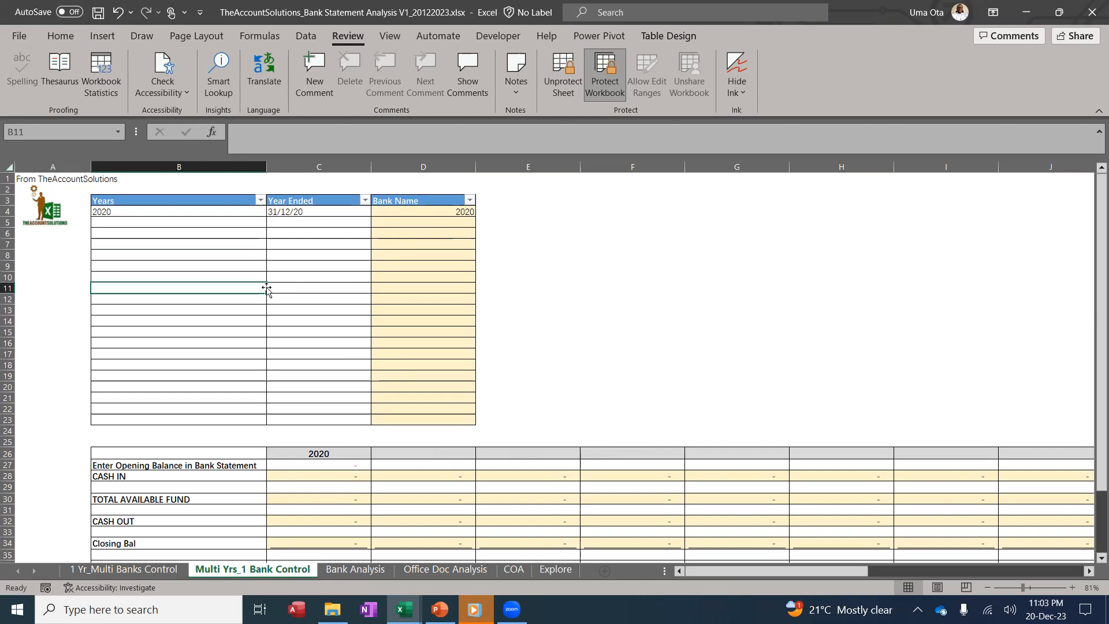
key(ctrl+a)
click(297, 276)
key(ctrl+z)
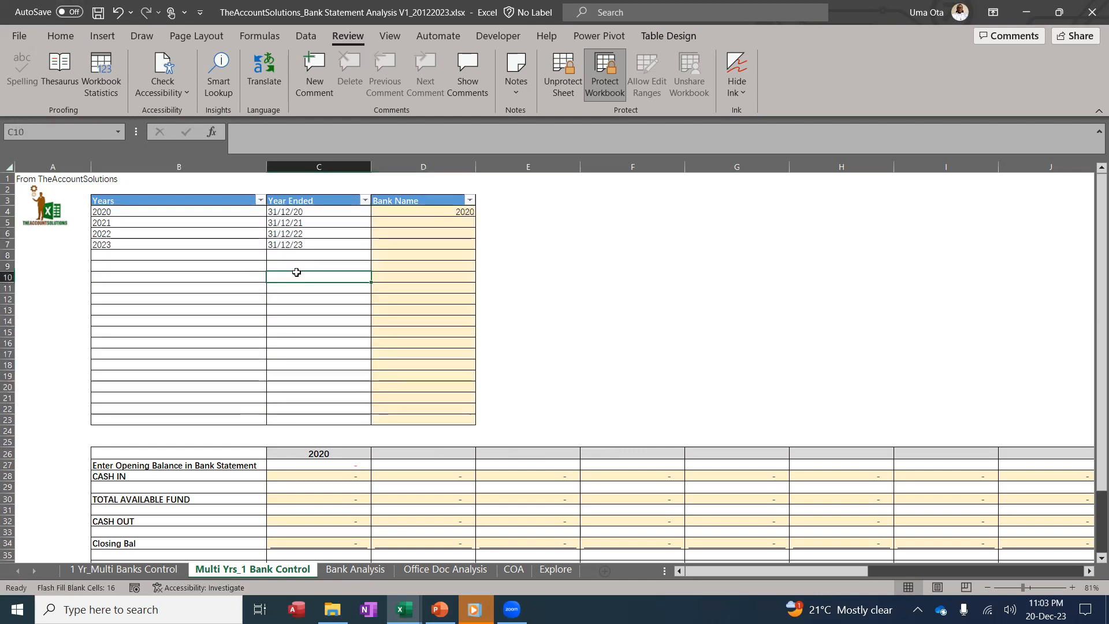
click(195, 374)
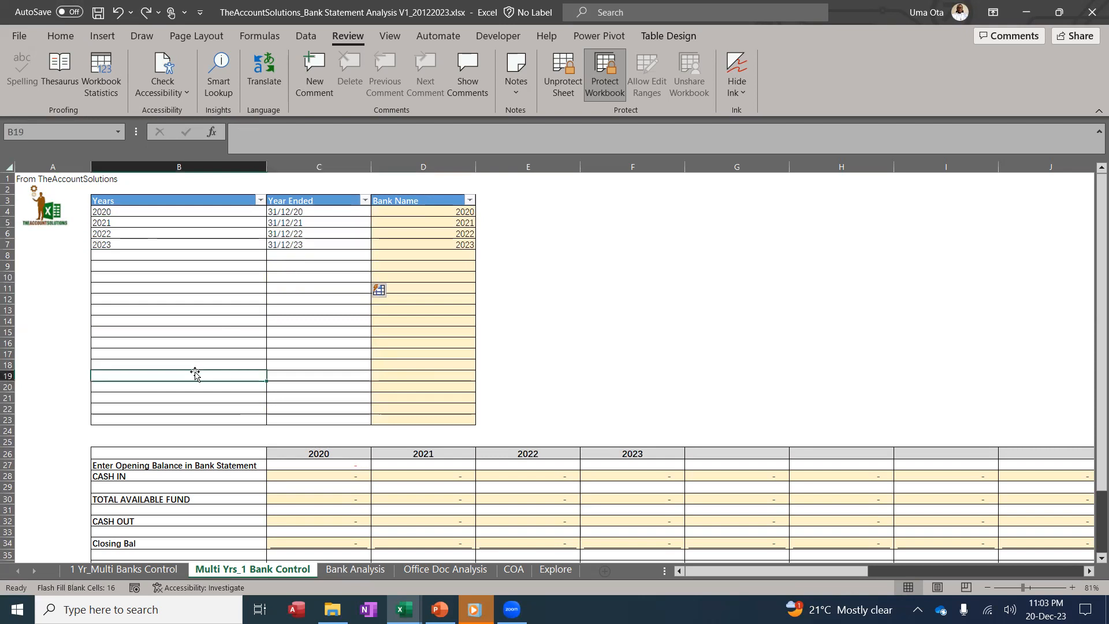
click(153, 570)
Enter bank FBN with its account number in the first bank-list row
click(220, 209)
text(FBN)
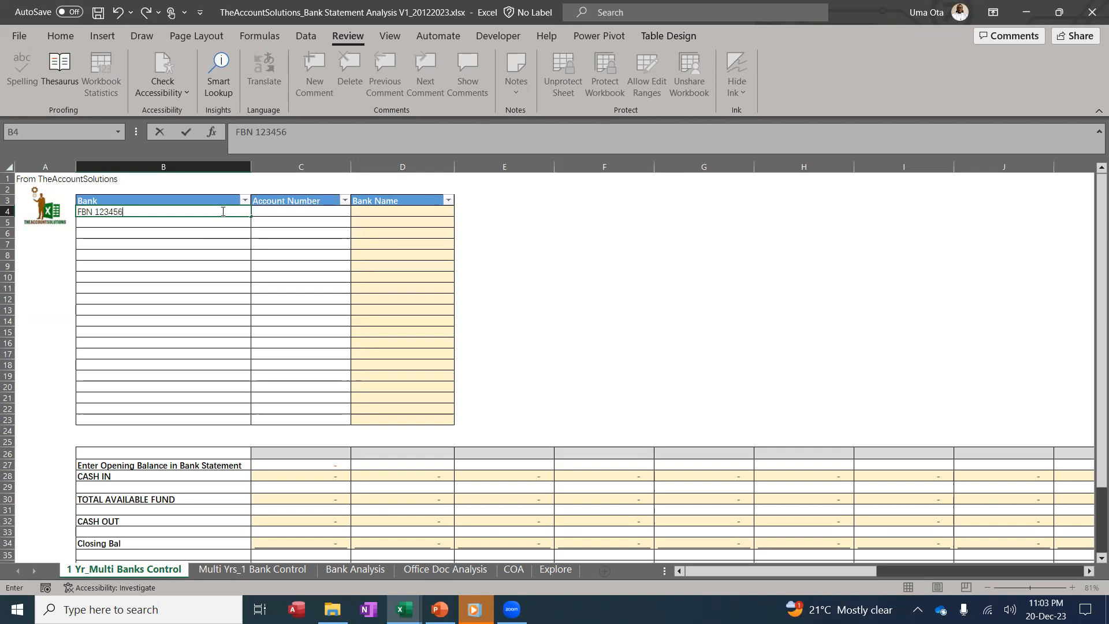
key(Return)
click(173, 210)
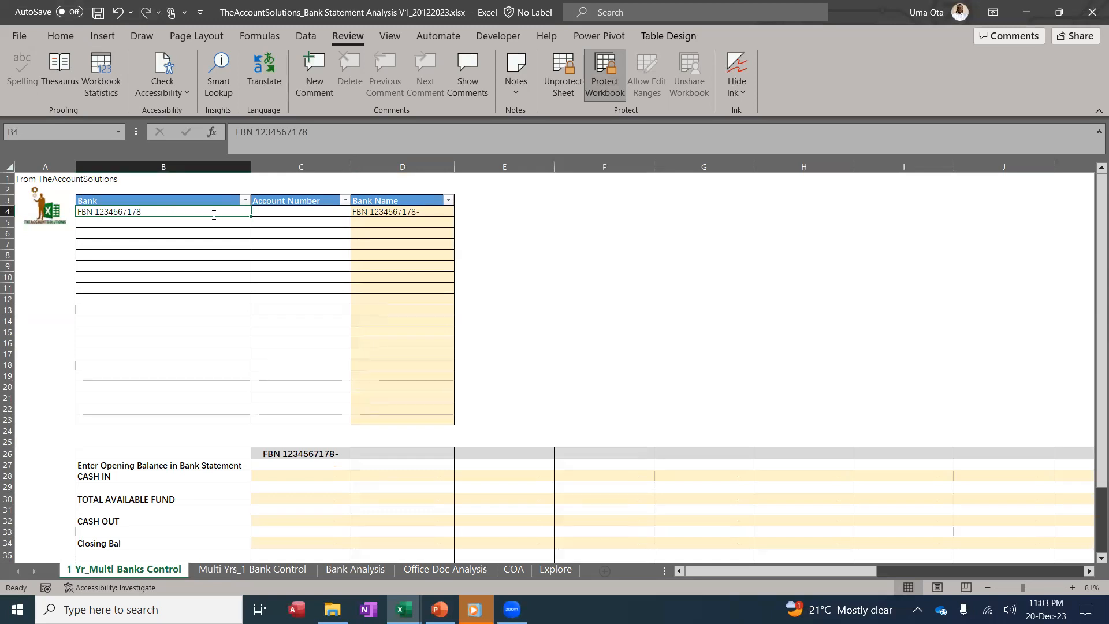
text(FBN)
click(293, 213)
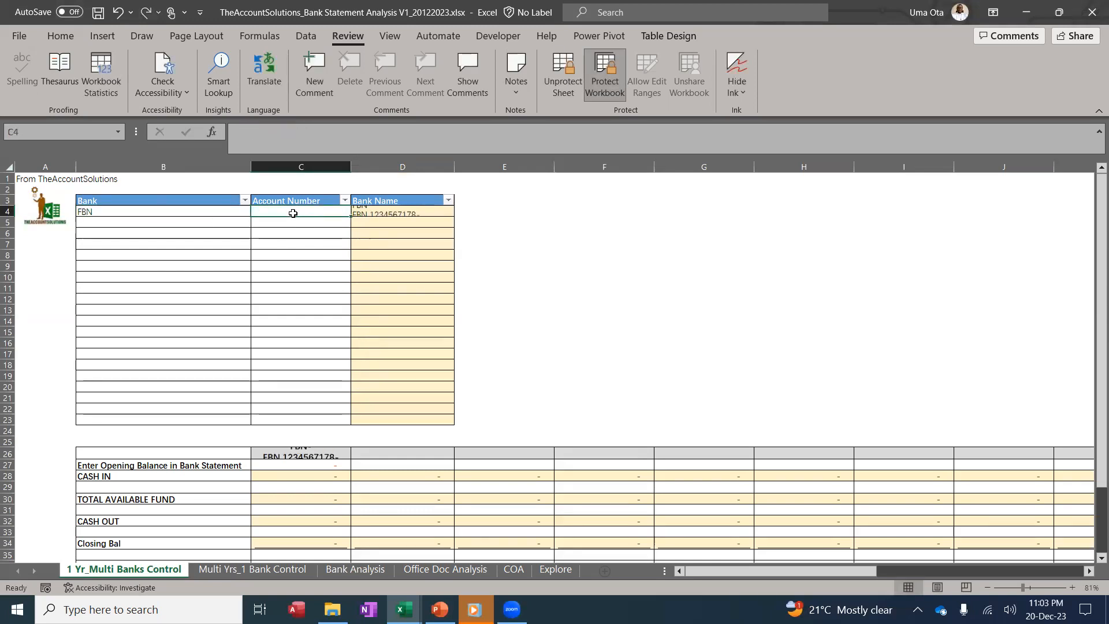
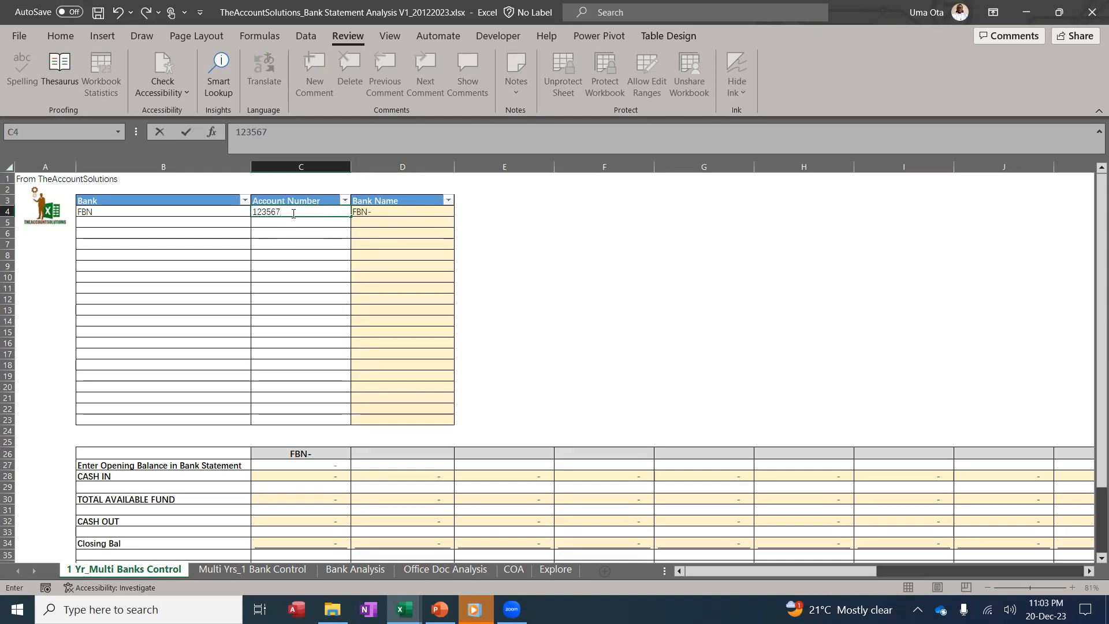
key(Return)
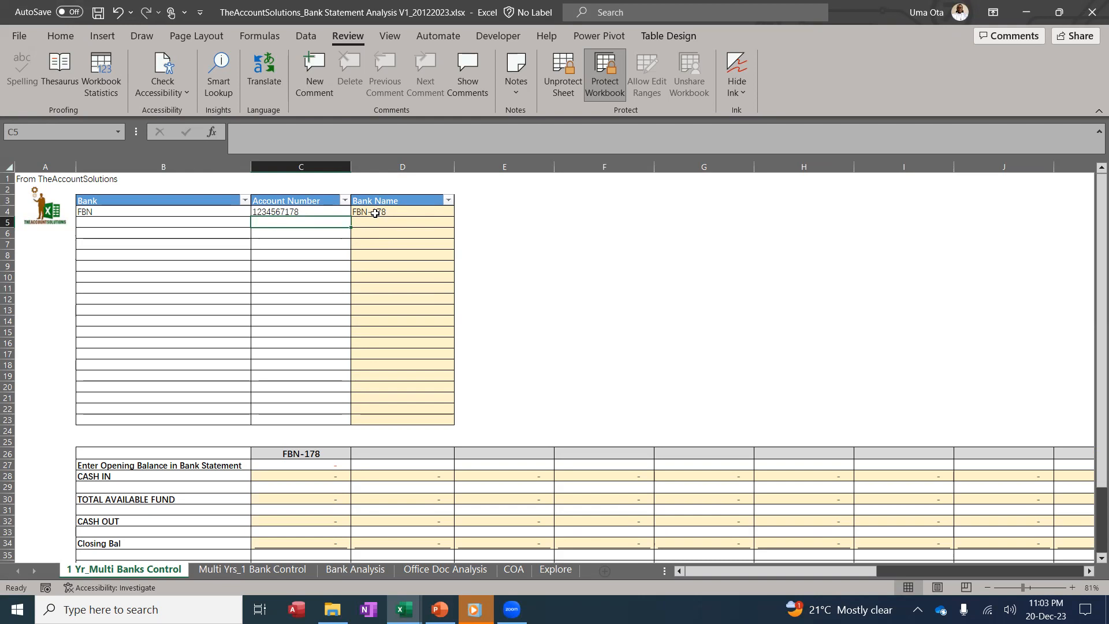
Add bank GTB with its account number in the second bank-list row
click(151, 226)
text(GTB)
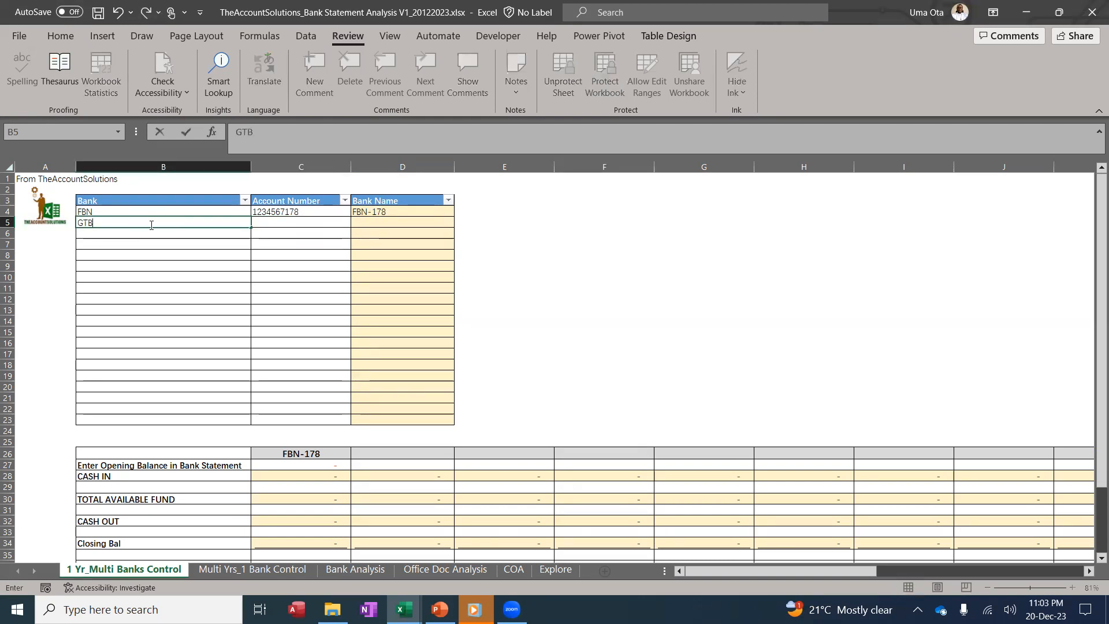
key(Tab)
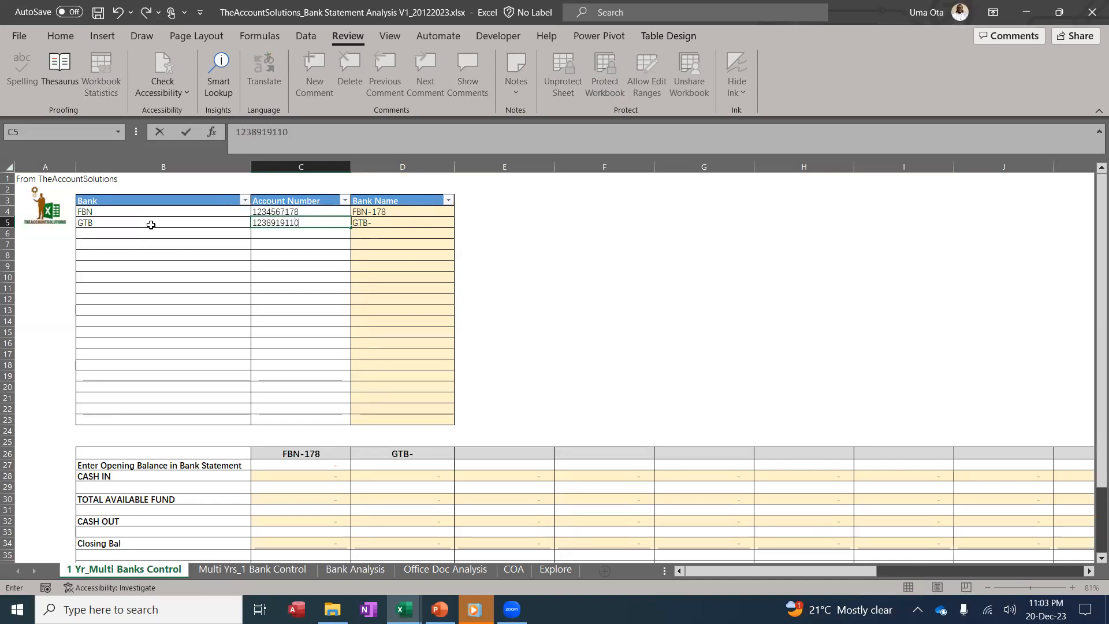
click(149, 294)
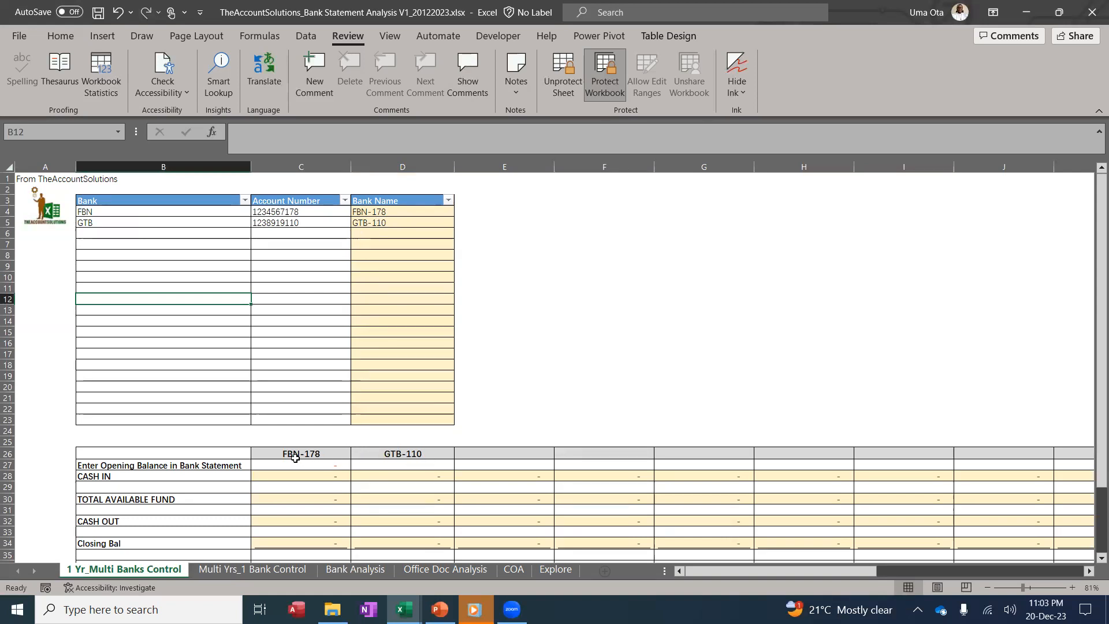
On Bank Analysis, check C5's bank dropdown lists FBN-178 and GTB-110, then close it unchosen
click(360, 572)
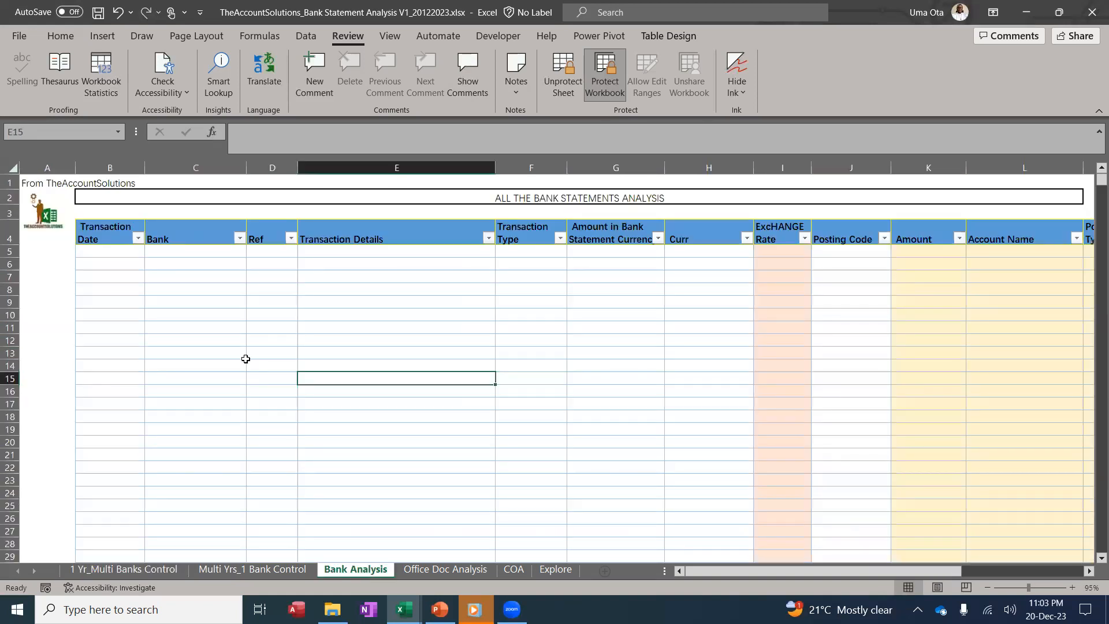
click(210, 252)
click(252, 252)
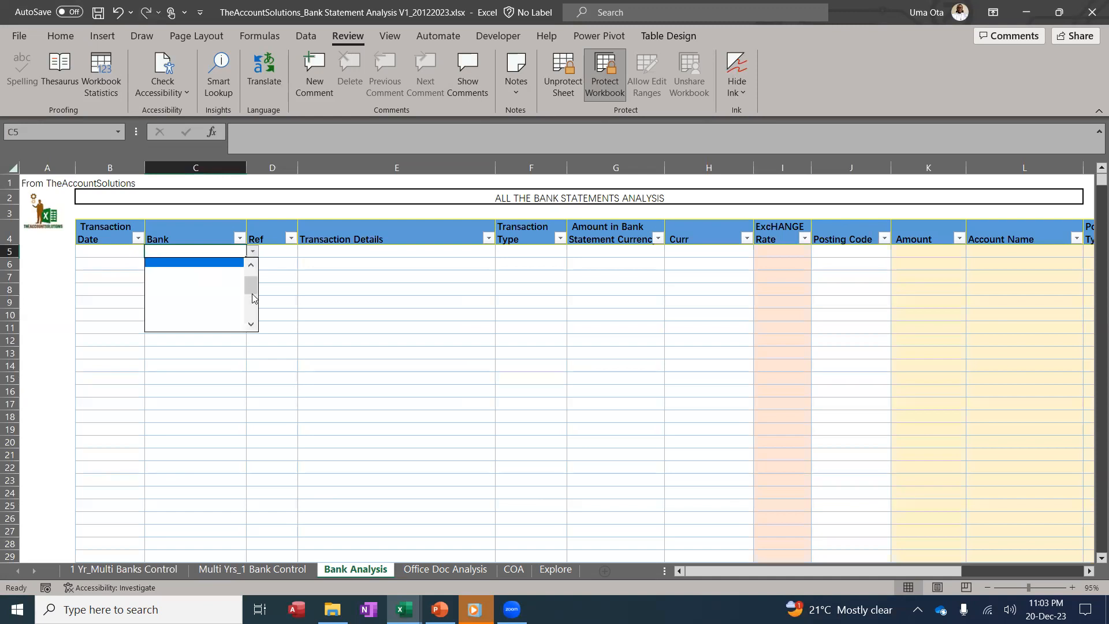
drag(252, 288, 252, 269)
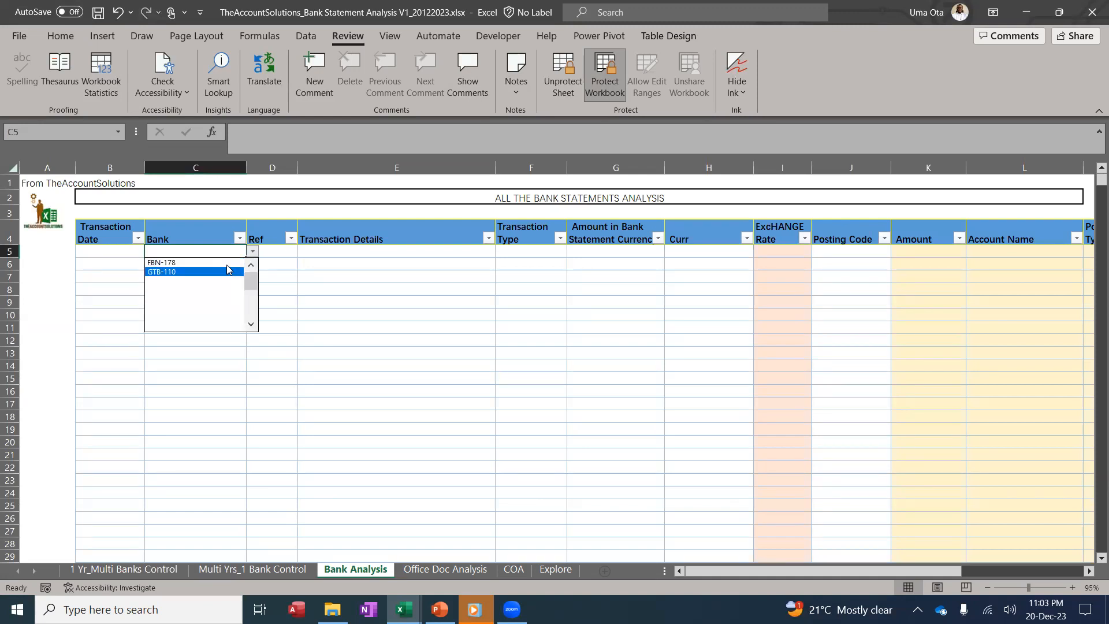
click(334, 292)
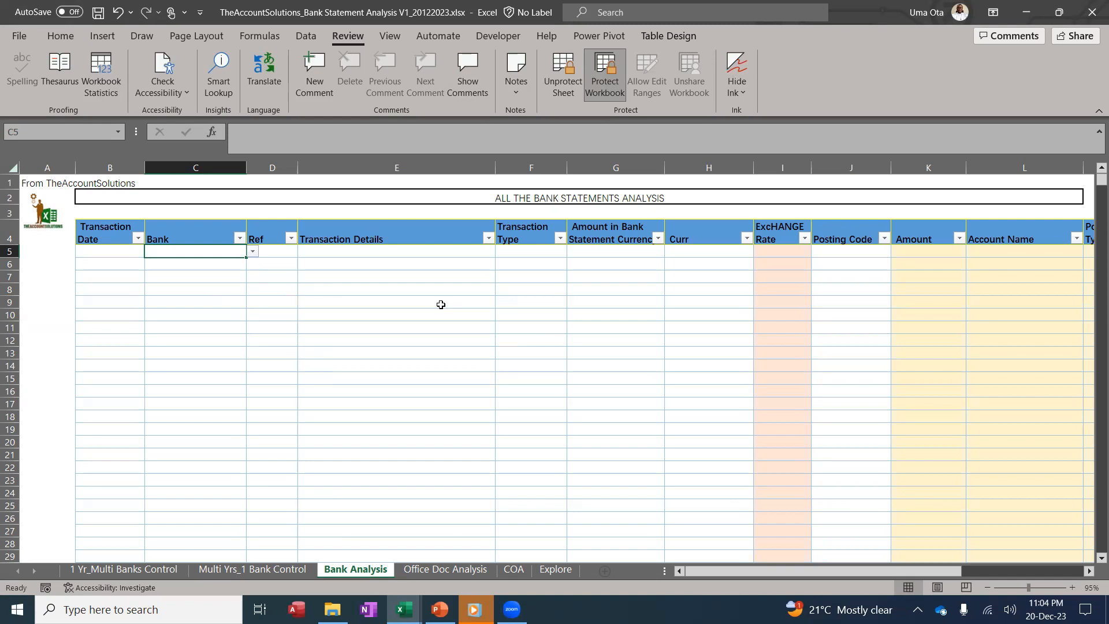
Select cell E8 on Bank Analysis, then return to the 1 Yr_Multi Banks Control sheet
click(340, 291)
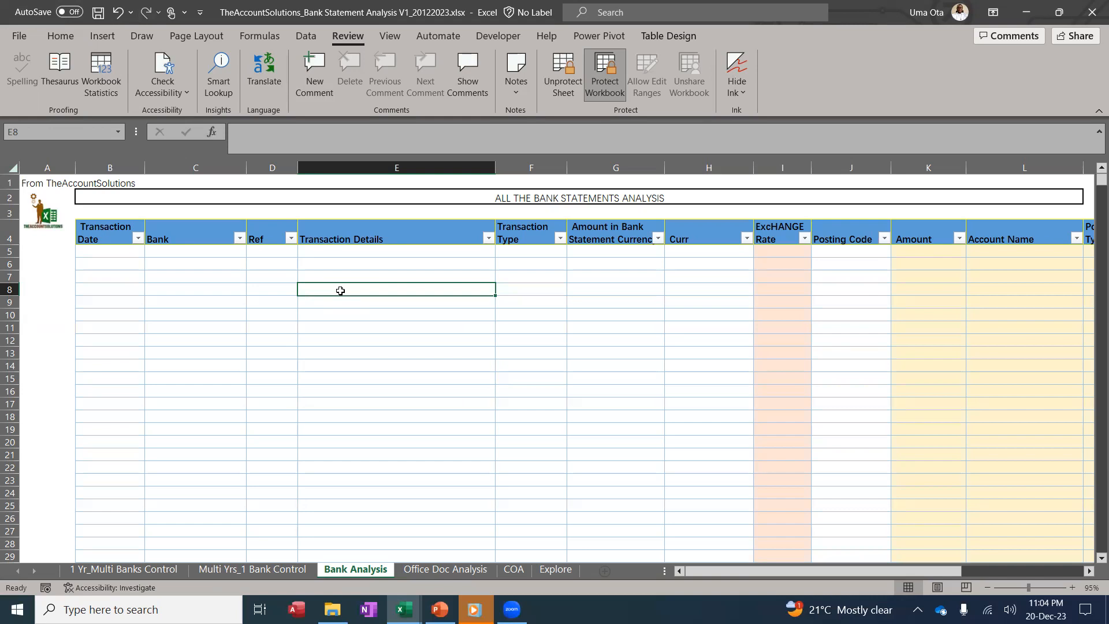
click(170, 571)
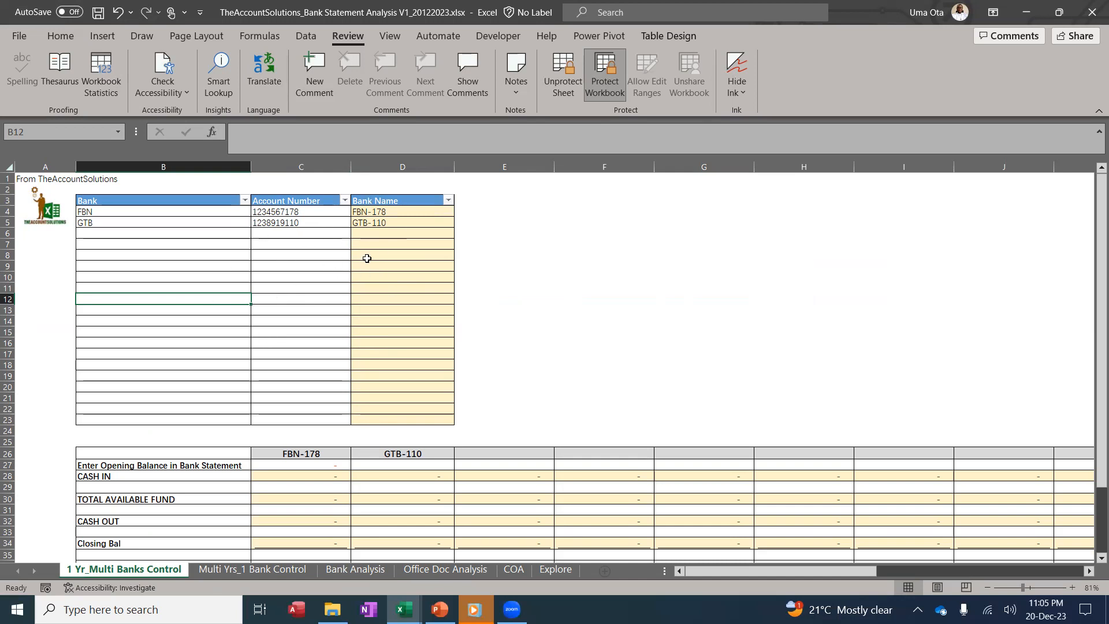
Inspect the FBN-178 opening balance and closing balance entry cells
scroll(341, 300, down, 1)
scroll(347, 369, down, 1)
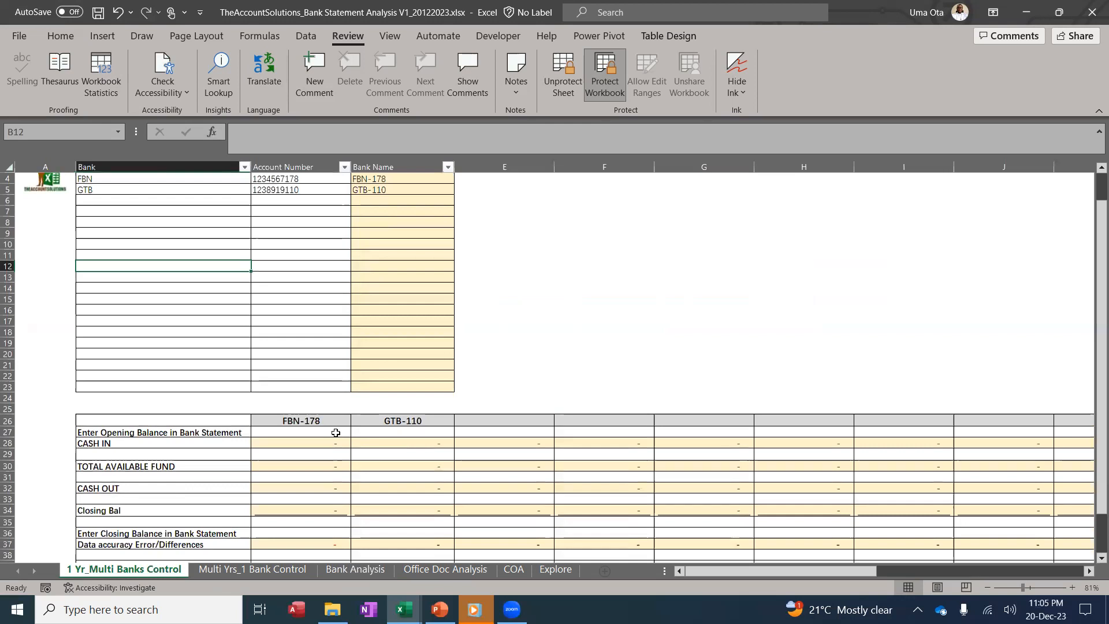
click(335, 433)
scroll(336, 433, down, 3)
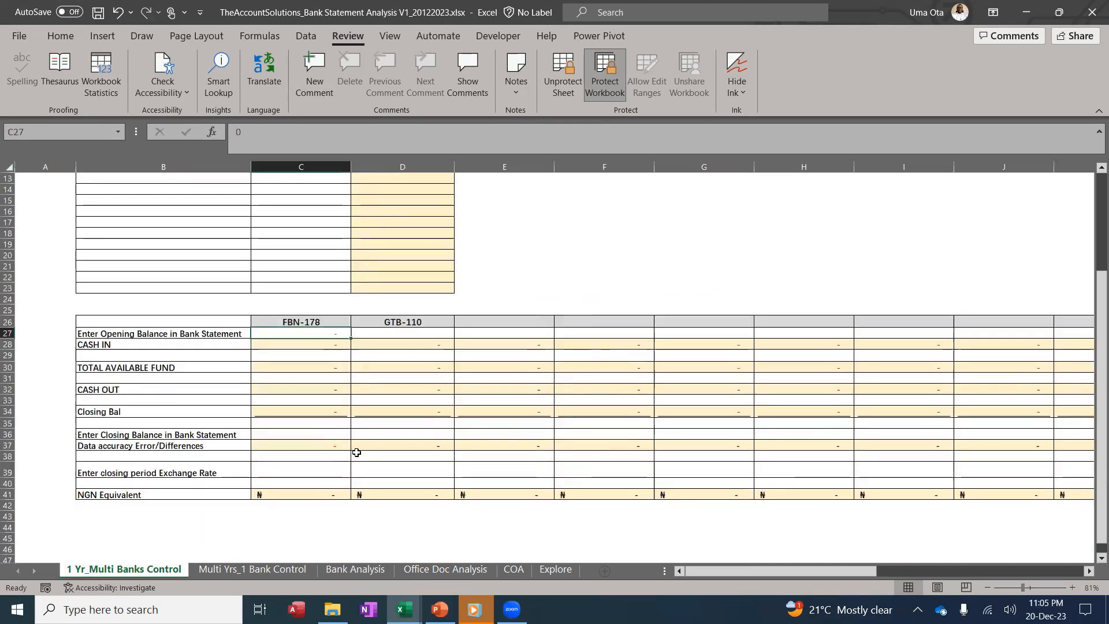
click(320, 434)
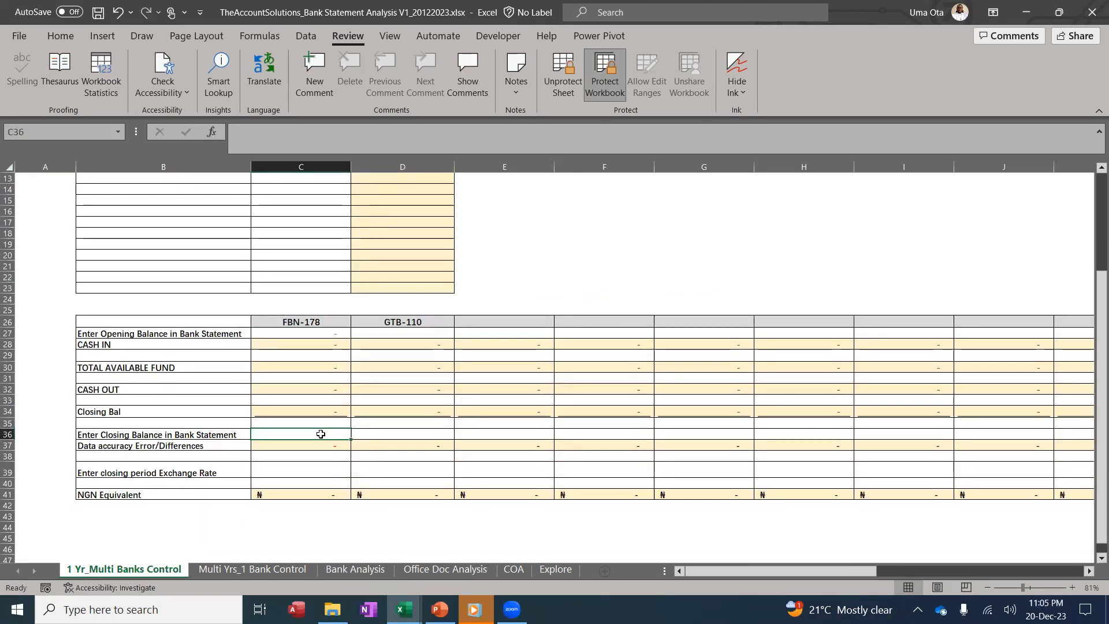
click(321, 331)
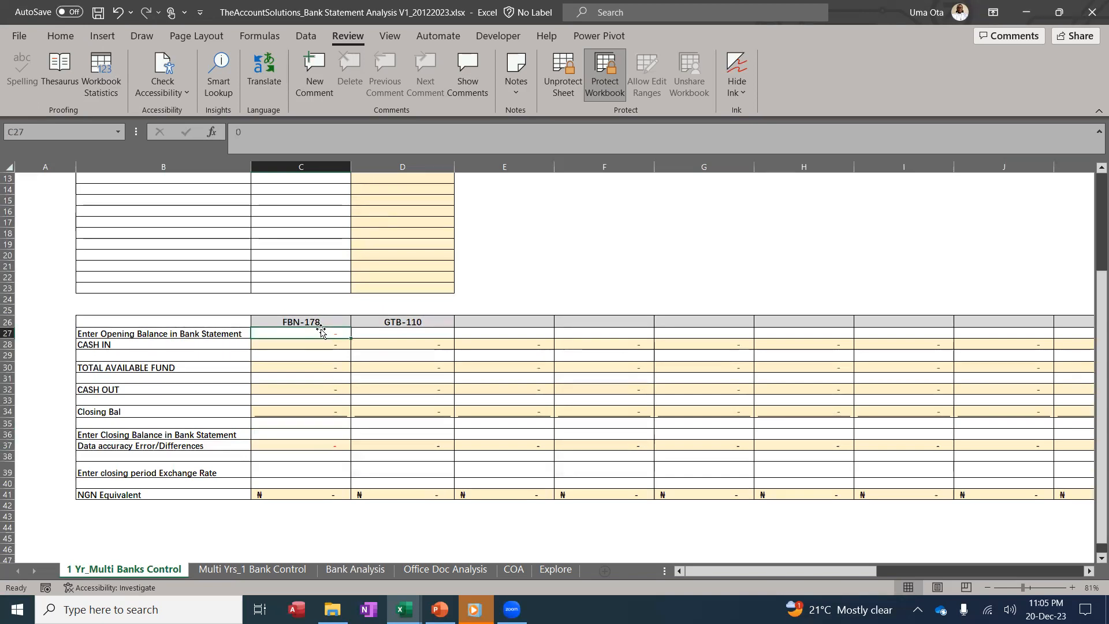
click(316, 434)
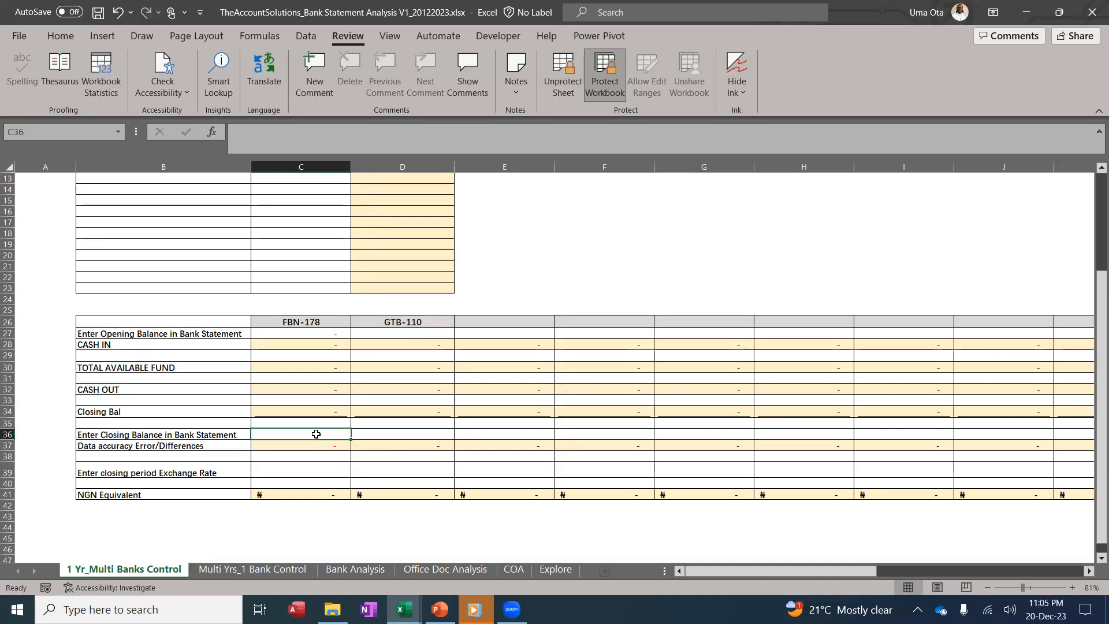
scroll(318, 432, up, 3)
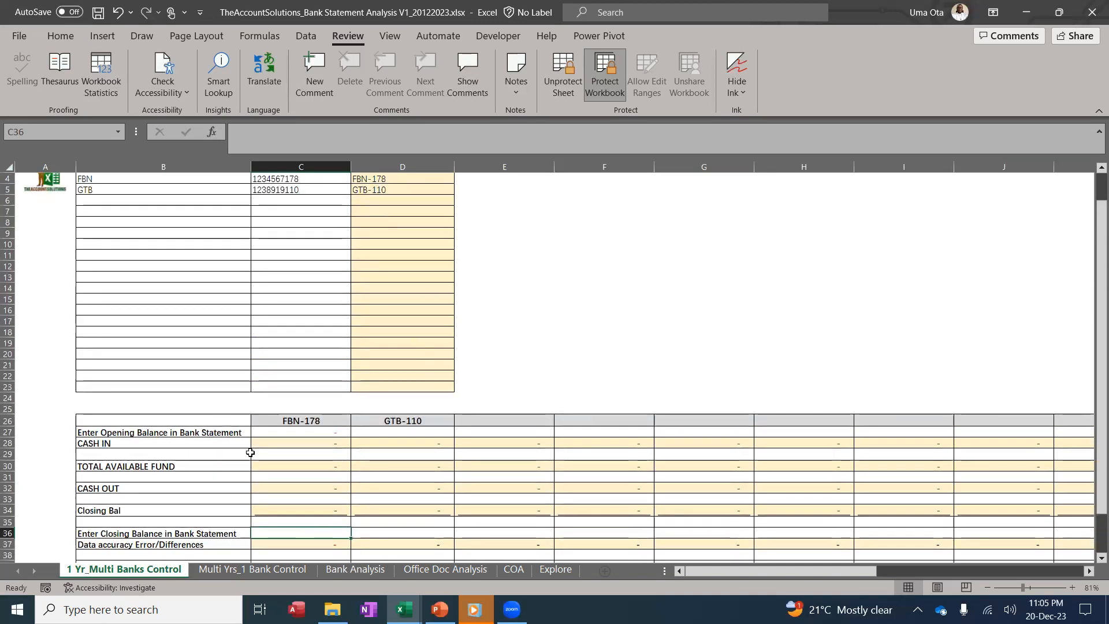
scroll(242, 439, up, 1)
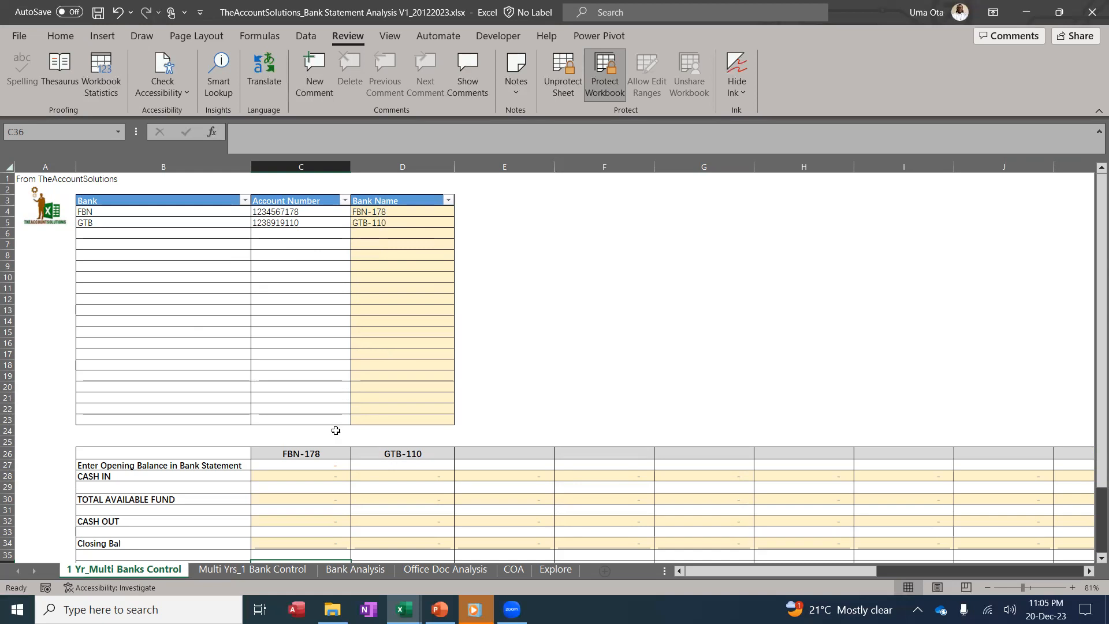
Compare FBN-178 and GTB-110 opening and closing balance cells, then open Multi Yrs_1 Bank Control
click(252, 569)
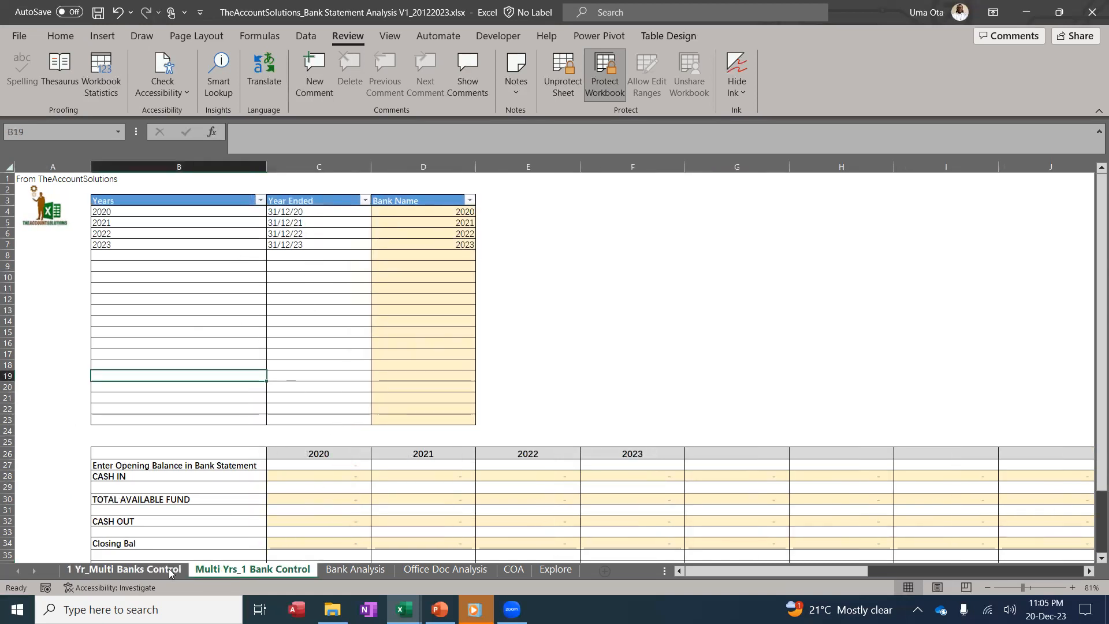
click(123, 569)
click(315, 463)
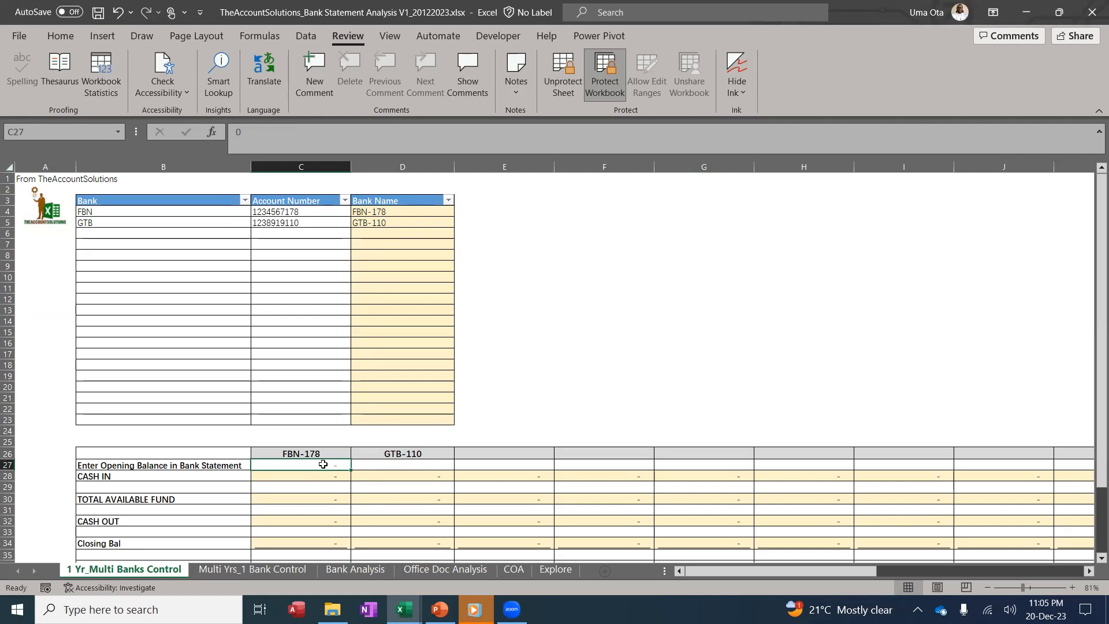
click(398, 464)
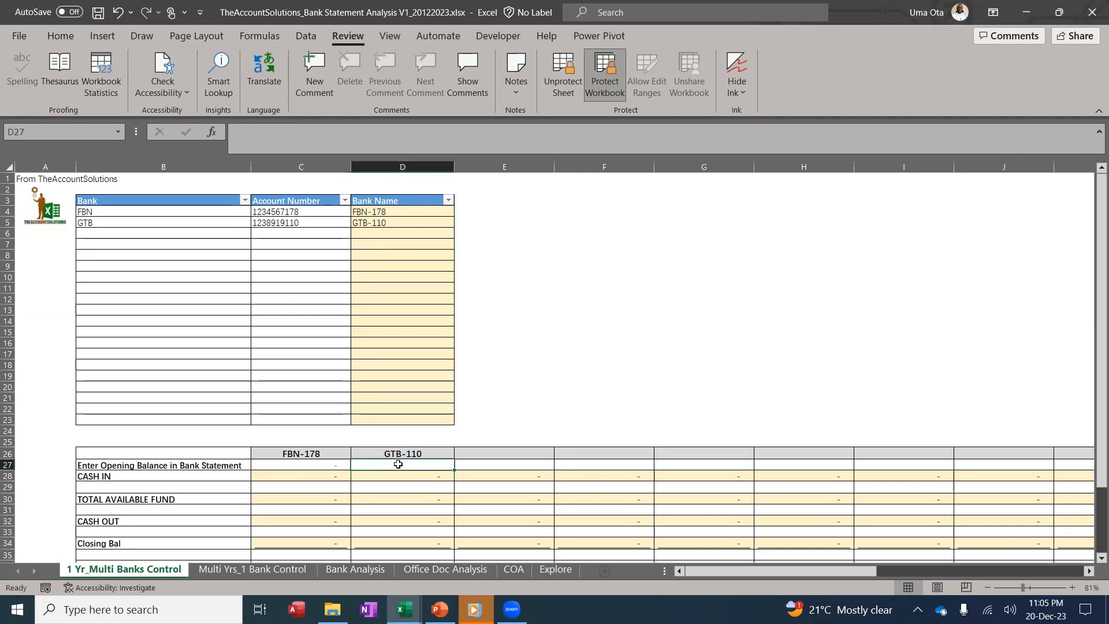
scroll(398, 463, down, 2)
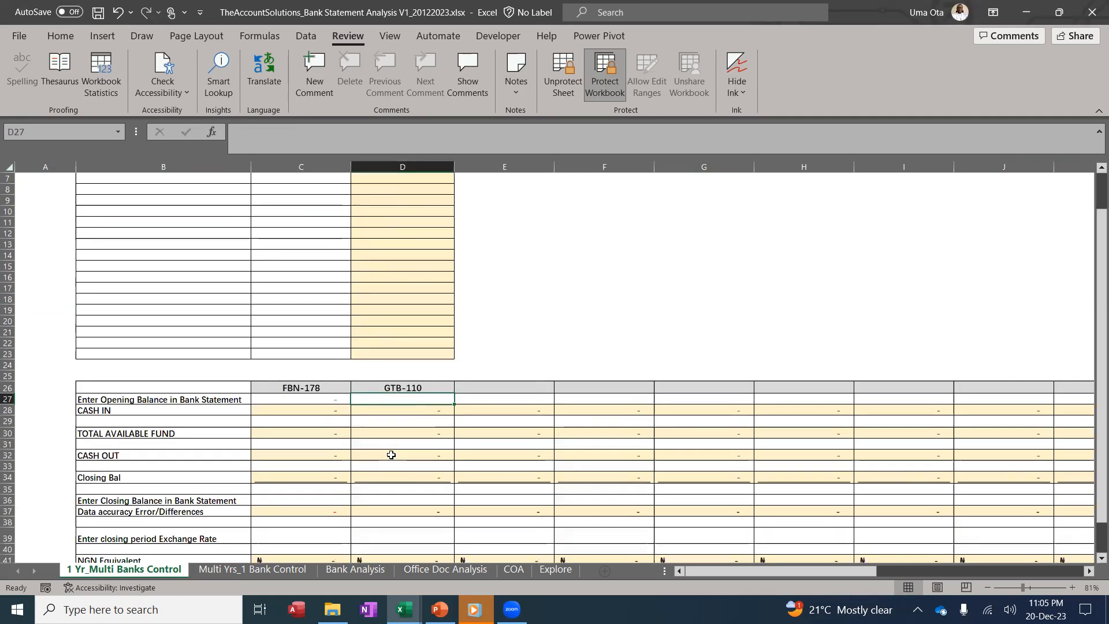
click(330, 500)
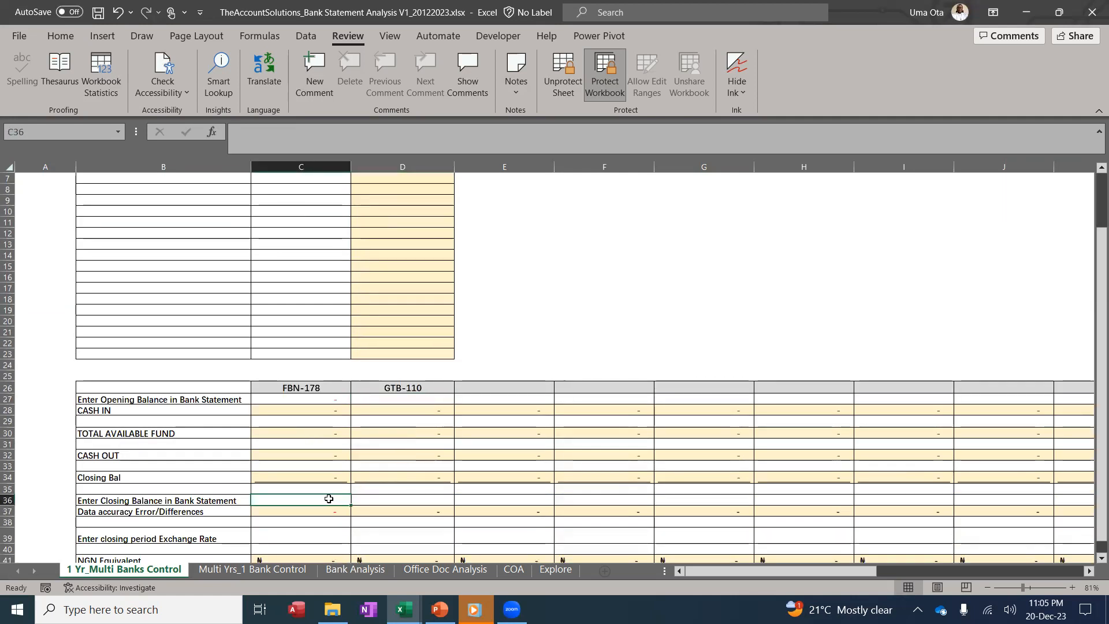
click(388, 499)
scroll(419, 262, up, 2)
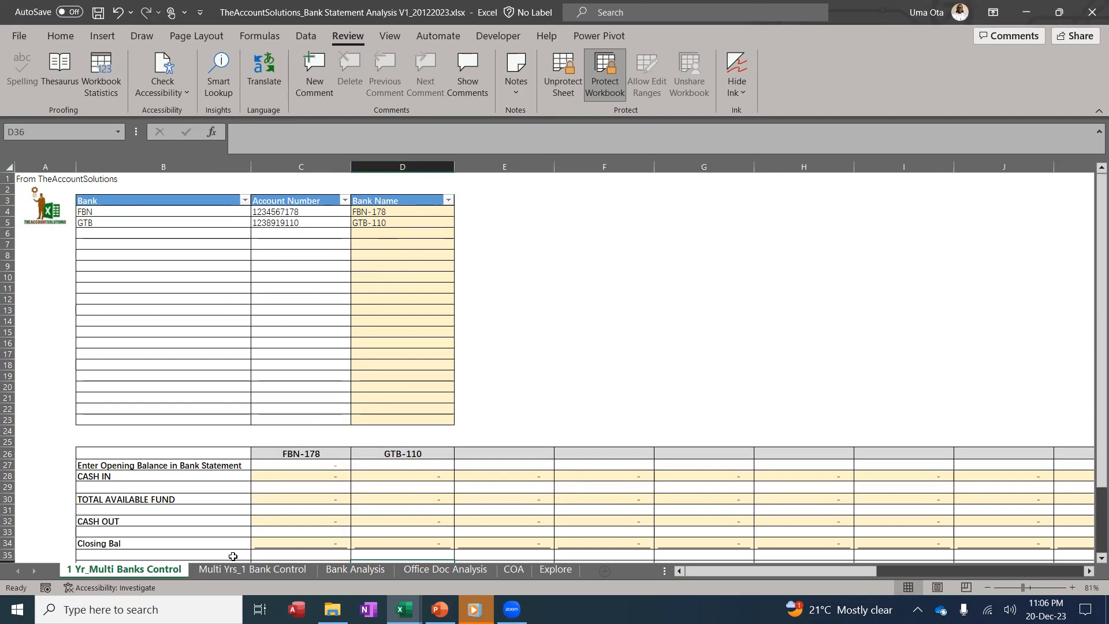
click(250, 569)
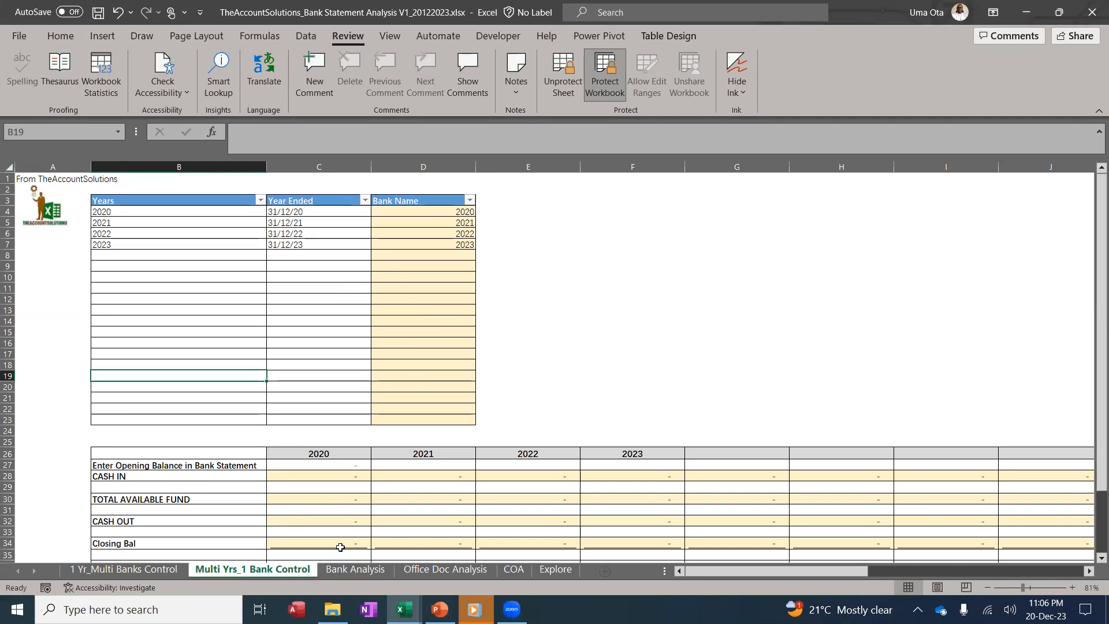
On Multi Yrs_1 Bank Control, inspect the 2020, 2021 and 2023 opening balances and 2020 closing balance
click(355, 569)
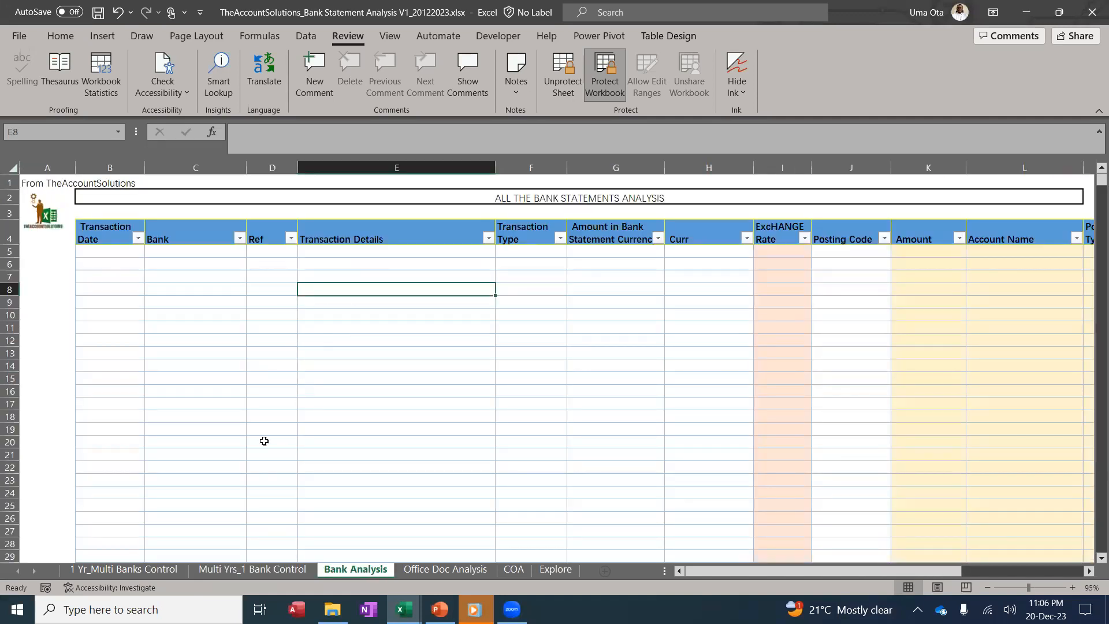
click(252, 569)
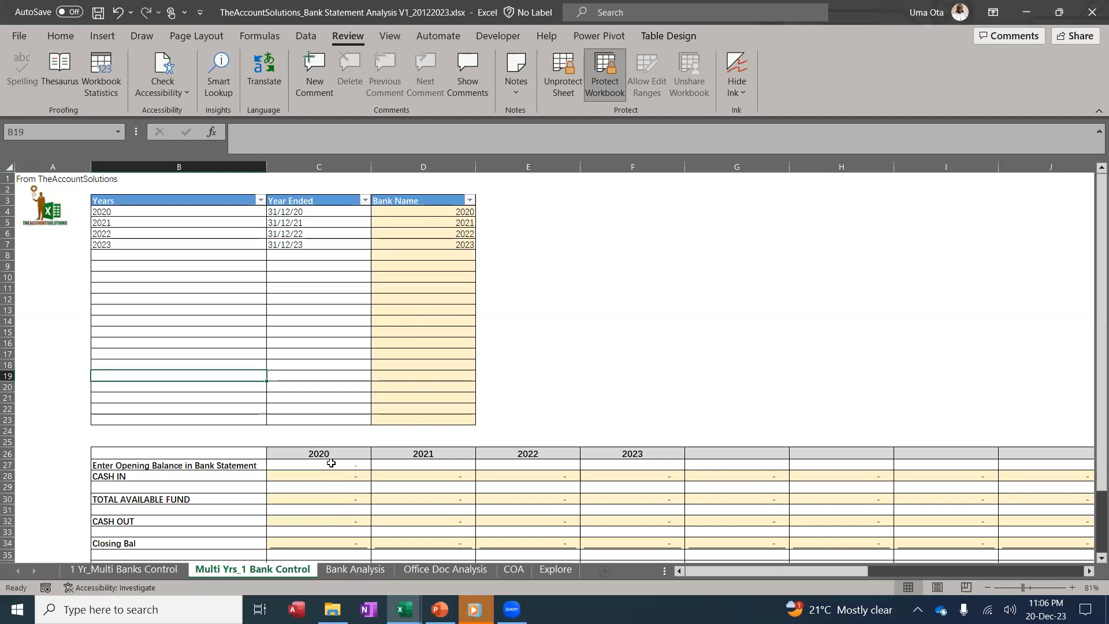
click(331, 463)
click(442, 465)
click(635, 468)
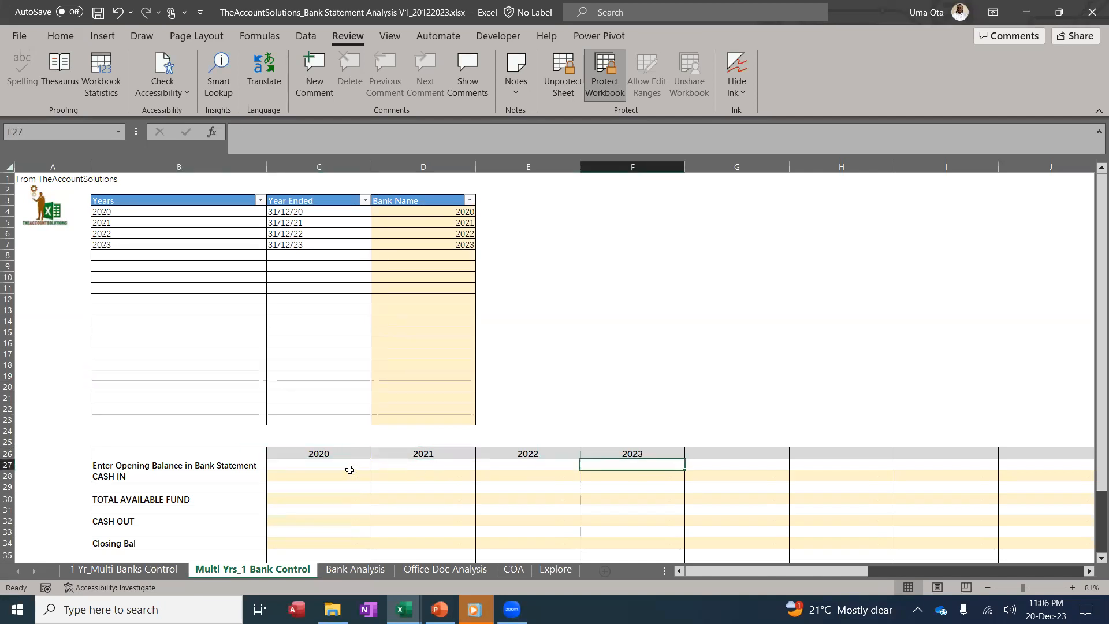
click(348, 465)
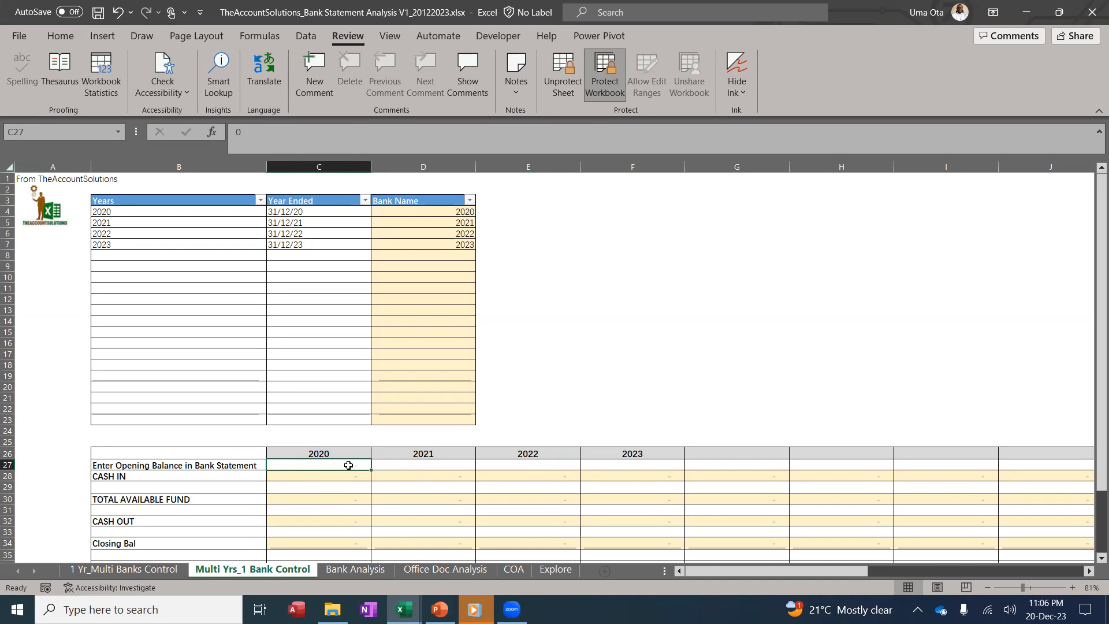
scroll(348, 465, down, 2)
click(336, 504)
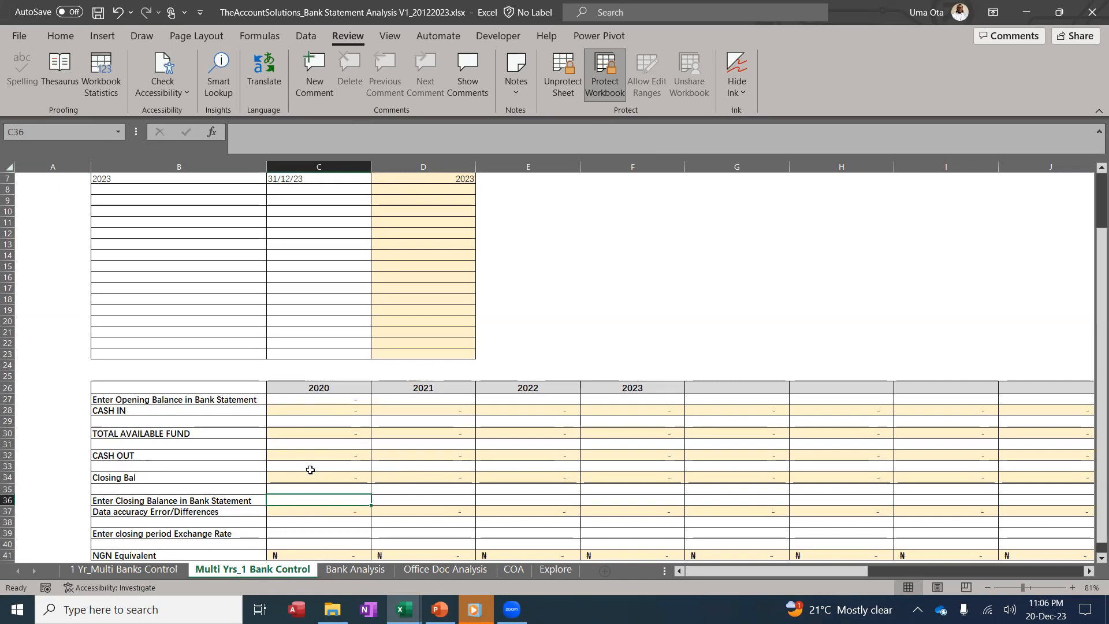
Check the 2020 CASH IN and CASH OUT cells, then return to the Bank Analysis sheet
scroll(383, 373, up, 2)
scroll(387, 375, down, 2)
scroll(307, 386, down, 1)
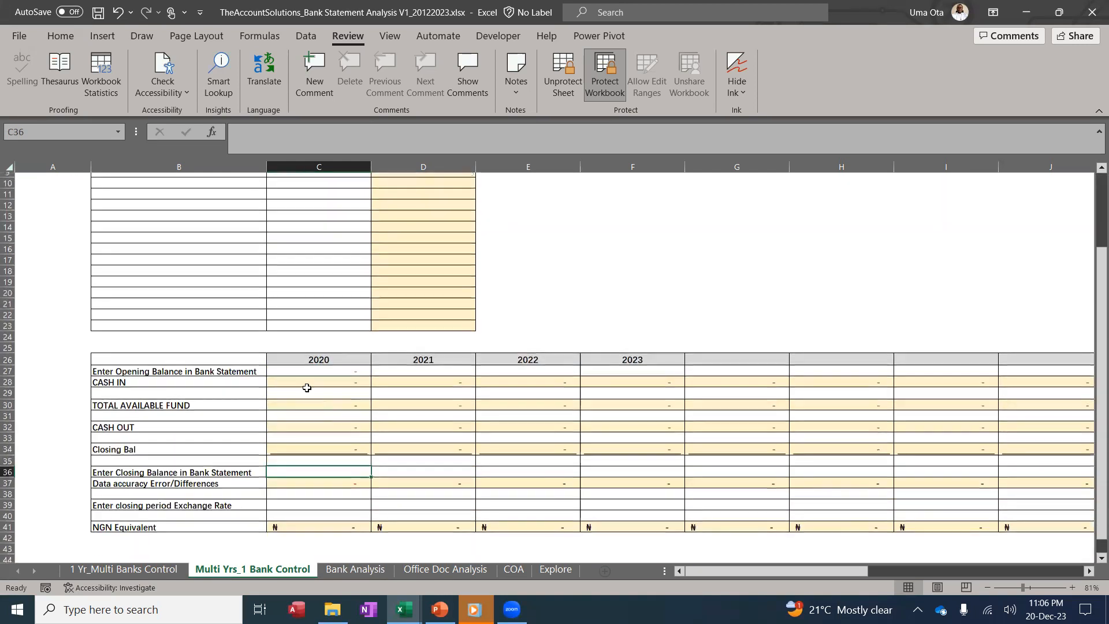
click(301, 375)
click(319, 423)
scroll(341, 408, up, 3)
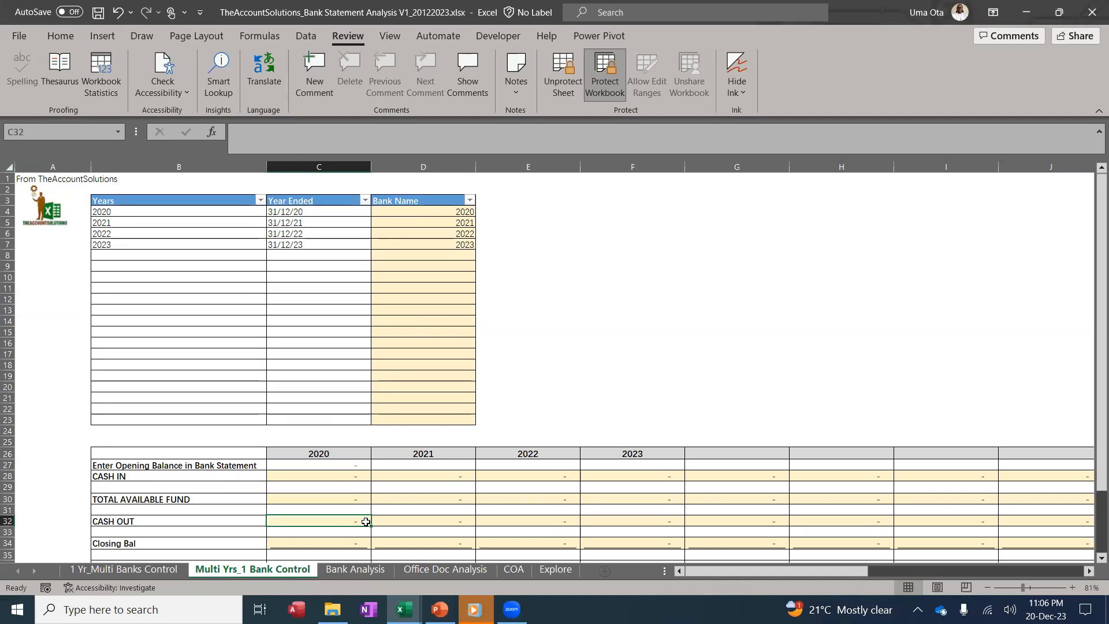
click(368, 570)
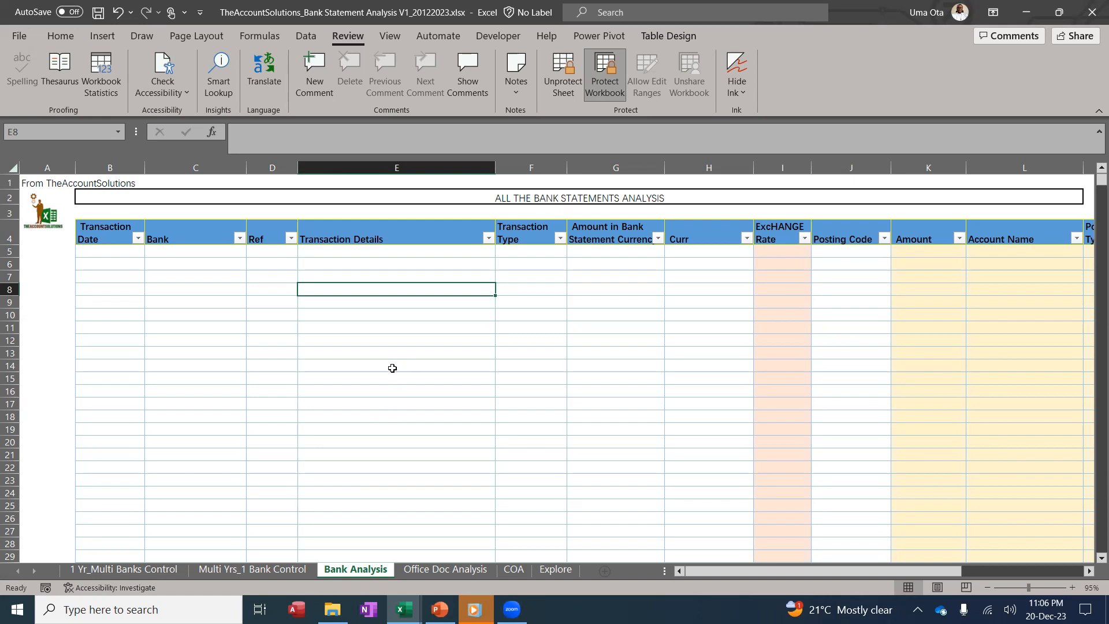
Paste the copied bank transactions into cell B5 as values
click(588, 93)
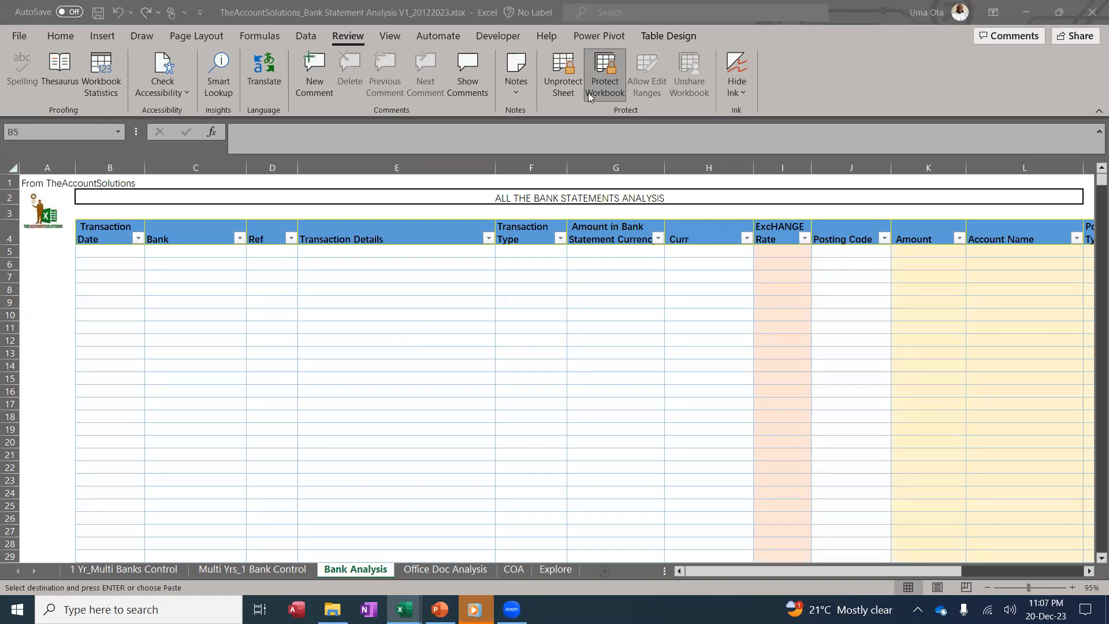
click(104, 277)
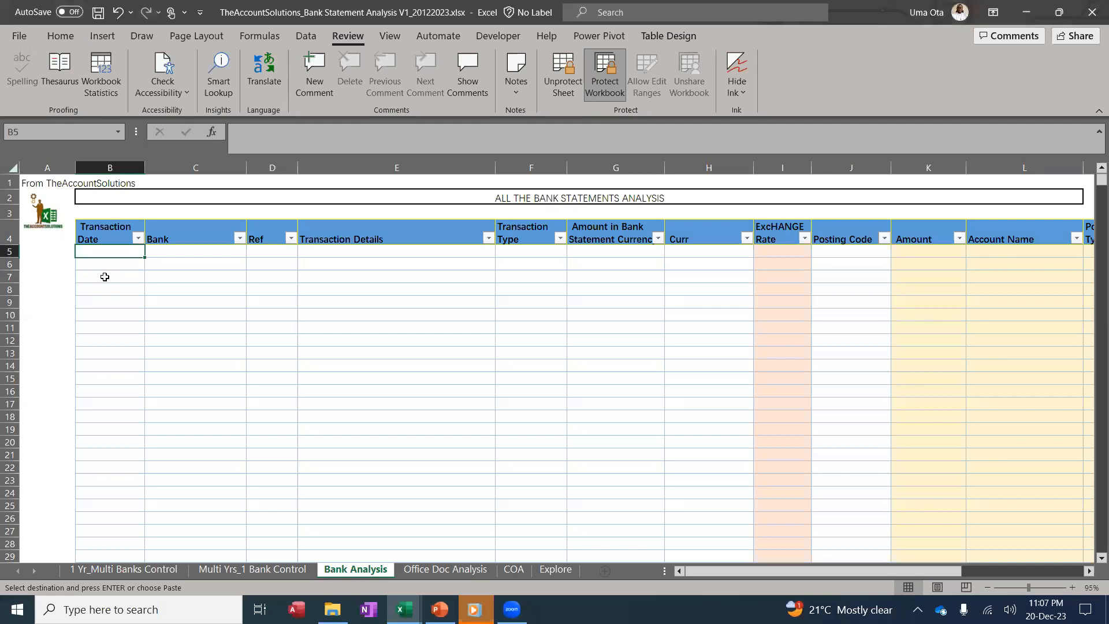
right_click(126, 253)
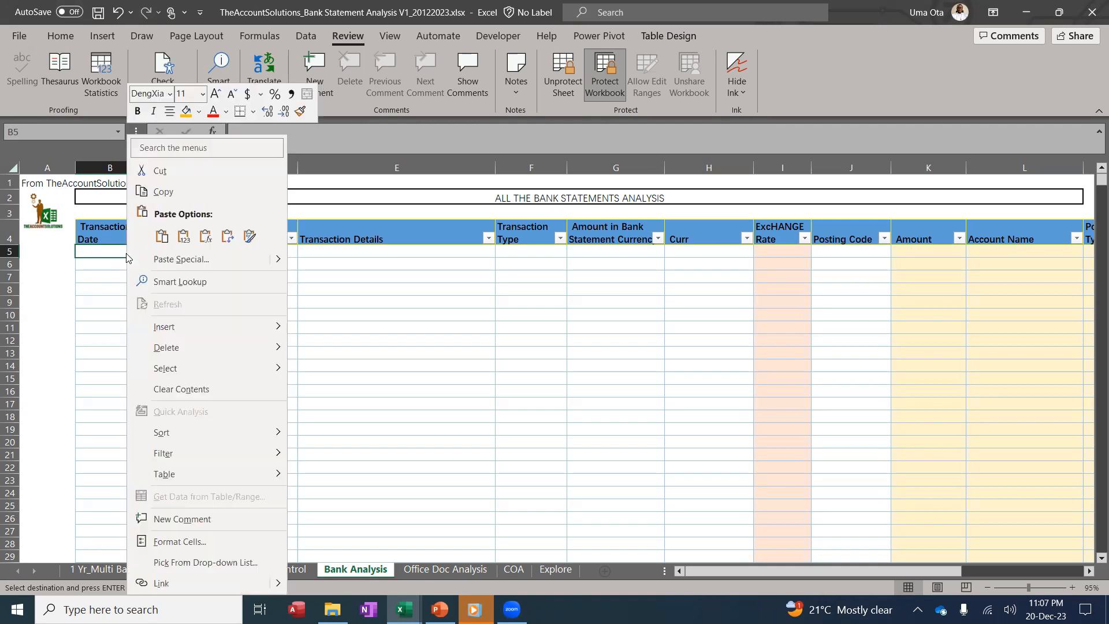
click(184, 237)
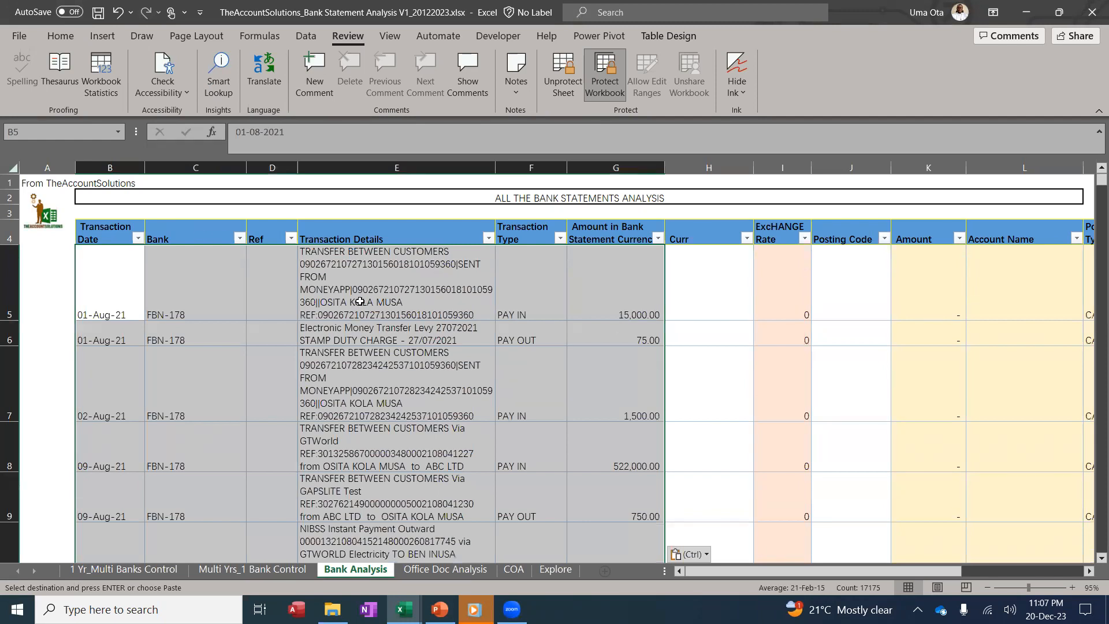
click(185, 303)
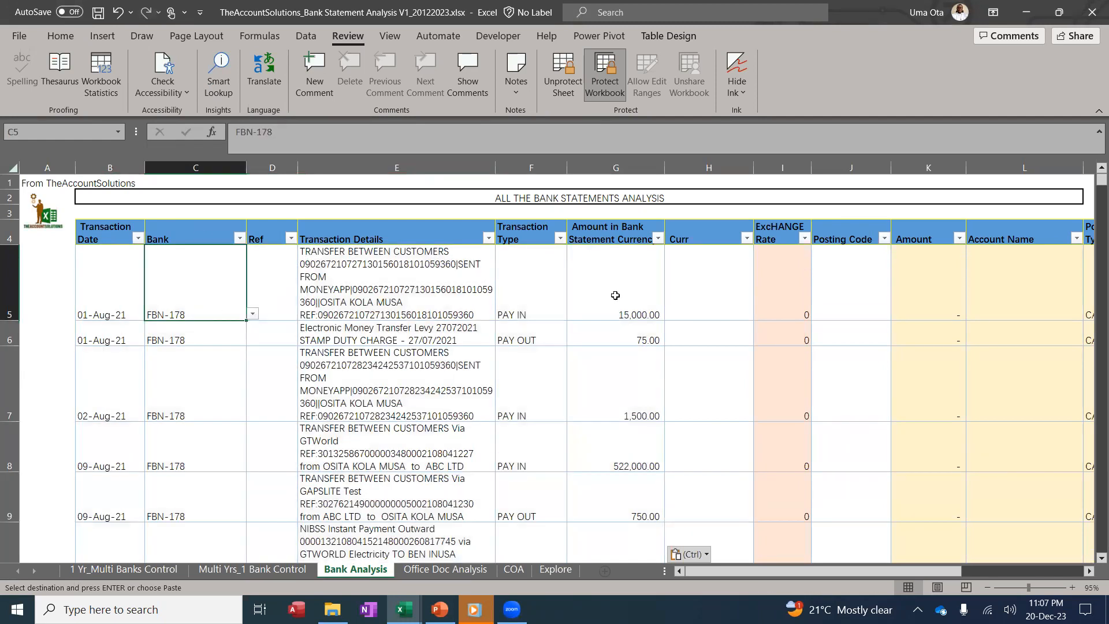
Set the first transaction's currency to NGN and the second's to USD
click(537, 297)
click(696, 278)
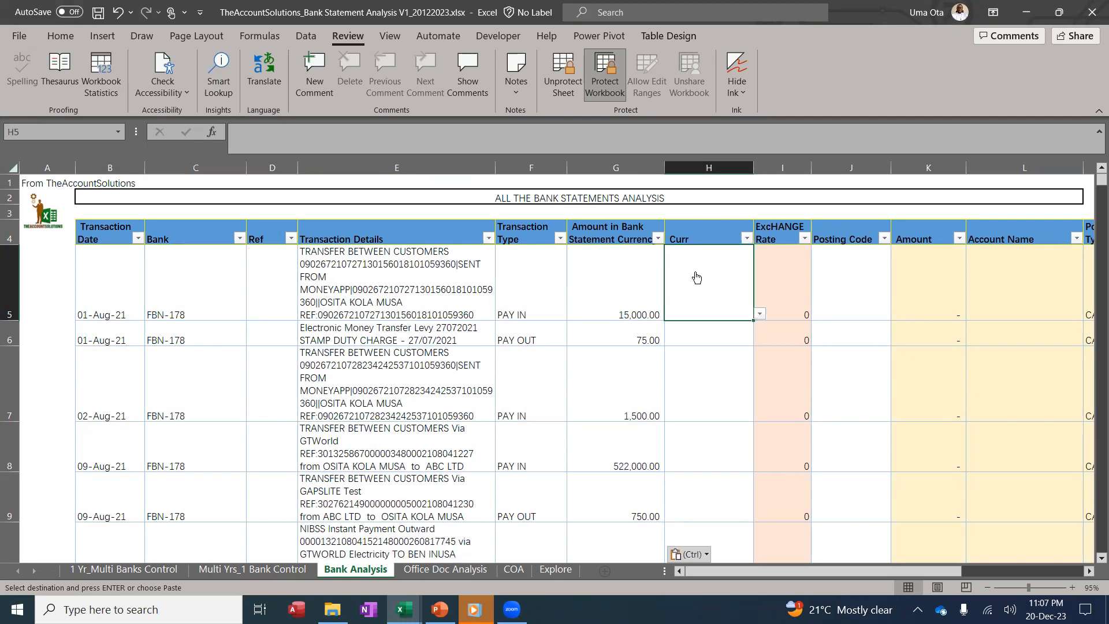
click(615, 232)
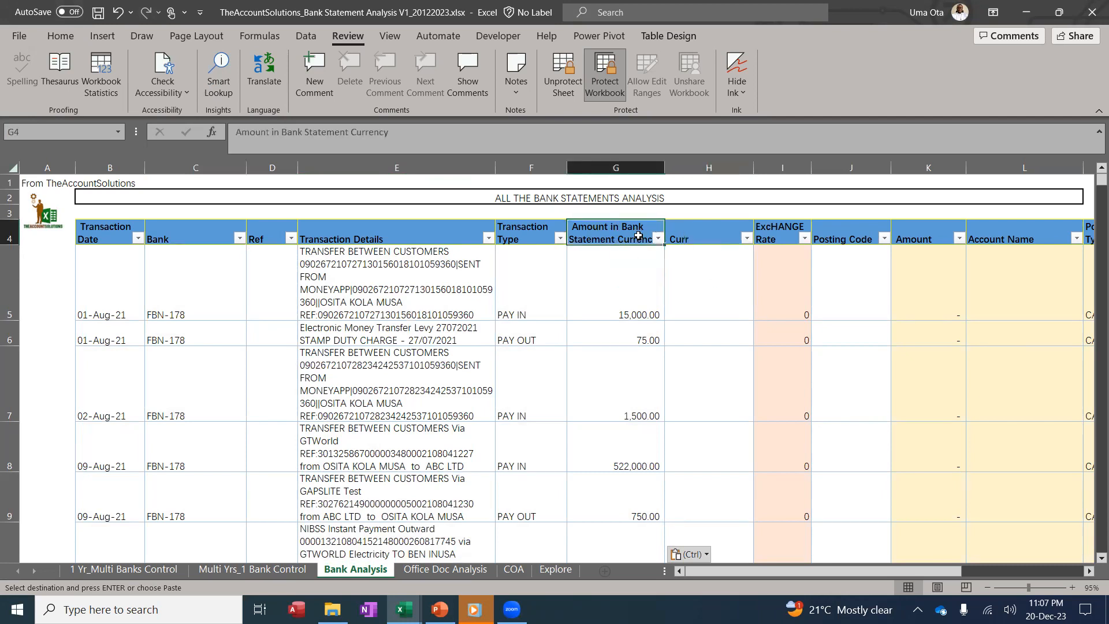
click(699, 272)
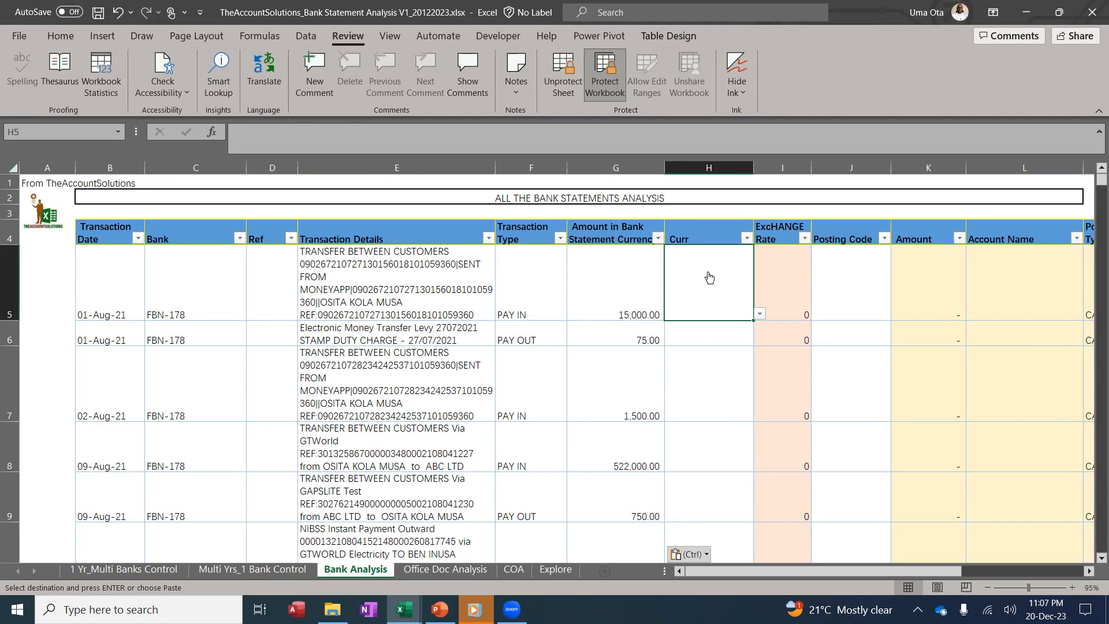
click(616, 167)
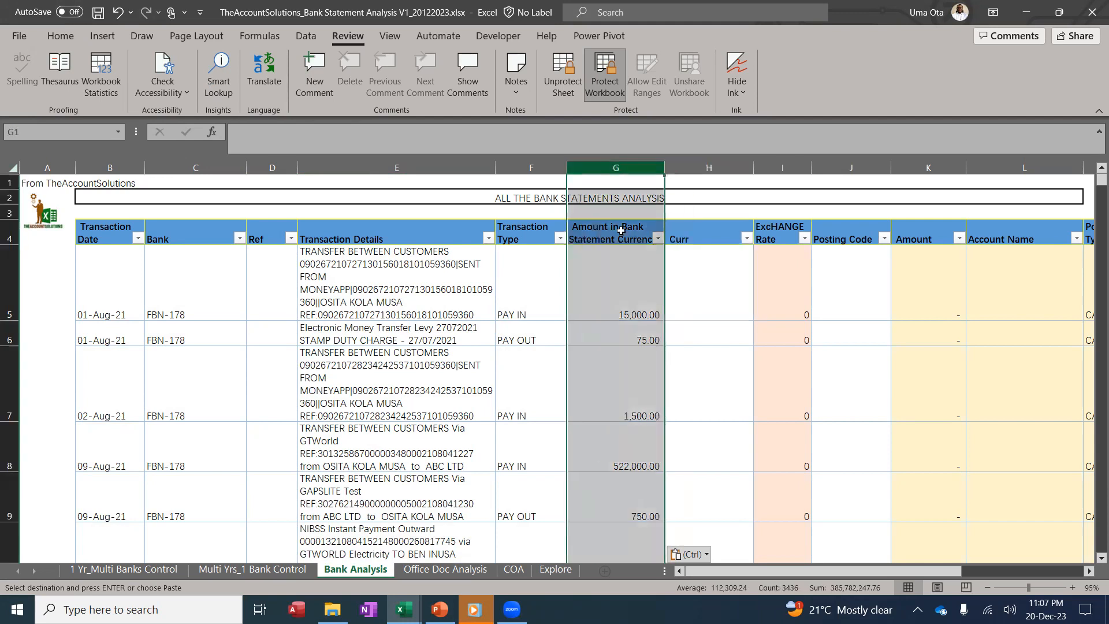
click(619, 273)
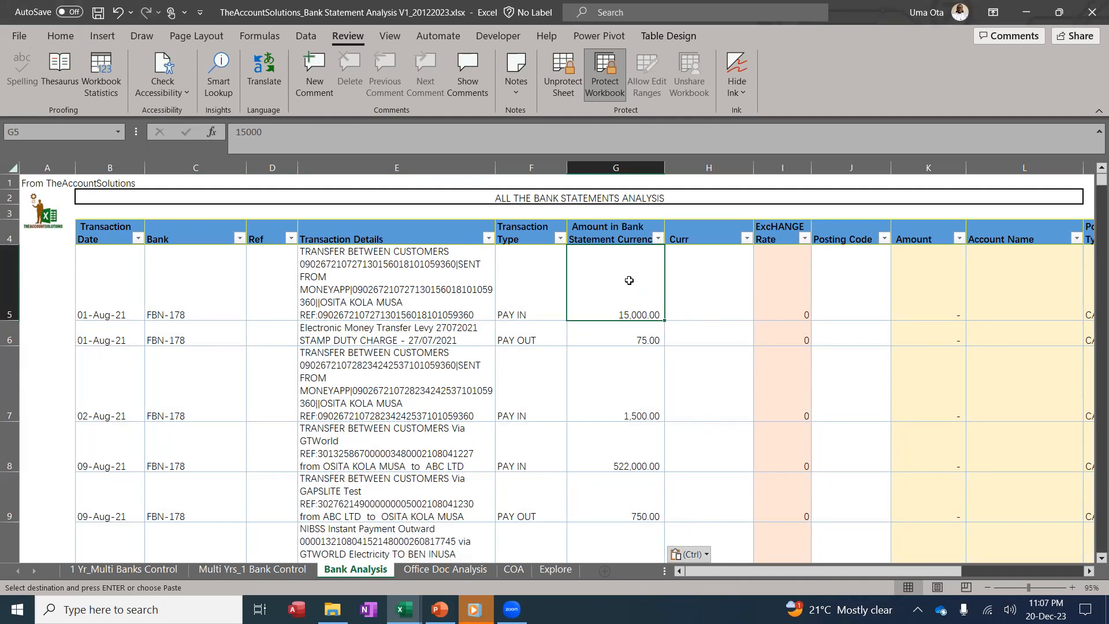
click(719, 283)
click(759, 313)
click(710, 326)
click(713, 331)
click(760, 340)
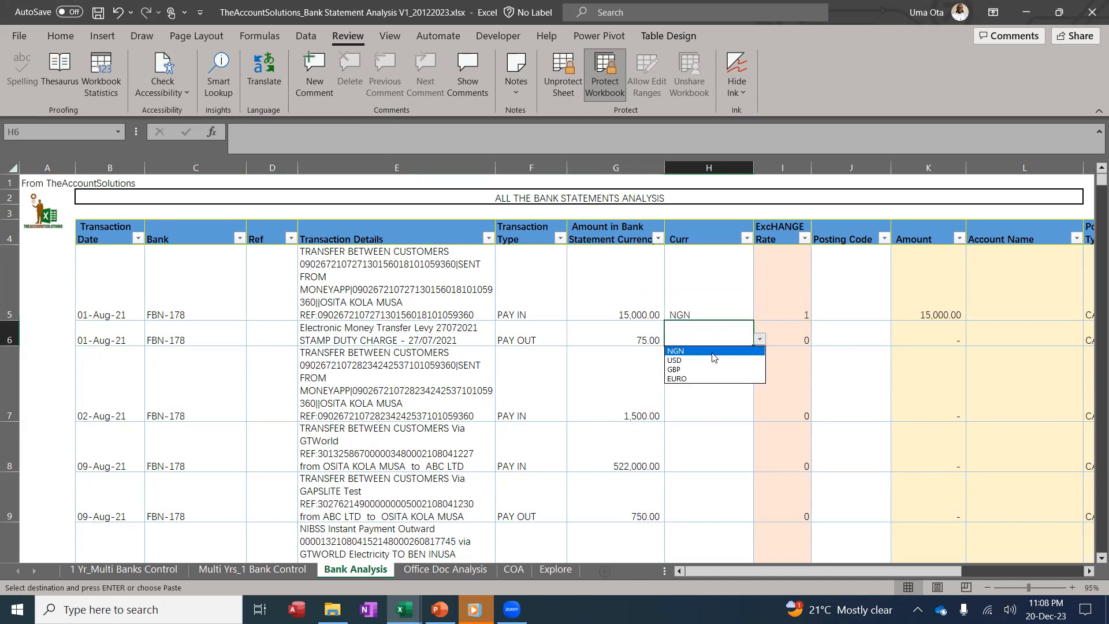
click(708, 360)
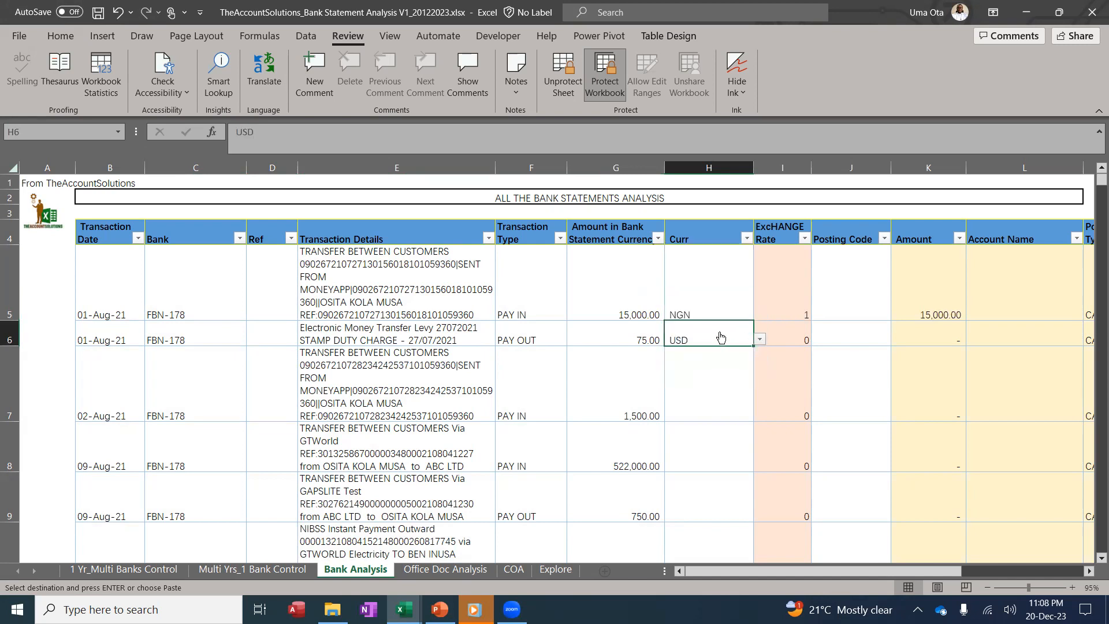
Leave the second row's bank unchanged and go to the 1 Yr_Multi Banks Control sheet
click(246, 342)
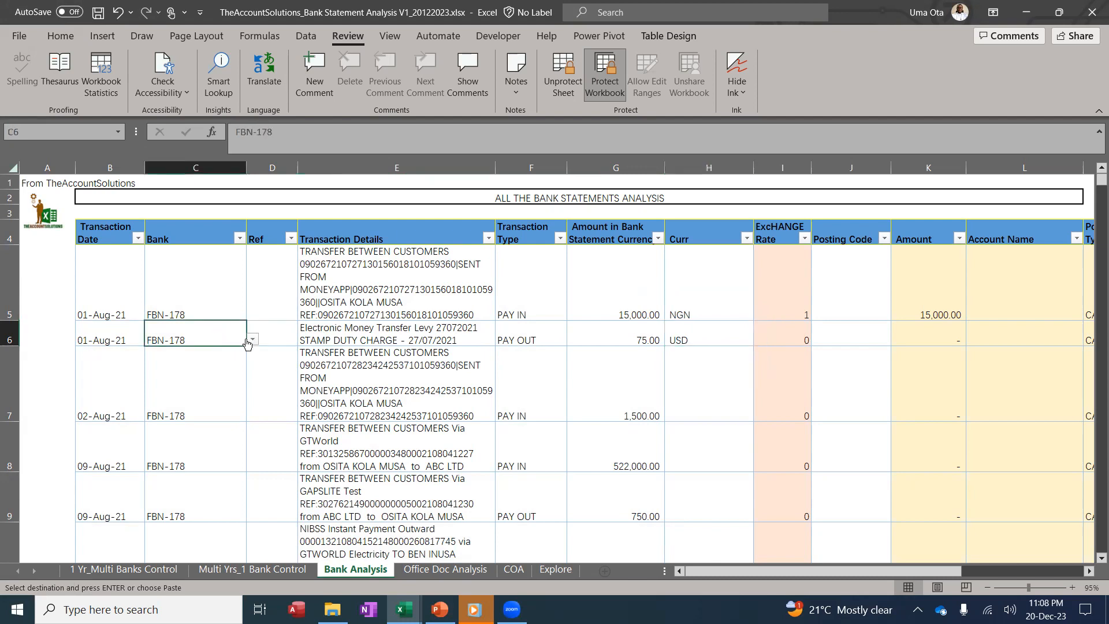
click(251, 341)
click(242, 351)
click(124, 570)
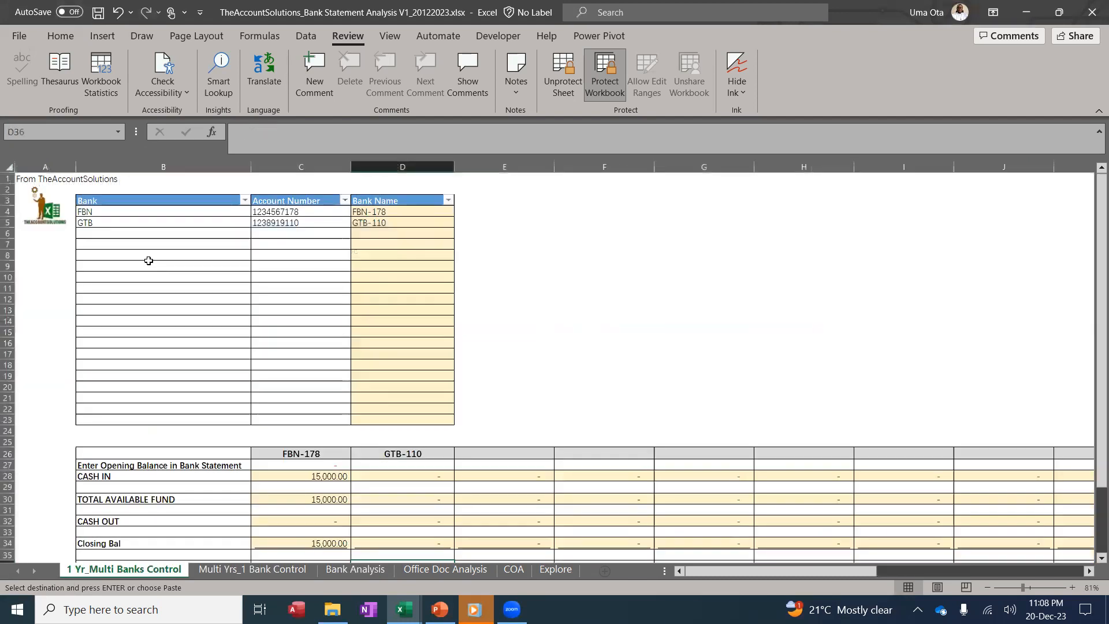
Add bank FBN USD with its account number in B6:C6, then return to Bank Analysis
click(149, 234)
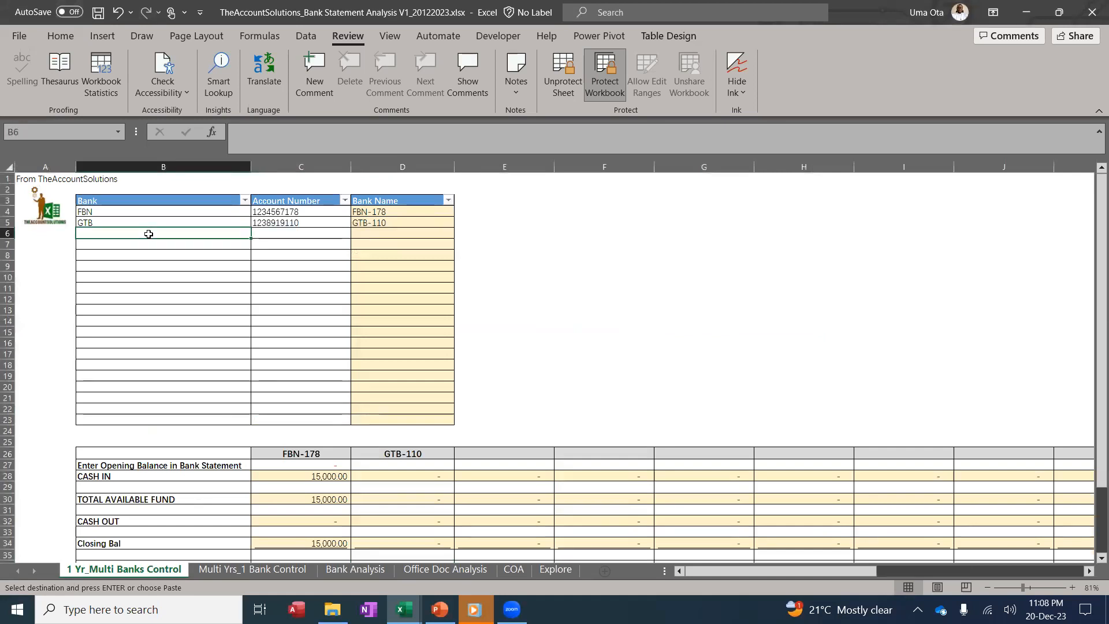
text(FBN )
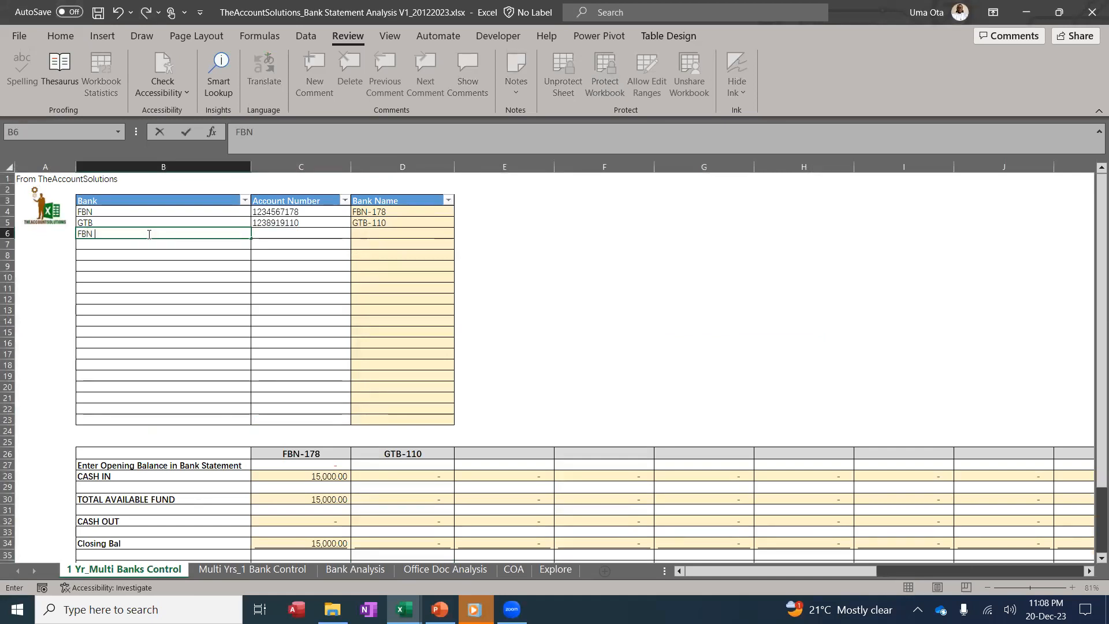
text(USD)
click(202, 264)
click(307, 243)
click(310, 232)
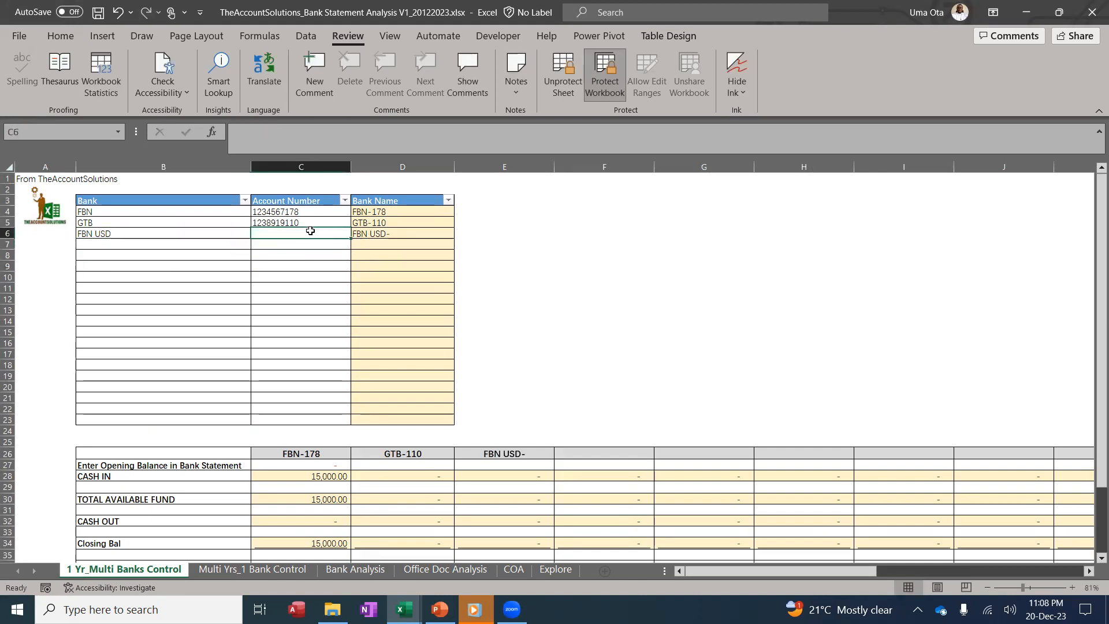
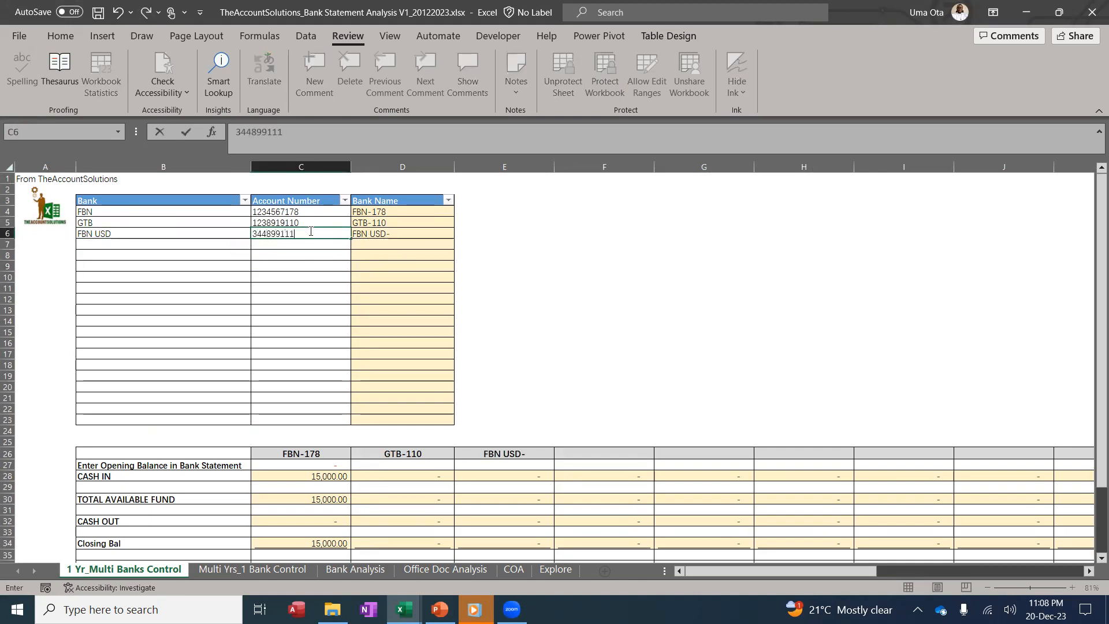
click(317, 276)
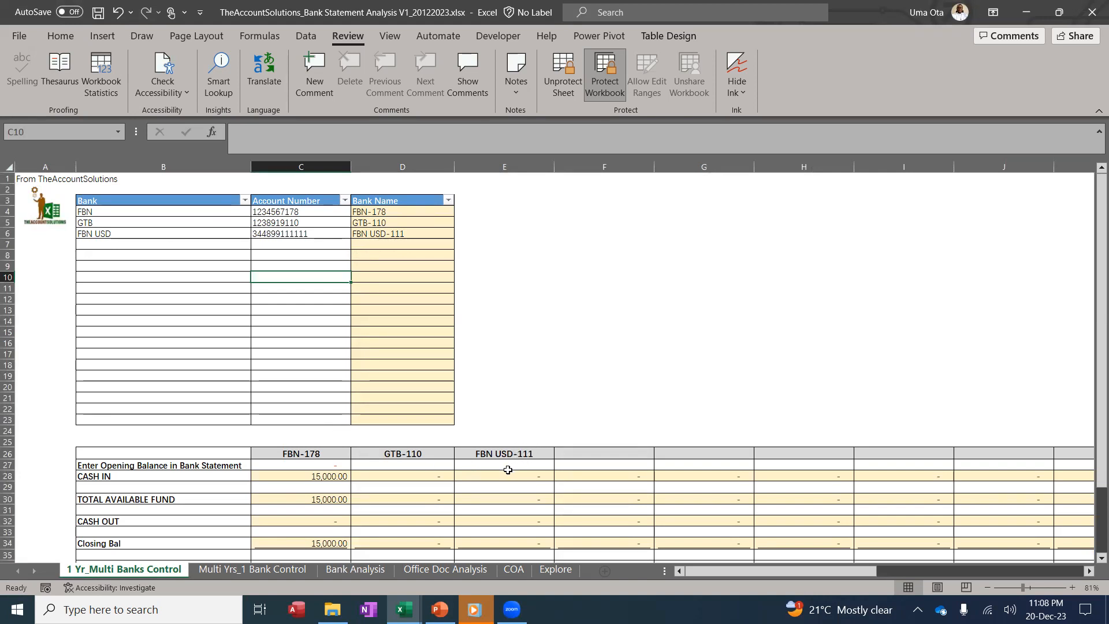
click(370, 570)
Try bank FBN USD-111, currency EURO and exchange rate 800 on the second transaction
click(245, 341)
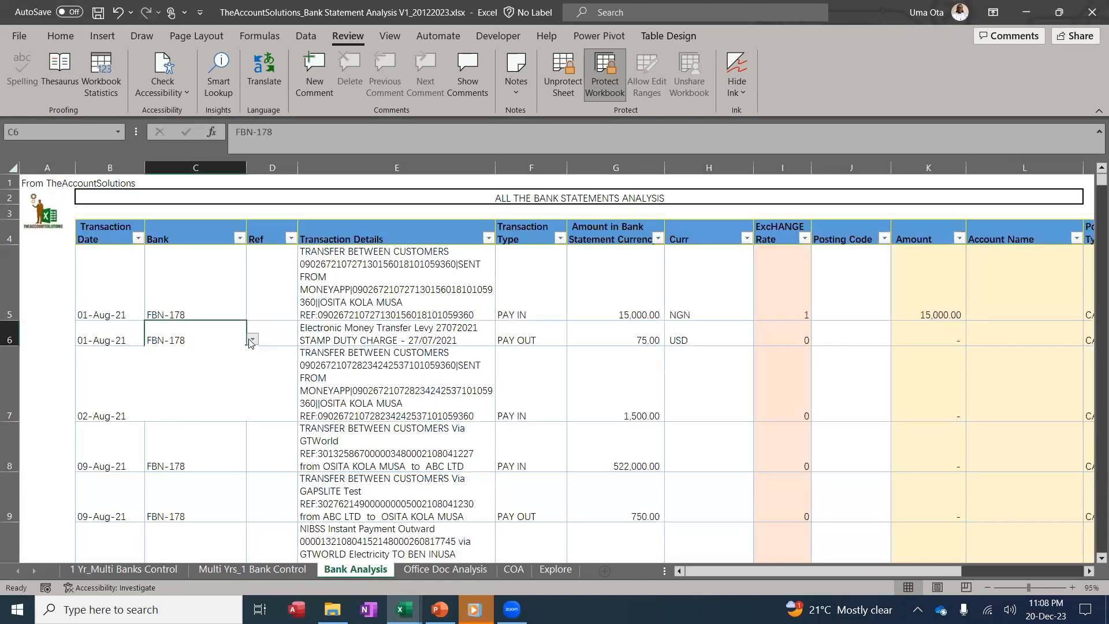
click(253, 339)
click(218, 370)
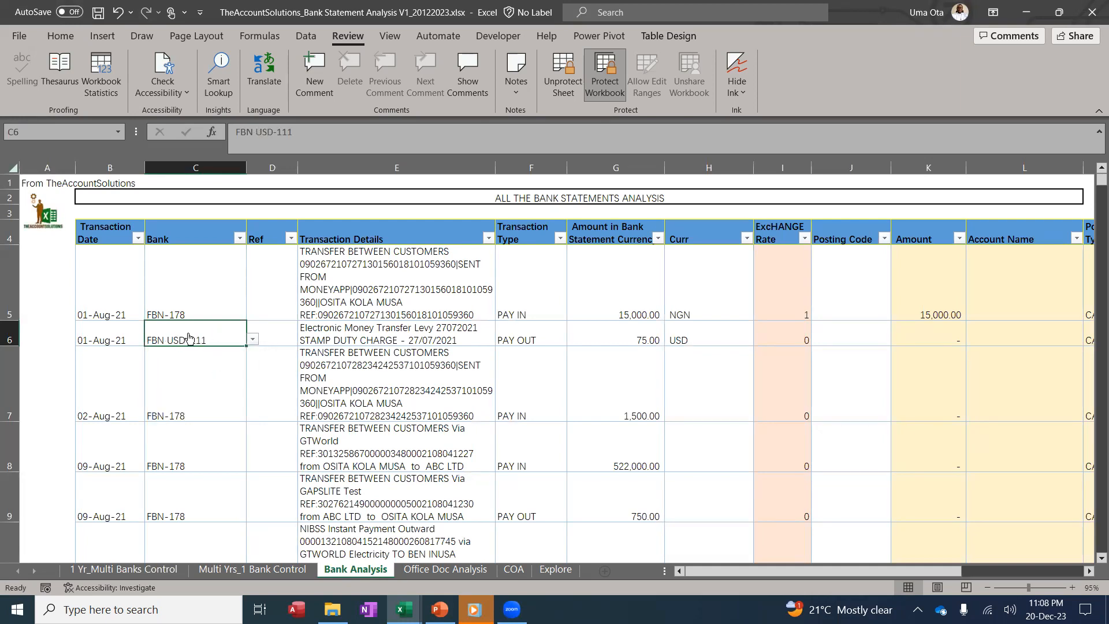
click(638, 335)
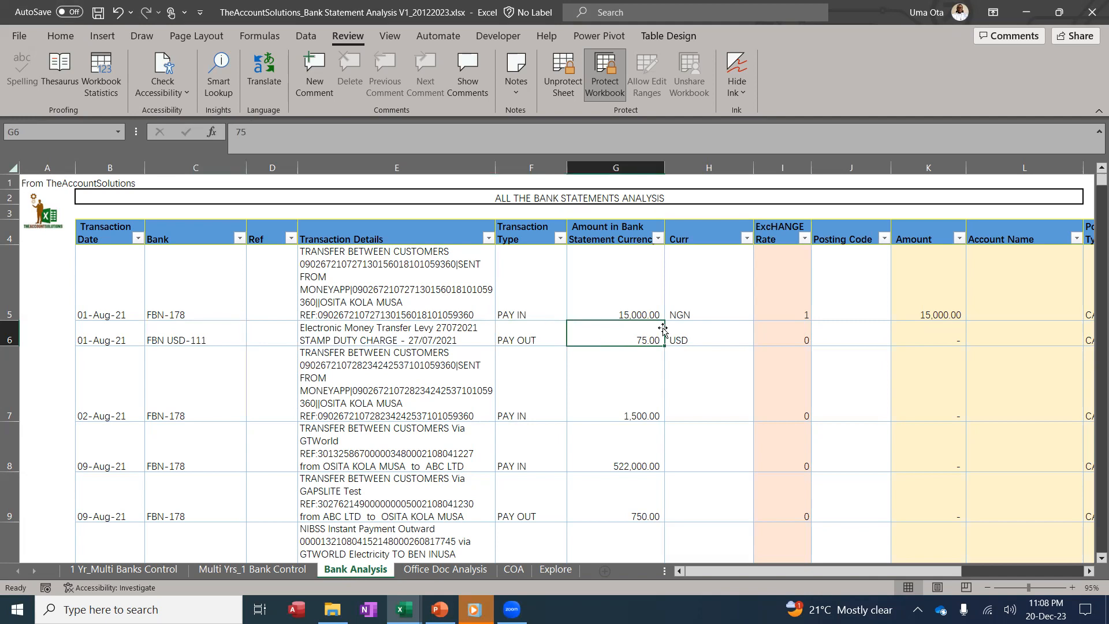
click(718, 335)
click(760, 340)
click(699, 370)
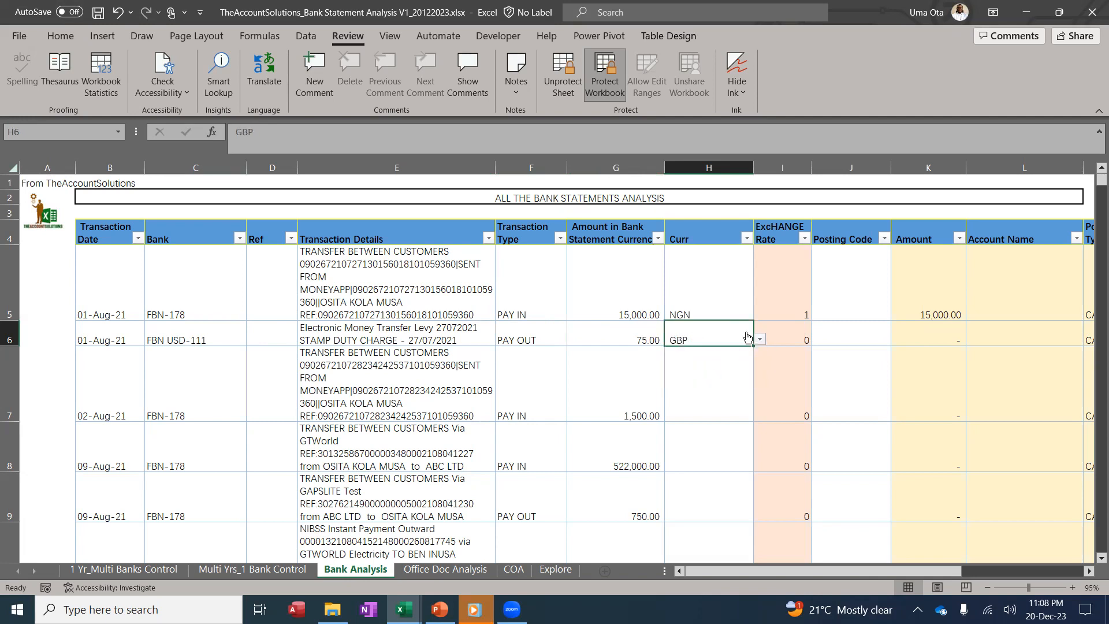
click(760, 339)
click(692, 378)
click(728, 375)
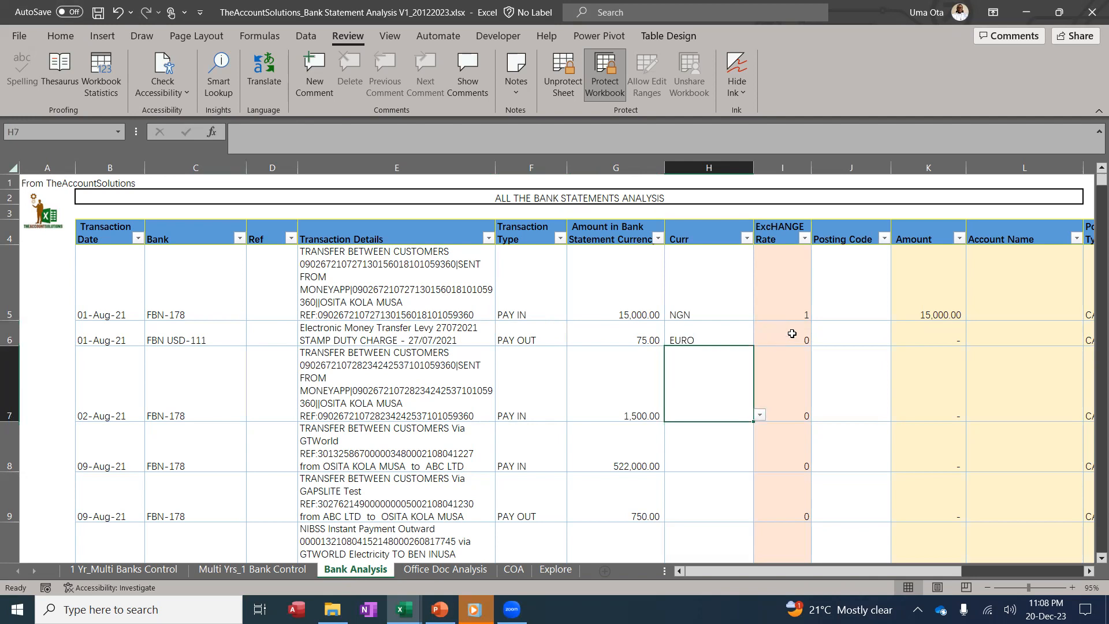
click(792, 334)
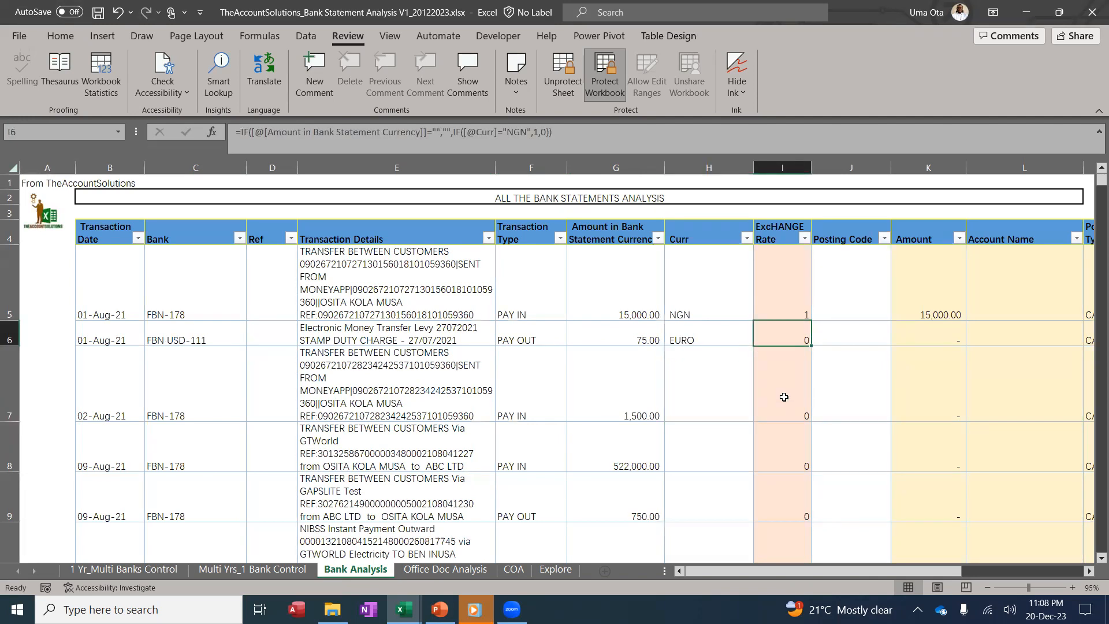
text(8)
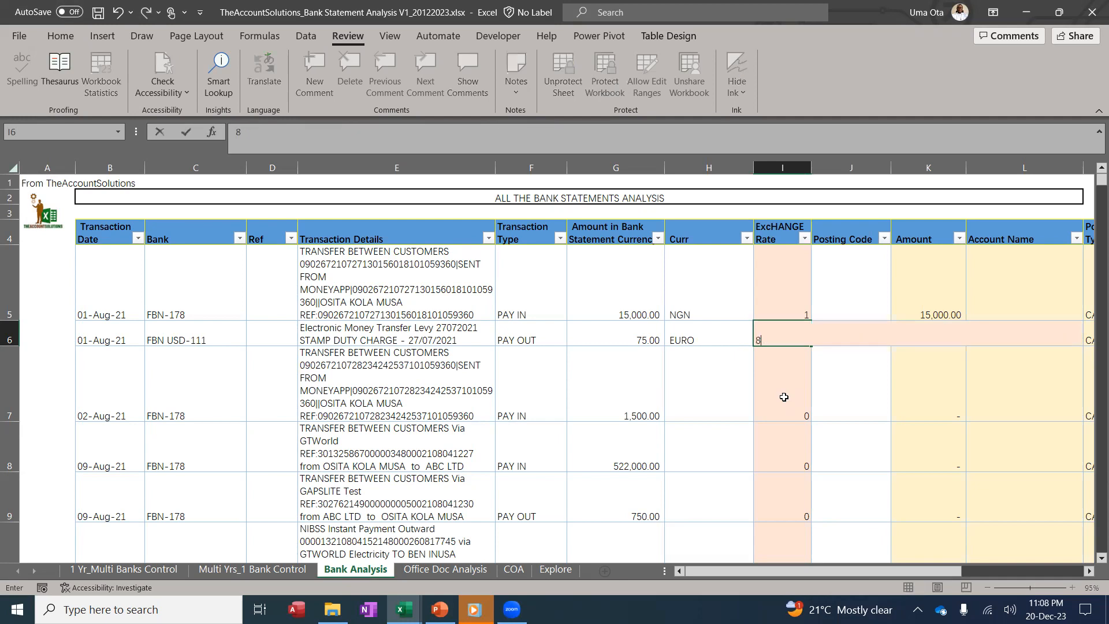
text(00)
key(Return)
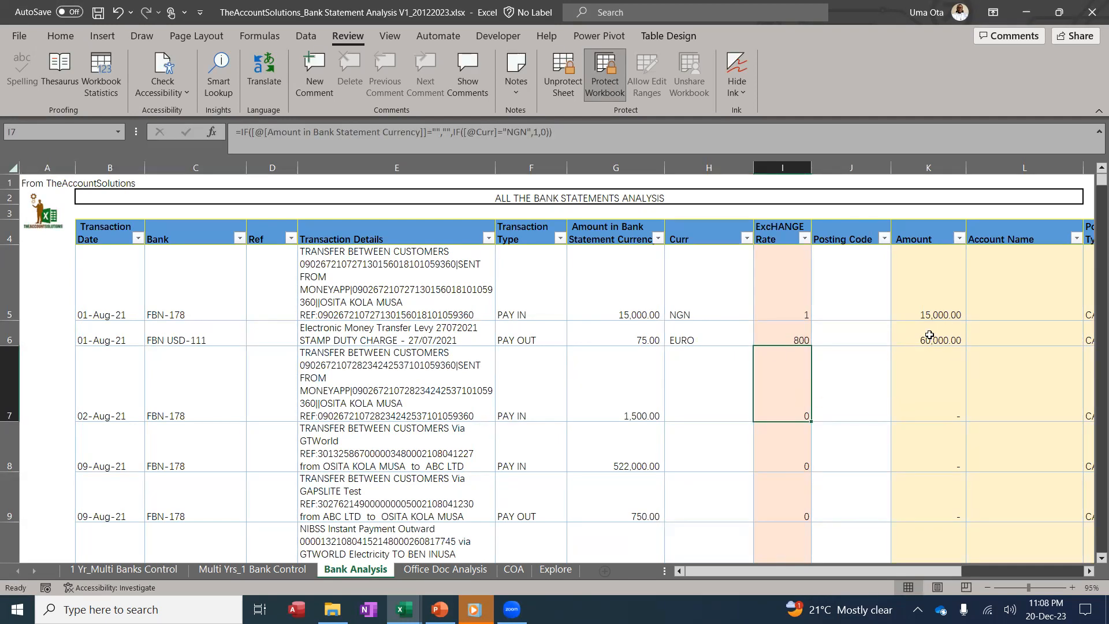
Set the second transaction back to NGN and fill I5's exchange rate down into I6
click(635, 335)
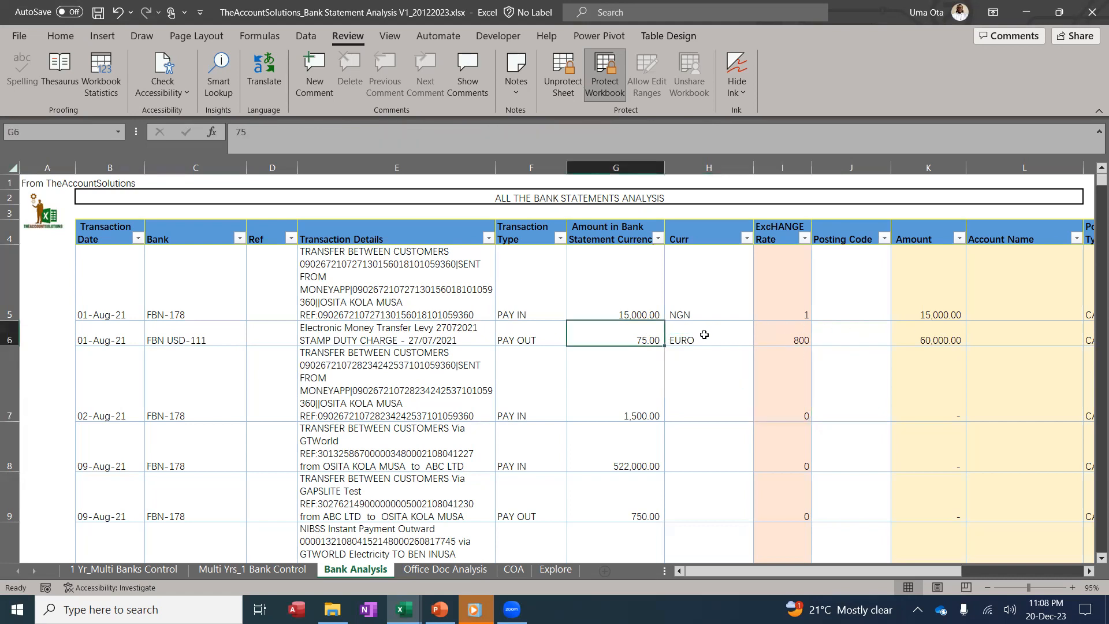
click(716, 338)
click(759, 344)
click(719, 359)
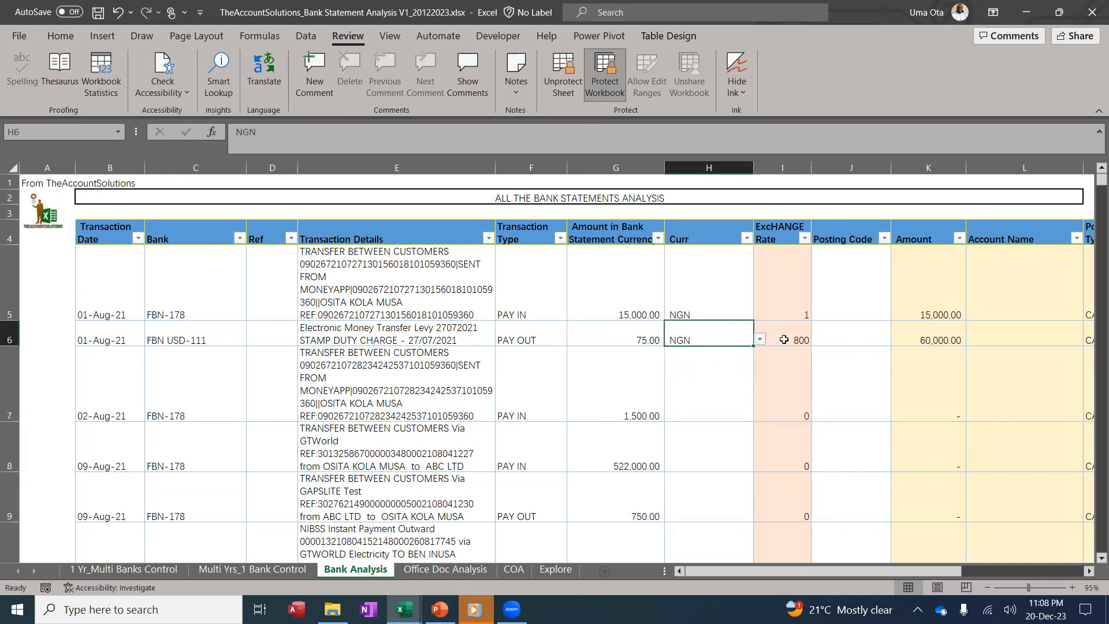
click(797, 309)
drag(811, 320, 803, 342)
click(785, 375)
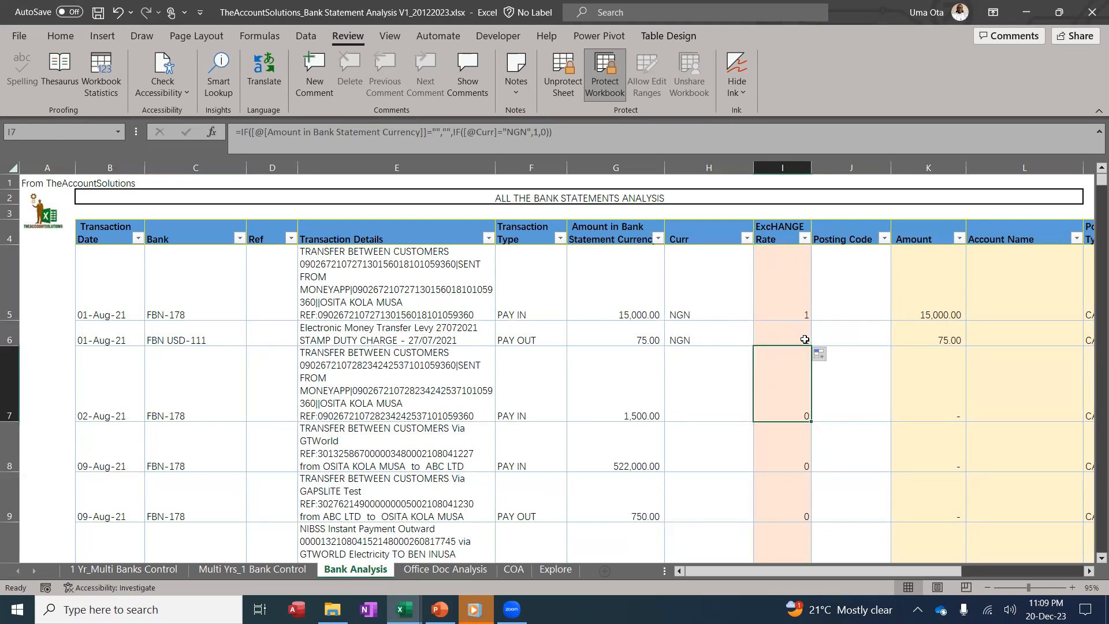
click(606, 333)
click(932, 328)
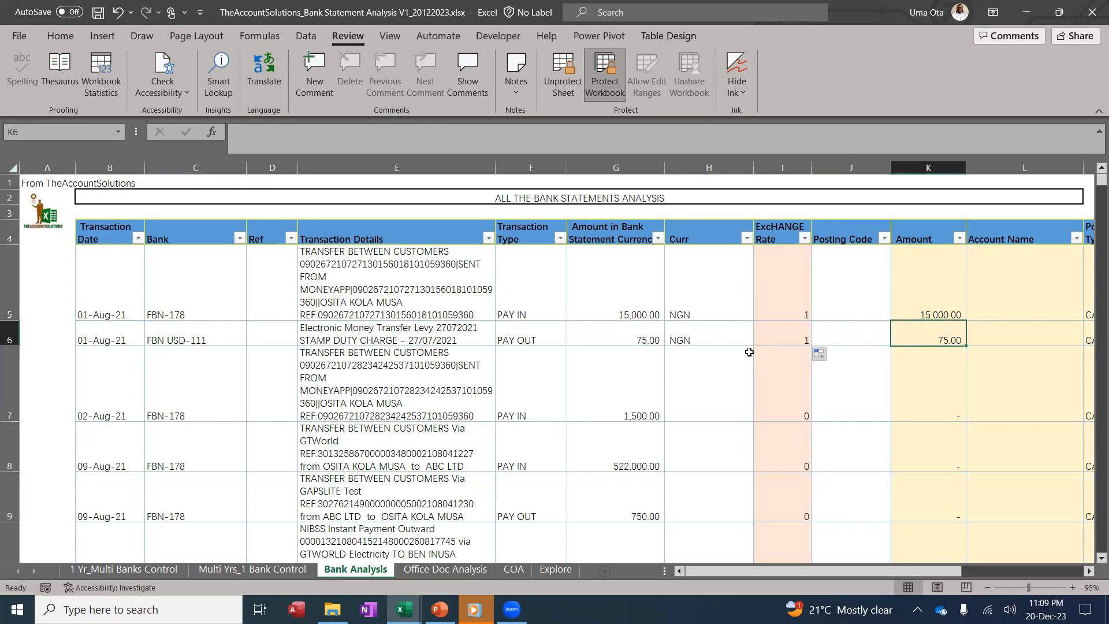
Reset the second transaction's bank to FBN-178
click(191, 338)
click(253, 339)
click(251, 355)
click(222, 351)
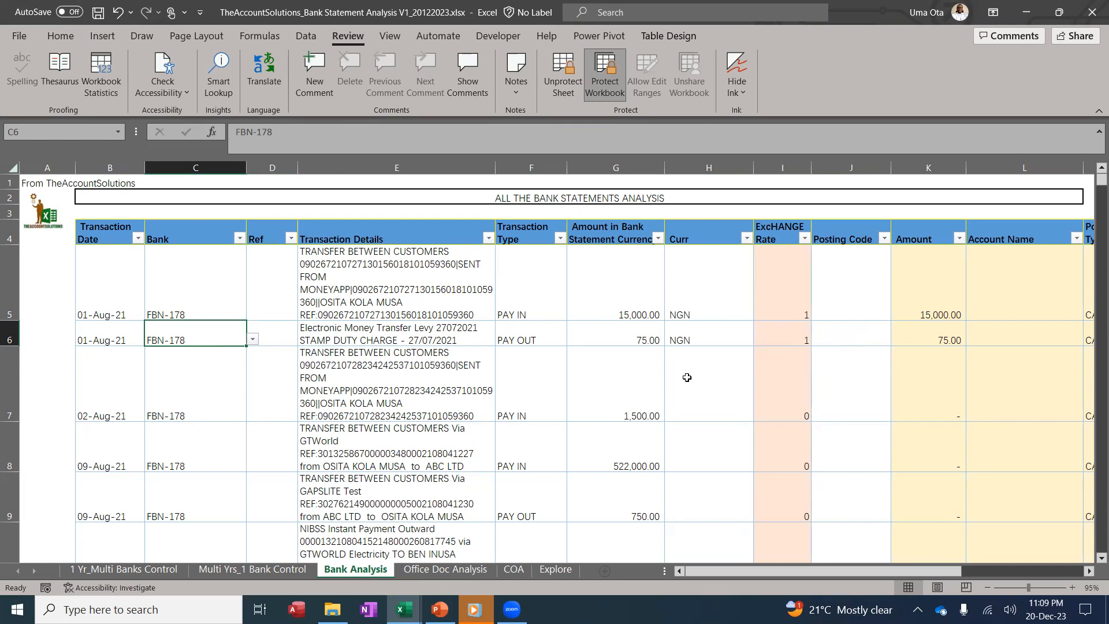
click(711, 332)
key(ctrl+c)
click(610, 340)
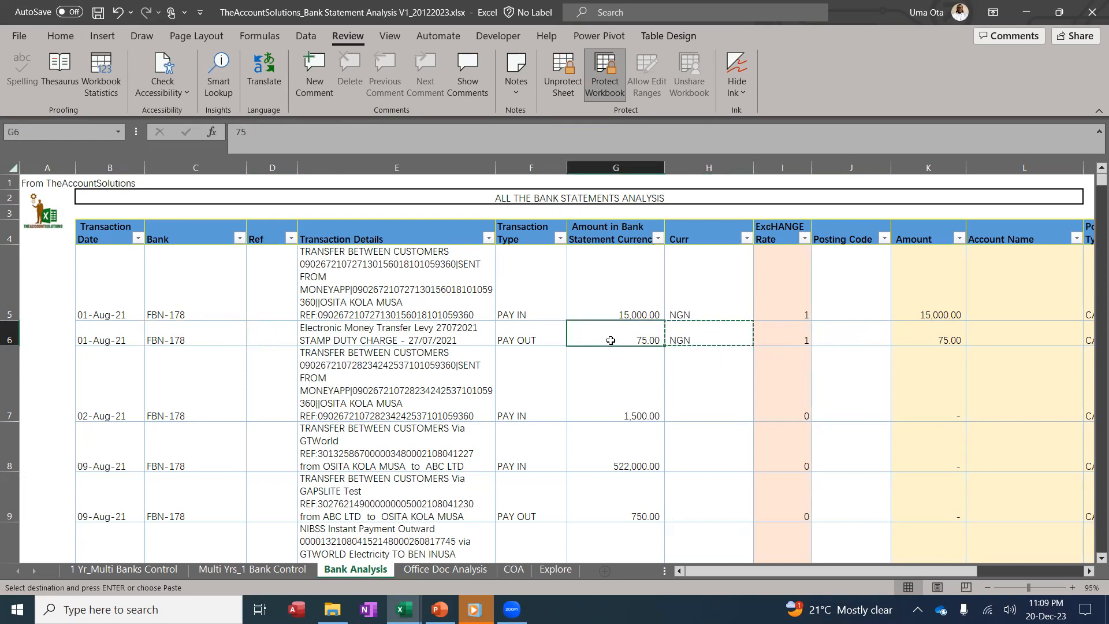
key(ctrl+Down)
key(Right)
key(shift+Up)
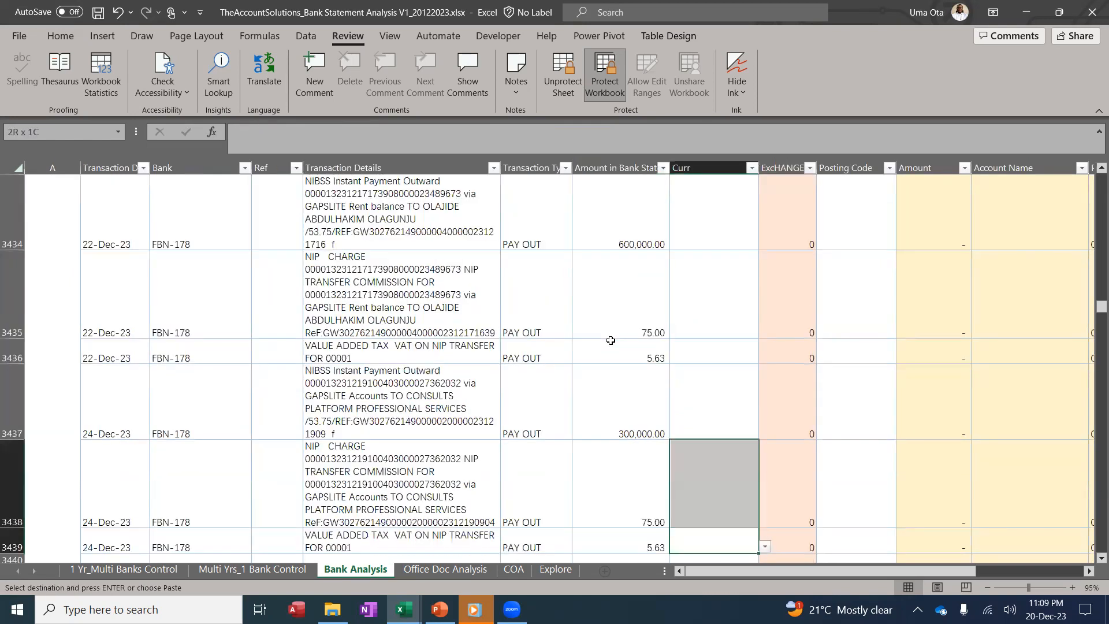
key(ctrl+shift+Up)
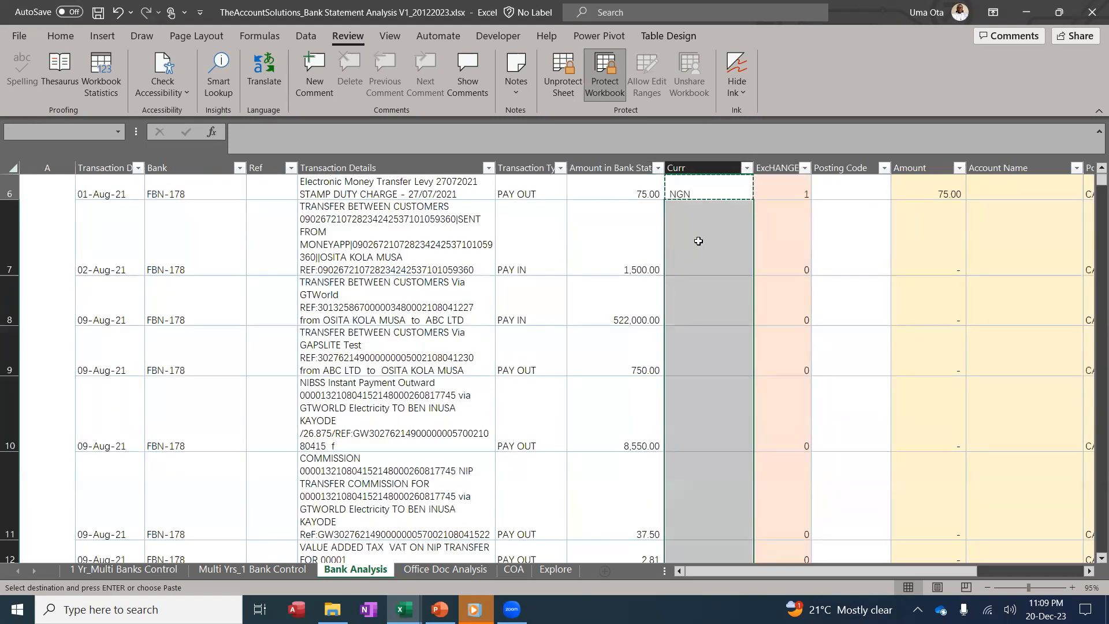
right_click(699, 243)
click(753, 238)
scroll(706, 274, down, 2)
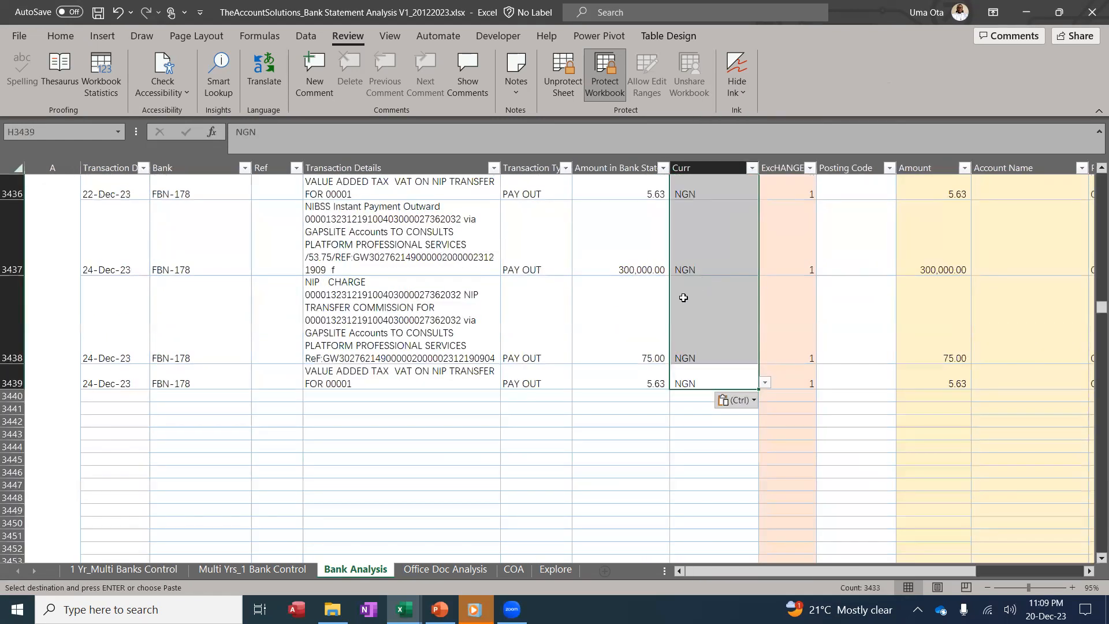
scroll(684, 294, up, 2)
click(686, 286)
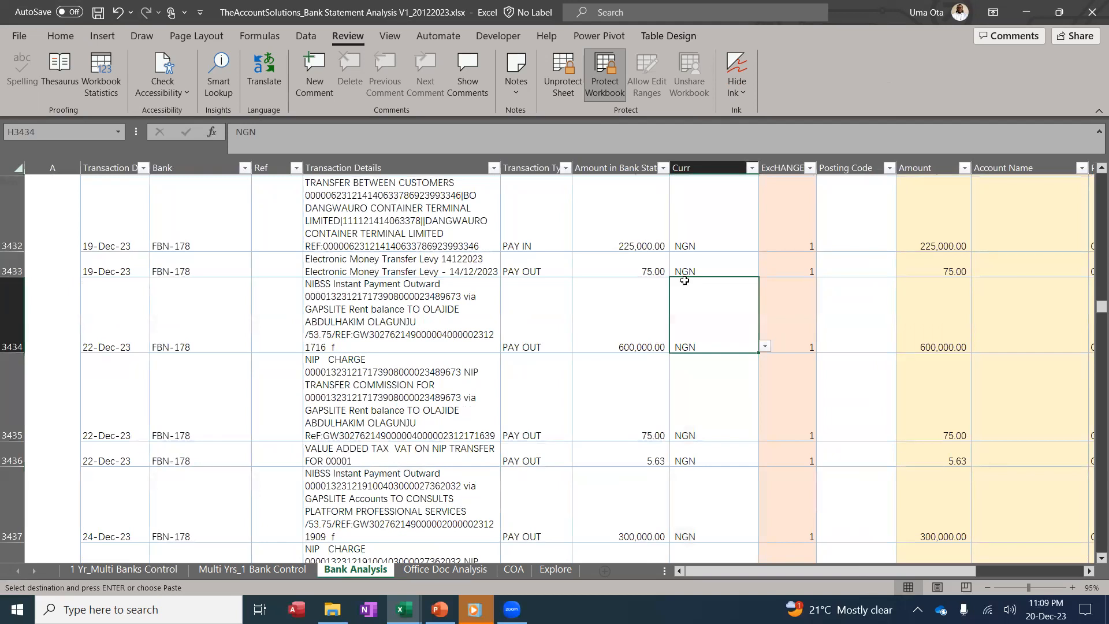
scroll(686, 286, up, 1)
key(ctrl+Up)
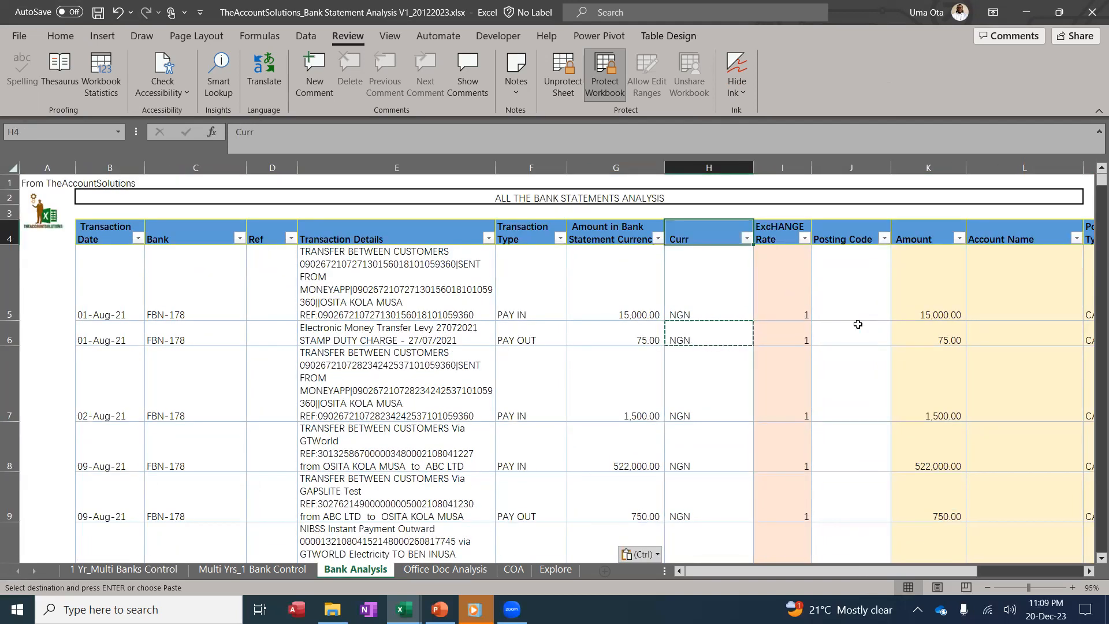
click(947, 187)
key(ctrl+space)
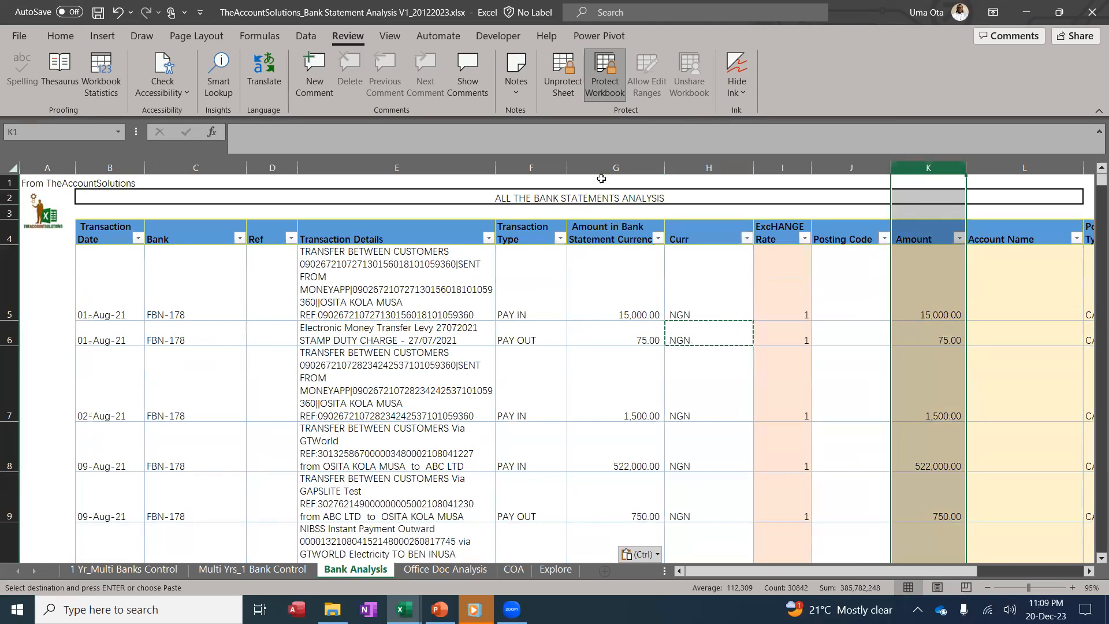
click(613, 163)
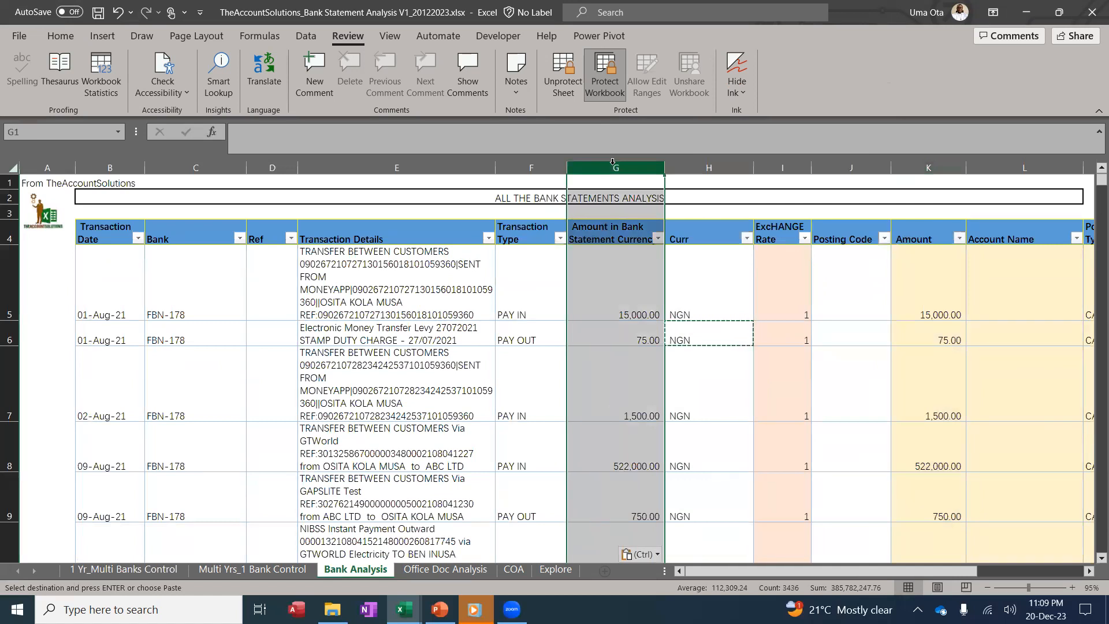
click(931, 162)
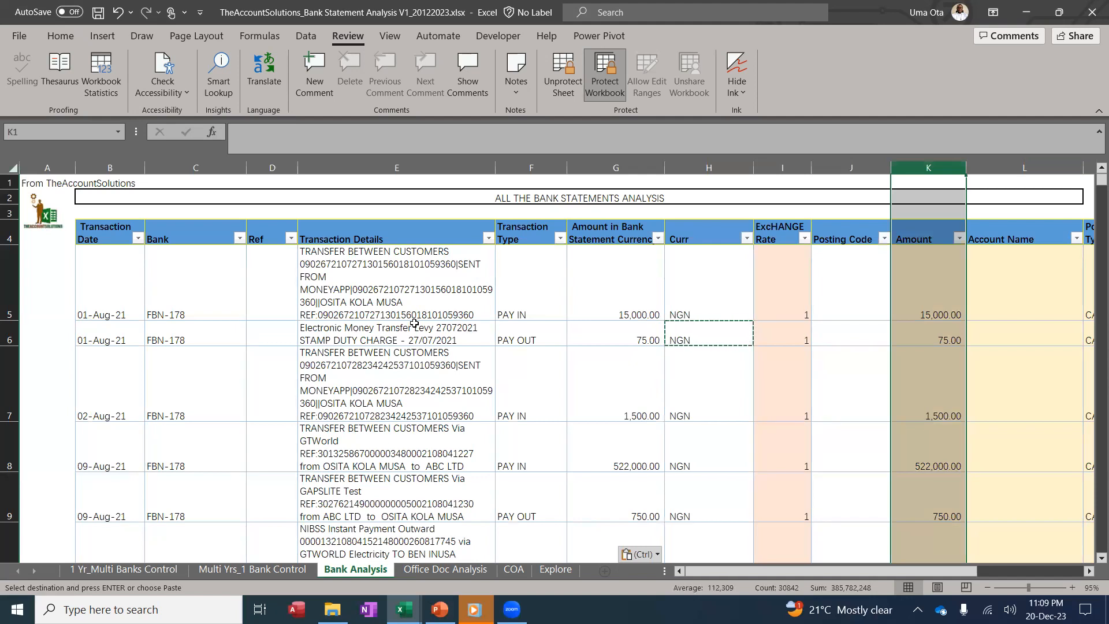
View the COA sheet, restore the window, and switch to the Bank Statements Clean Up workbook
click(853, 271)
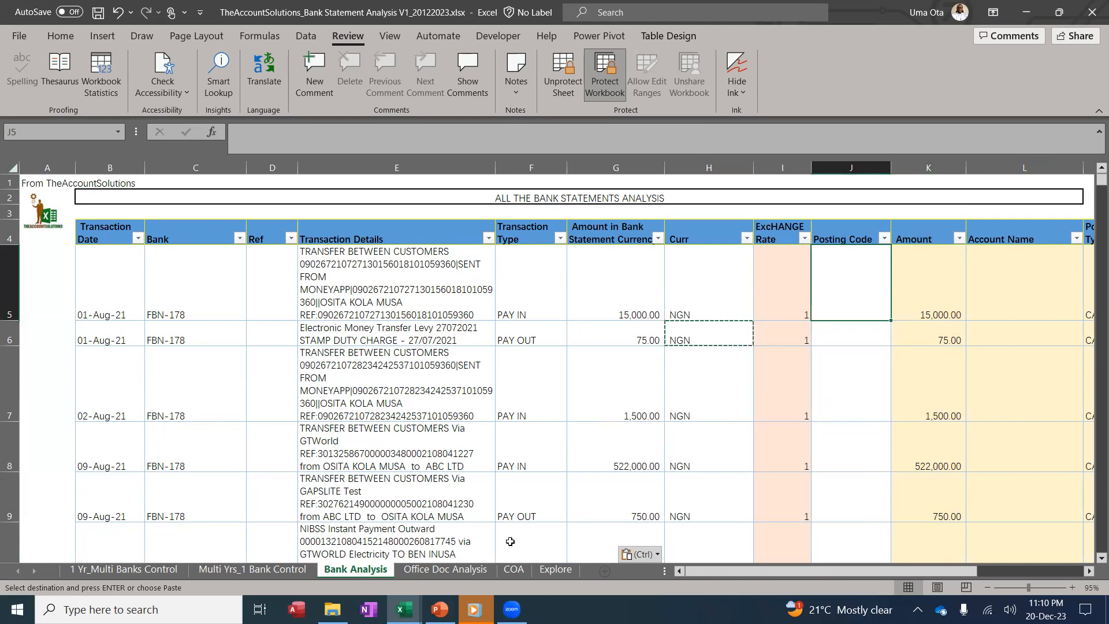
click(514, 569)
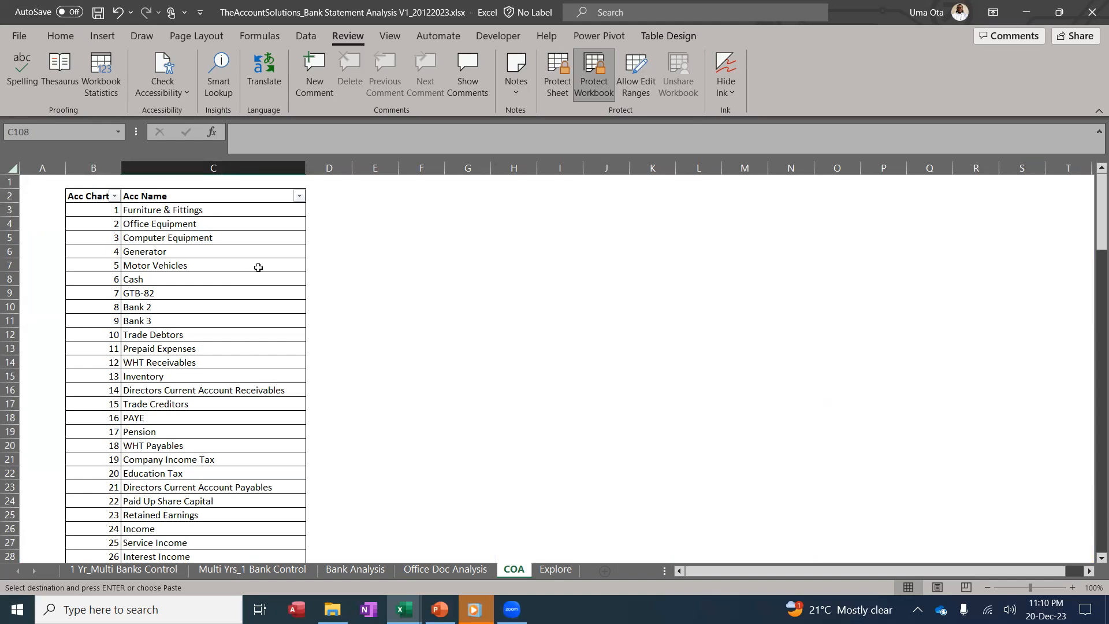
click(1059, 13)
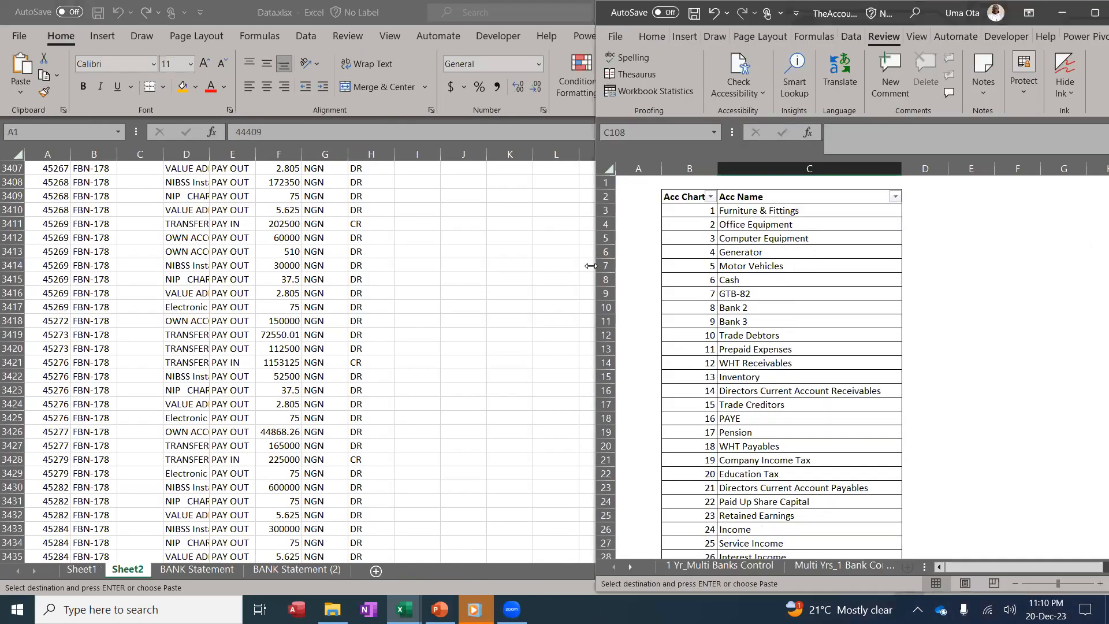
drag(590, 266, 746, 270)
mouse_move(403, 606)
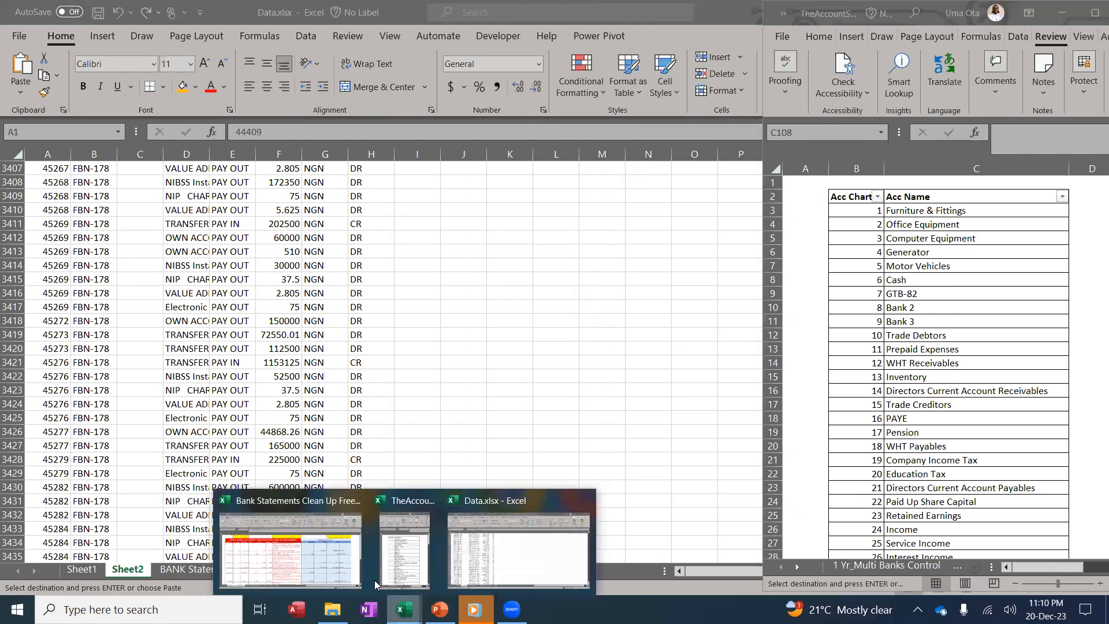
click(326, 557)
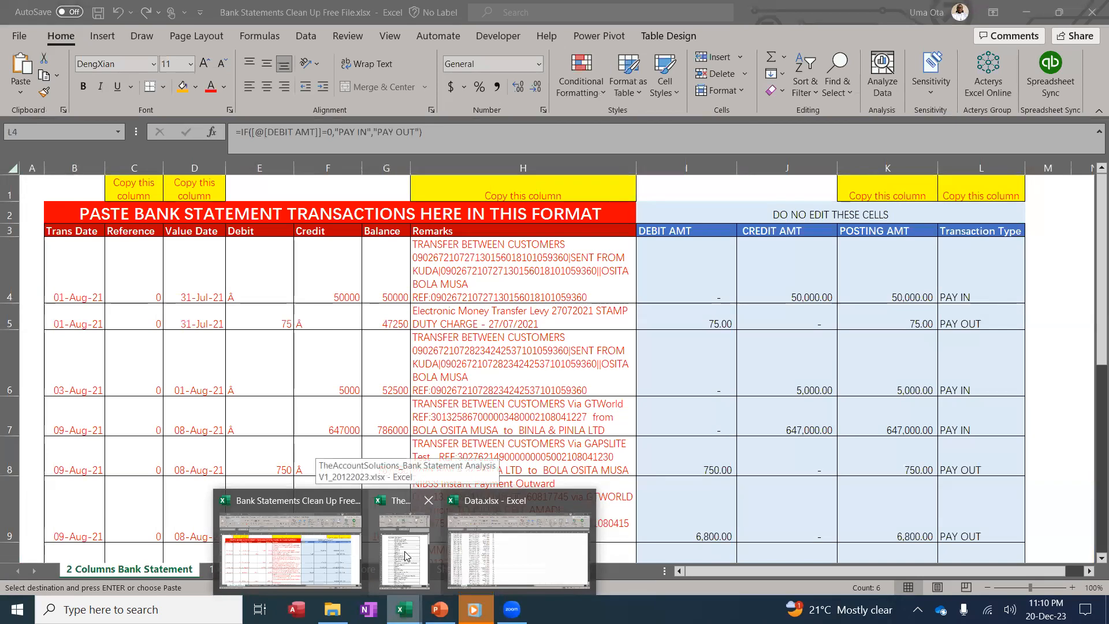
click(408, 557)
Tile Bank Analysis on the left and the ABC Chart of Accounts COA list on the right
click(1095, 12)
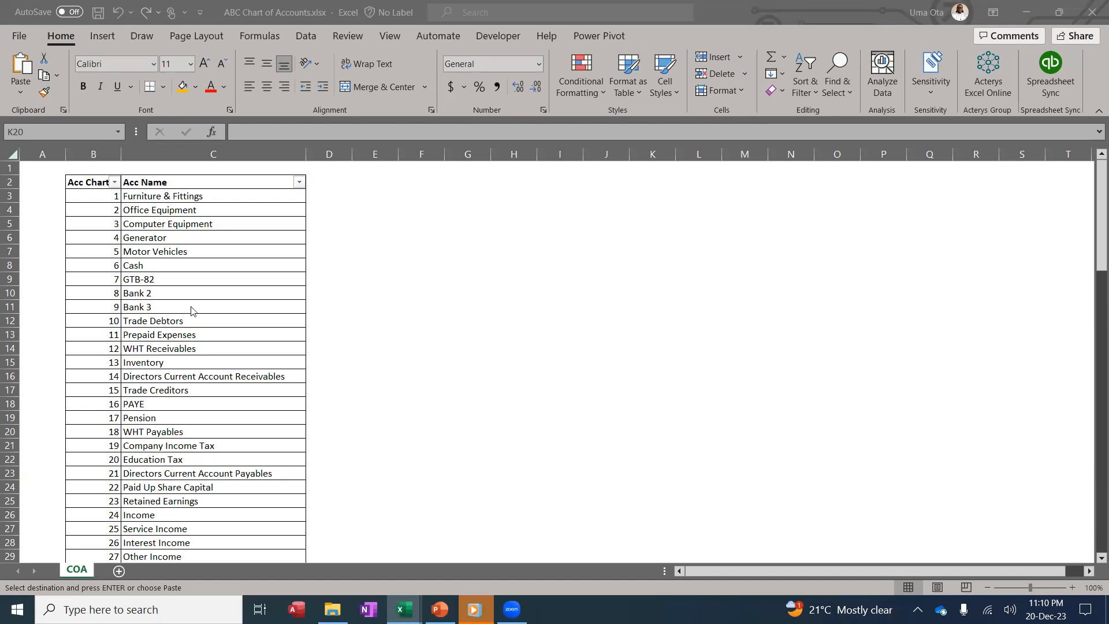
click(211, 251)
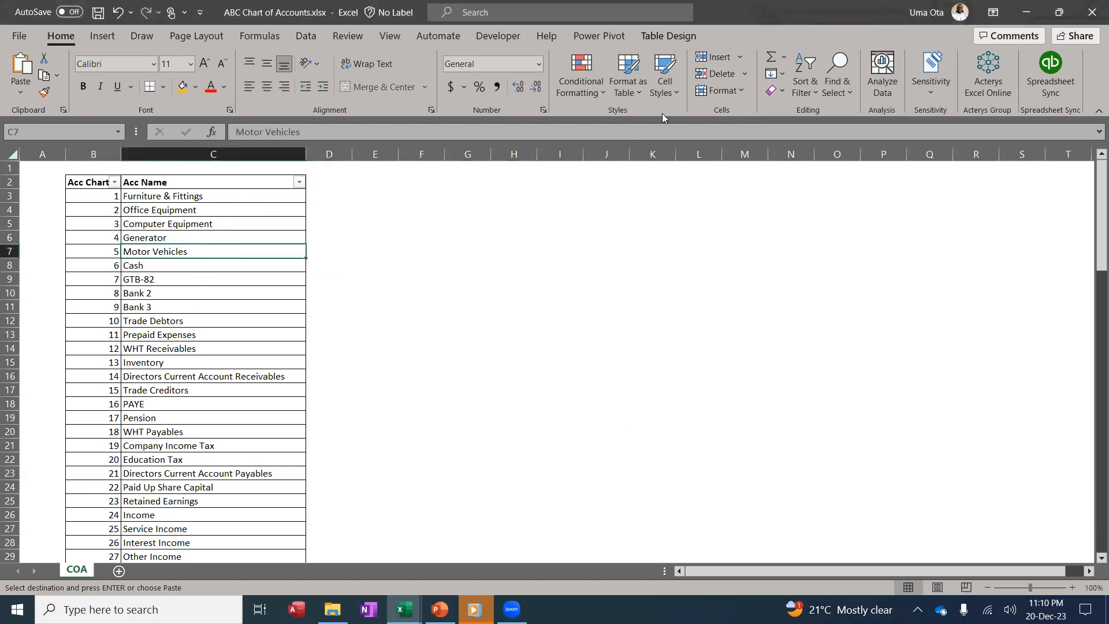
click(1059, 13)
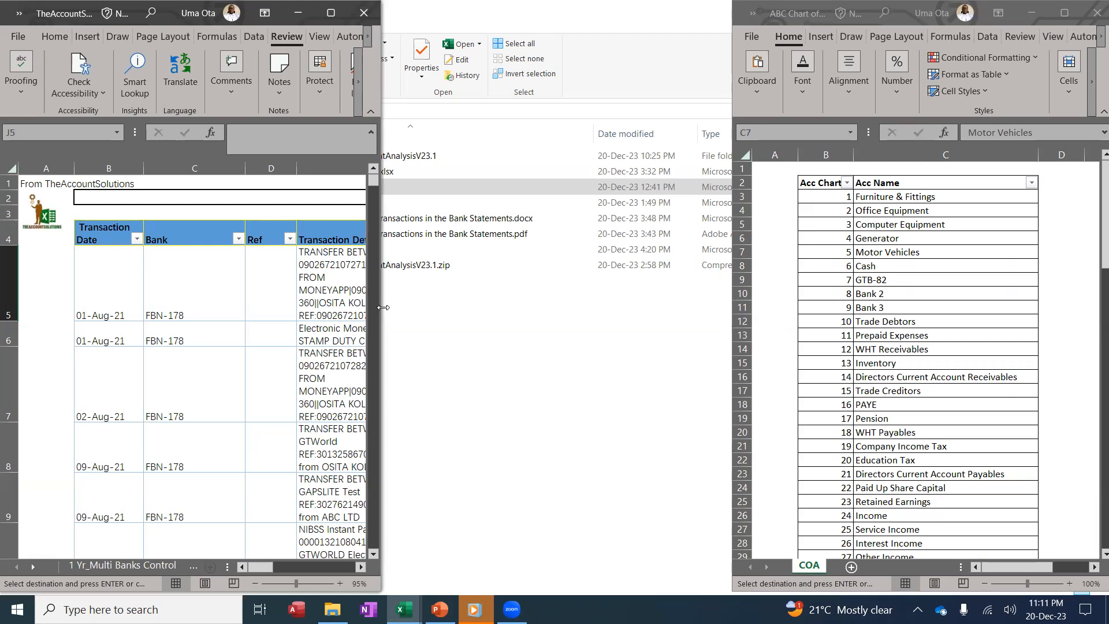
drag(383, 307, 732, 308)
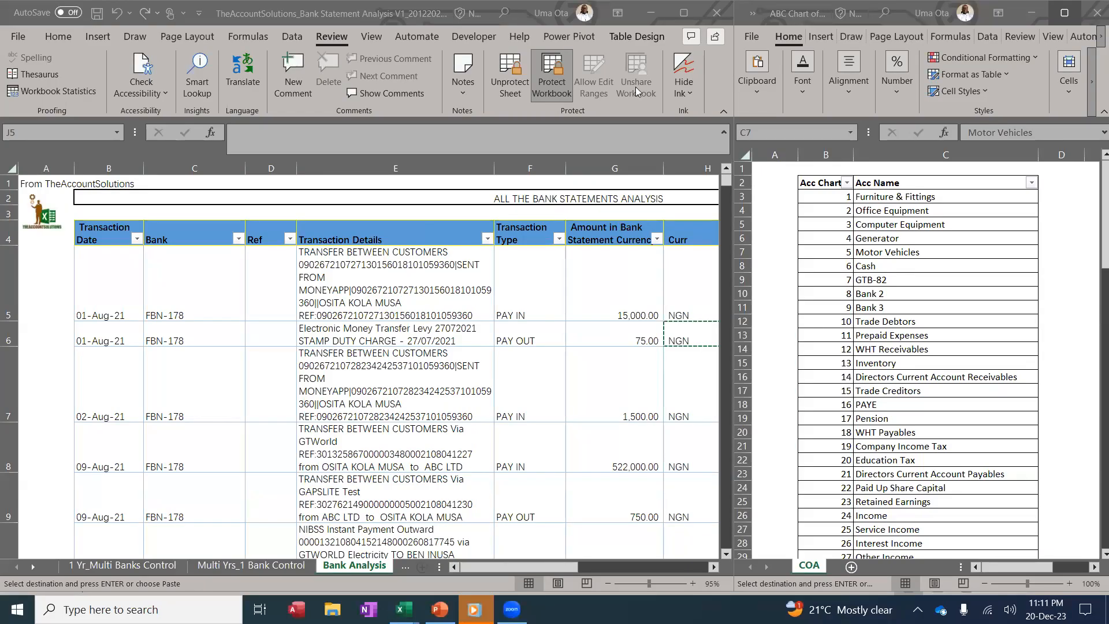
click(683, 300)
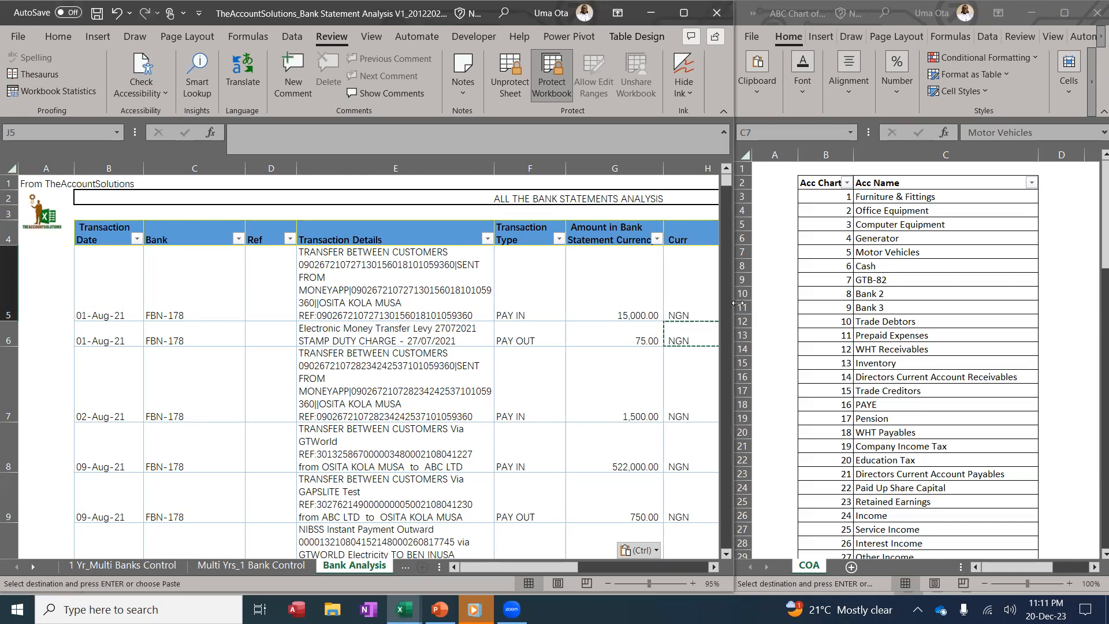
drag(738, 302, 735, 302)
click(606, 334)
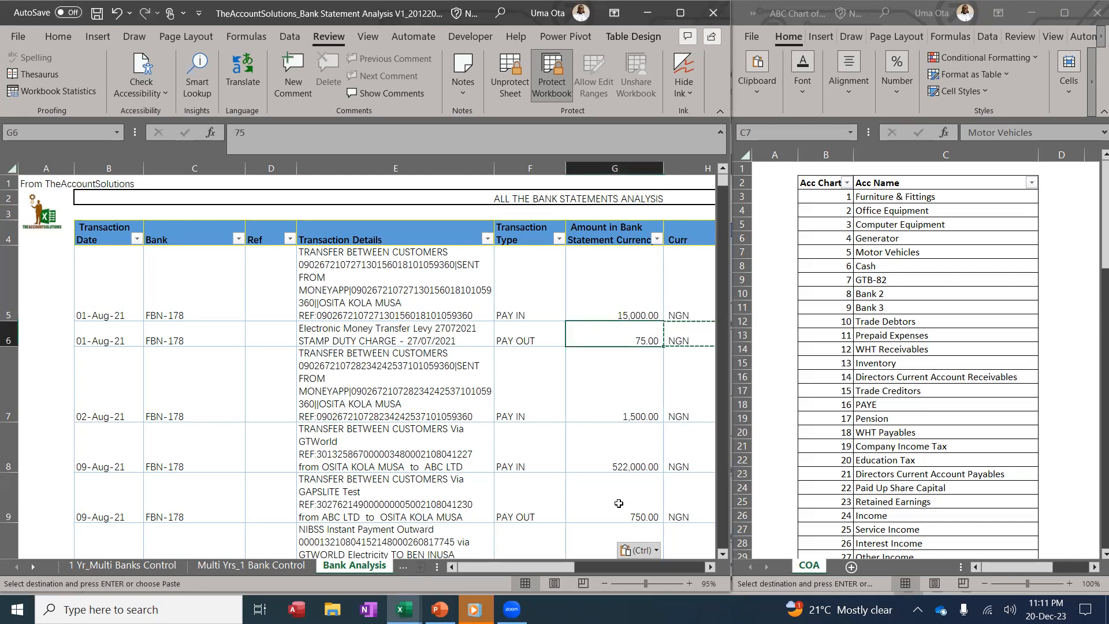
Zoom to 73% and give the first transaction posting code 21, Directors Current Account Payables
click(637, 583)
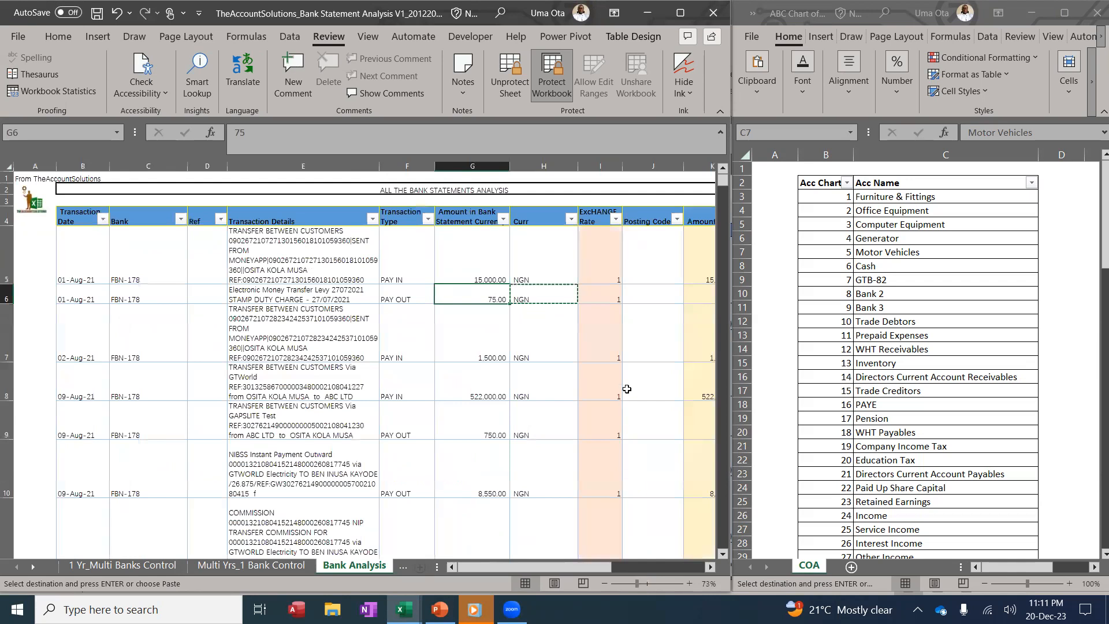
click(629, 372)
click(362, 262)
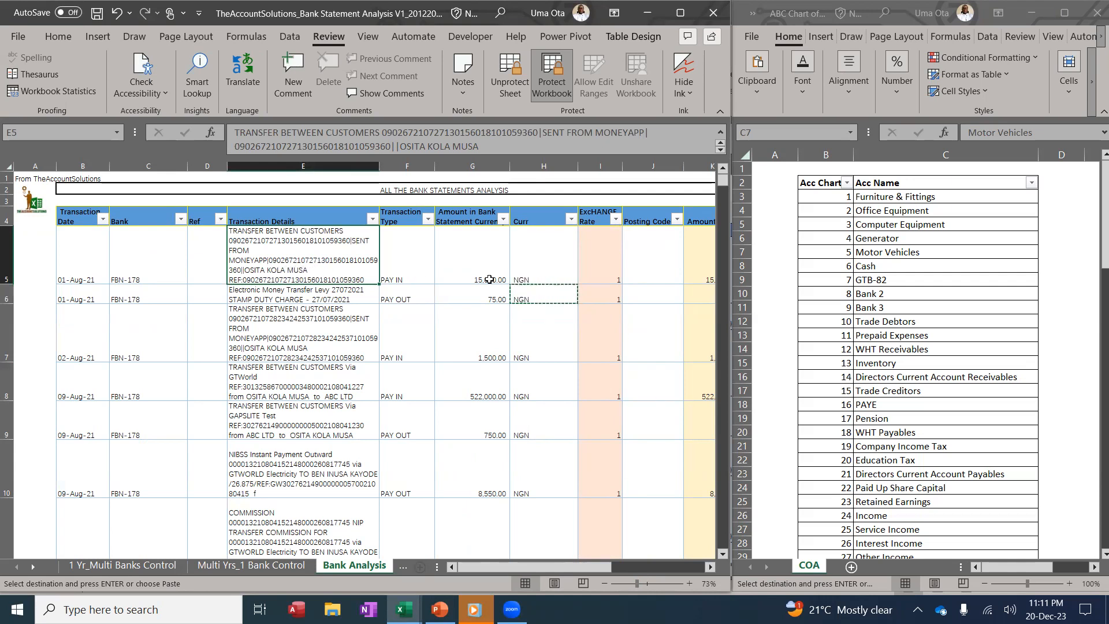
click(974, 318)
scroll(952, 315, down, 1)
scroll(952, 314, down, 2)
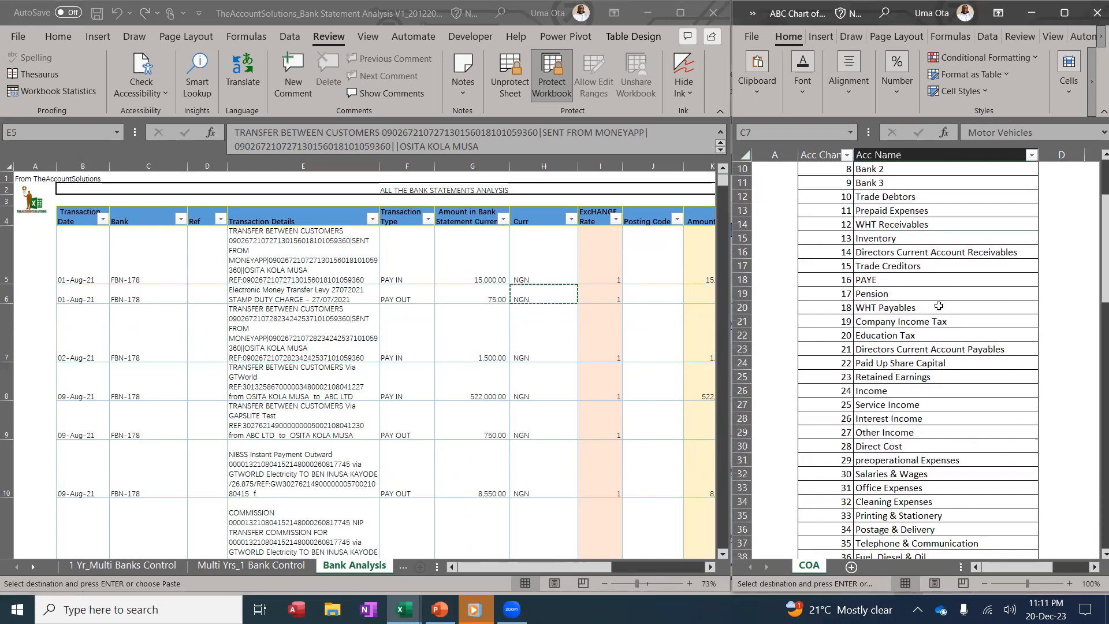
click(878, 253)
click(837, 253)
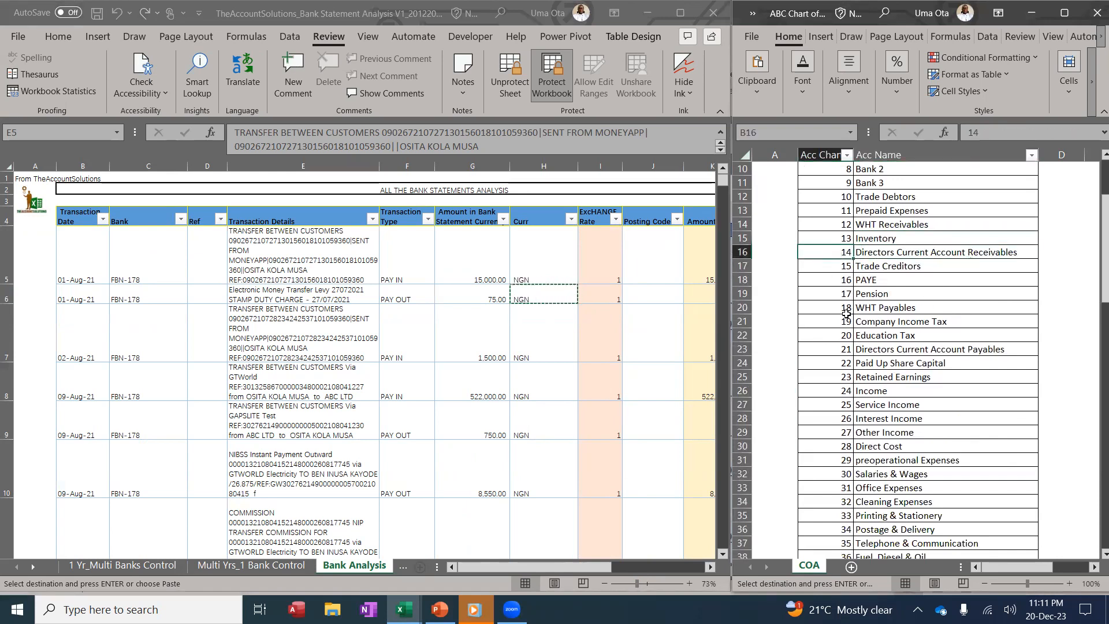
click(825, 349)
click(647, 283)
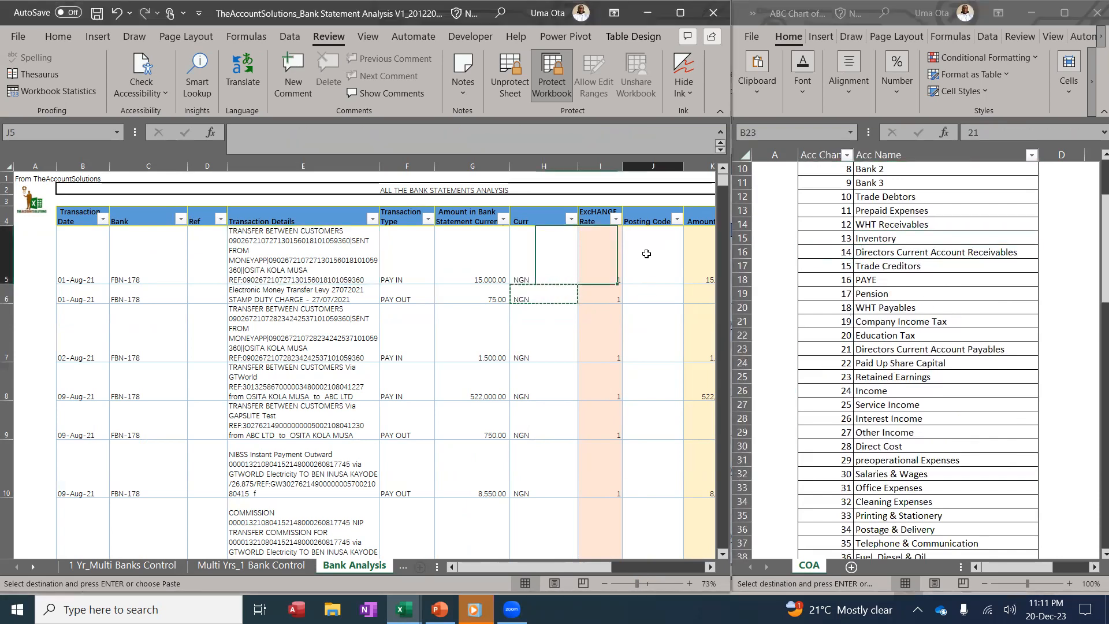
text(21)
click(655, 295)
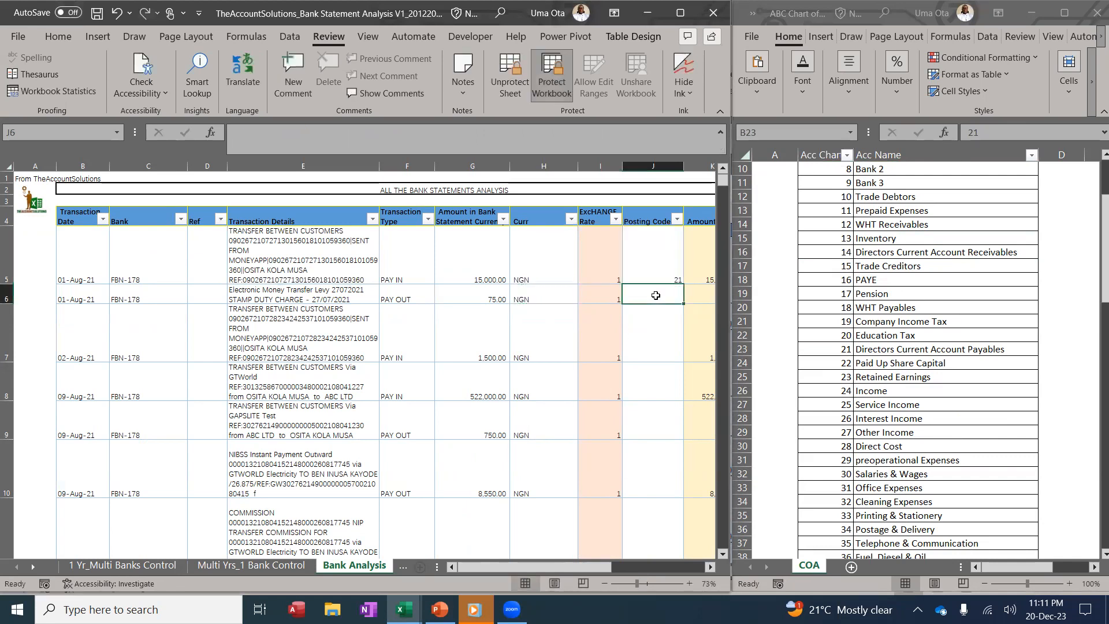
Enter posting code 47 (Bank Charges) for the second transaction and 21 for the third
scroll(909, 347, down, 9)
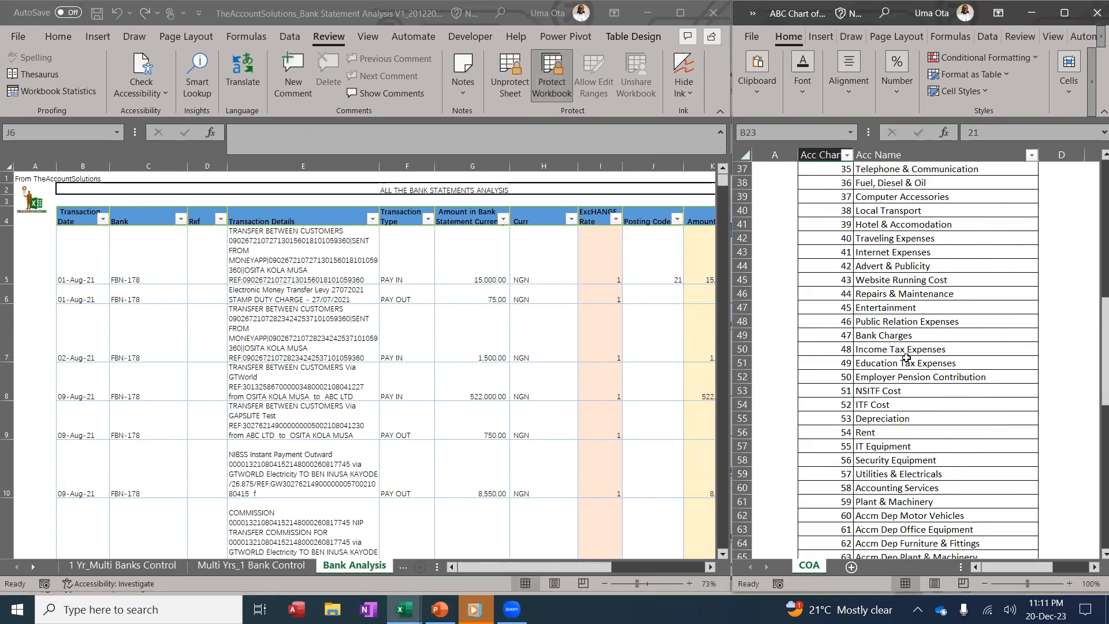
click(866, 335)
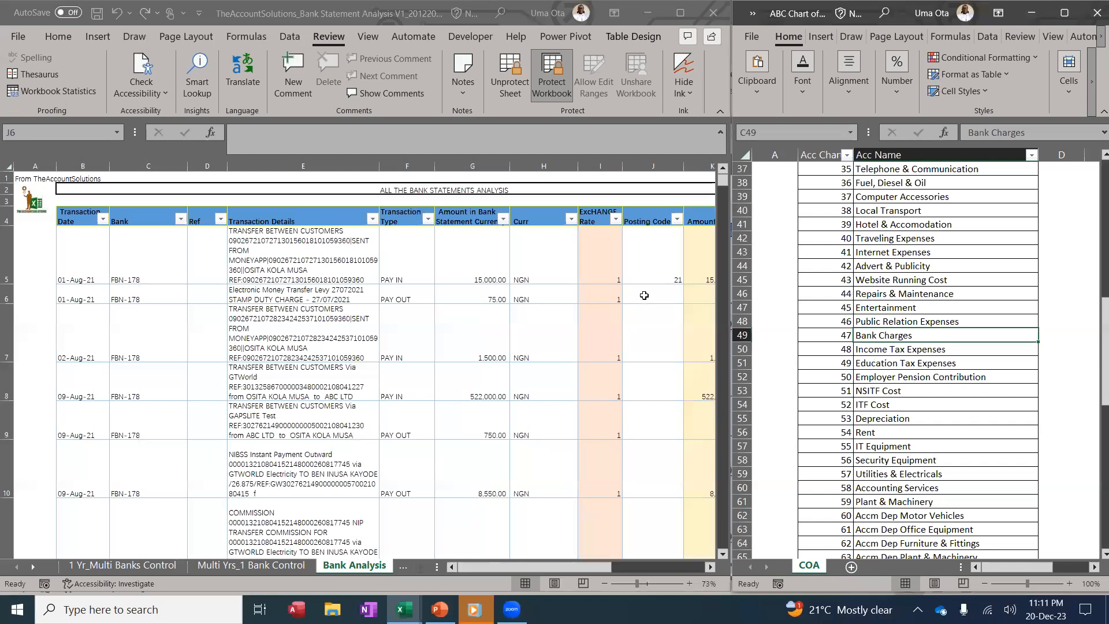
click(644, 295)
text(47)
click(474, 329)
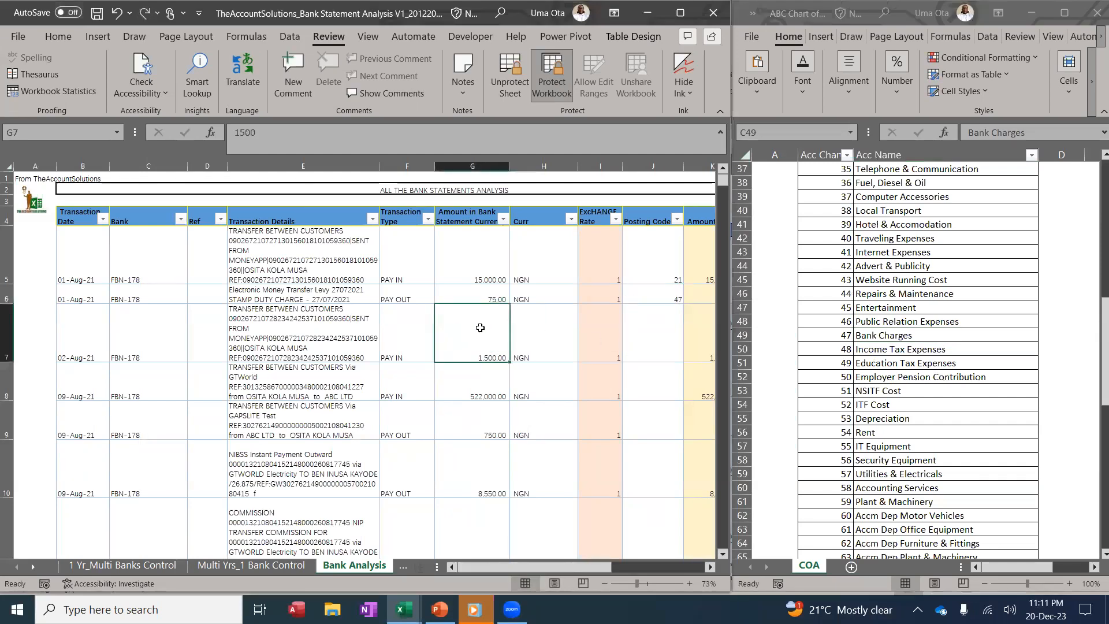
click(352, 333)
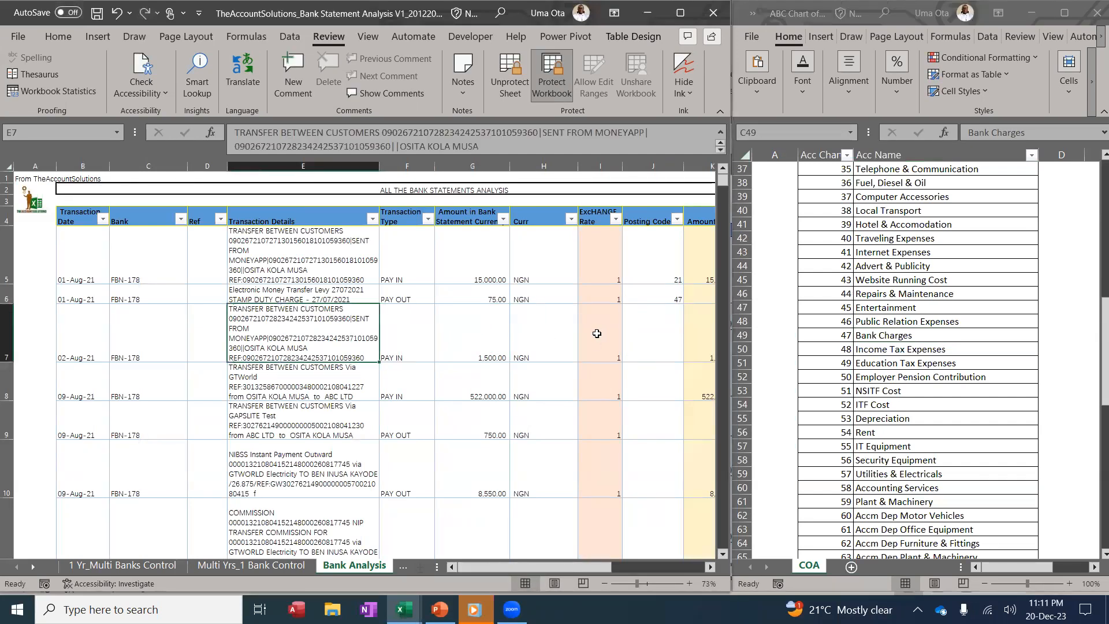
click(640, 335)
text(21)
click(640, 381)
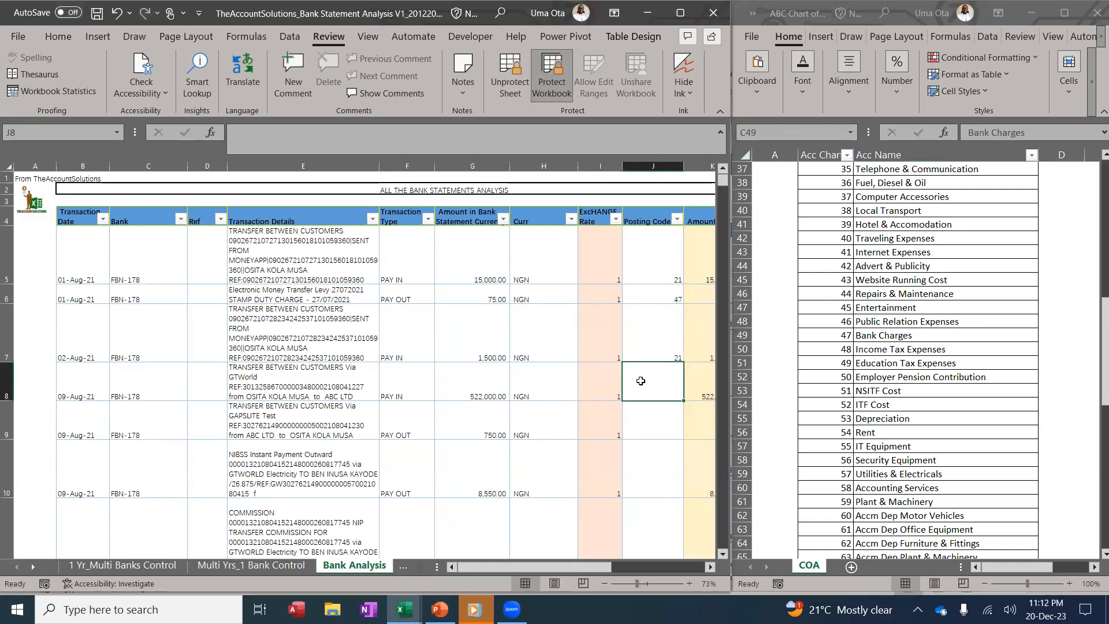
Give the fourth, PAY IN transaction code 25 (Service Income) and check the Account Name column
click(421, 387)
click(924, 337)
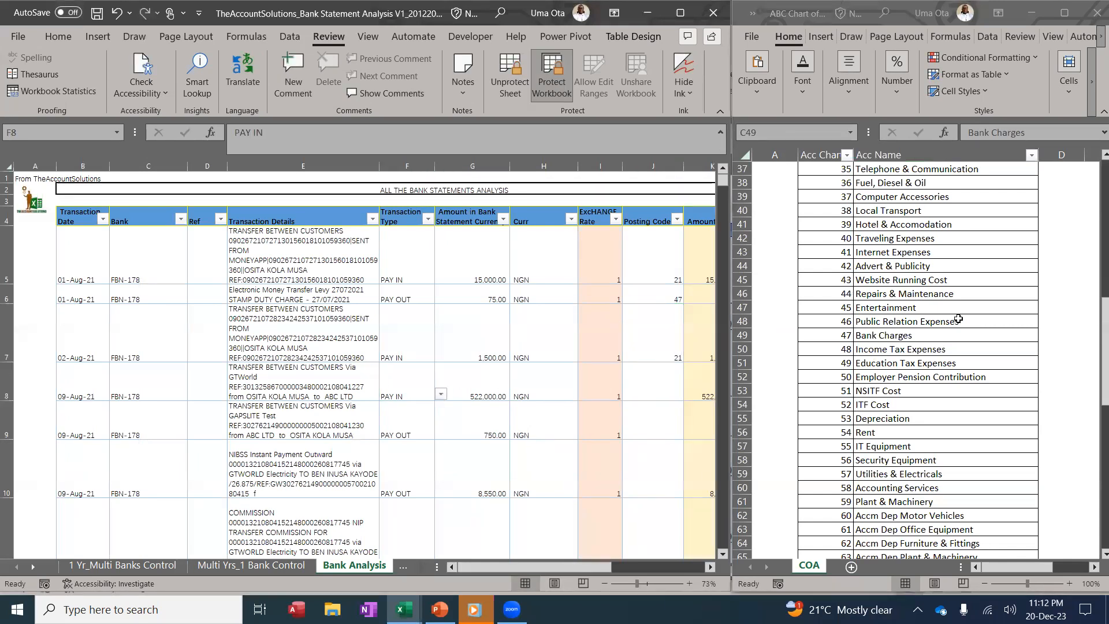
scroll(958, 318, up, 3)
scroll(958, 318, up, 6)
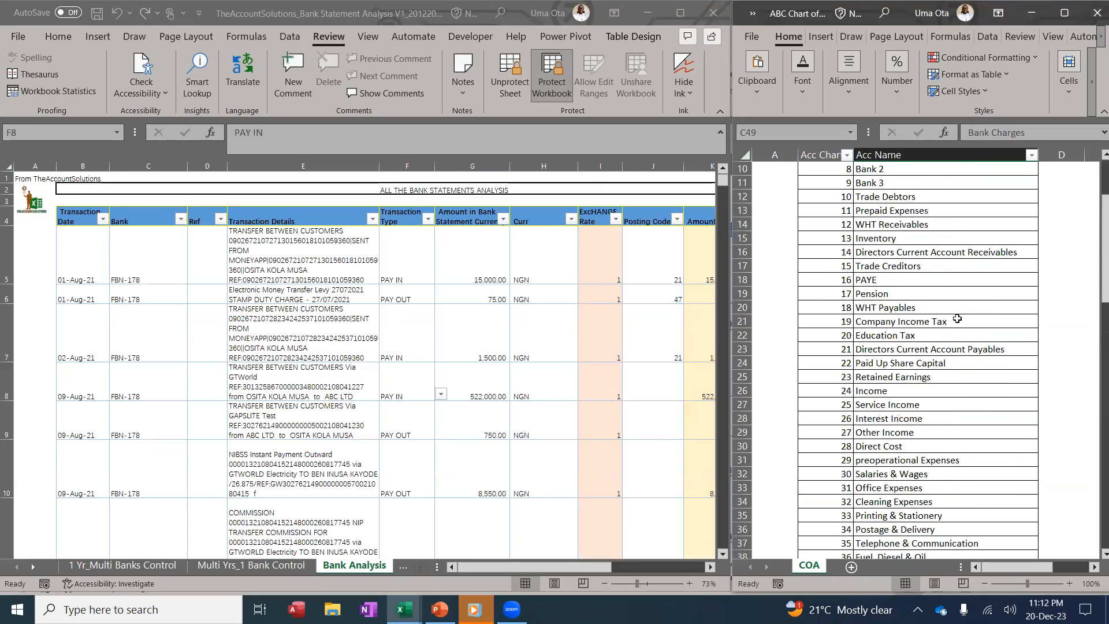
scroll(934, 358, down, 2)
click(906, 319)
click(641, 378)
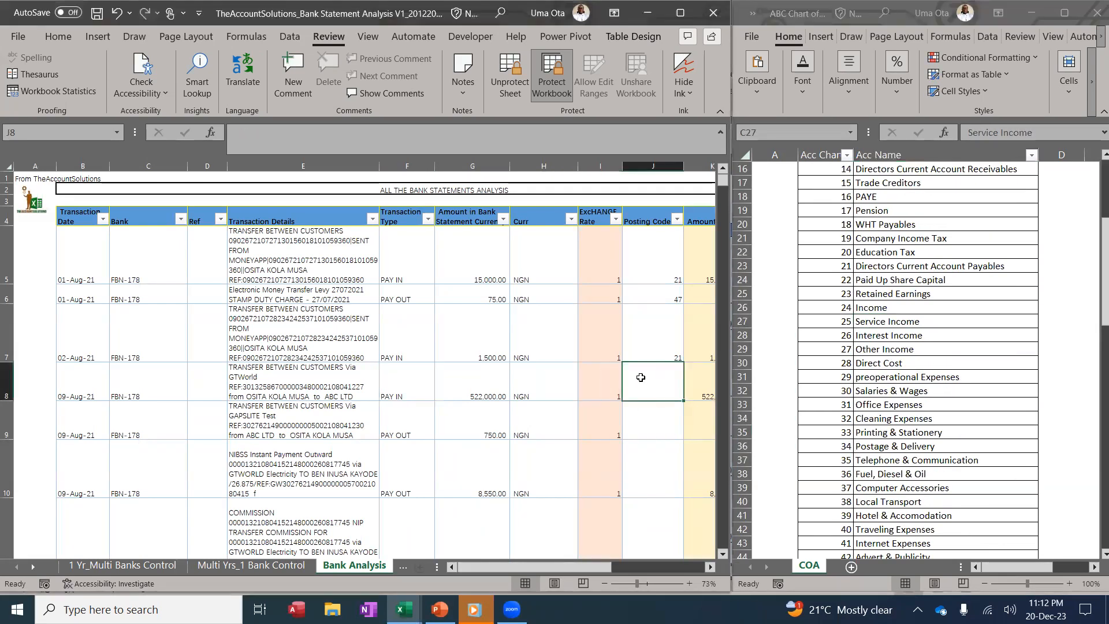
text(25)
click(573, 347)
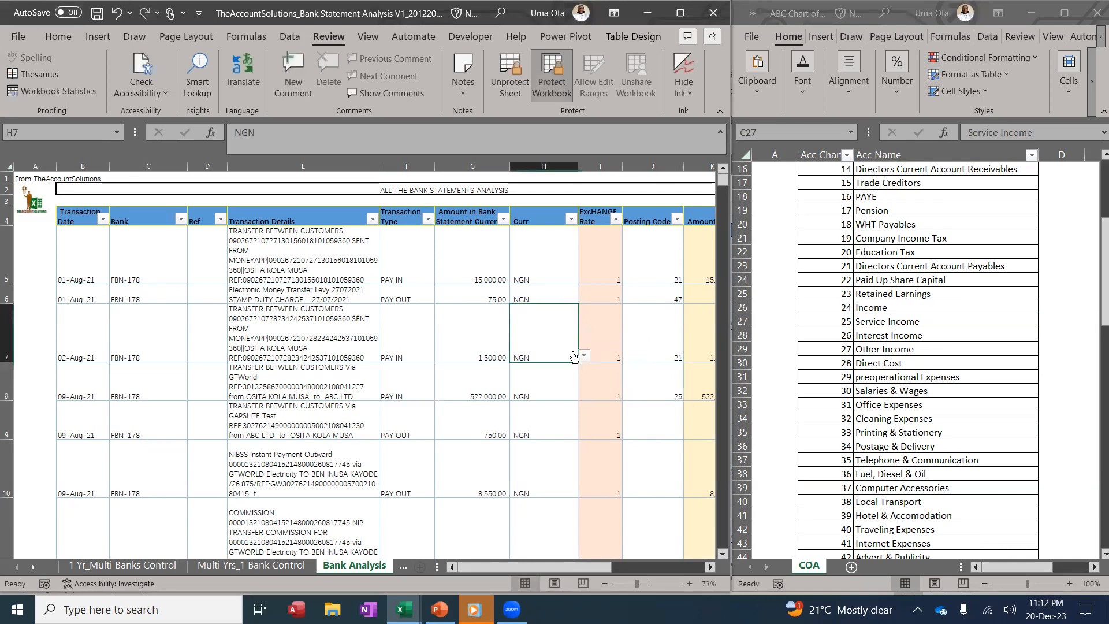
click(709, 566)
click(710, 567)
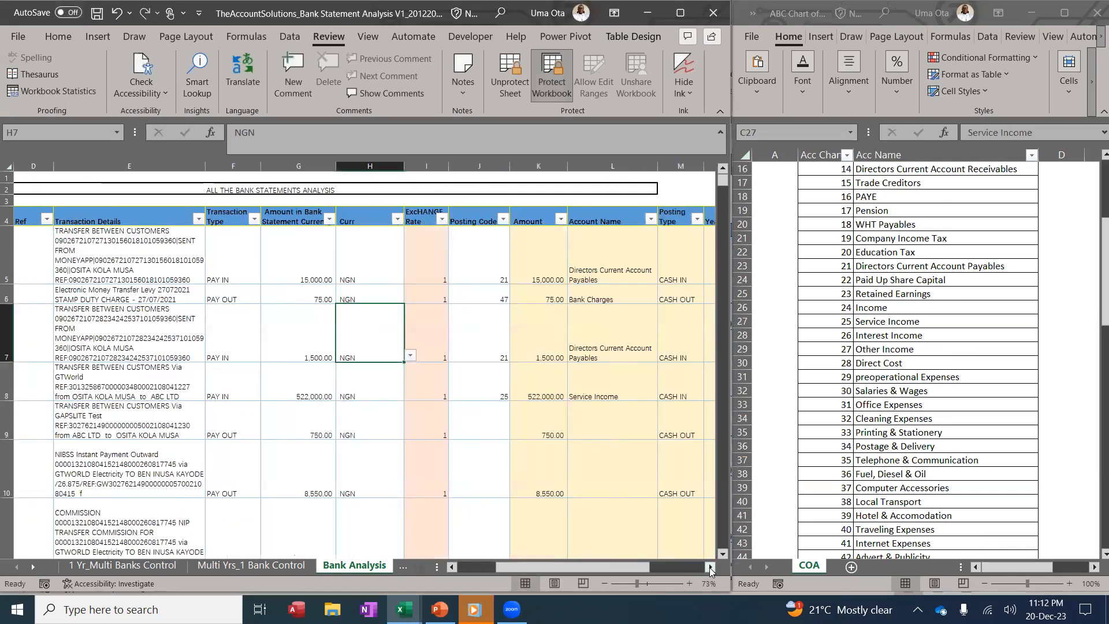
click(481, 255)
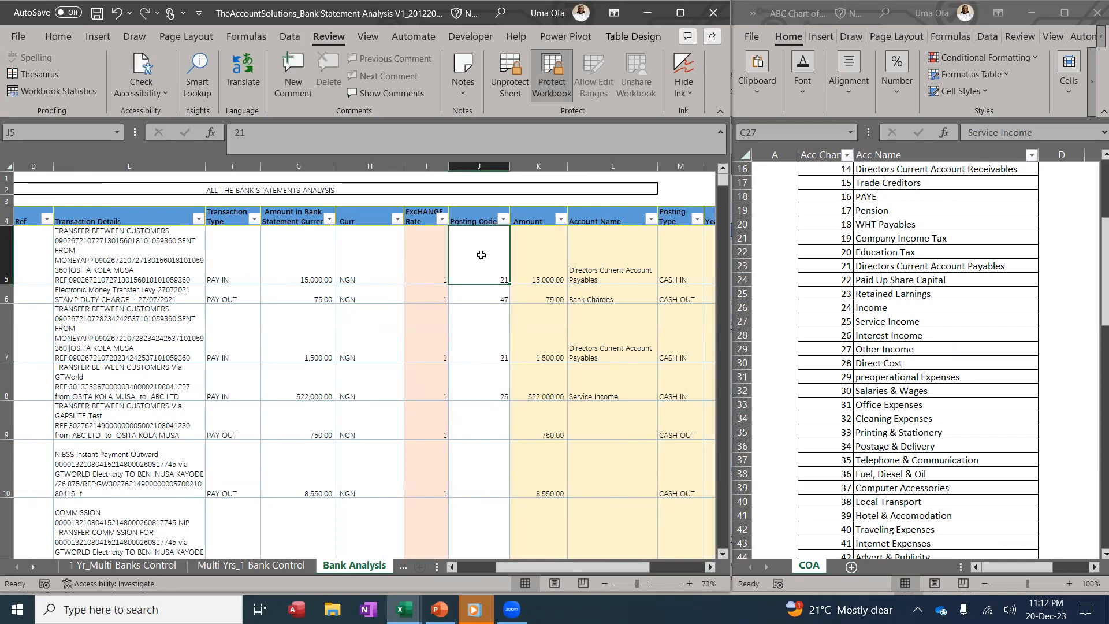
drag(605, 569, 630, 569)
click(494, 165)
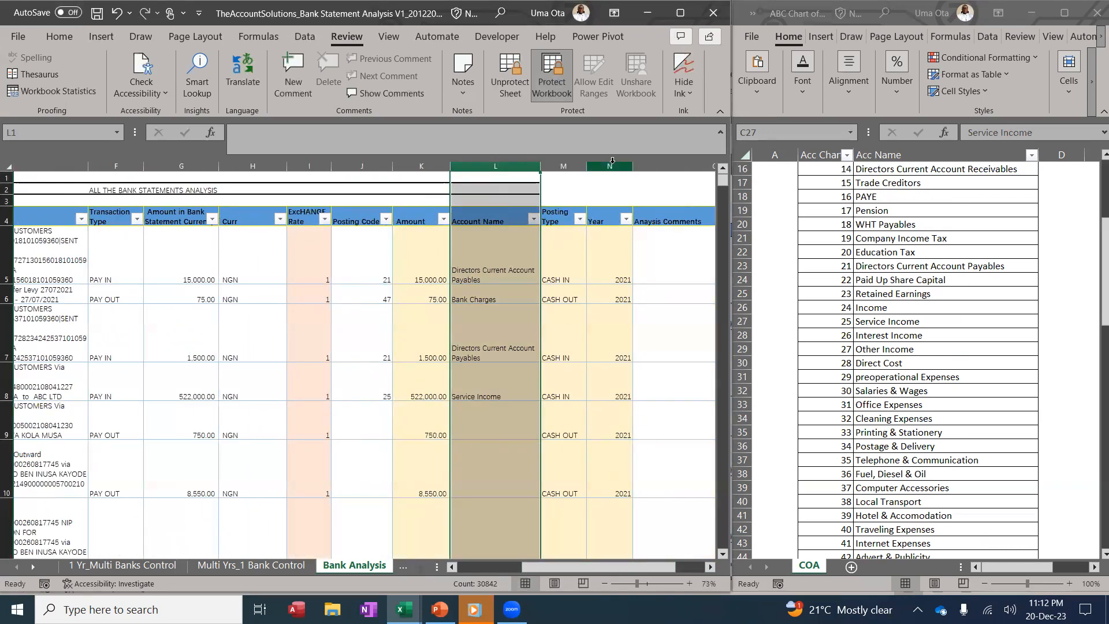
click(563, 166)
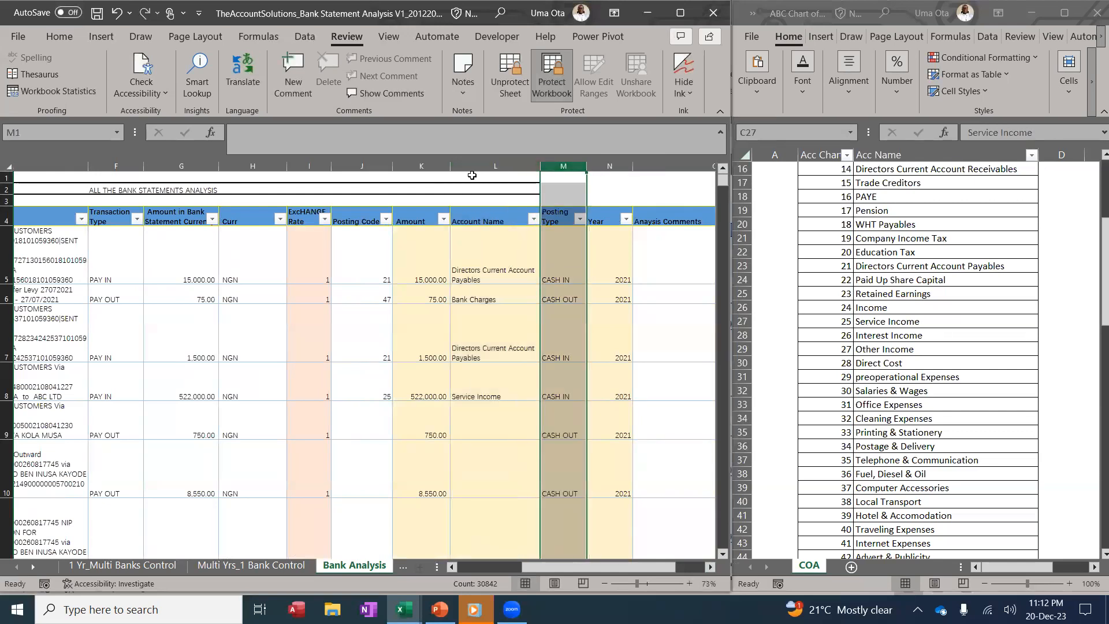
click(432, 165)
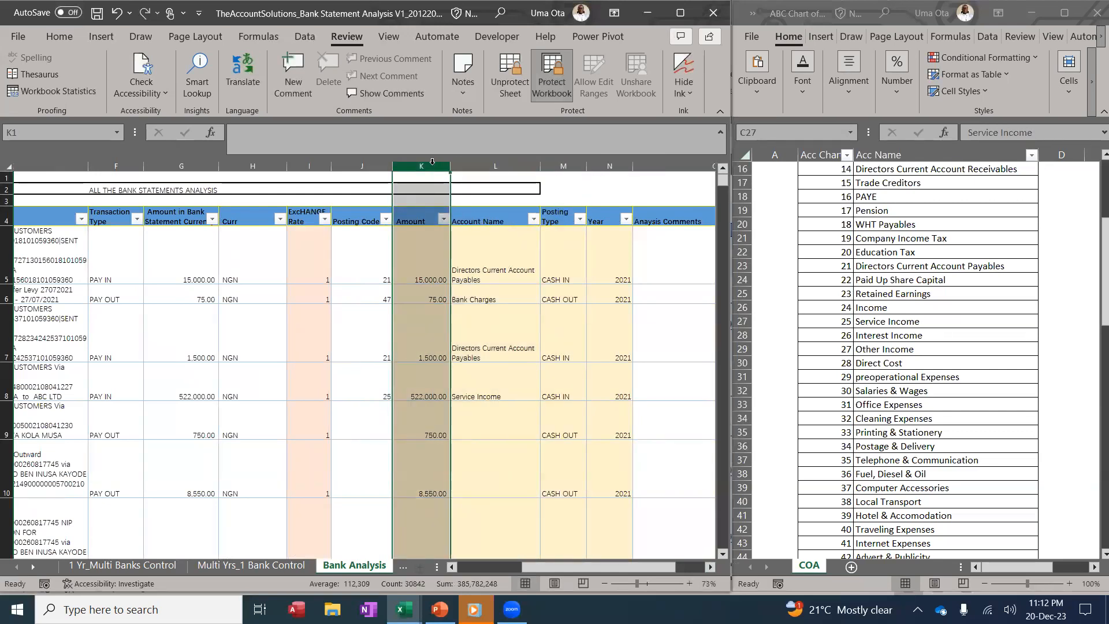
drag(596, 567, 626, 567)
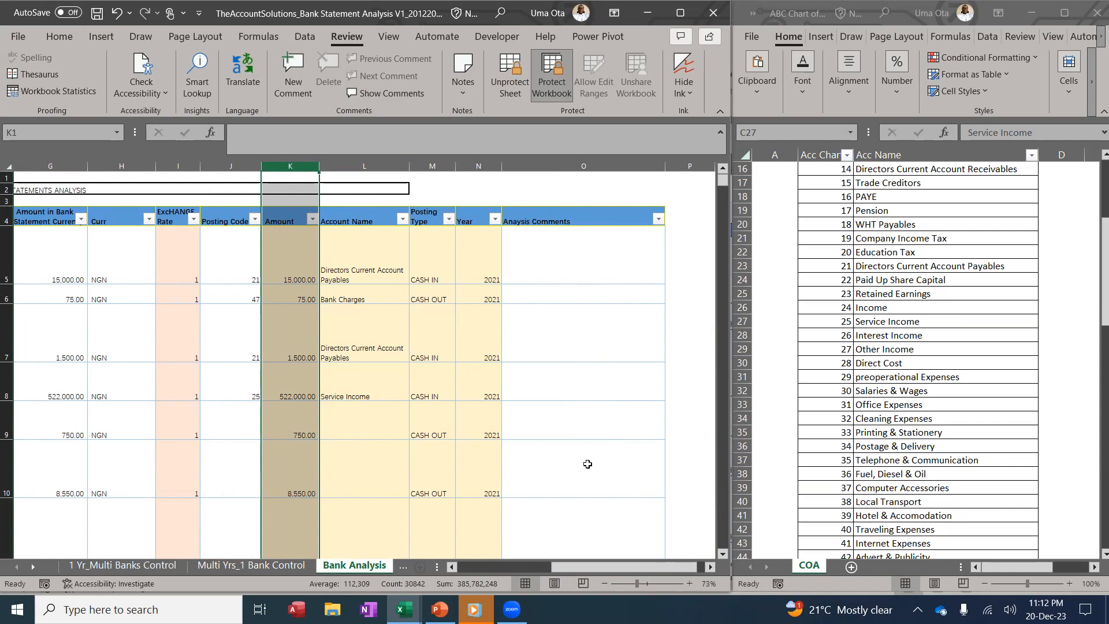
drag(599, 568, 530, 538)
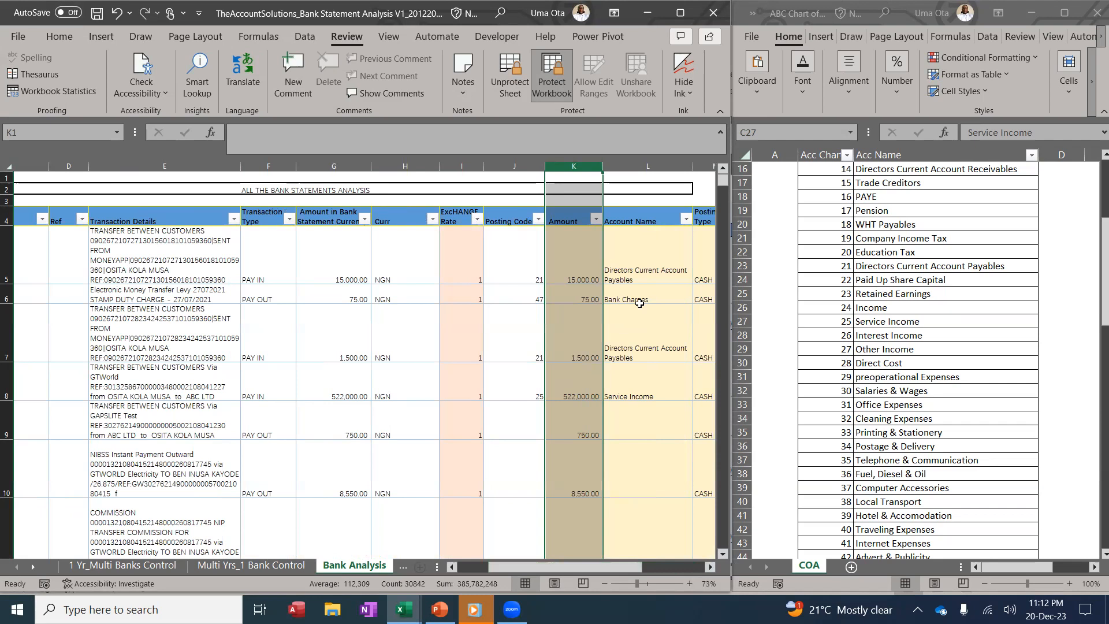
click(686, 219)
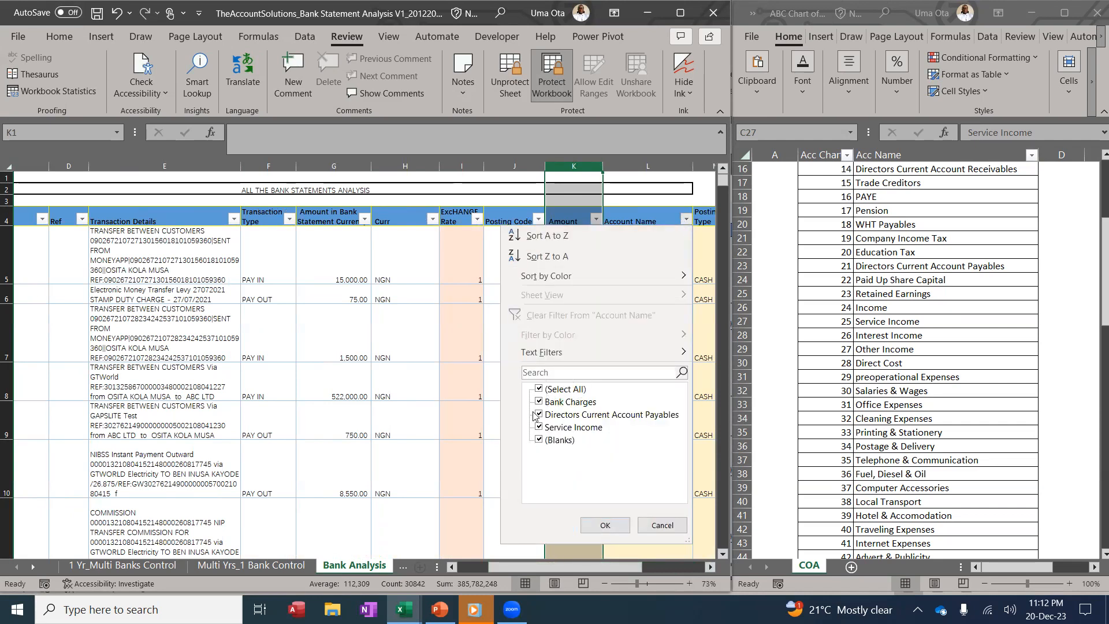
click(604, 525)
click(530, 383)
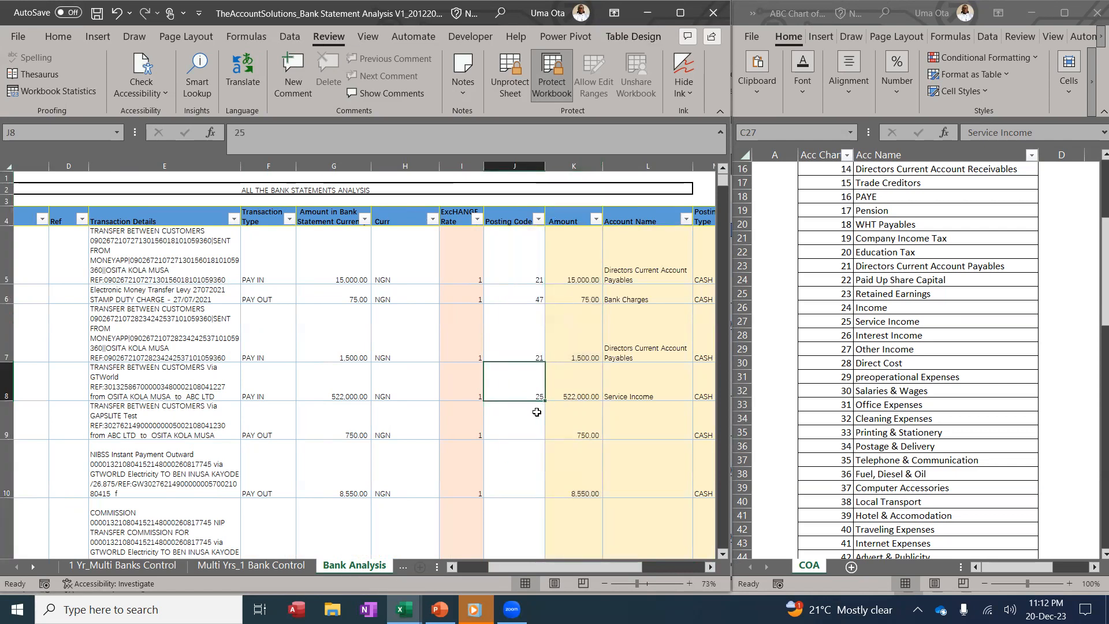
Copy code 47 from J6 into J9, then enter codes 33, 47, 47 for rows 10–12
click(518, 292)
key(ctrl+c)
click(518, 415)
key(ctrl+v)
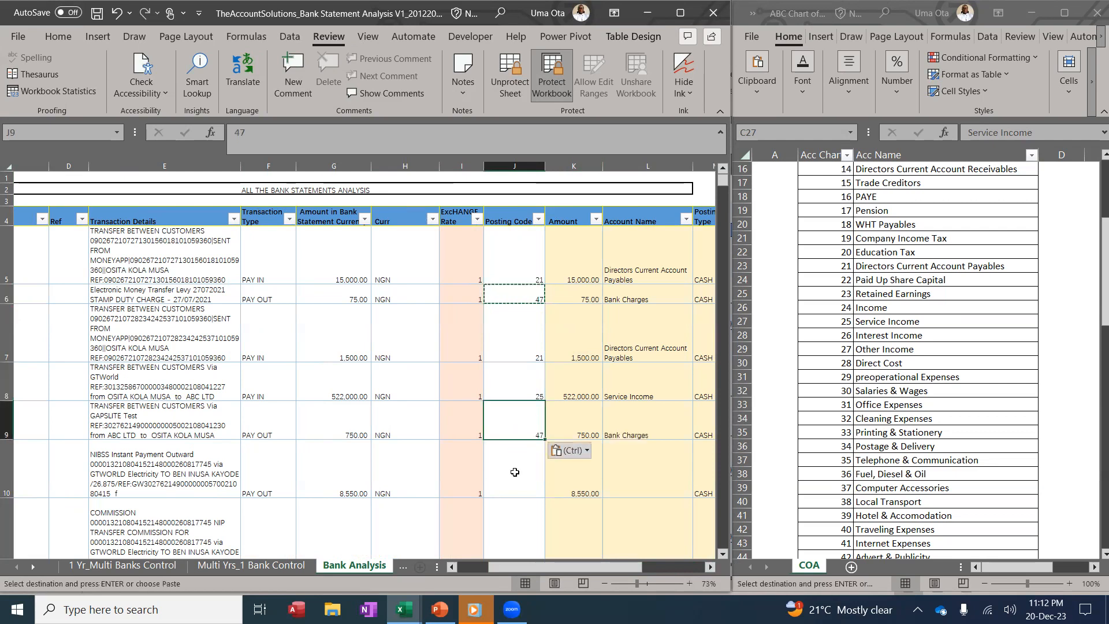
click(514, 458)
key(Escape)
text(33)
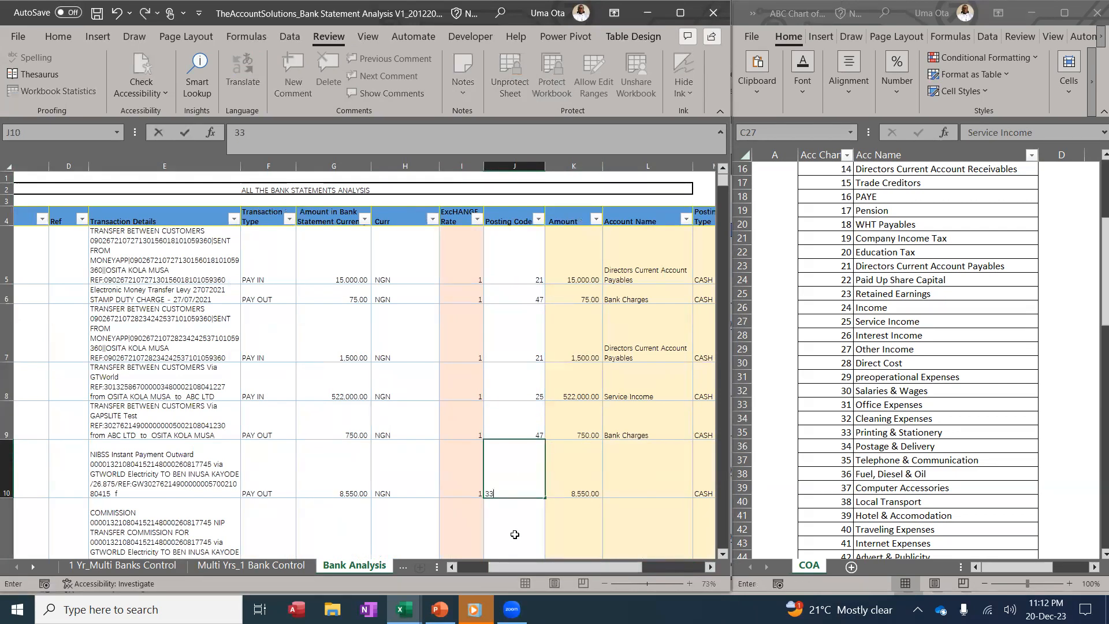
click(513, 525)
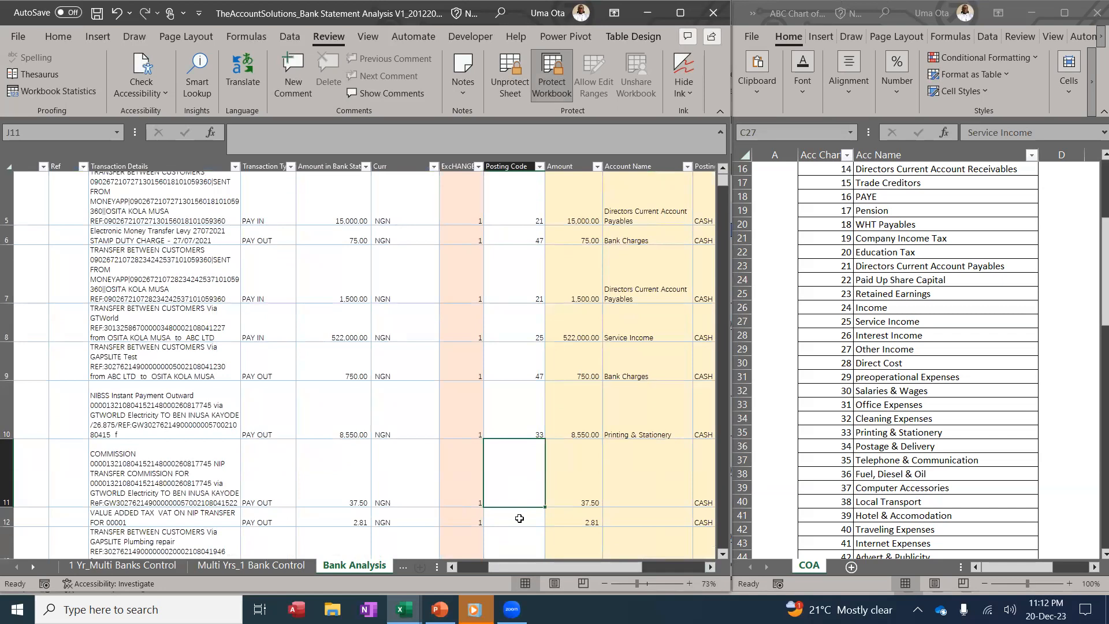
text(4)
click(515, 514)
text(47)
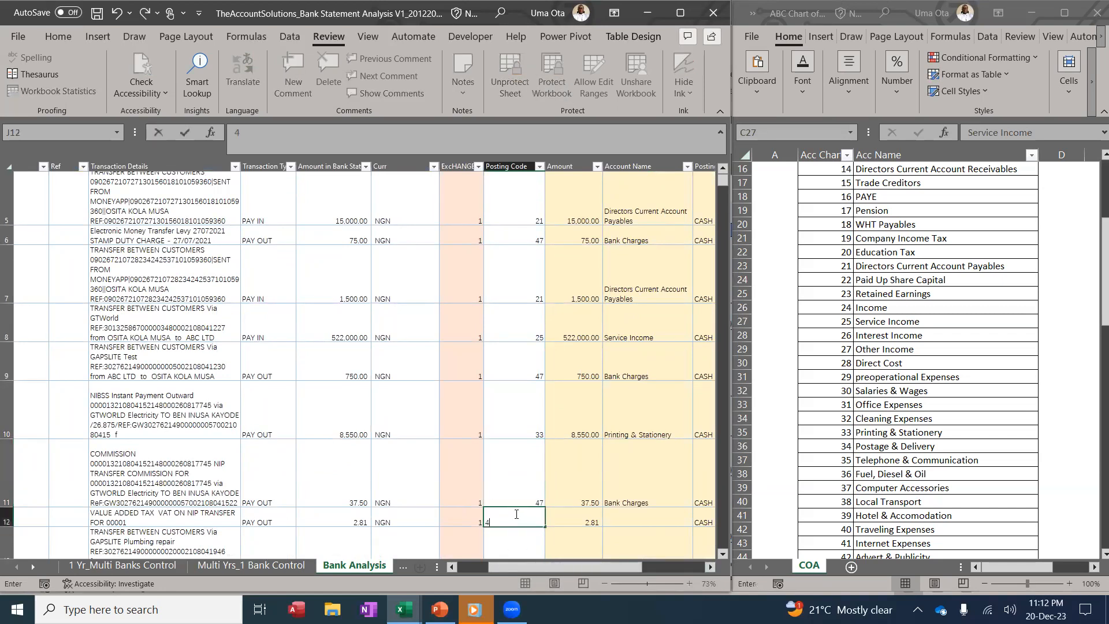
click(518, 420)
Enter posting codes 32, 47 and 35 for rows 13–15
scroll(512, 437, down, 1)
scroll(512, 438, down, 1)
click(510, 484)
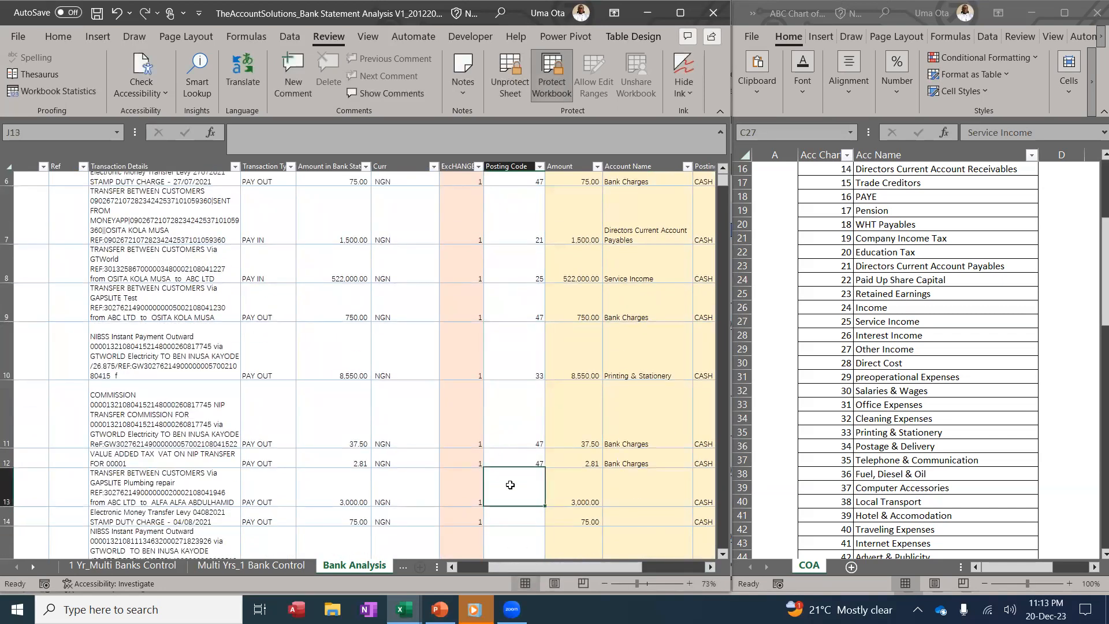
text(32)
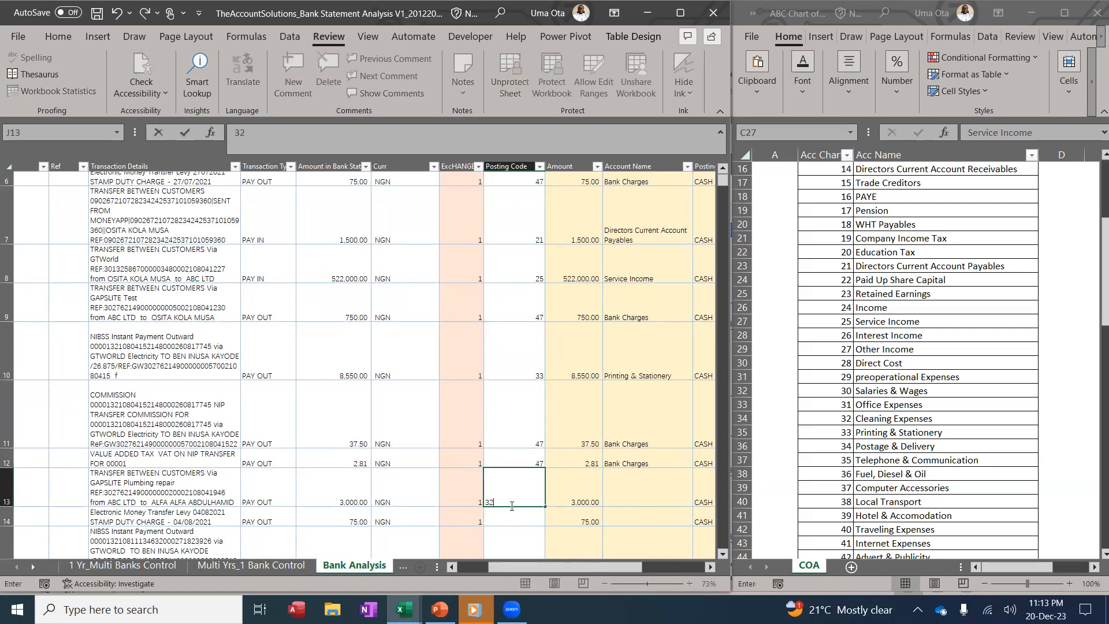
click(513, 520)
scroll(520, 488, down, 1)
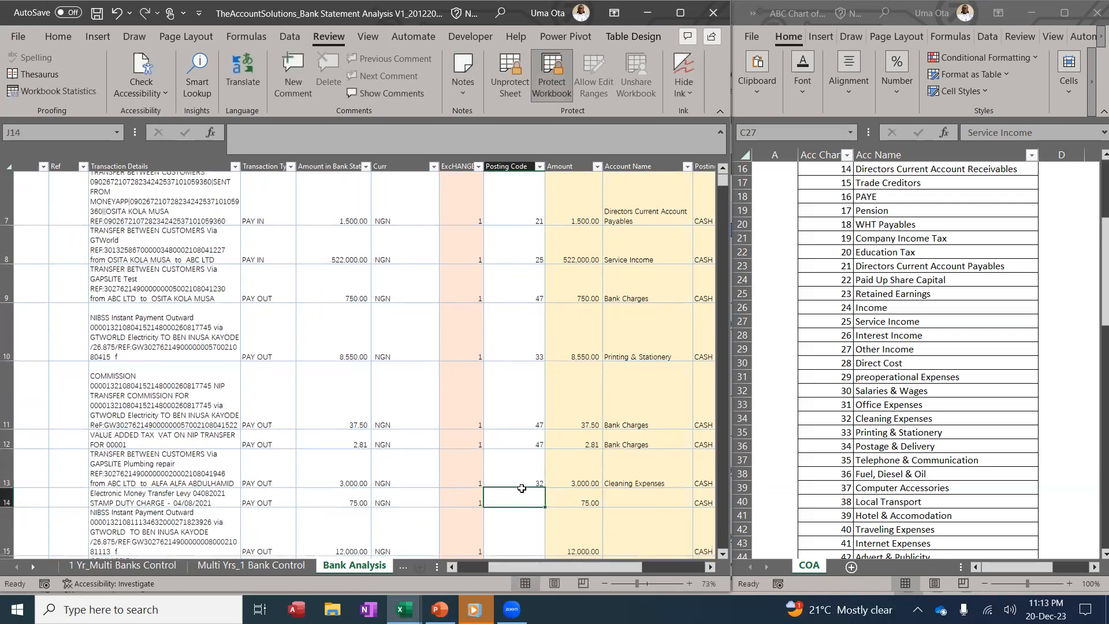
text(47)
click(500, 390)
scroll(497, 416, down, 1)
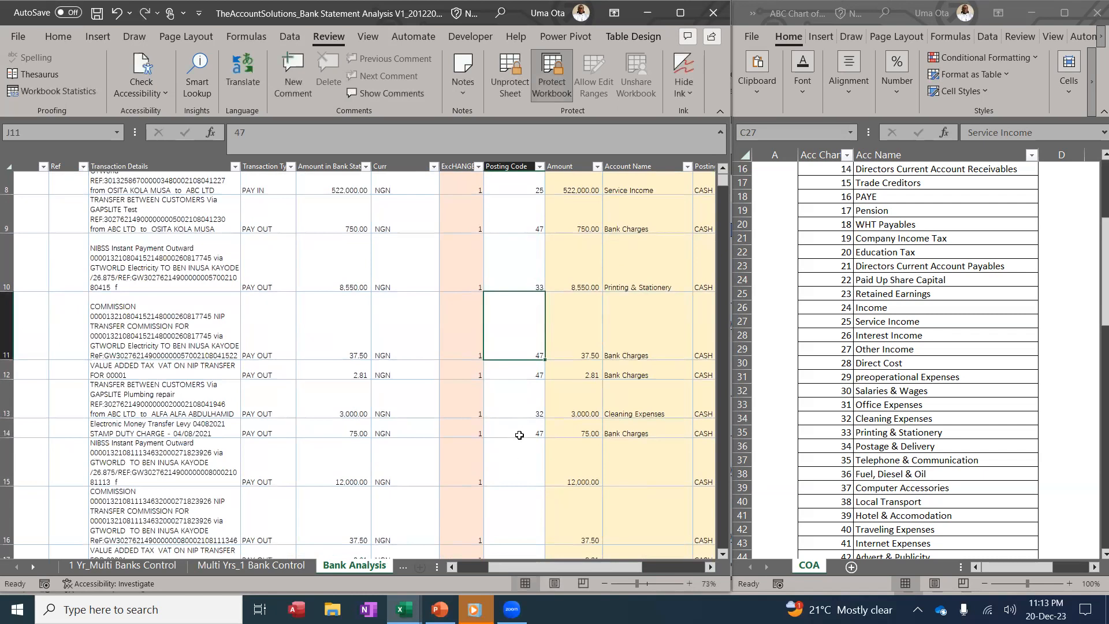
click(518, 463)
text(35)
click(437, 385)
Enter posting codes 47, 36, 47 and 47 for the remaining rows through row 20
scroll(439, 433, down, 1)
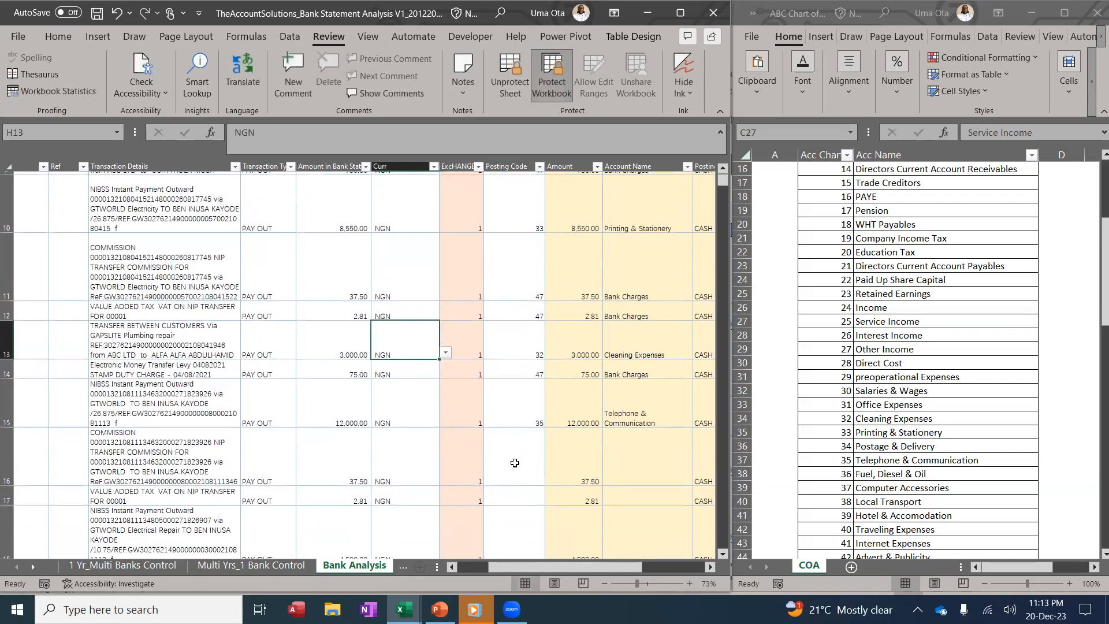
click(514, 462)
text(4)
key(Return)
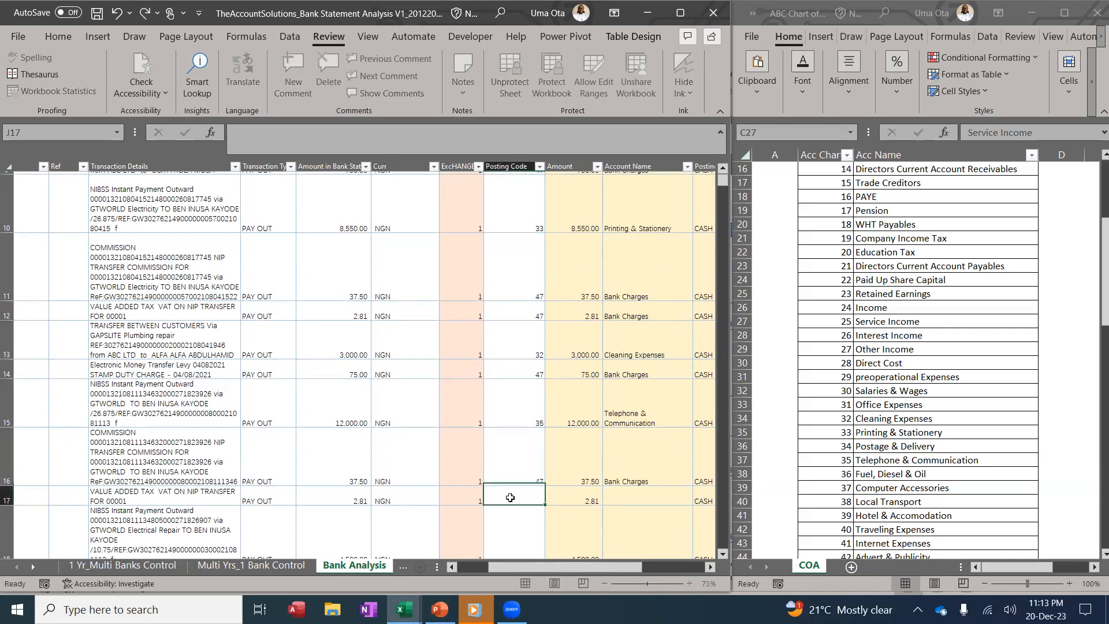
click(440, 383)
scroll(441, 382, down, 1)
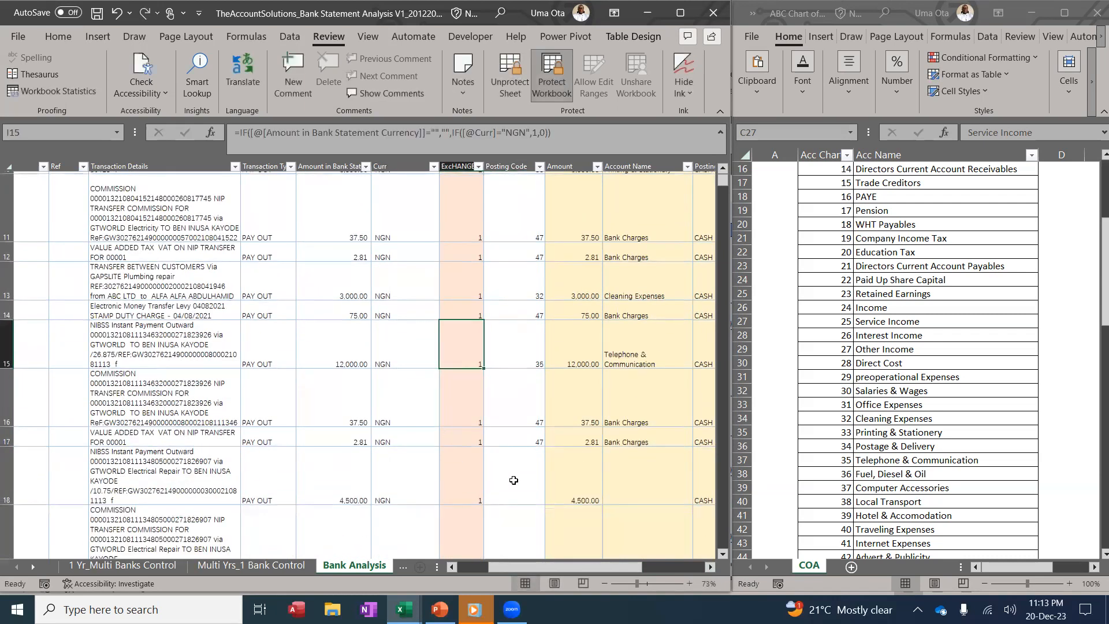
click(523, 480)
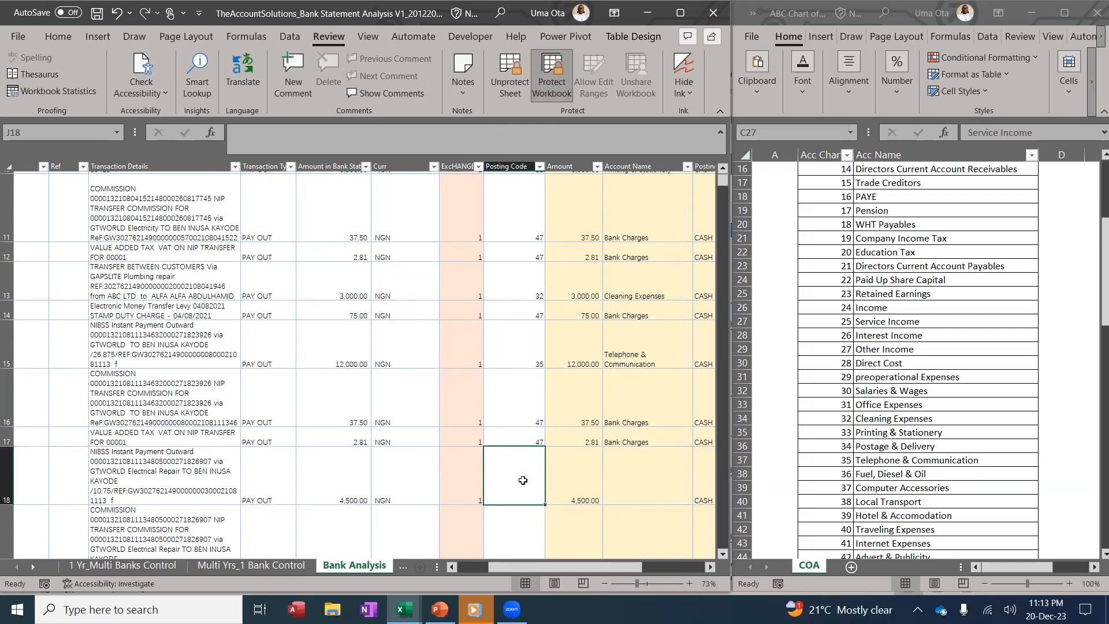
text(36)
key(Return)
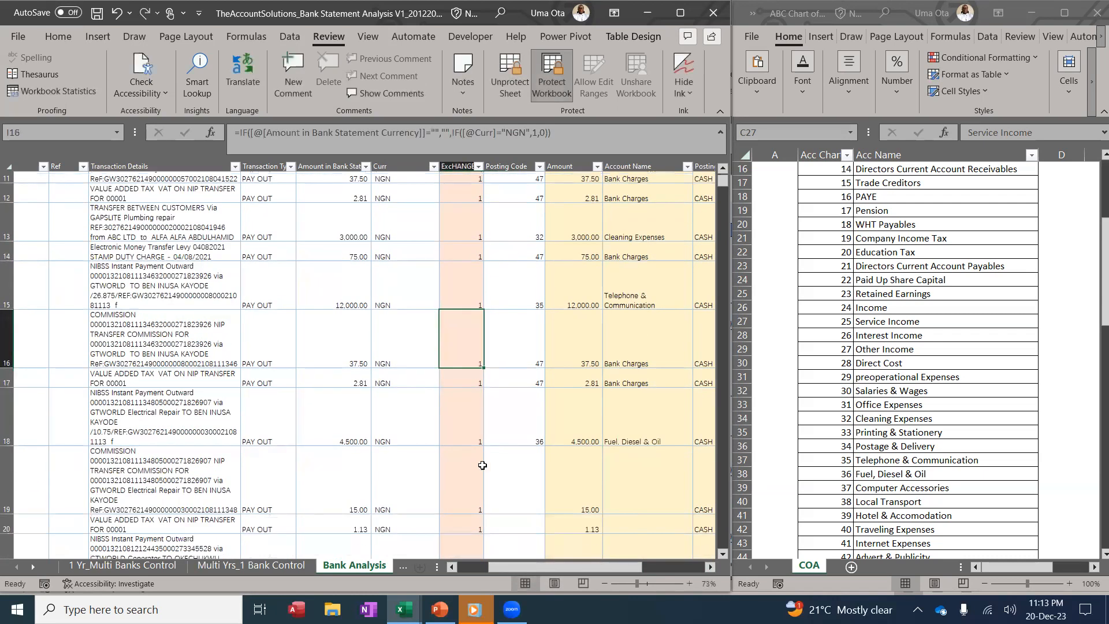
text(47)
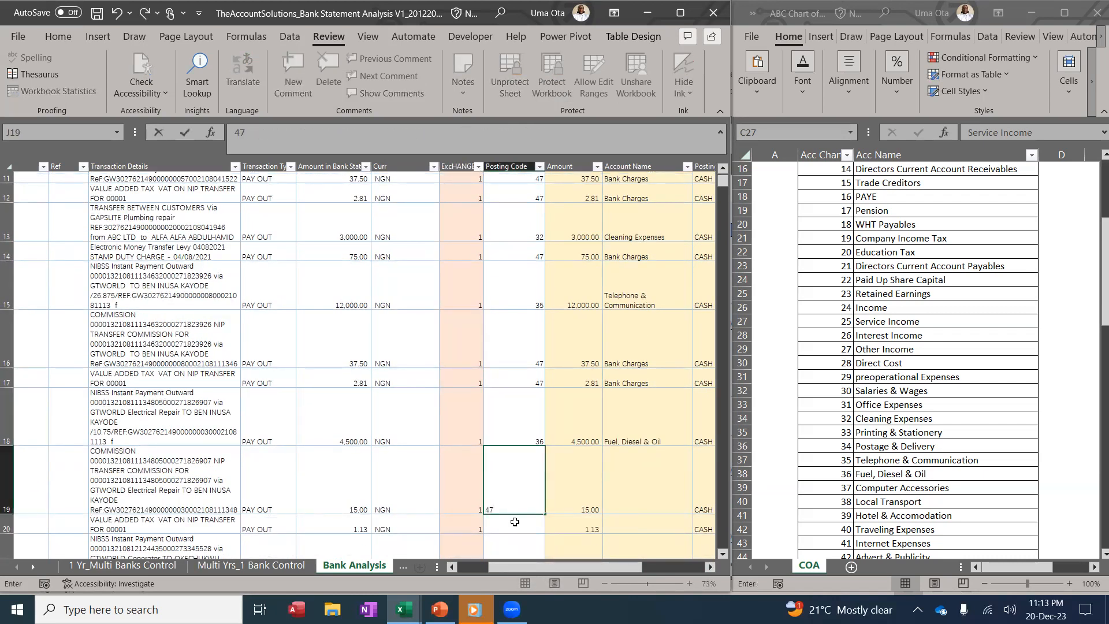
key(Return)
text(47)
click(390, 379)
scroll(456, 398, up, 4)
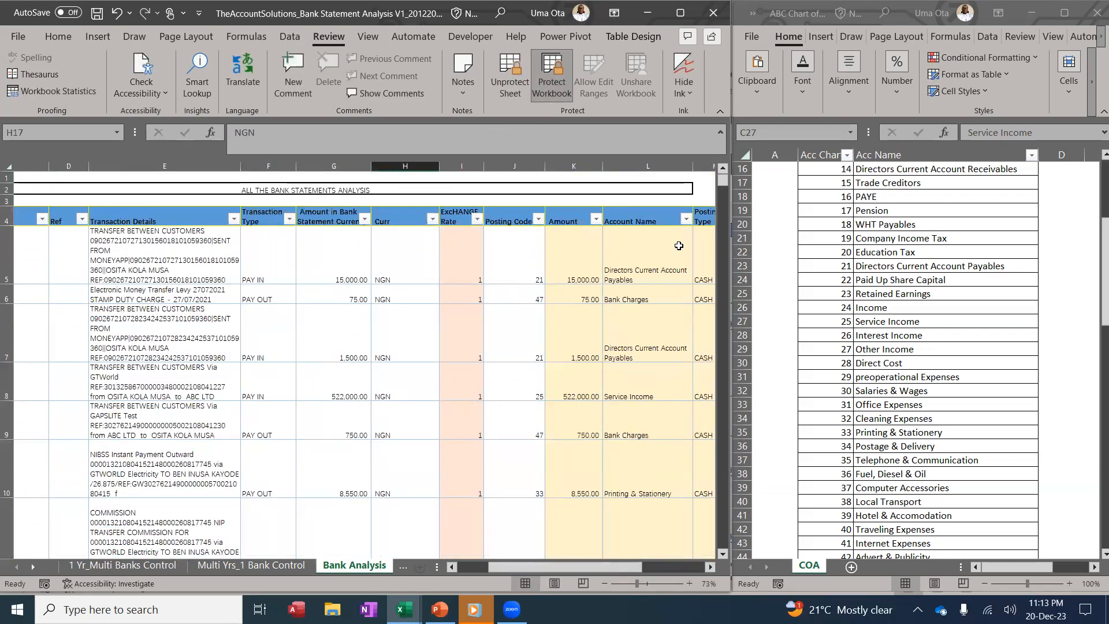
Filter the Account Name column to show only Printing & Stationery transactions
click(686, 218)
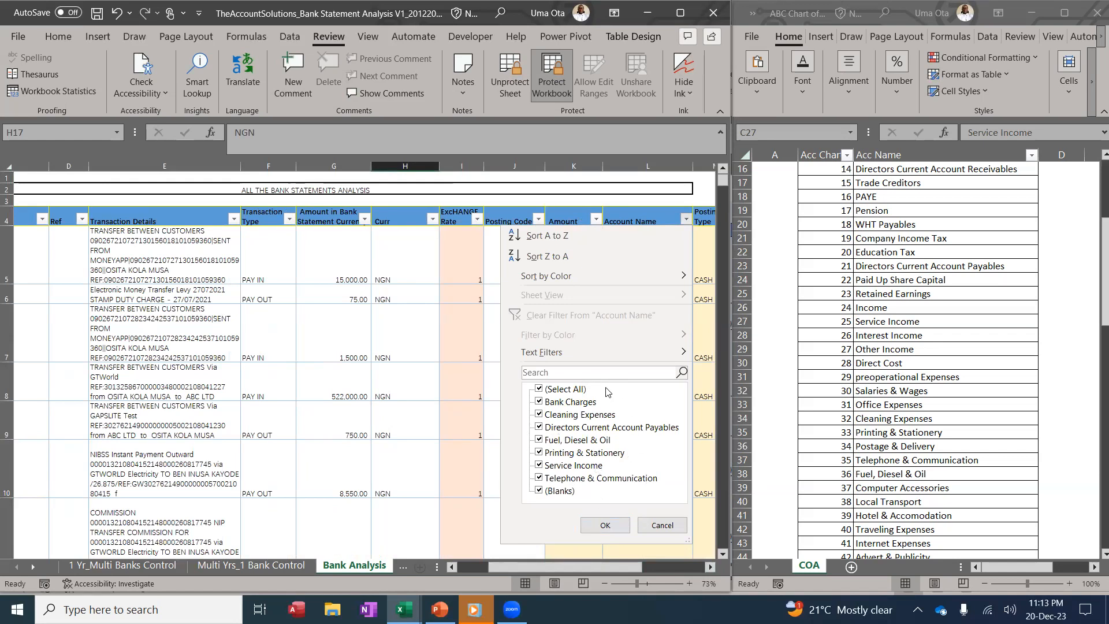
click(539, 389)
click(539, 452)
click(605, 525)
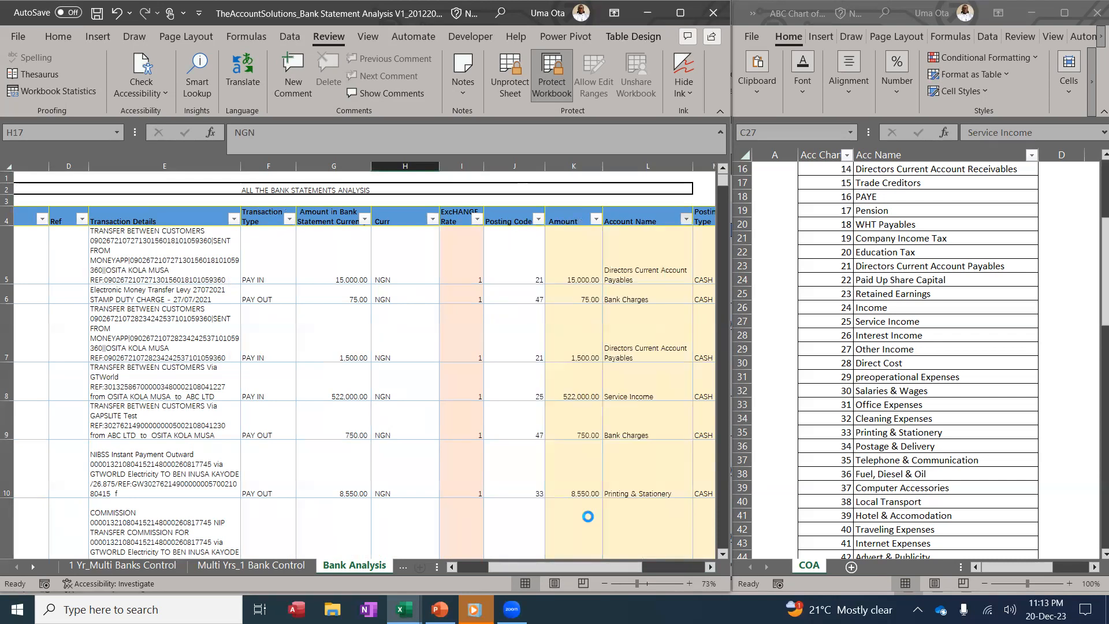
Switch the Account Name filter from Printing & Stationery to Fuel, Diesel & Oil
click(693, 219)
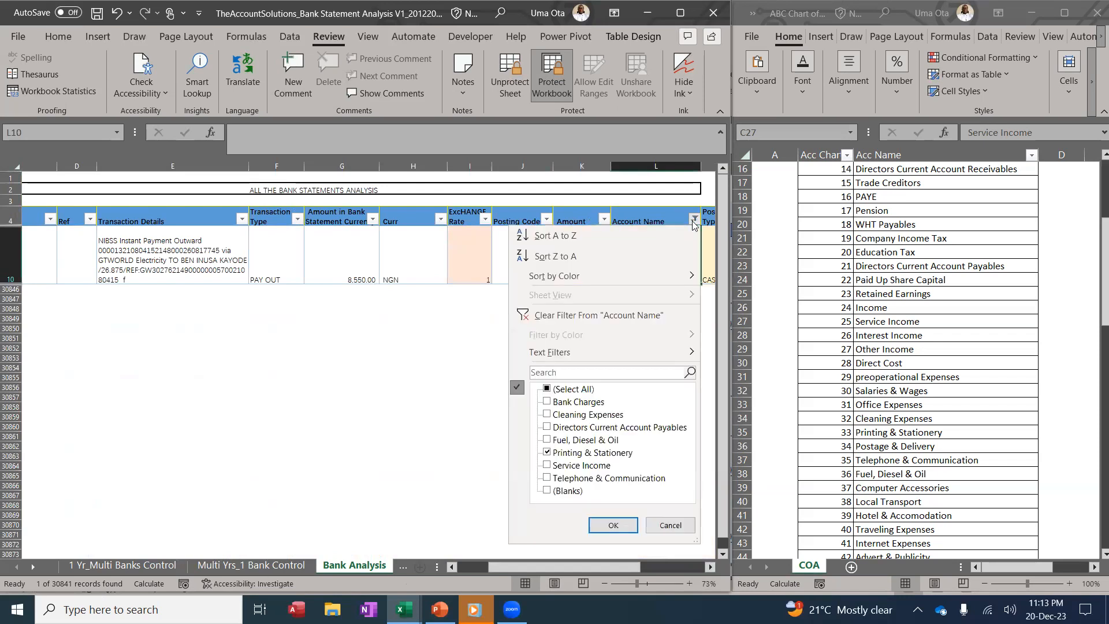
click(548, 454)
click(547, 440)
click(612, 525)
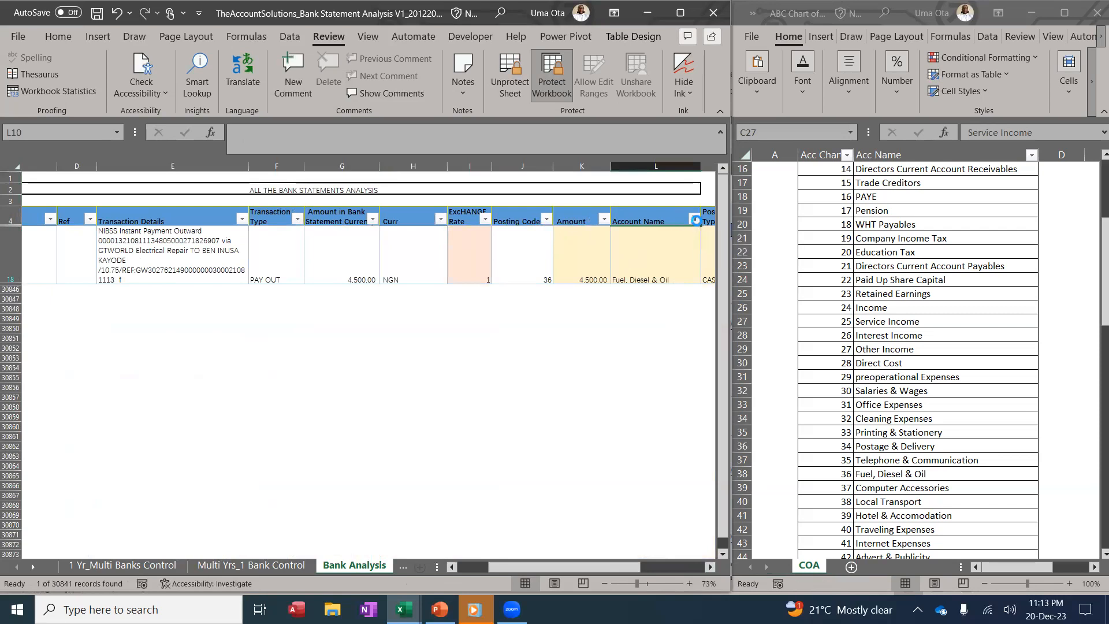
Change the Account Name filter to Bank Charges only, leaving 9 posting-code-47 transactions
click(695, 219)
click(547, 401)
click(547, 440)
click(613, 525)
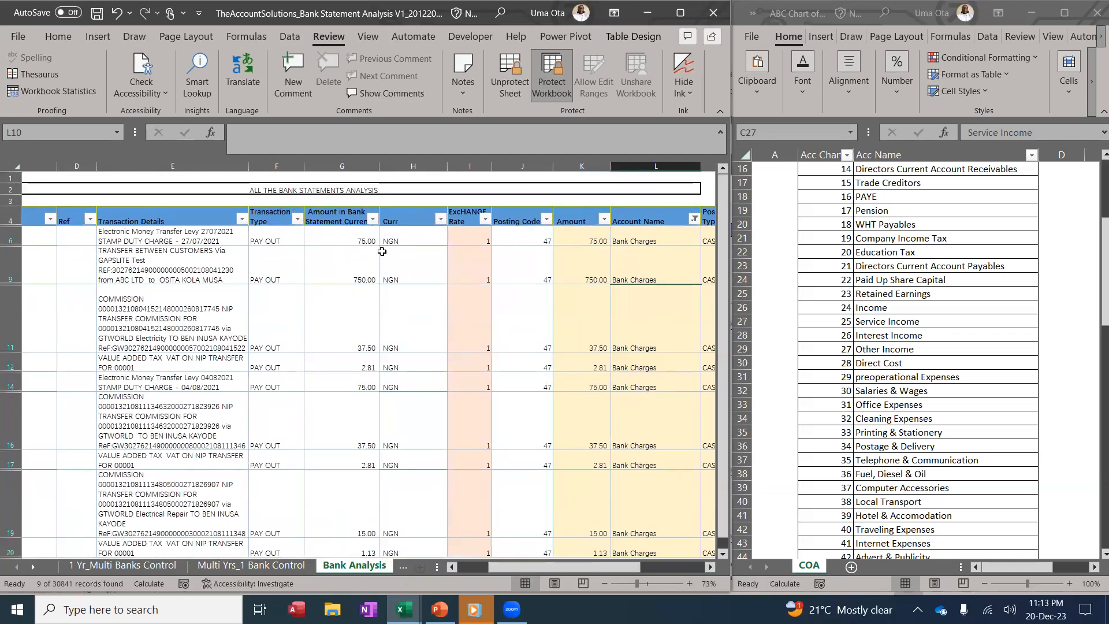
Select the Bank Charges amounts to check their total, then clear the selection
drag(590, 241, 594, 501)
scroll(566, 392, up, 2)
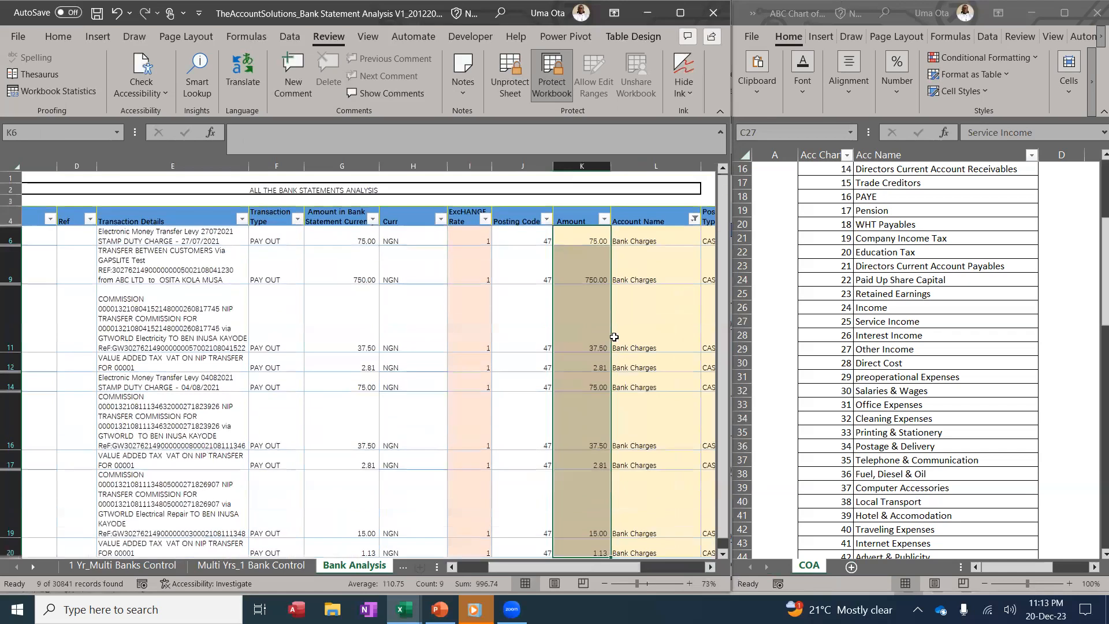
click(591, 320)
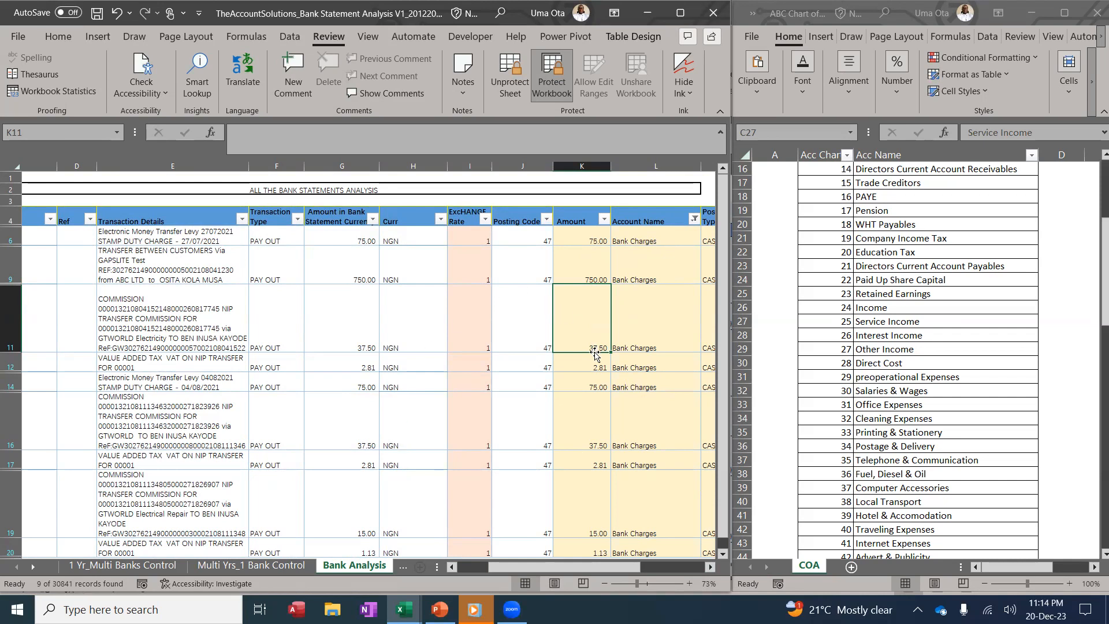
Keep the Account Name filter on Bank Charges and bring up the Transaction Date filter list
click(693, 219)
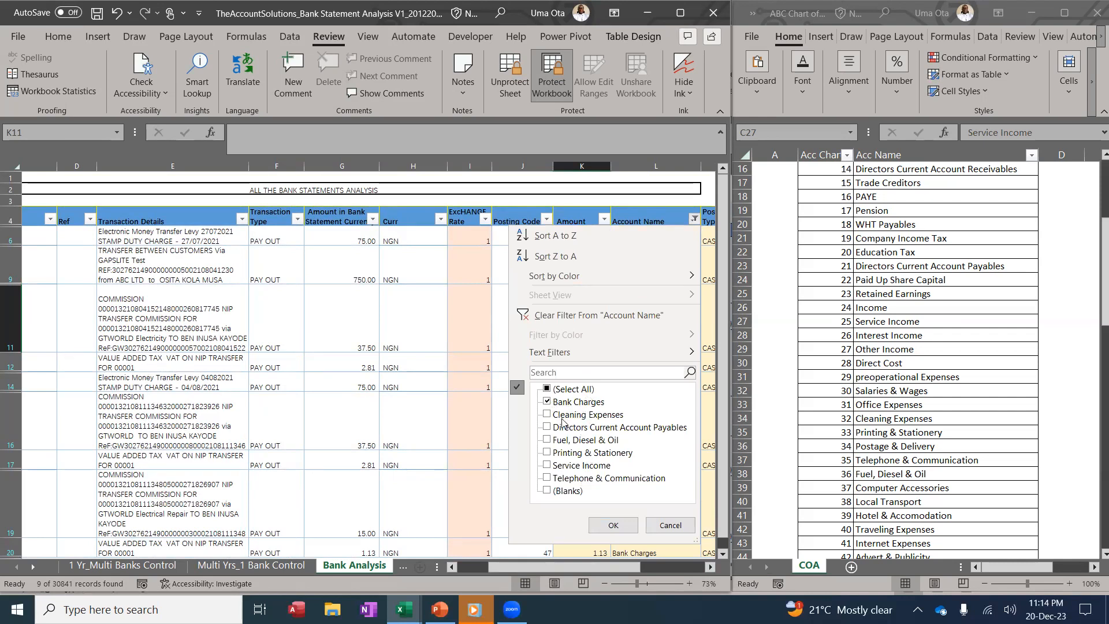
click(613, 525)
drag(558, 566, 526, 566)
click(110, 219)
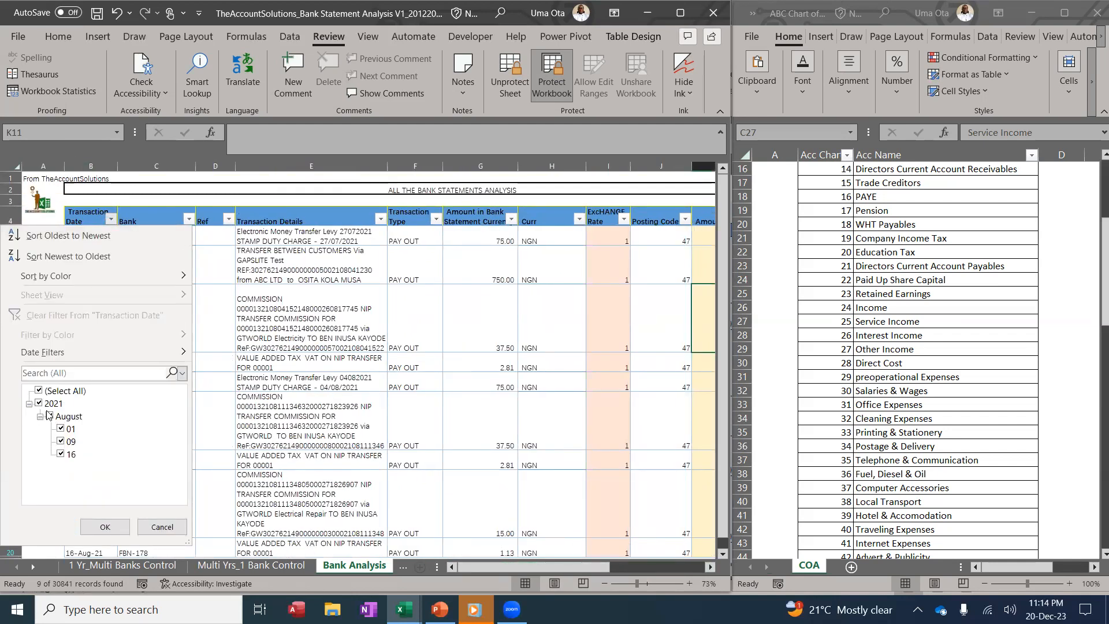
Clear the Account Name filter so all account names show again
click(105, 526)
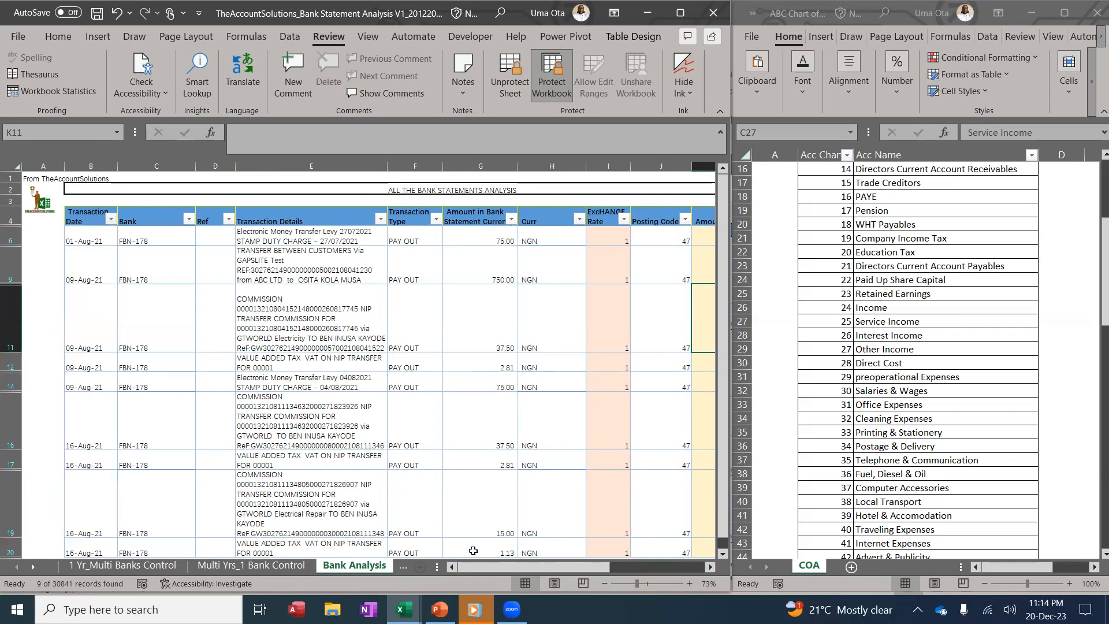
drag(488, 566, 584, 560)
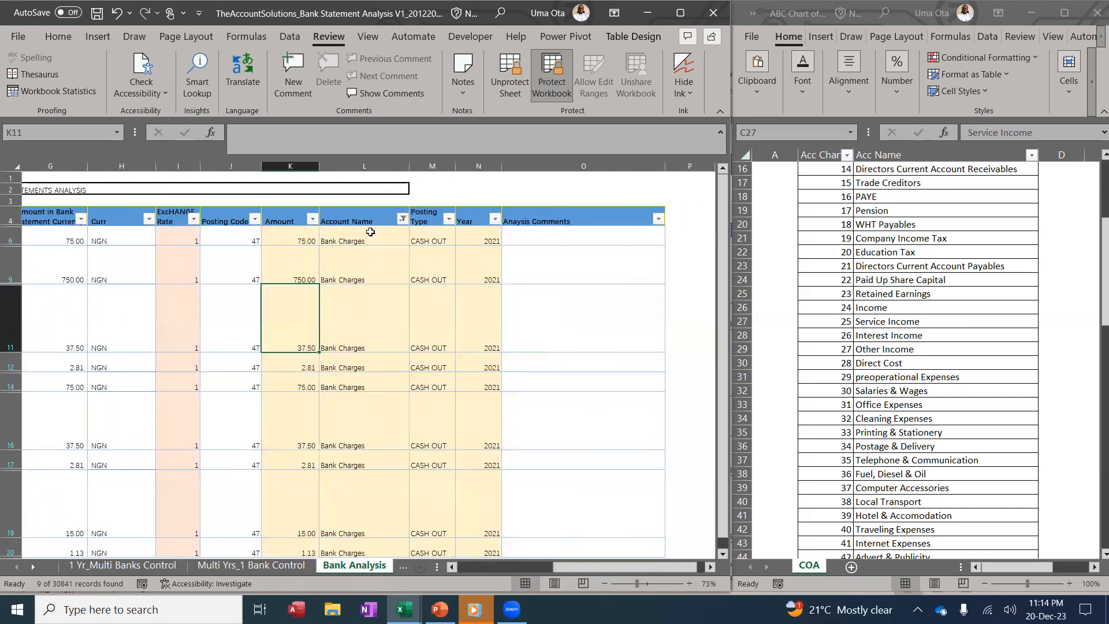
click(402, 218)
click(337, 313)
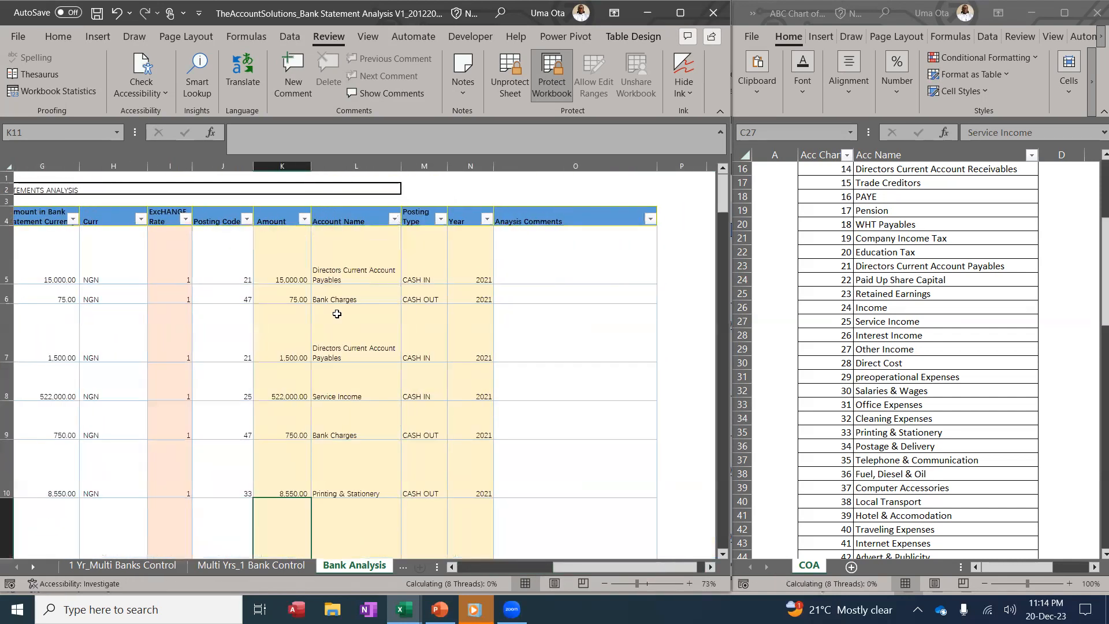
drag(585, 566, 464, 560)
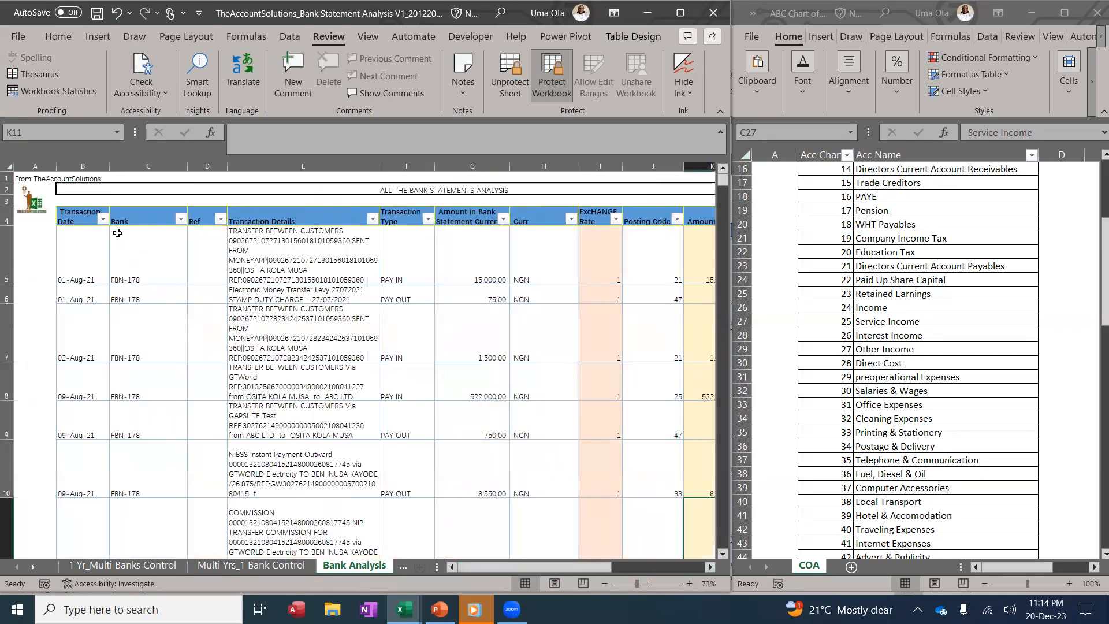
Filter the Transaction Date column to show only 2021 transactions
click(102, 219)
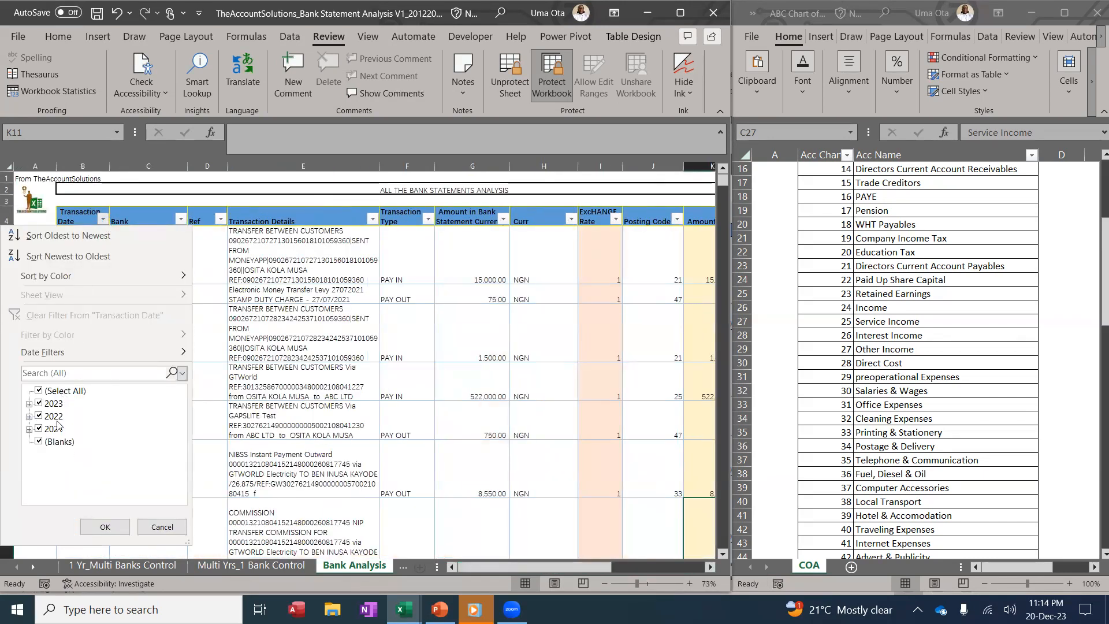
click(41, 391)
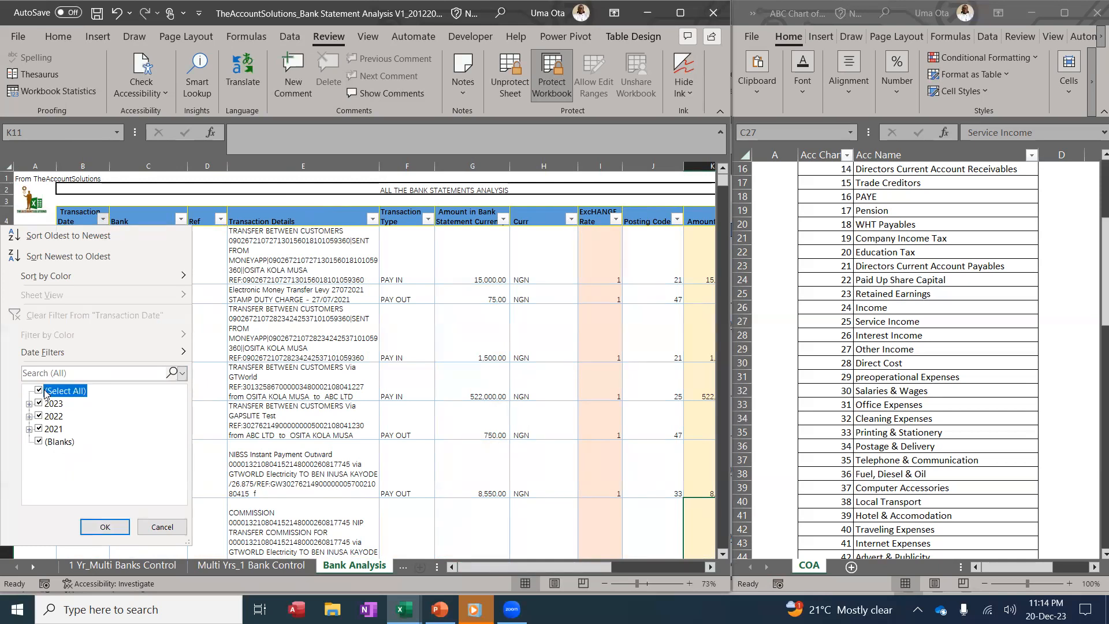
click(39, 403)
click(41, 404)
click(39, 428)
key(Return)
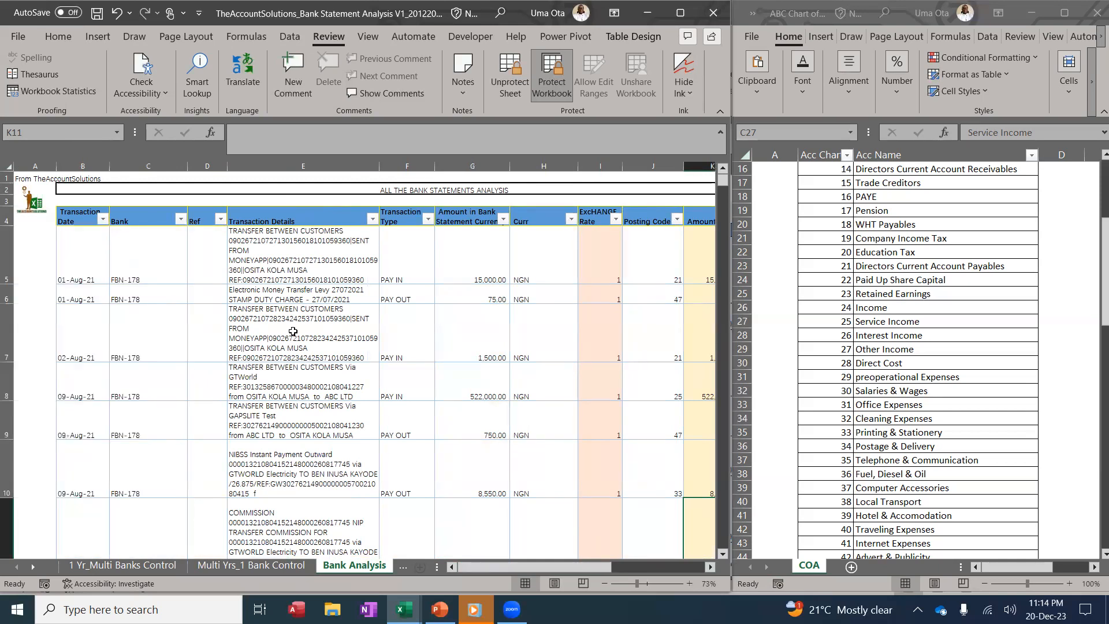
Review the Bank column filter options without changing them
click(180, 219)
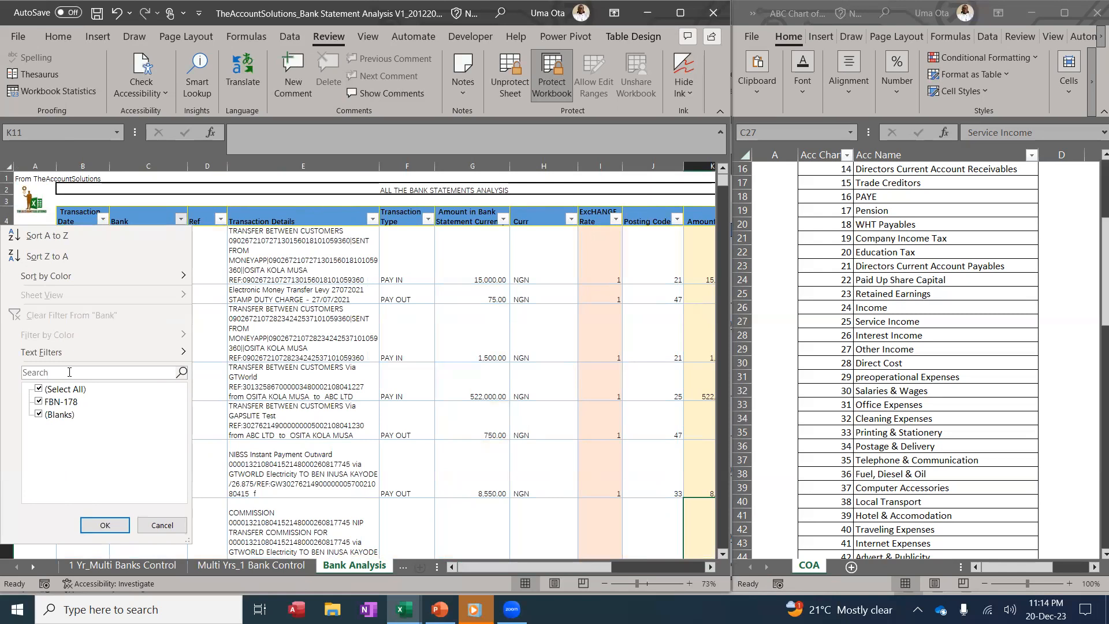
key(Return)
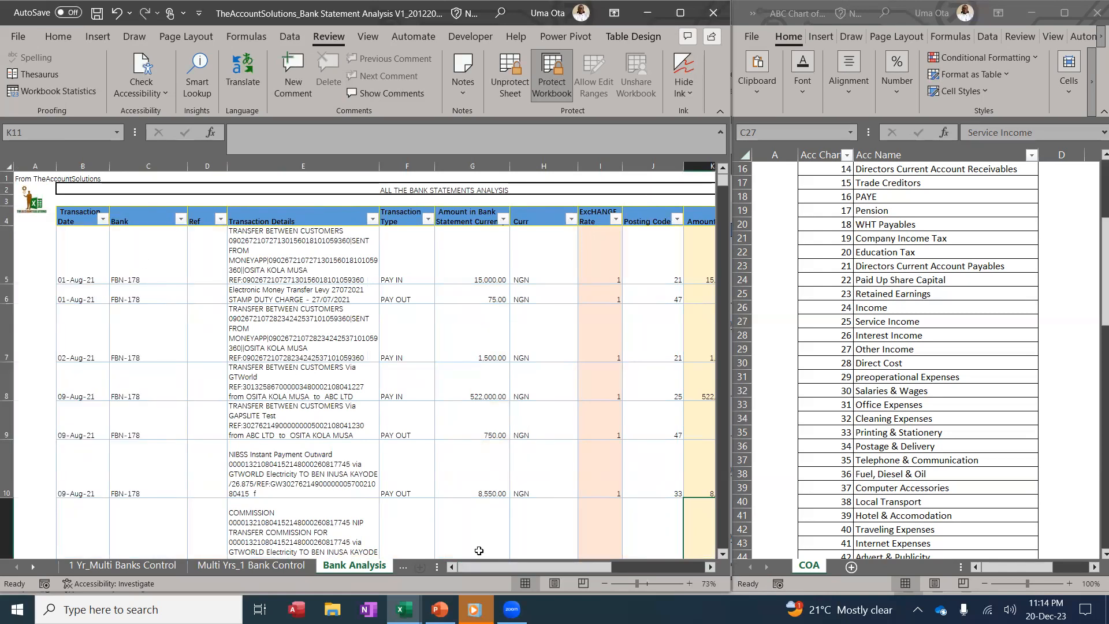
drag(487, 564, 558, 547)
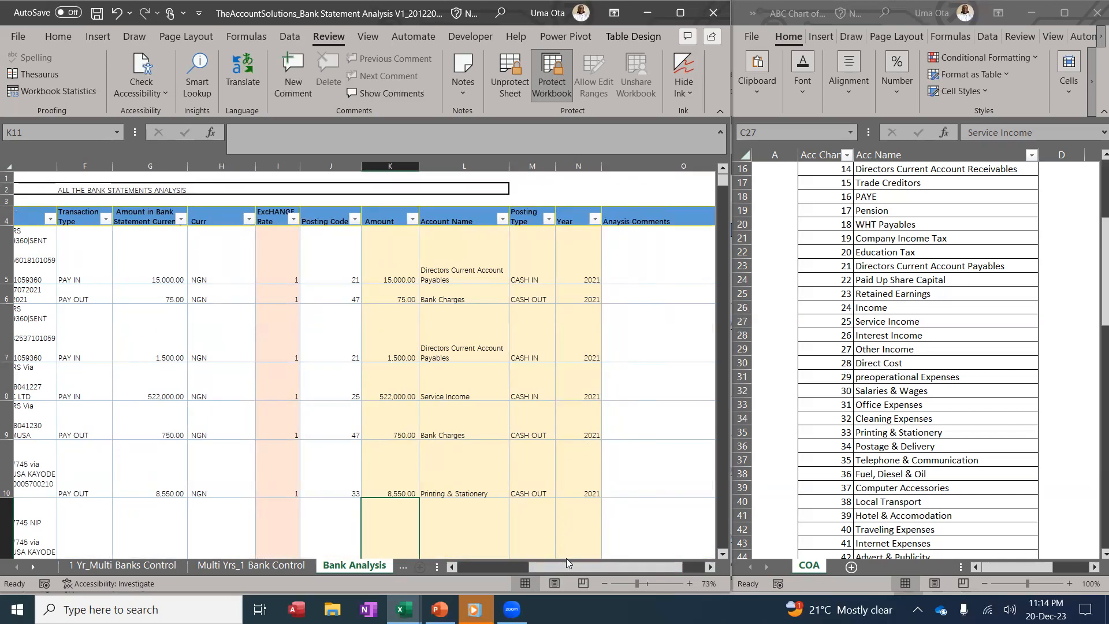
Check G5's 15,000.00 amount and the J5, J7, J9 posting codes, then maximize the window
drag(568, 563, 541, 560)
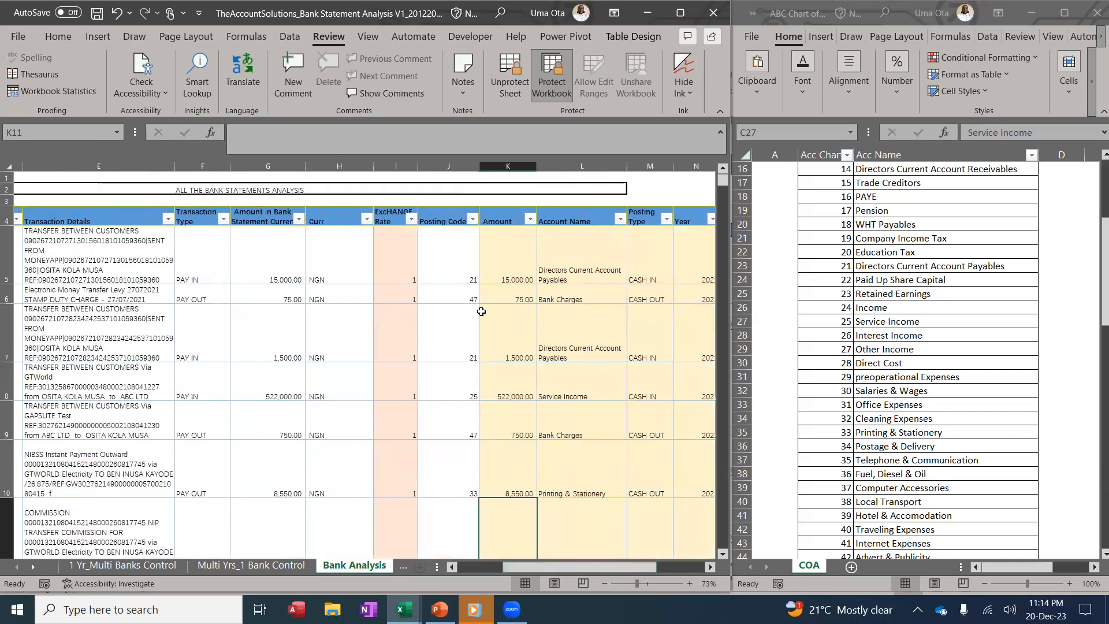
click(297, 247)
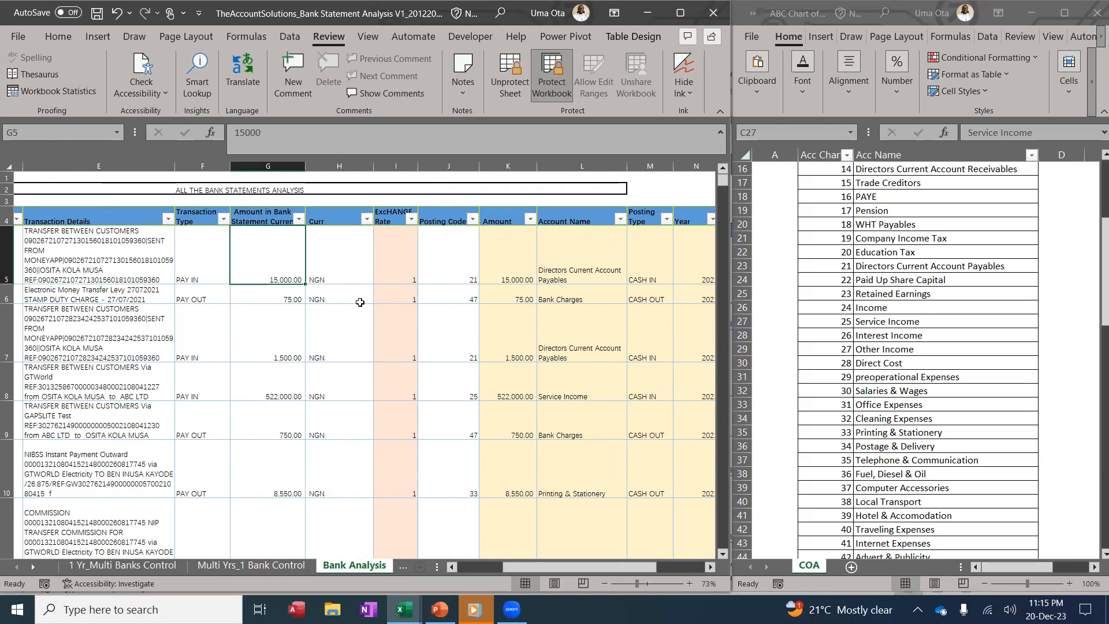
click(451, 260)
click(472, 322)
click(458, 413)
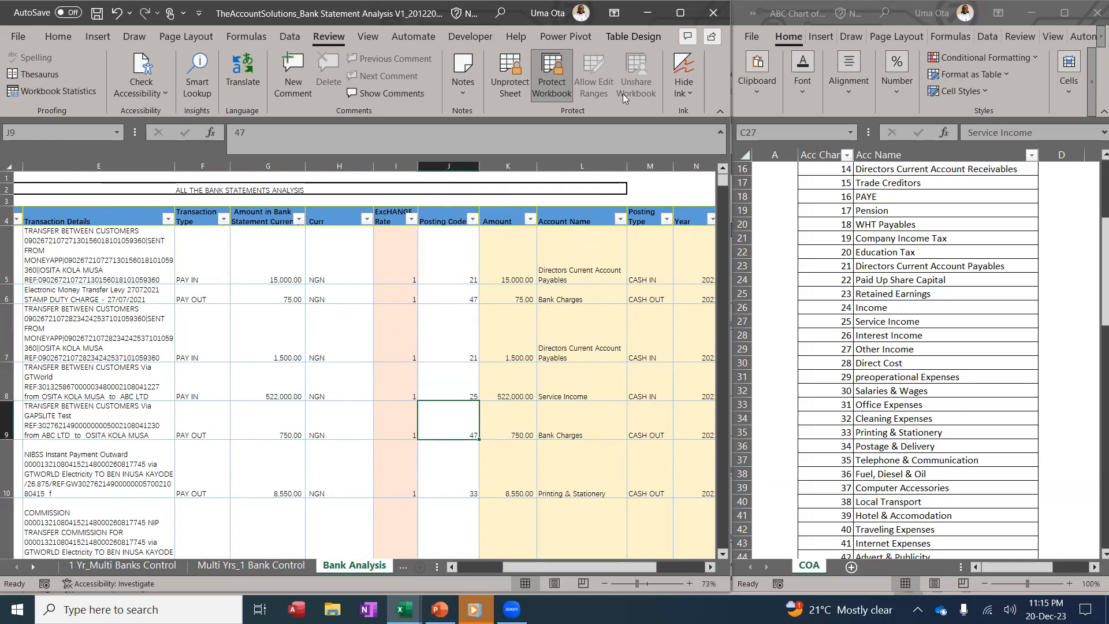
click(677, 14)
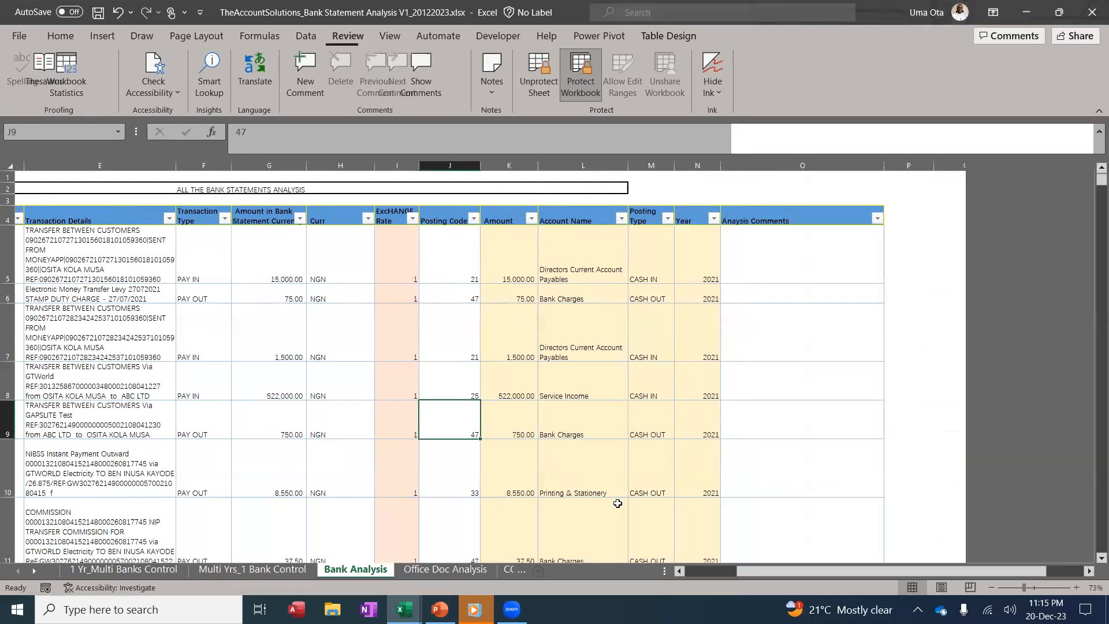
Go to the COA sheet to review the Acc Chart of account numbers and names
click(631, 15)
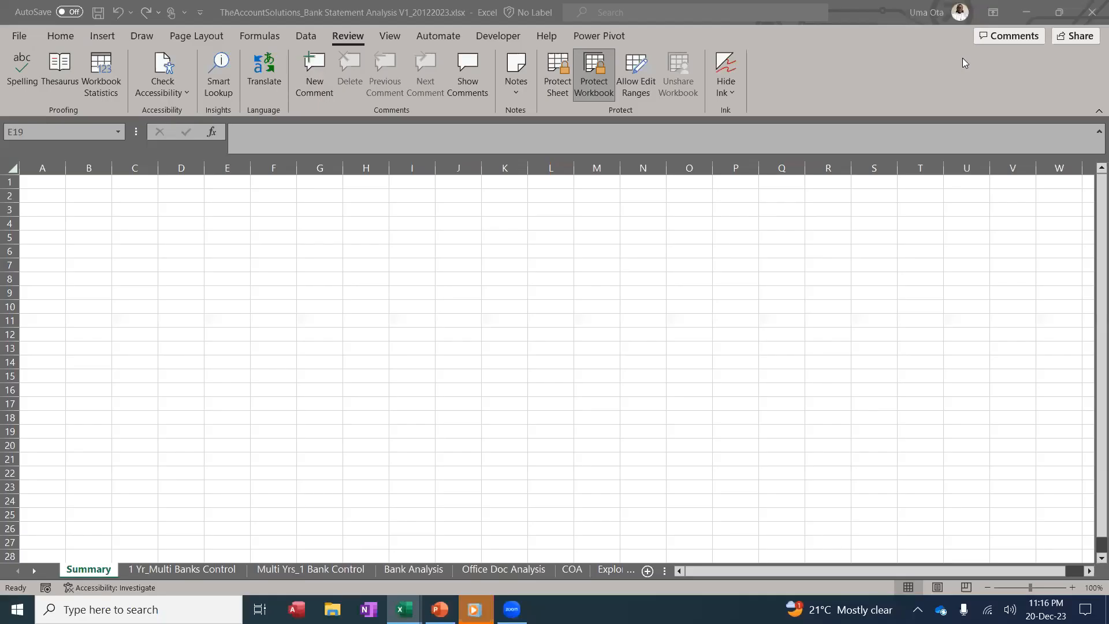
click(611, 334)
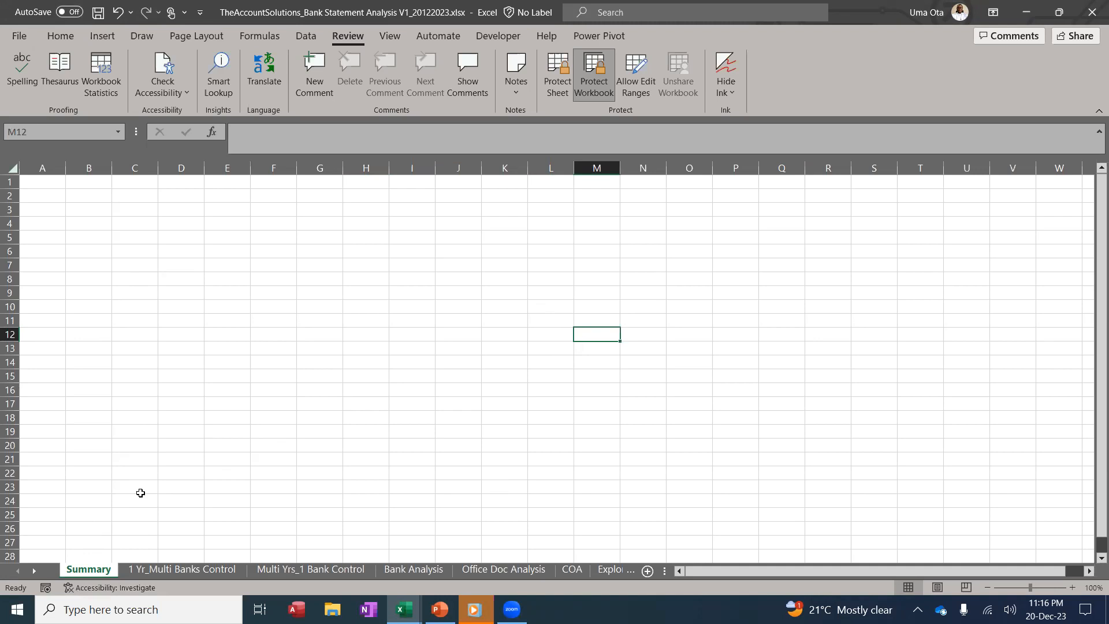
click(35, 572)
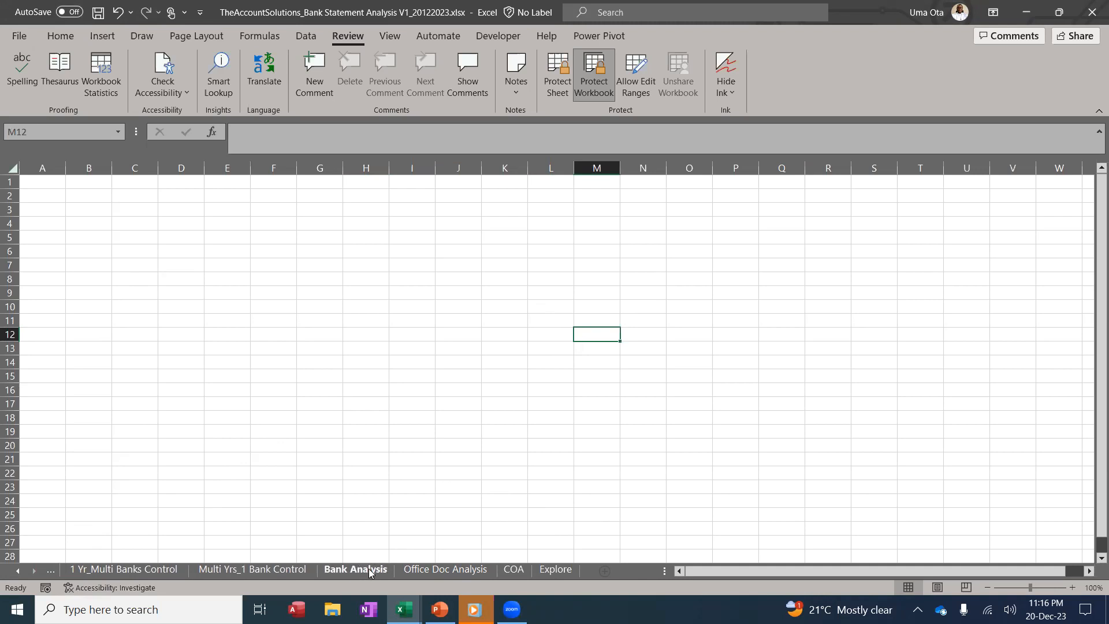
click(510, 572)
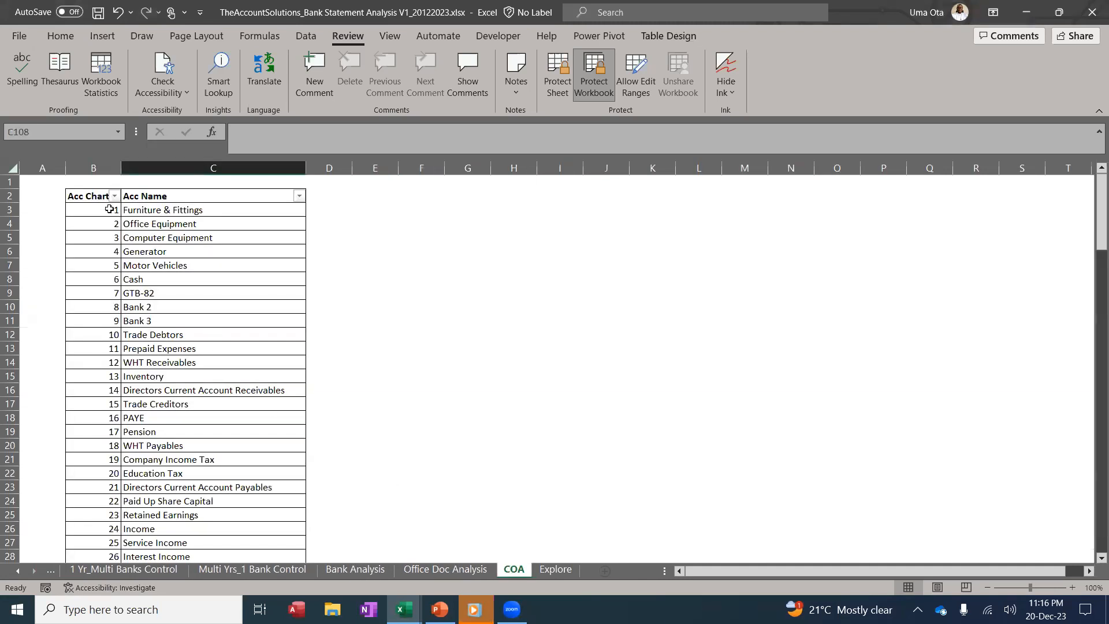
click(95, 196)
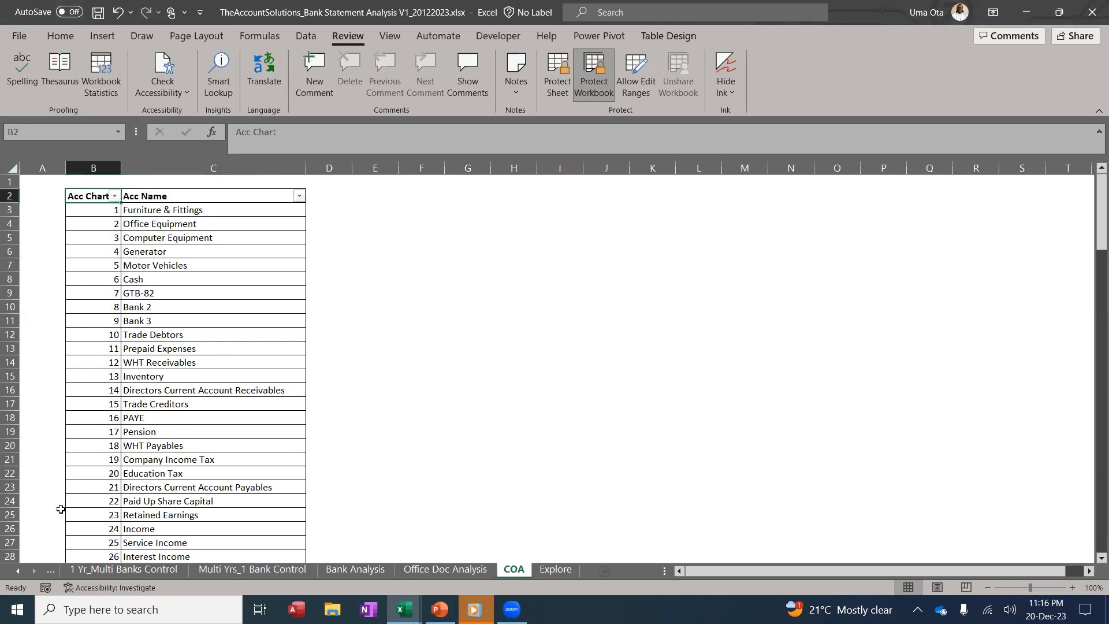
click(18, 570)
On the Summary sheet, enter 'Account Name' in B3 and widen column B to fit
click(84, 570)
click(91, 208)
text(Acc)
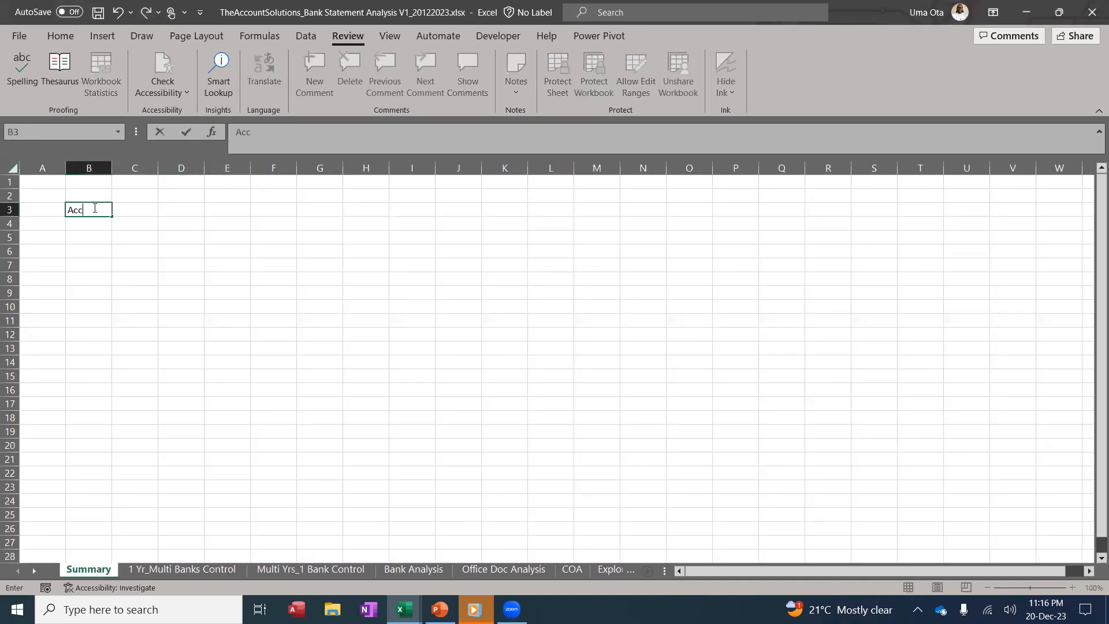
text(ount nam)
key(BackSpace)
key(BackSpace)
text(Nam)
click(283, 310)
drag(112, 168, 221, 173)
Start an =IF( formula in cell C3 for the first year heading
click(252, 214)
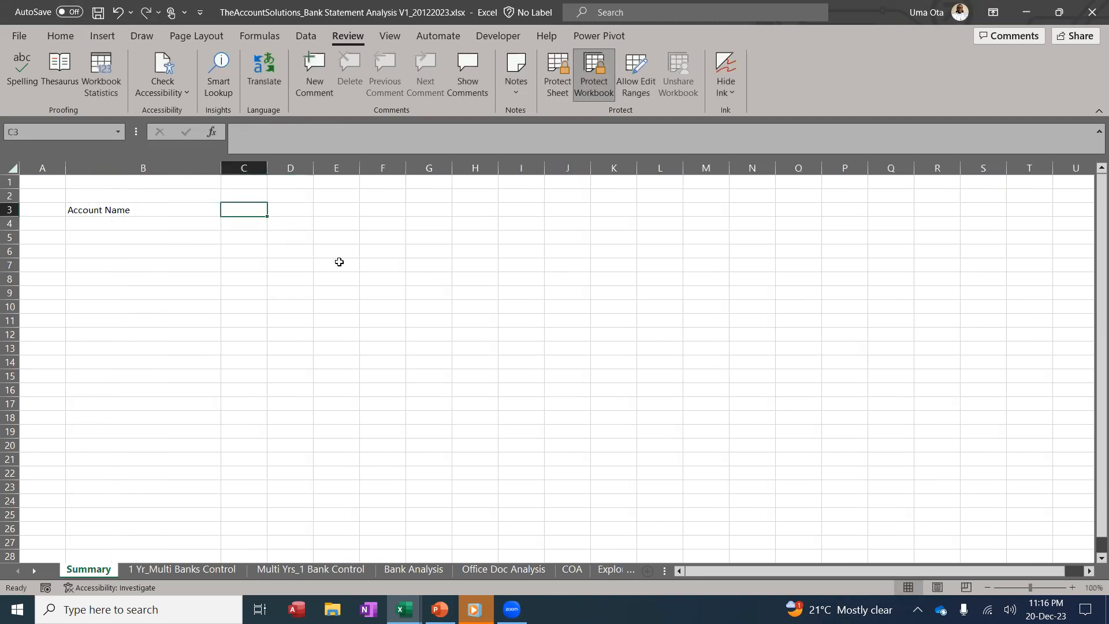
text(202)
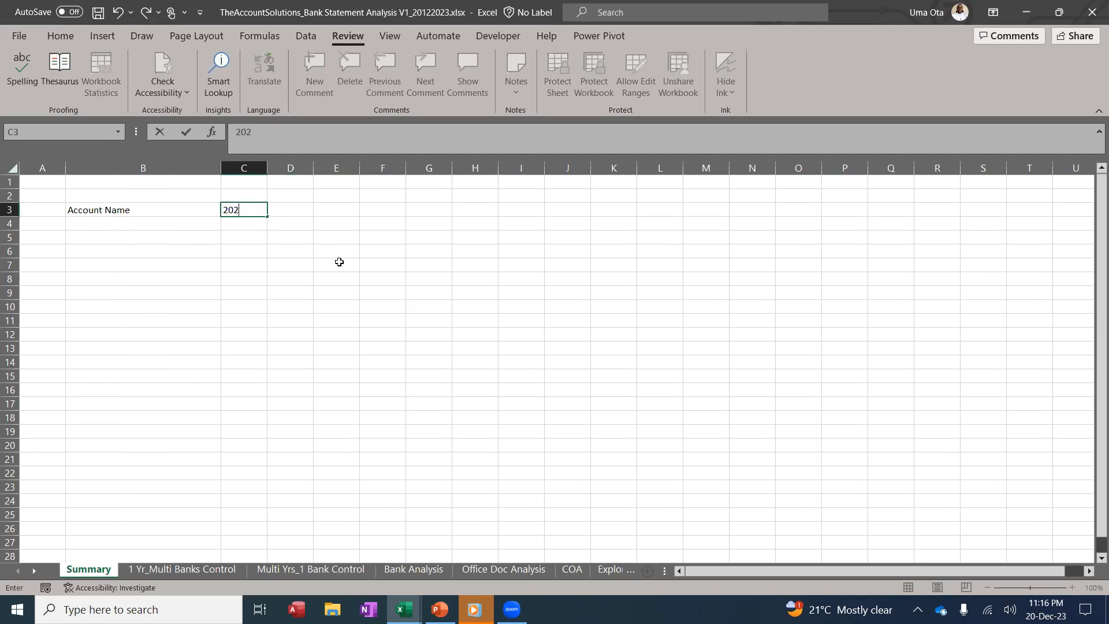
key(BackSpace)
key(BackSpace)
key(Return)
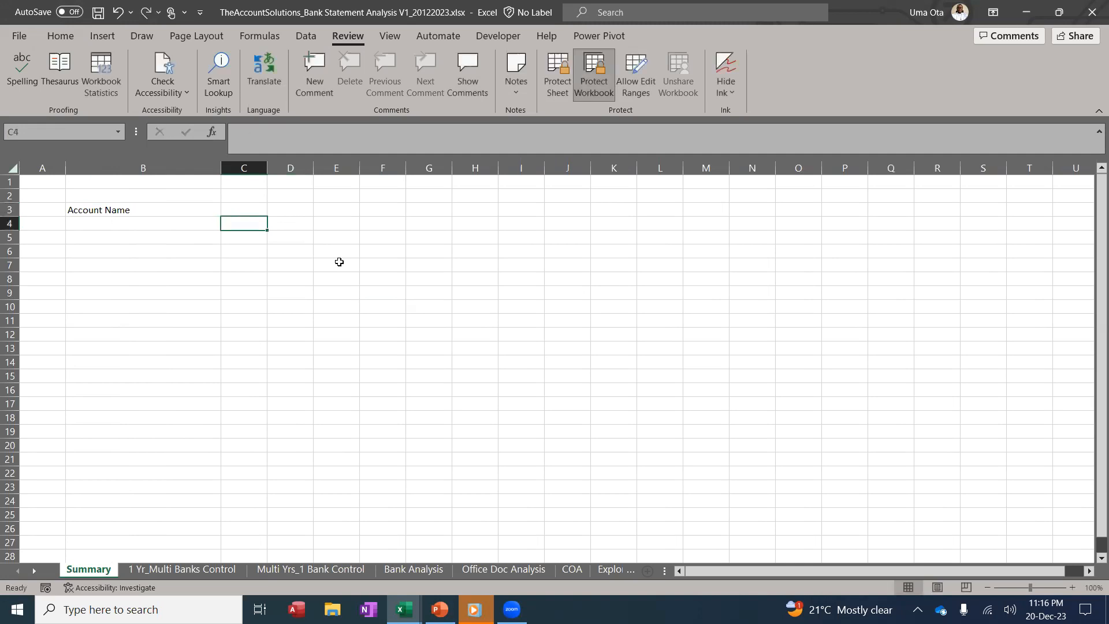
key(Up)
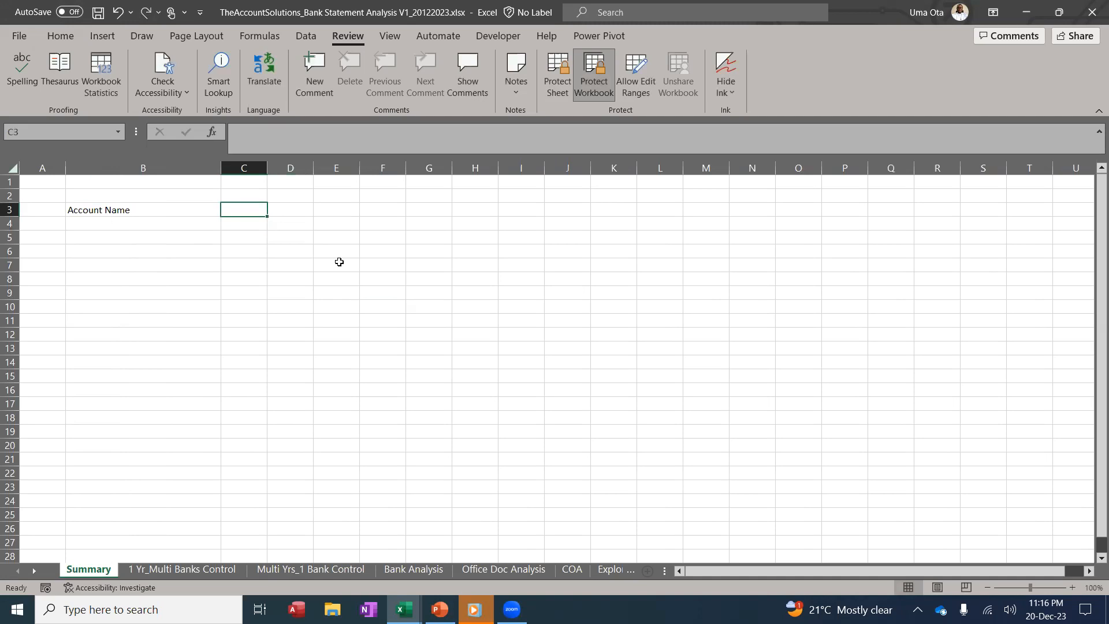
text(=IF()
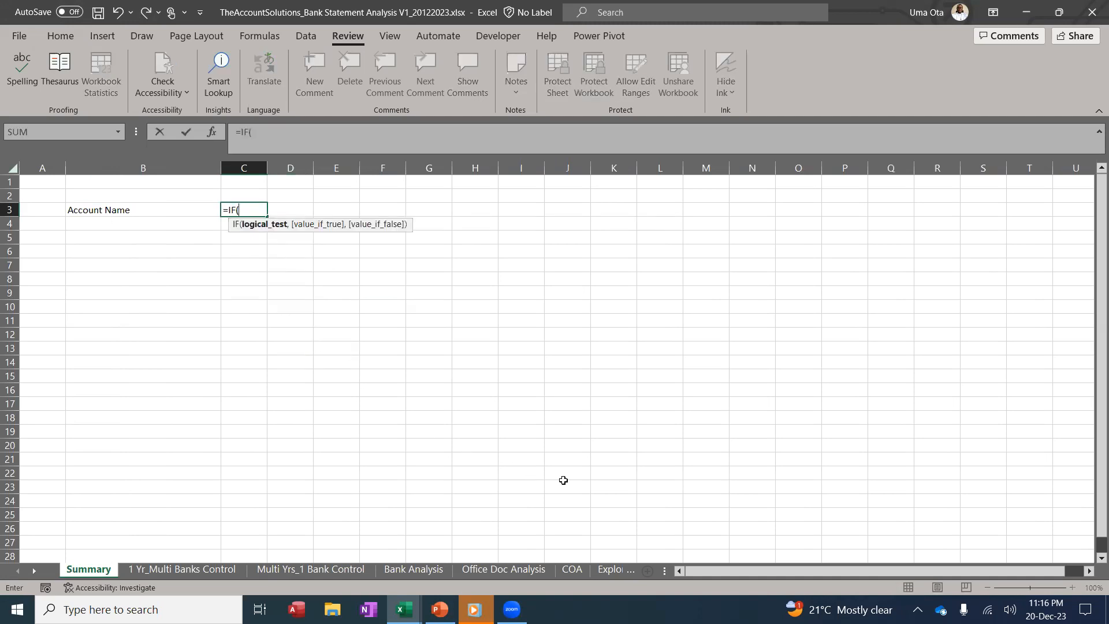
Complete C3 as =IF('Multi Yrs_1 Bank Control'!C26="","",'Multi Yrs_1 Bank Control'!C26)
click(190, 569)
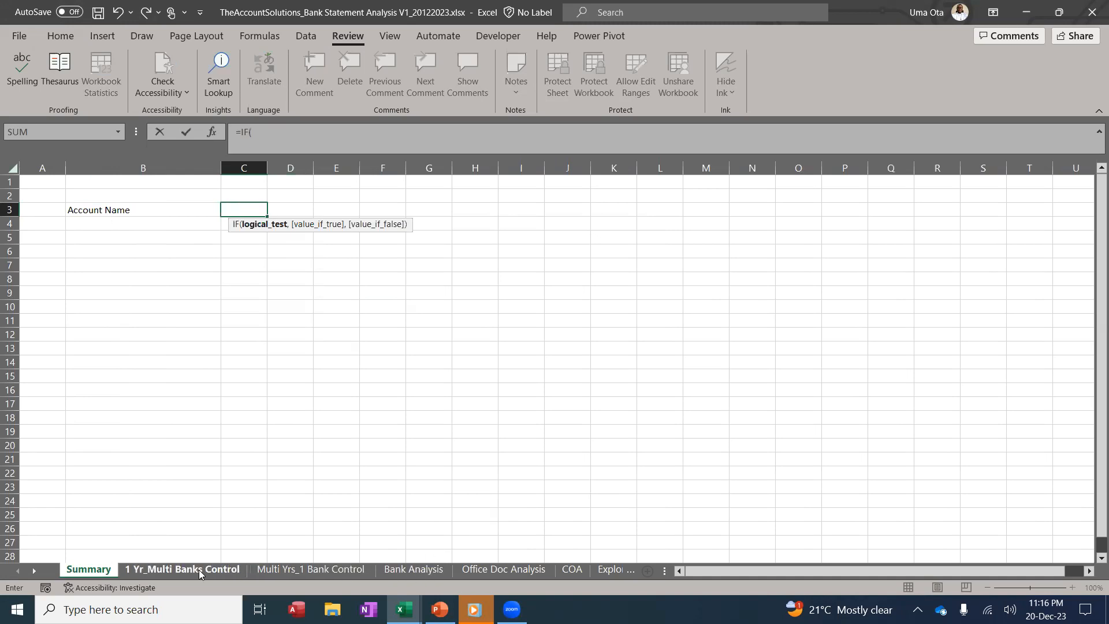
click(269, 571)
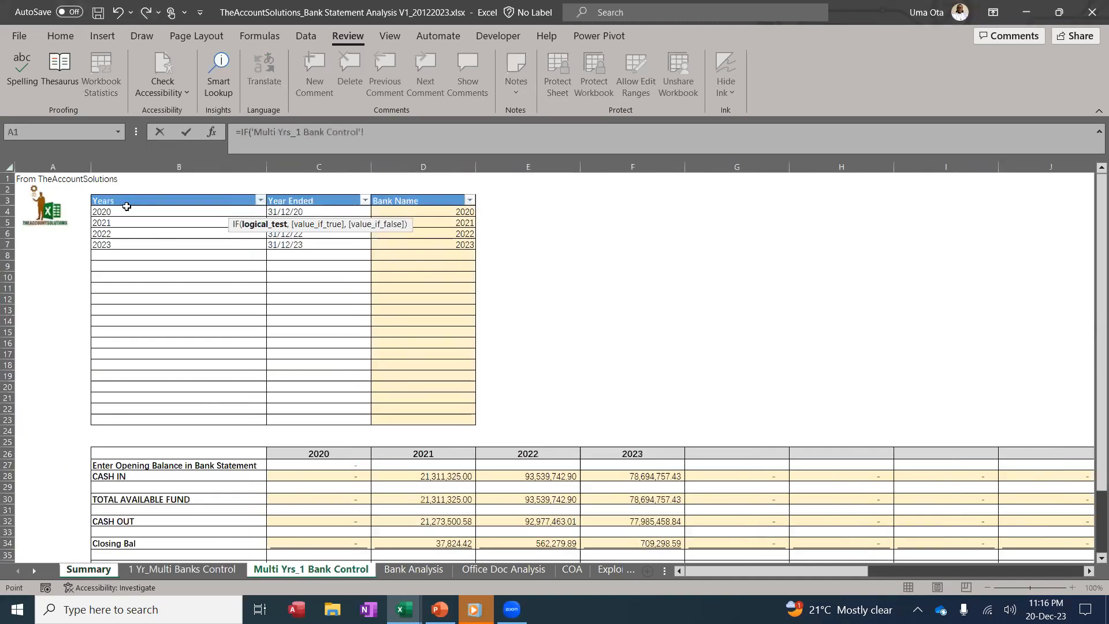
click(329, 454)
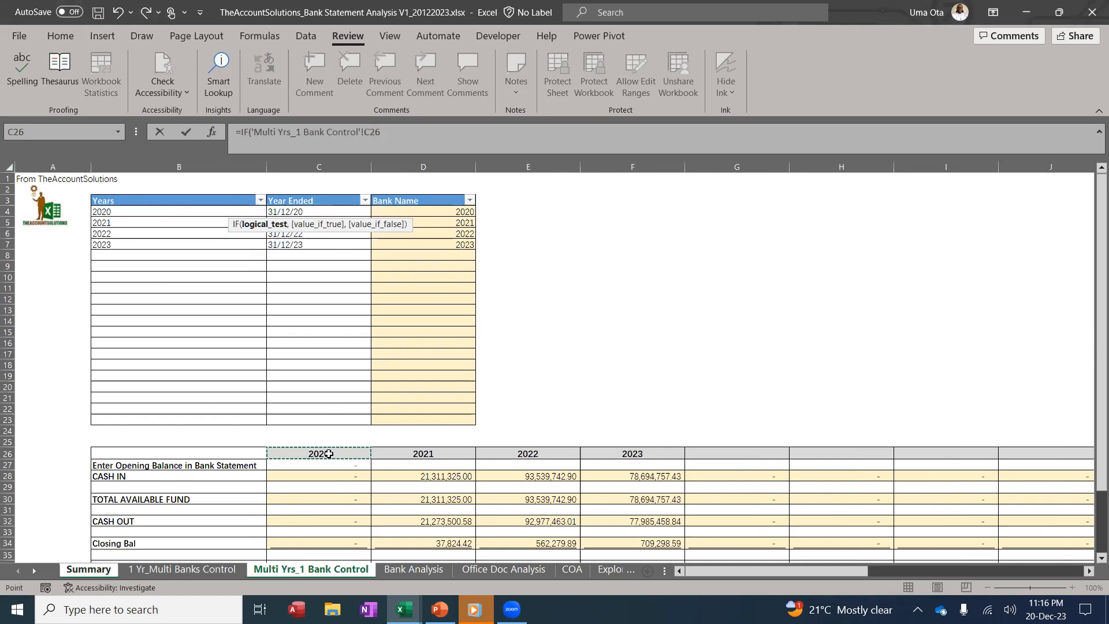
text(="","",)
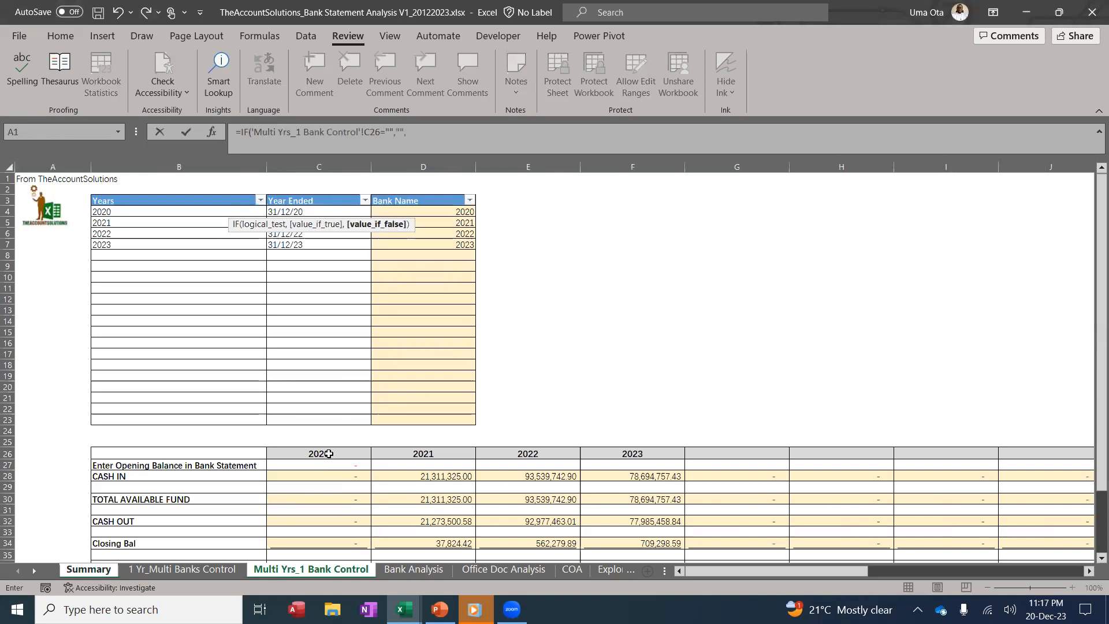
click(328, 453)
text())
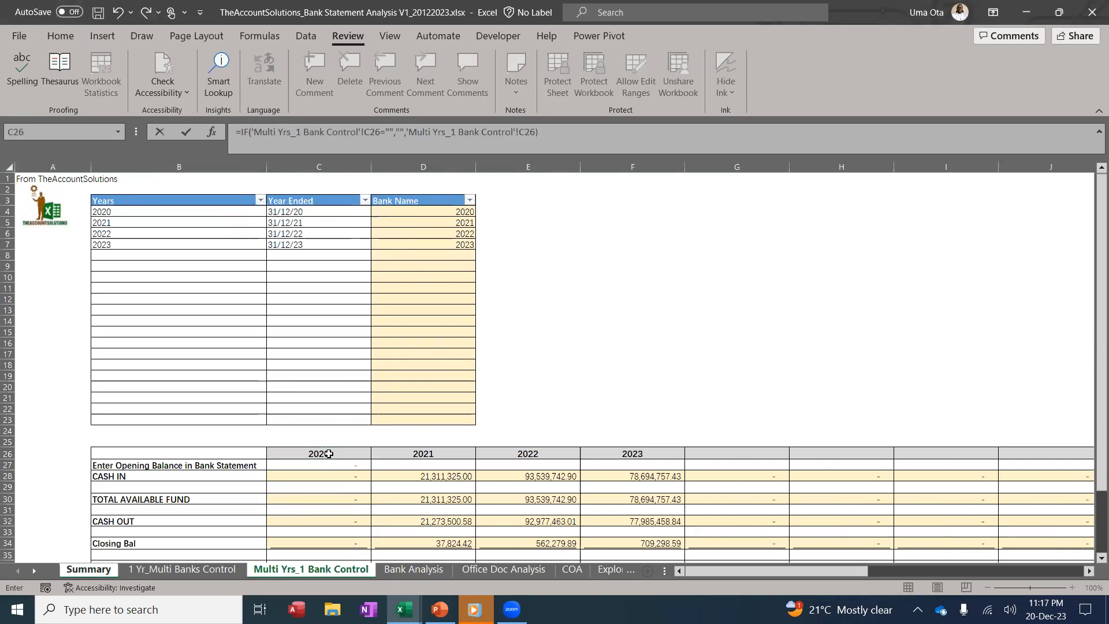
key(Return)
Fill the C3 year formula across row 3 through column Q
click(248, 209)
drag(267, 216, 919, 187)
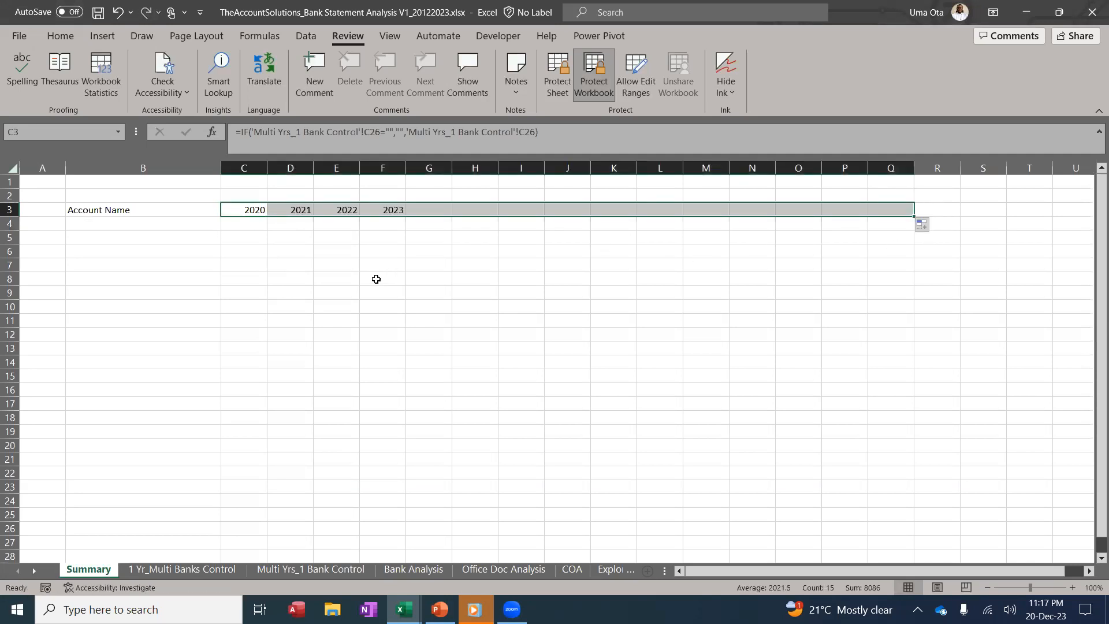
click(376, 280)
Apply and then remove bold across the whole Summary sheet
click(12, 168)
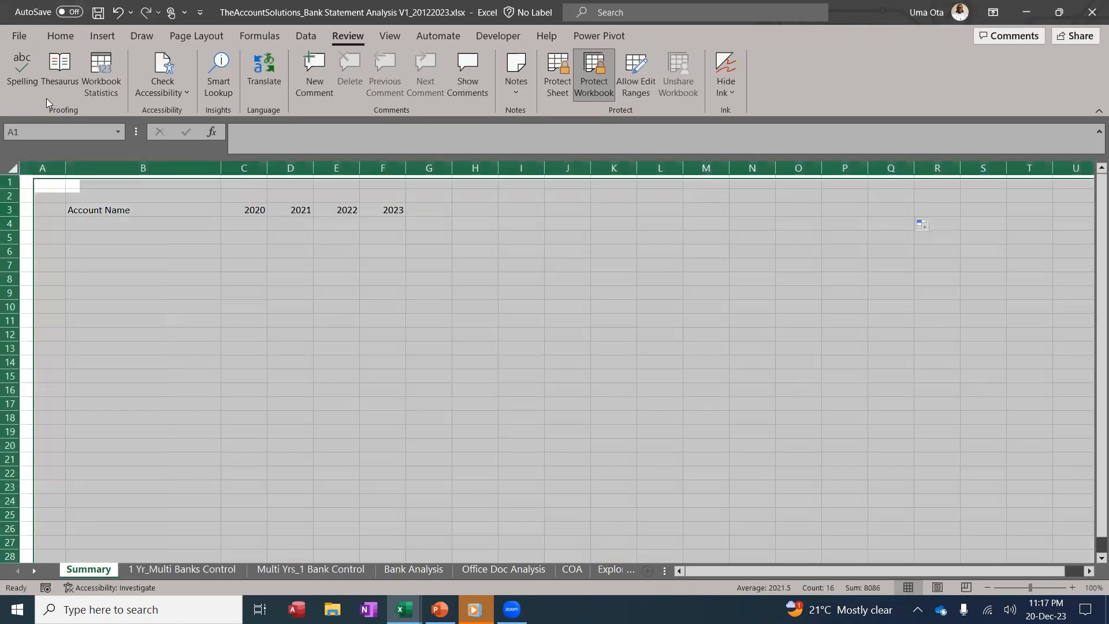
click(60, 38)
click(82, 86)
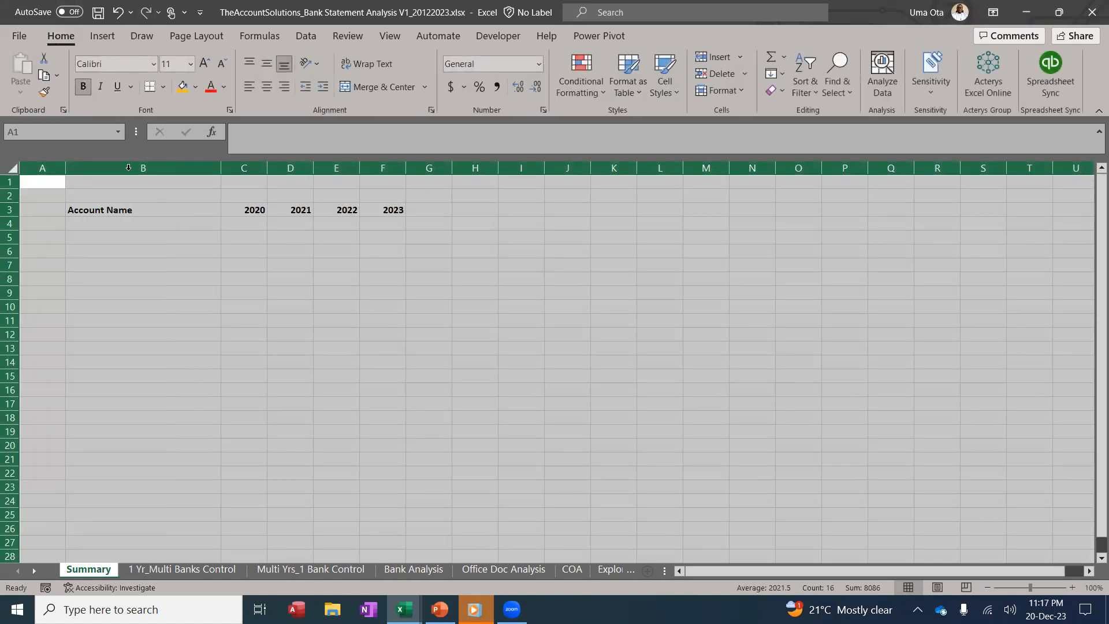
click(85, 93)
Make the row 3 headings bold in Tahoma font
click(11, 210)
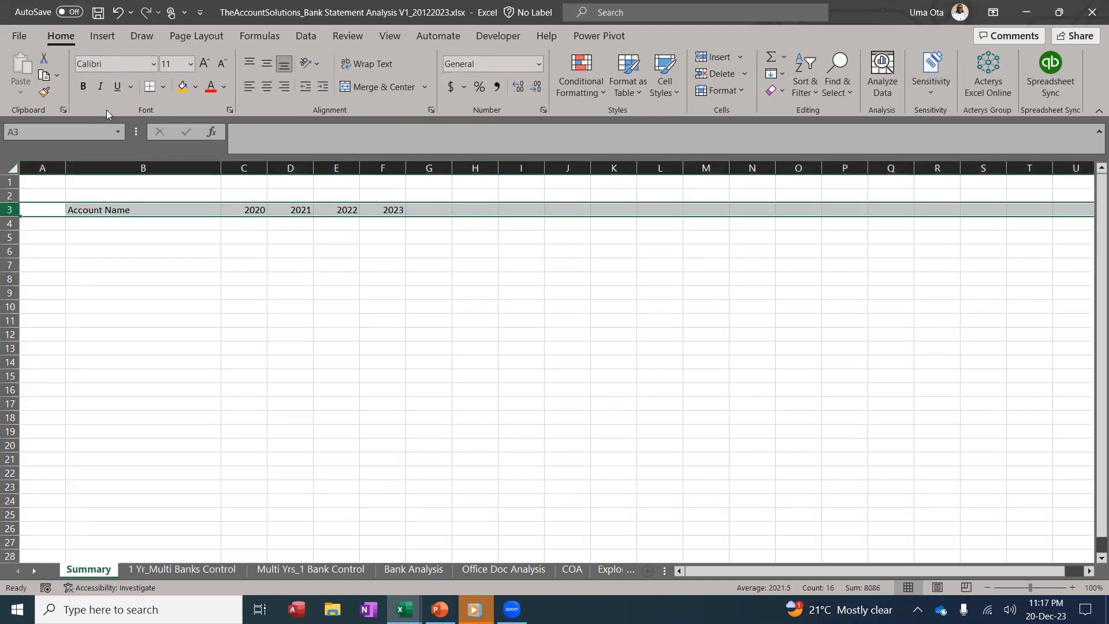
click(81, 86)
click(108, 63)
text(Tahoma)
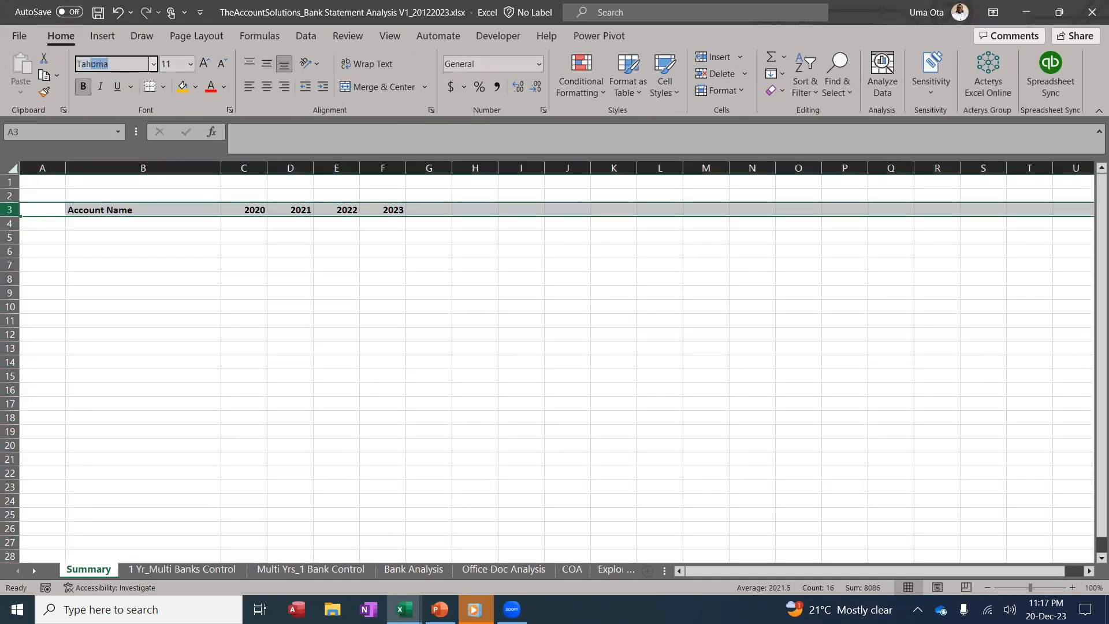
key(Return)
click(434, 353)
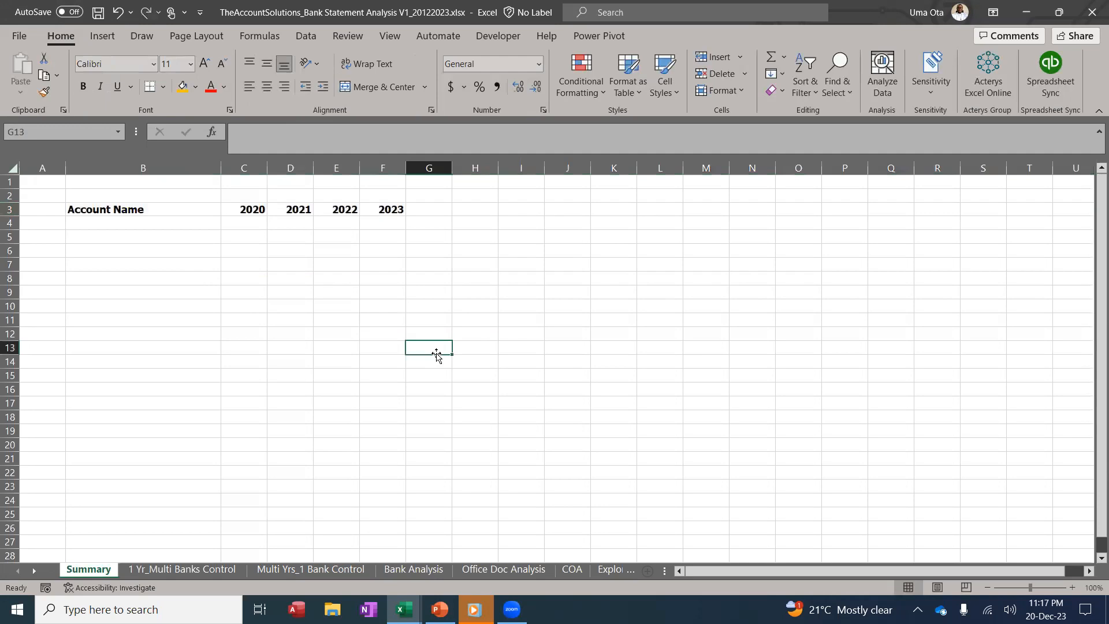
Widen columns C through S on the Summary sheet
click(248, 167)
drag(248, 164, 965, 203)
drag(267, 170, 319, 174)
click(260, 209)
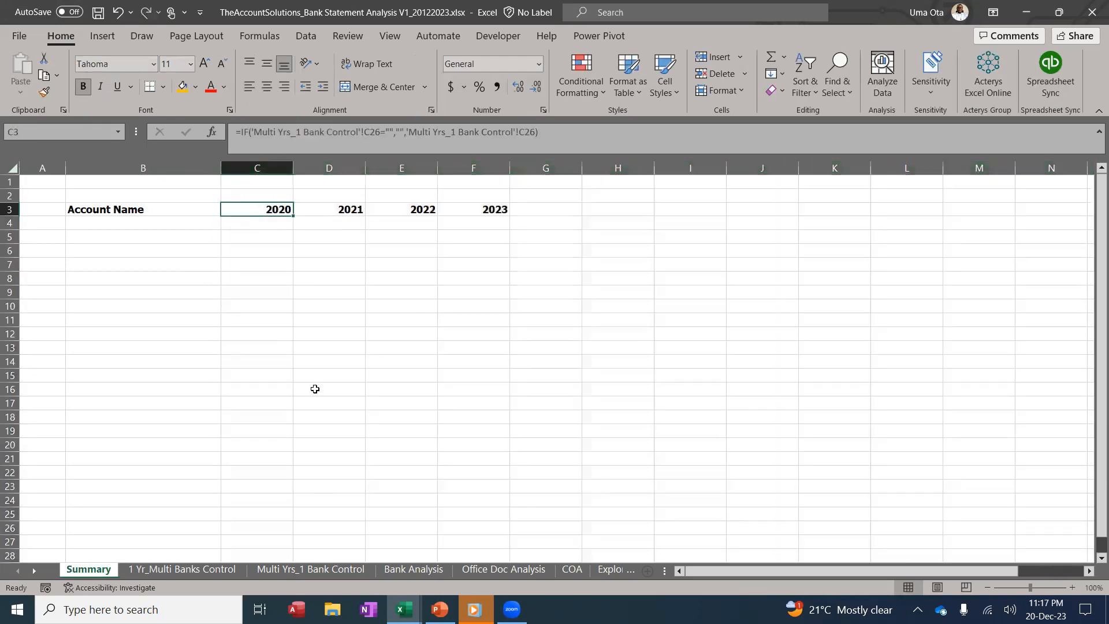
Extend the Years table on Multi Yrs_1 Bank Control from 2020 through 2039
click(197, 569)
click(297, 569)
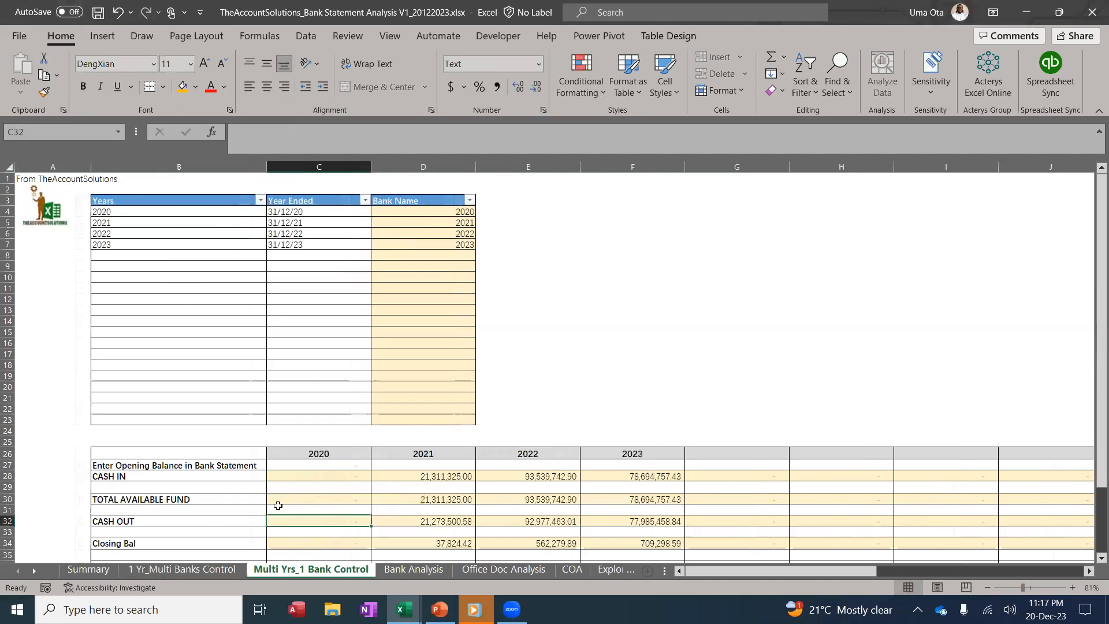
drag(129, 215, 129, 243)
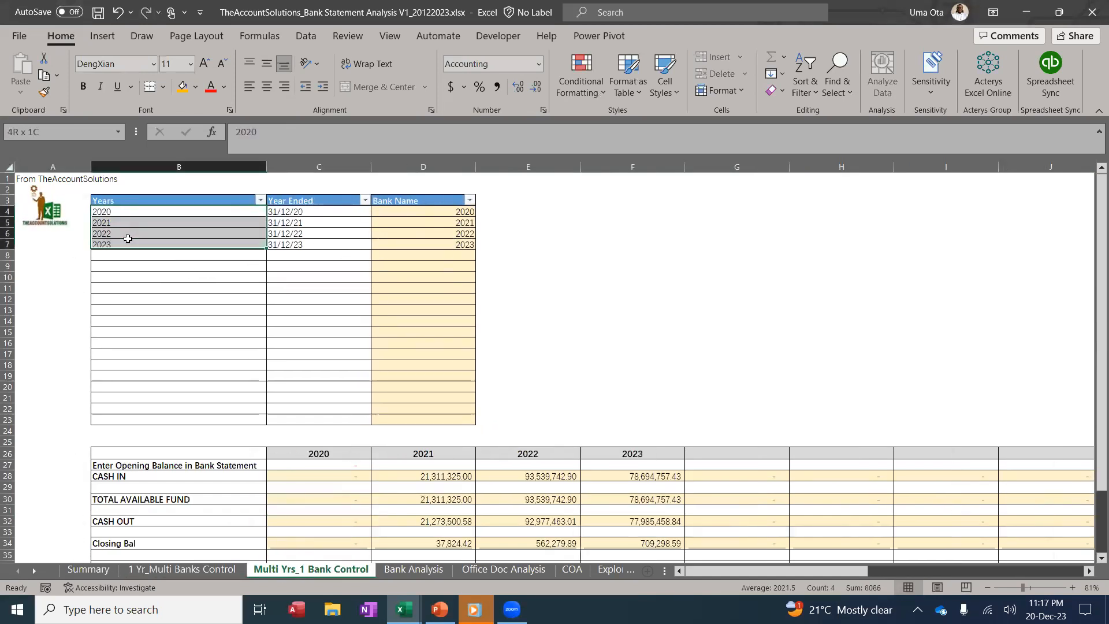
drag(266, 249, 276, 401)
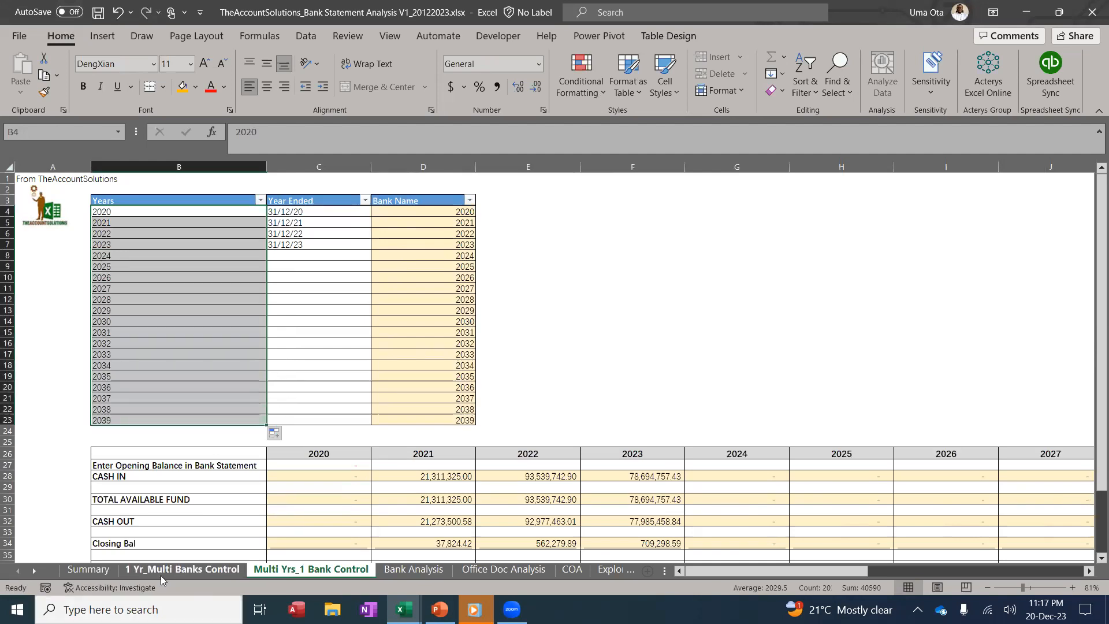
Extend the Summary year headings to column V and delete the surplus column W
click(88, 569)
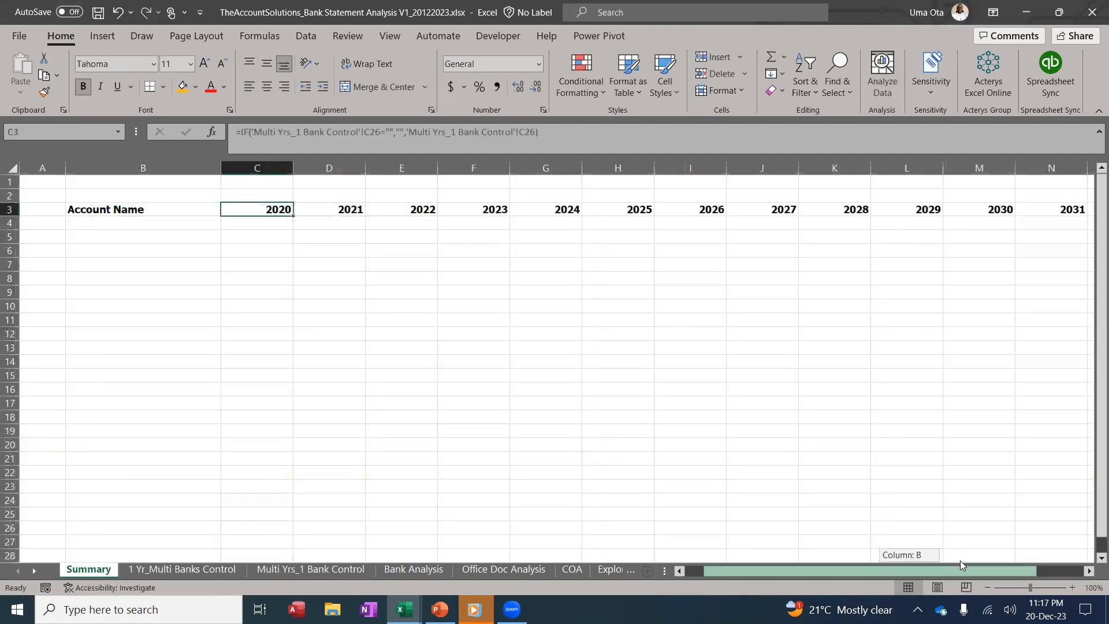
scroll(959, 560, right, 2)
scroll(1087, 571, right, 5)
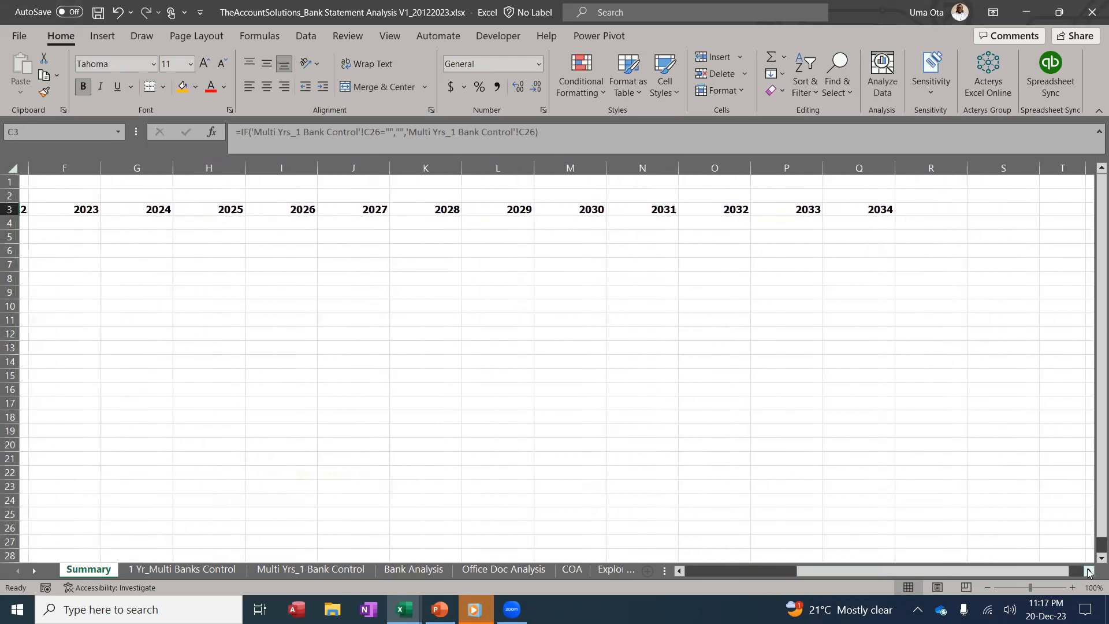
drag(646, 209, 1069, 214)
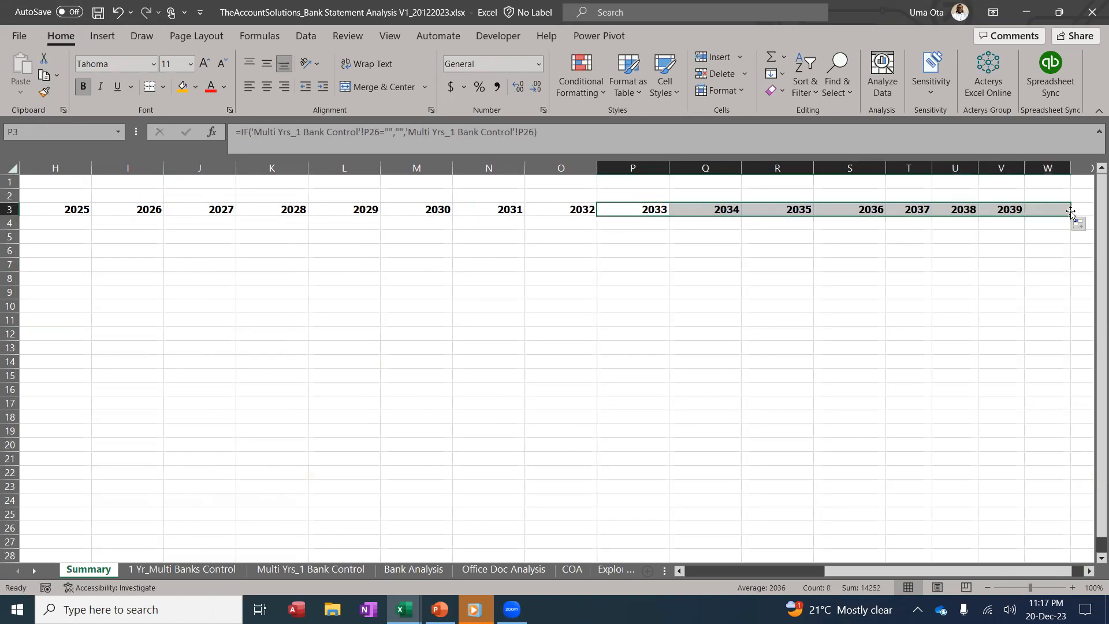
click(1045, 167)
right_click(1041, 168)
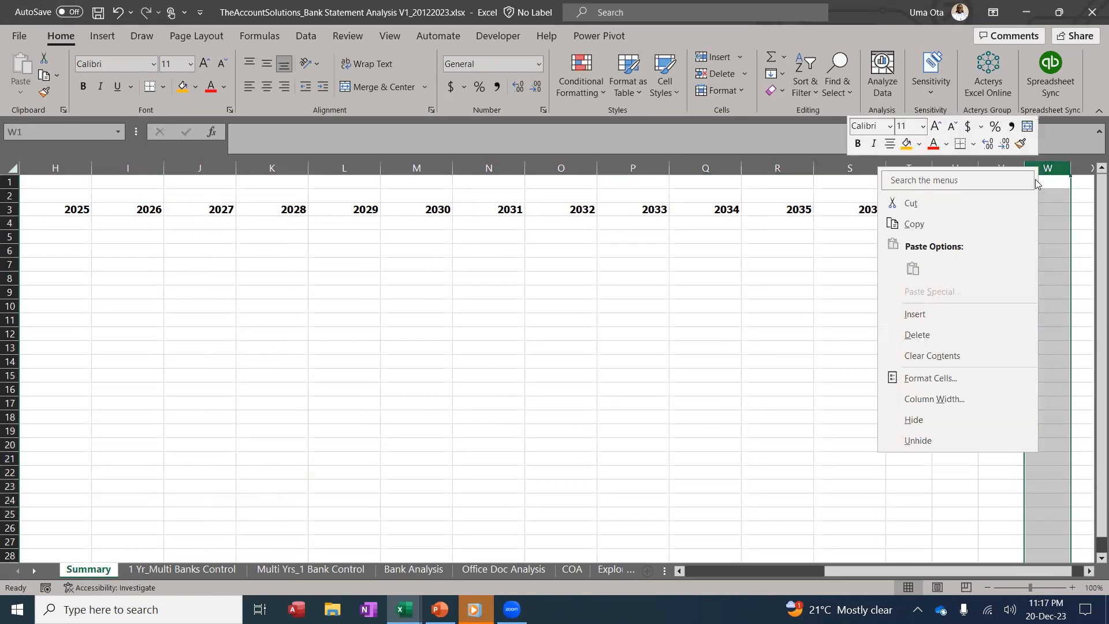
click(976, 330)
click(990, 280)
Set columns C through V to one equal width of 100 px
drag(873, 573, 584, 556)
drag(254, 168, 863, 228)
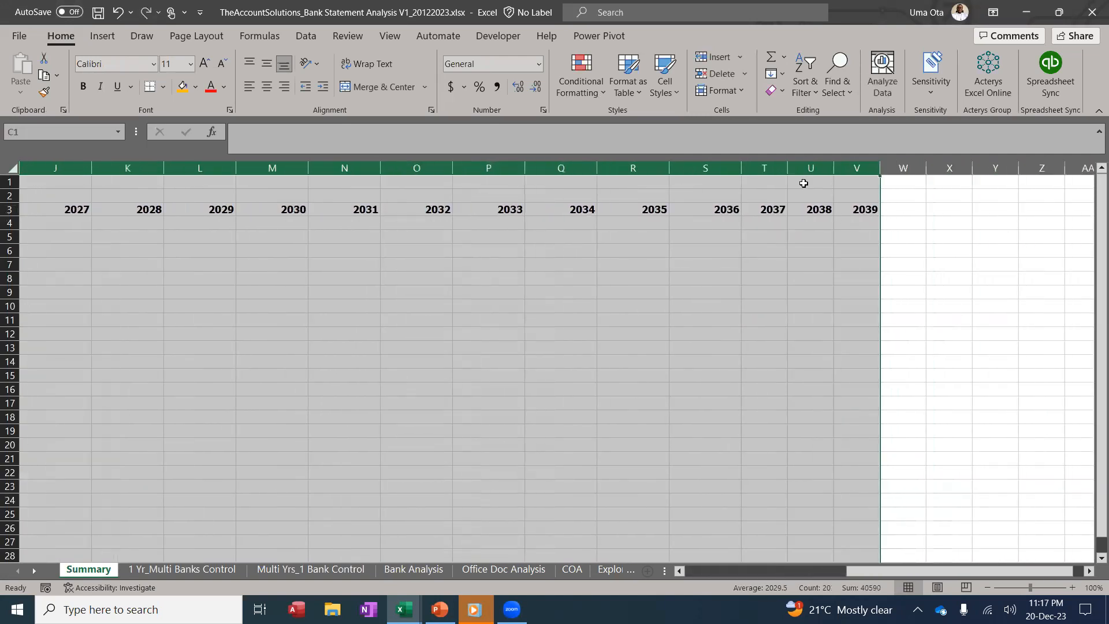
drag(788, 169, 799, 169)
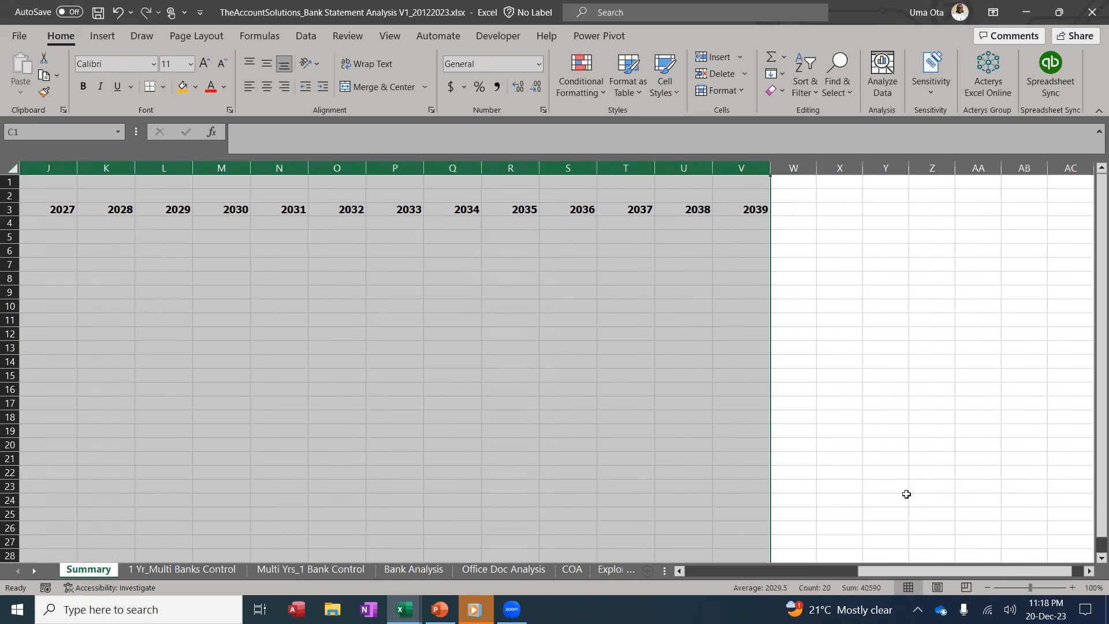
drag(893, 572, 488, 530)
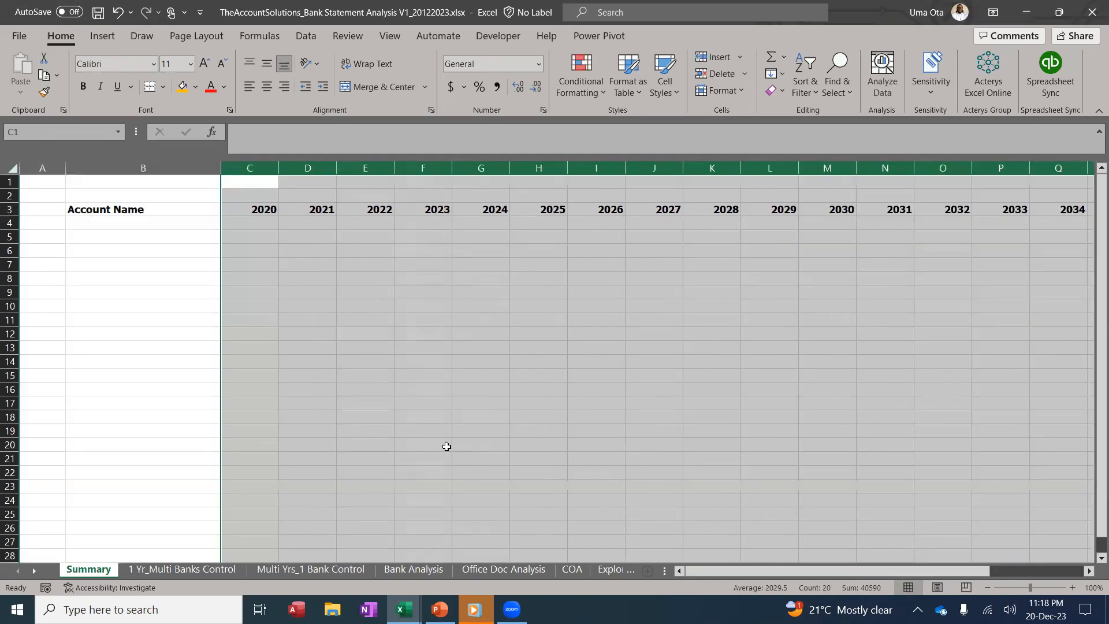
click(382, 343)
Enter =IF(COA!C3="","",COA!C3) in B4 and fill it down to row 326
click(179, 223)
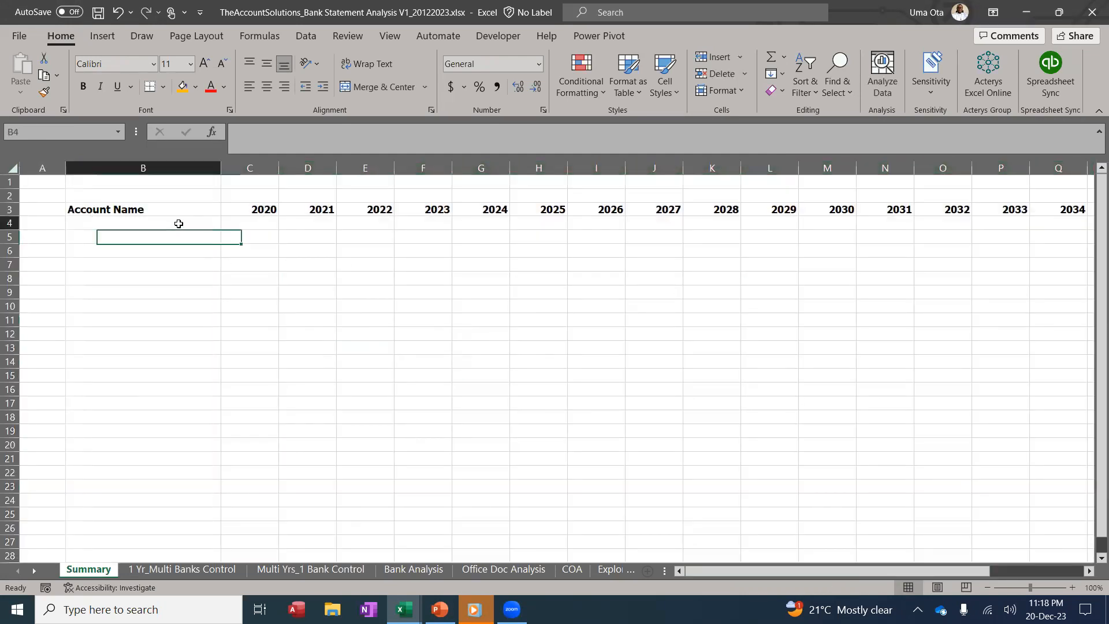
text(=i)
key(Tab)
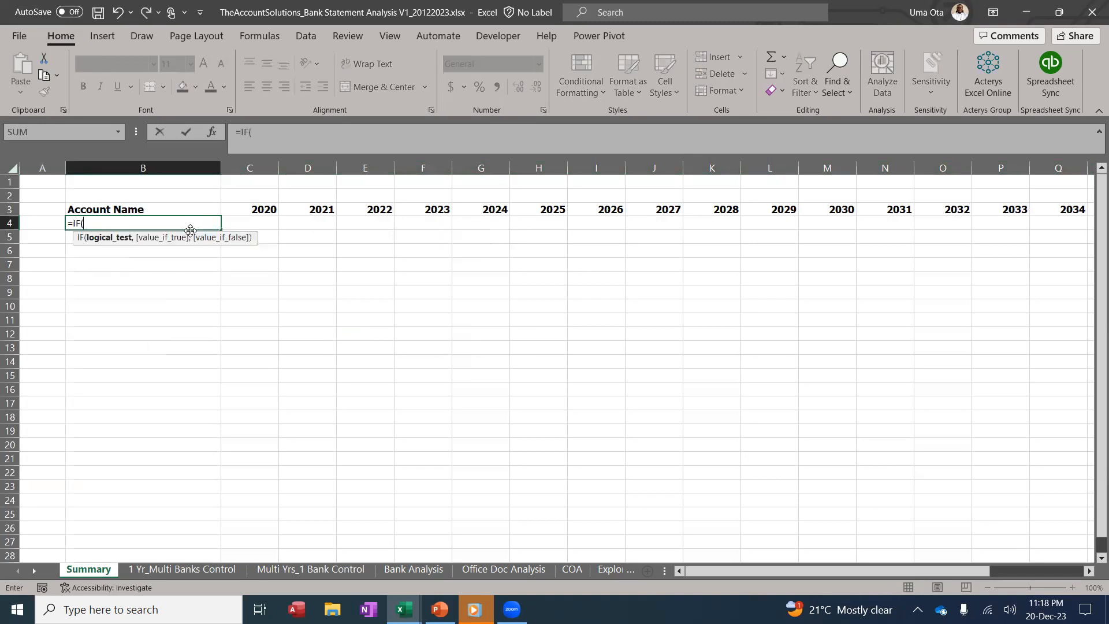
click(572, 569)
click(136, 209)
text(=)
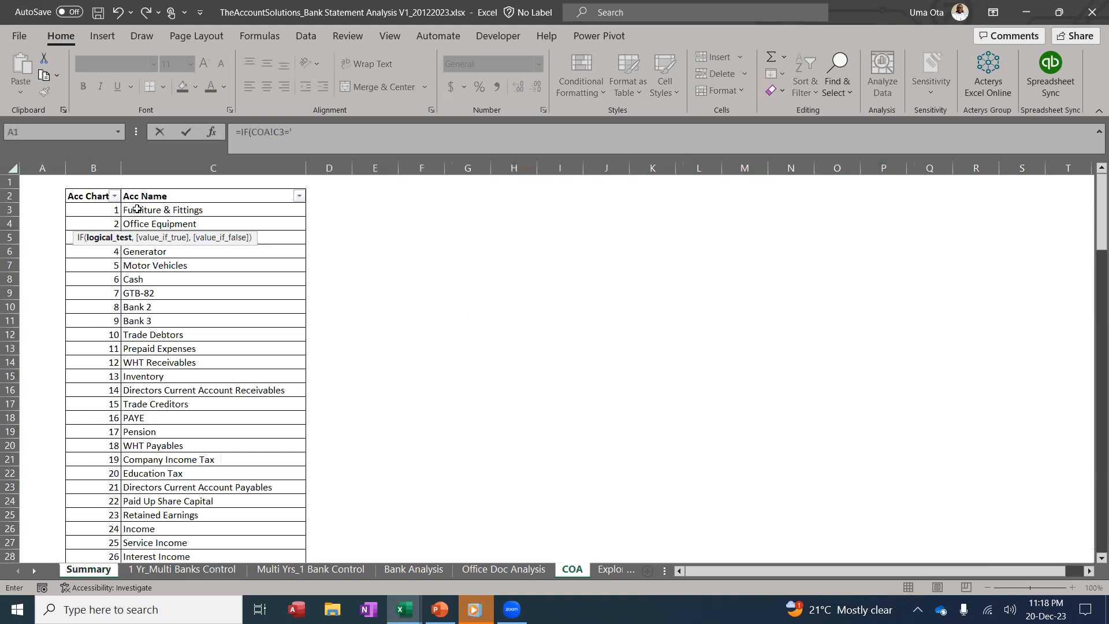
text(,"",)
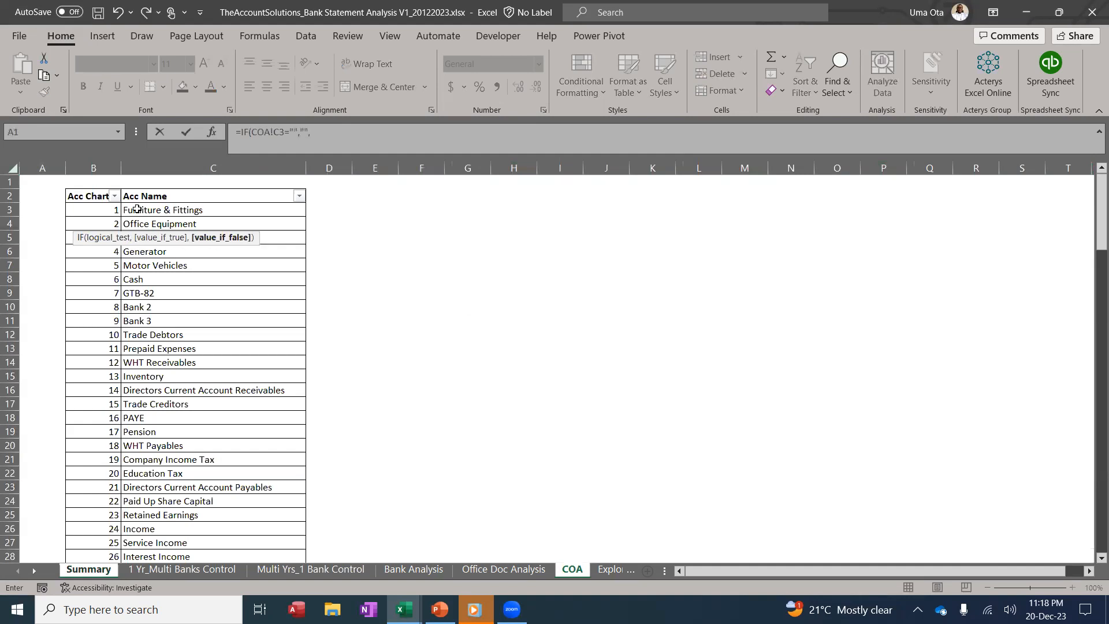
click(137, 209)
text())
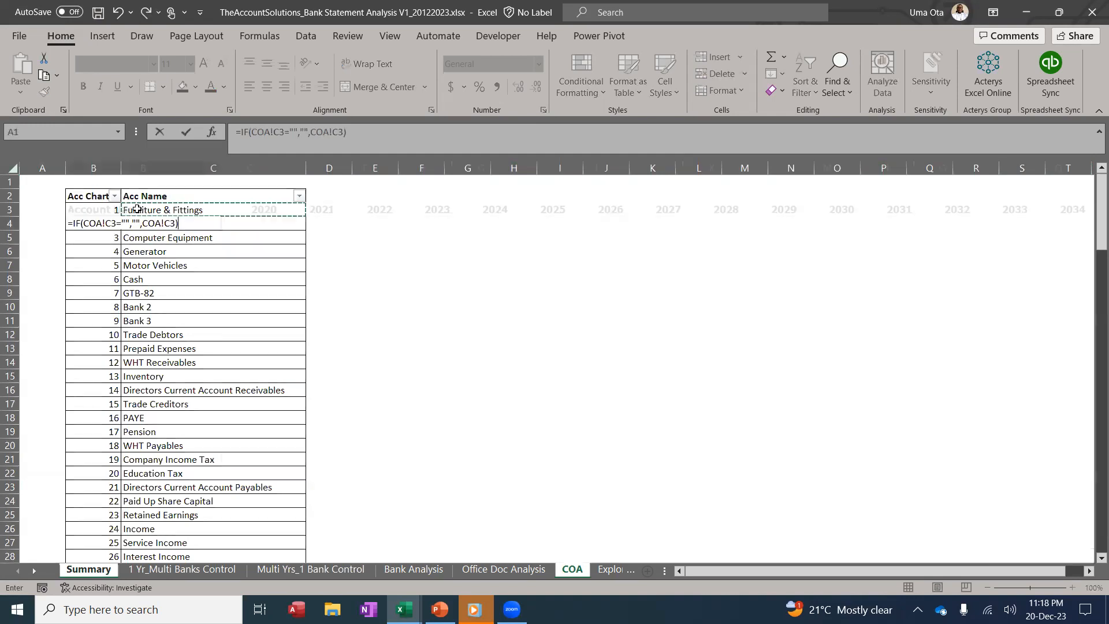
key(Return)
click(152, 223)
drag(222, 231, 220, 547)
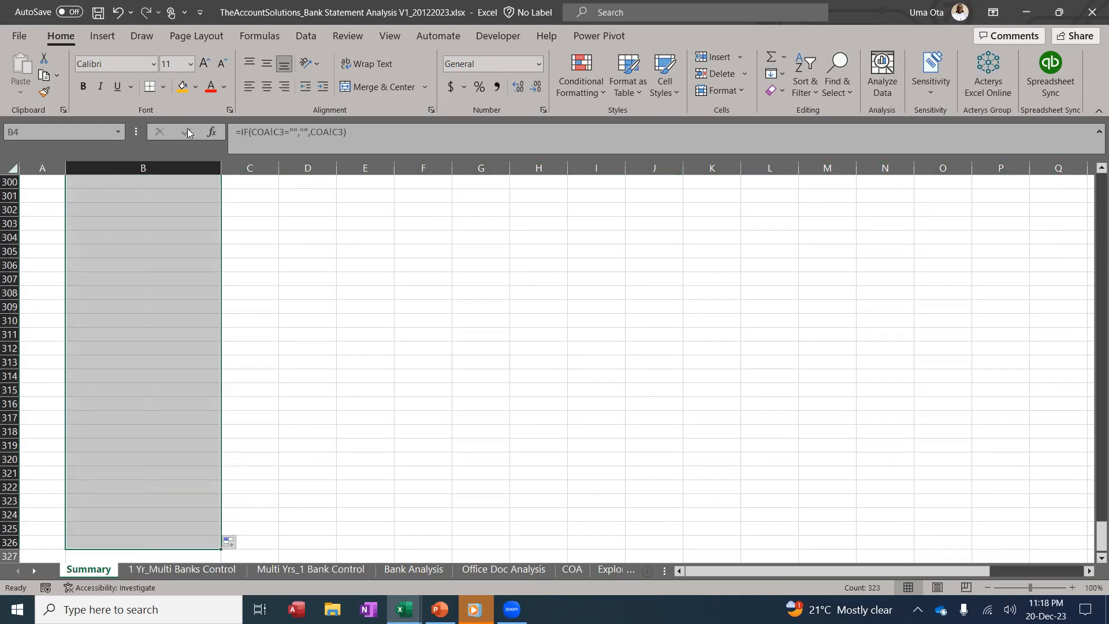
Fill the account names column with light green
click(196, 88)
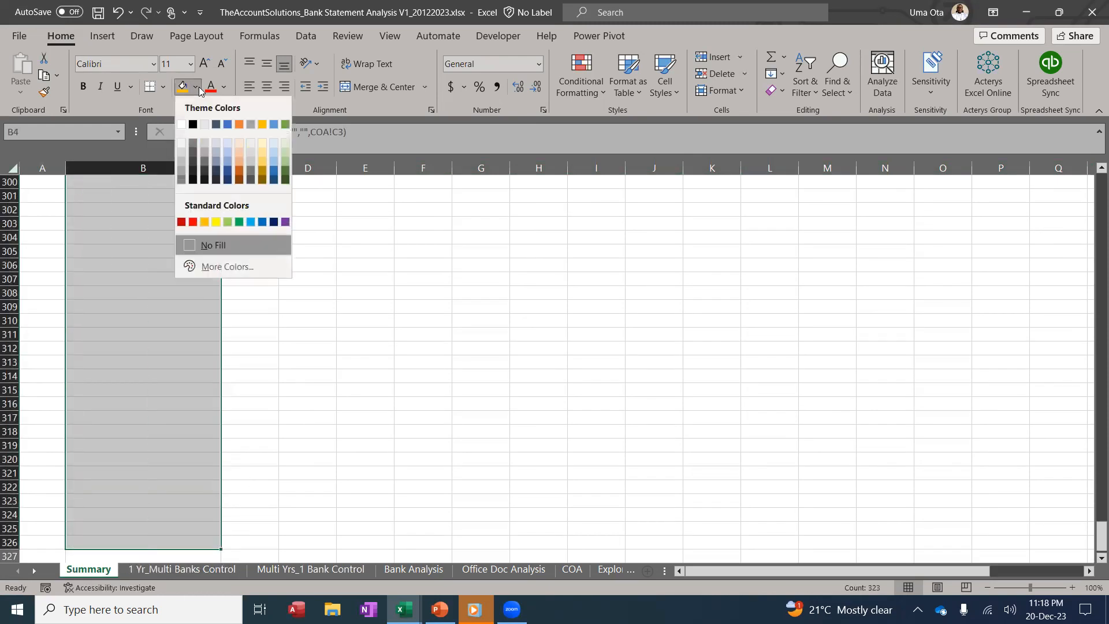
click(285, 143)
scroll(470, 344, up, 20)
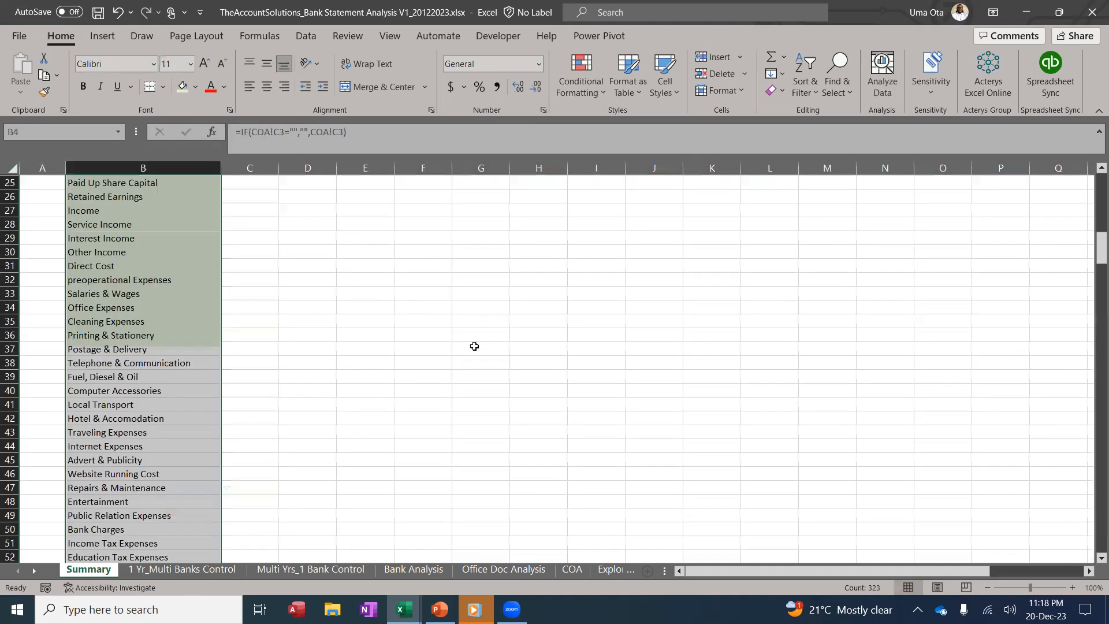
Shade the year headings 2020 through 2039 in row 3 light green
click(269, 208)
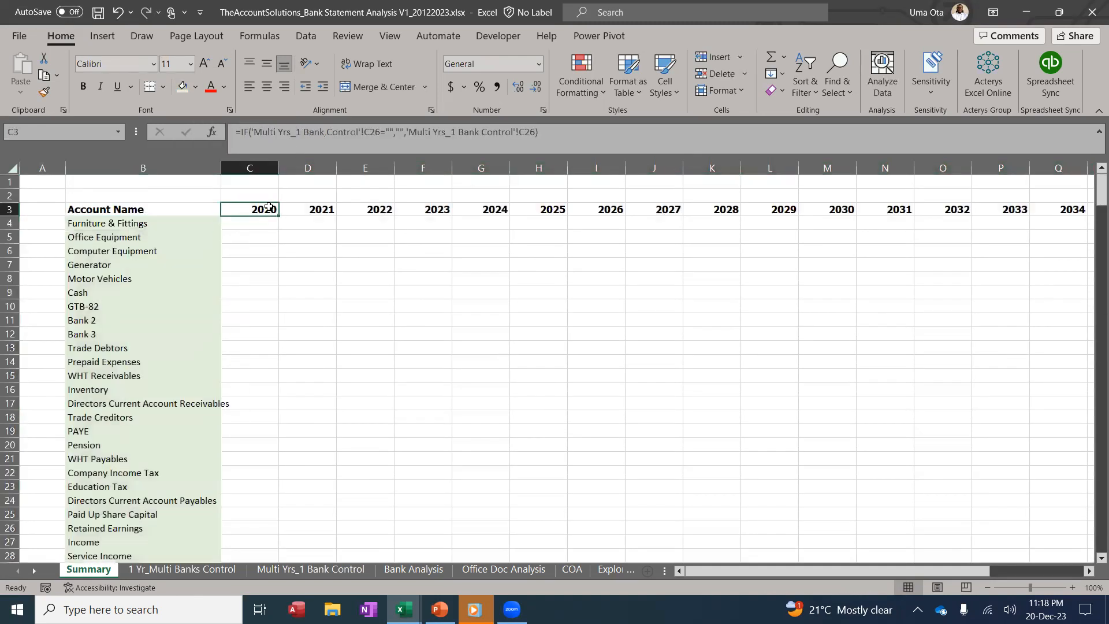
key(ctrl+shift+Right)
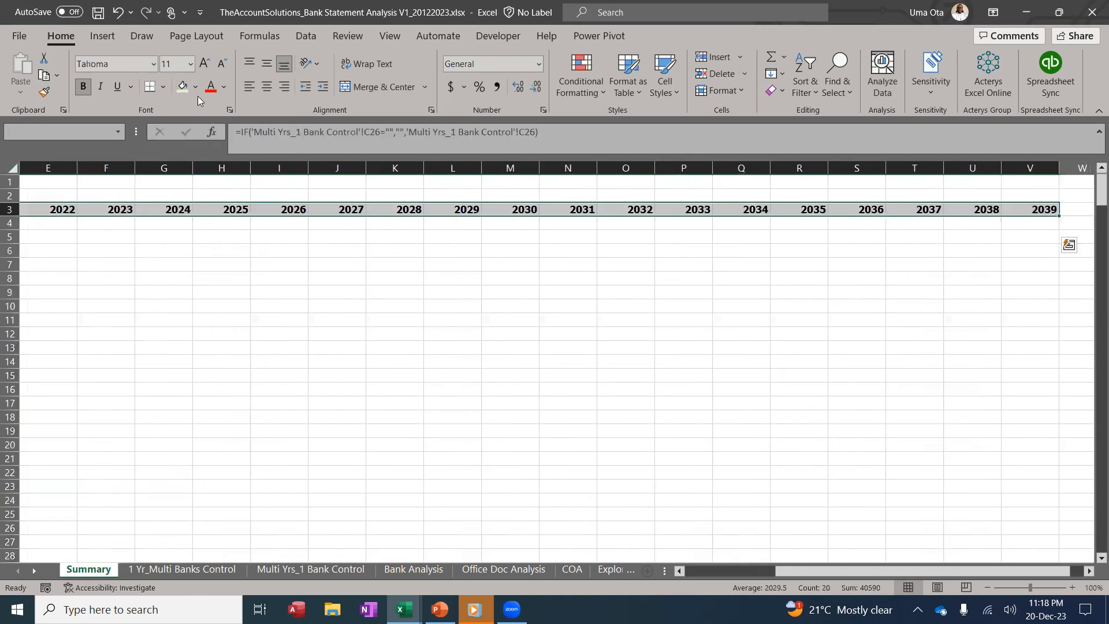
click(192, 89)
click(184, 88)
scroll(623, 359, left, 4)
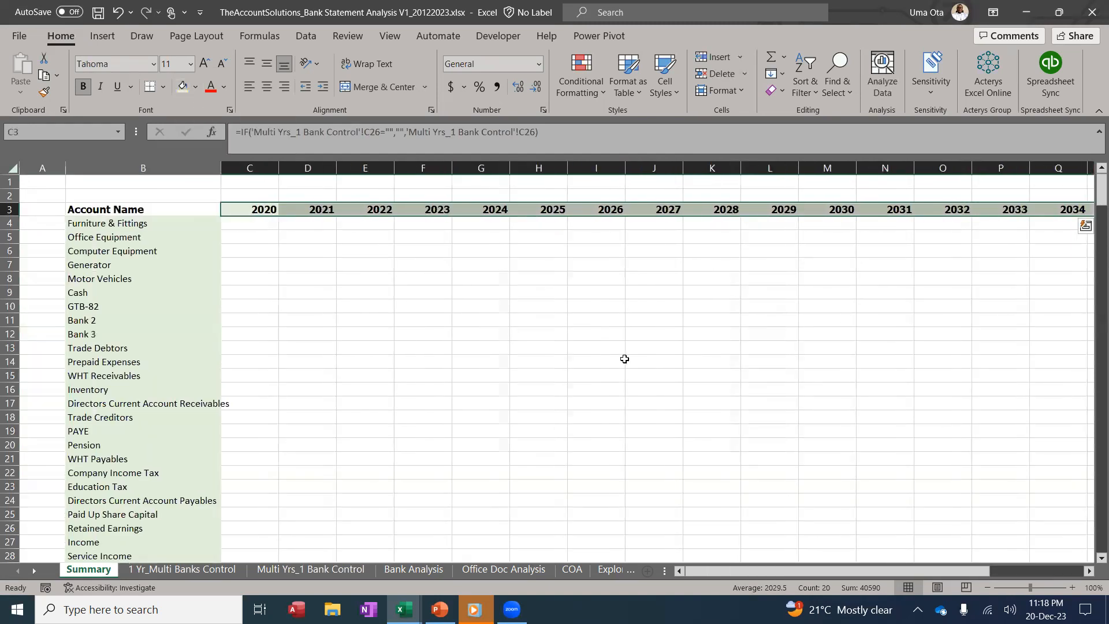
click(622, 360)
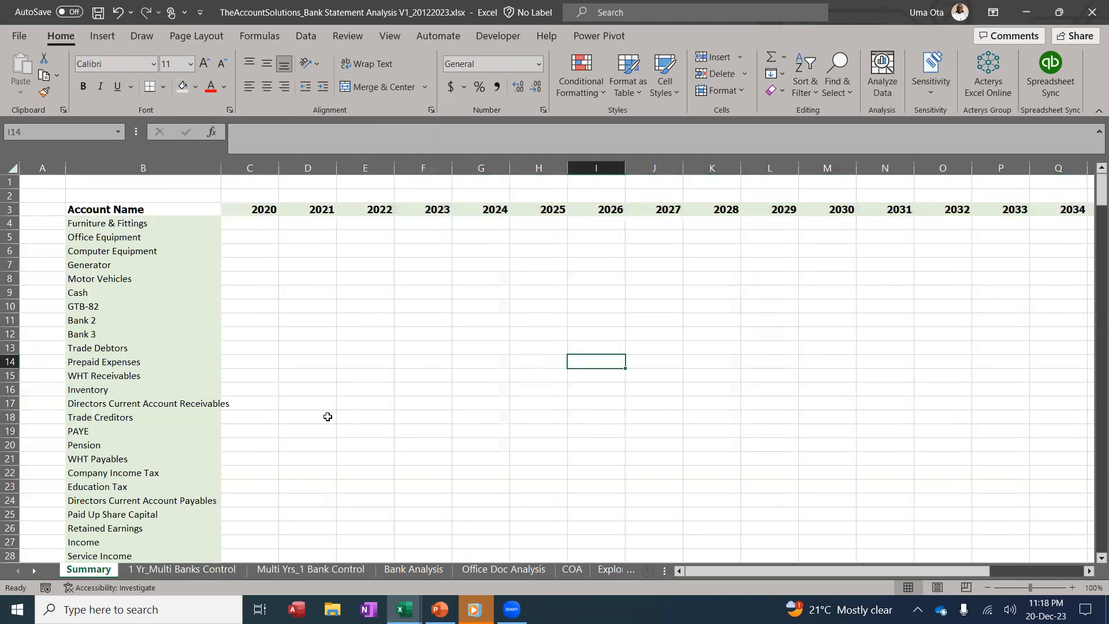
click(260, 224)
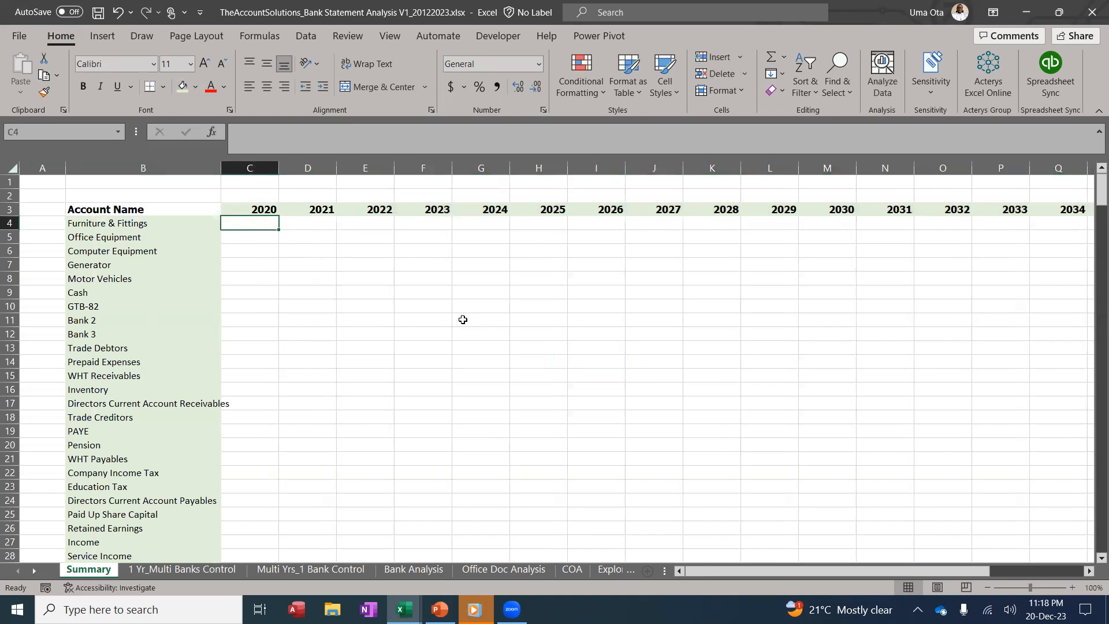
Start a SUMIFS in C4 summing Bank Analysis Amount where Year matches Summary!C$3
text(=sumifs)
key(Tab)
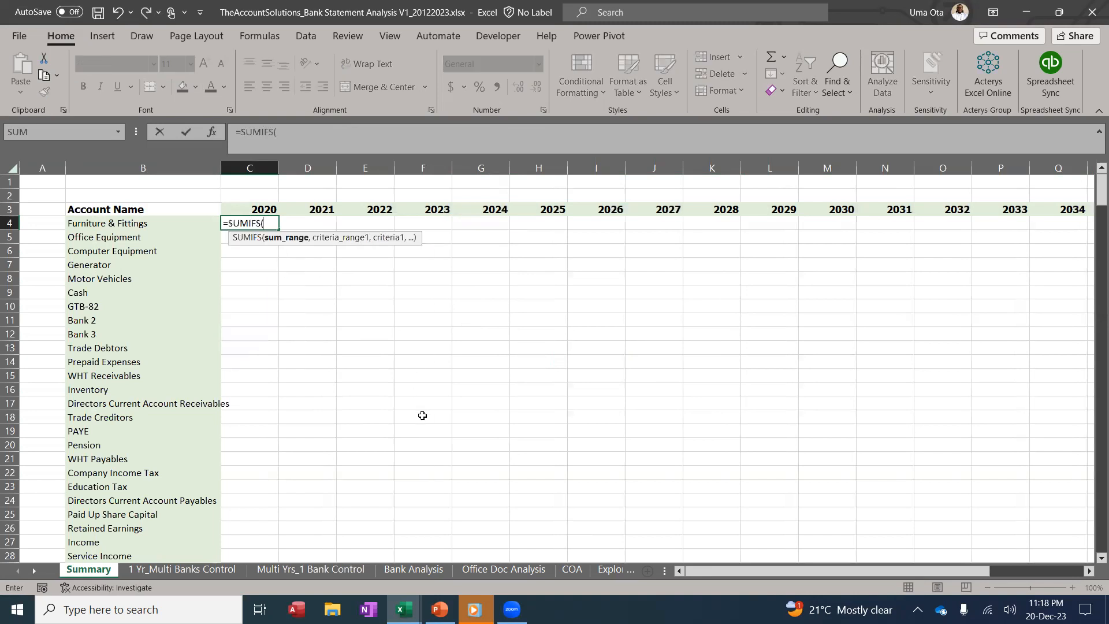
click(429, 574)
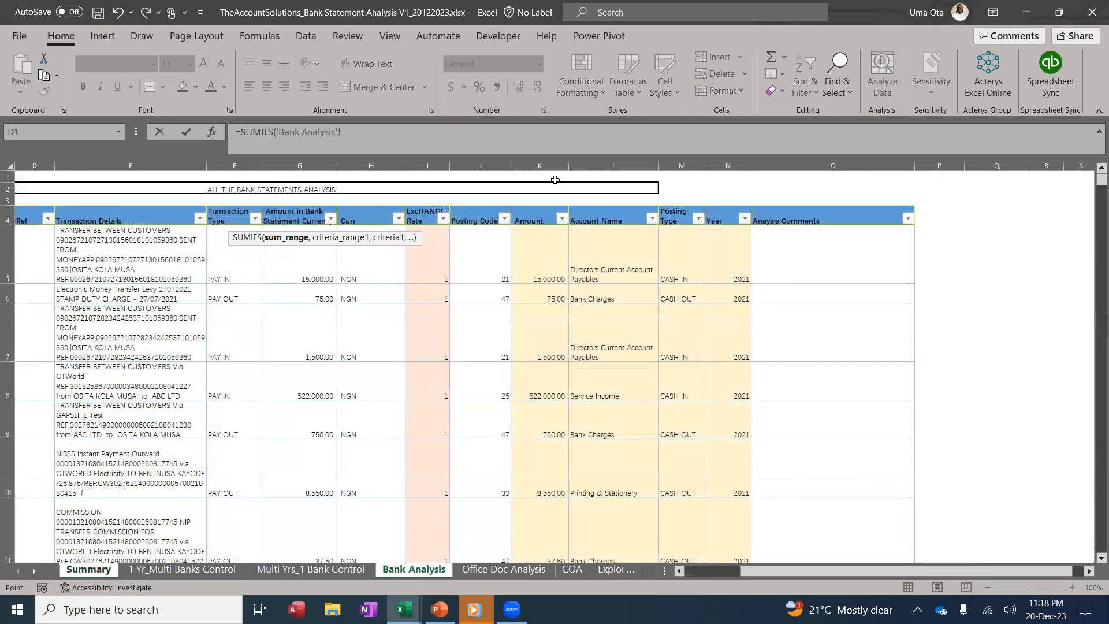
click(539, 205)
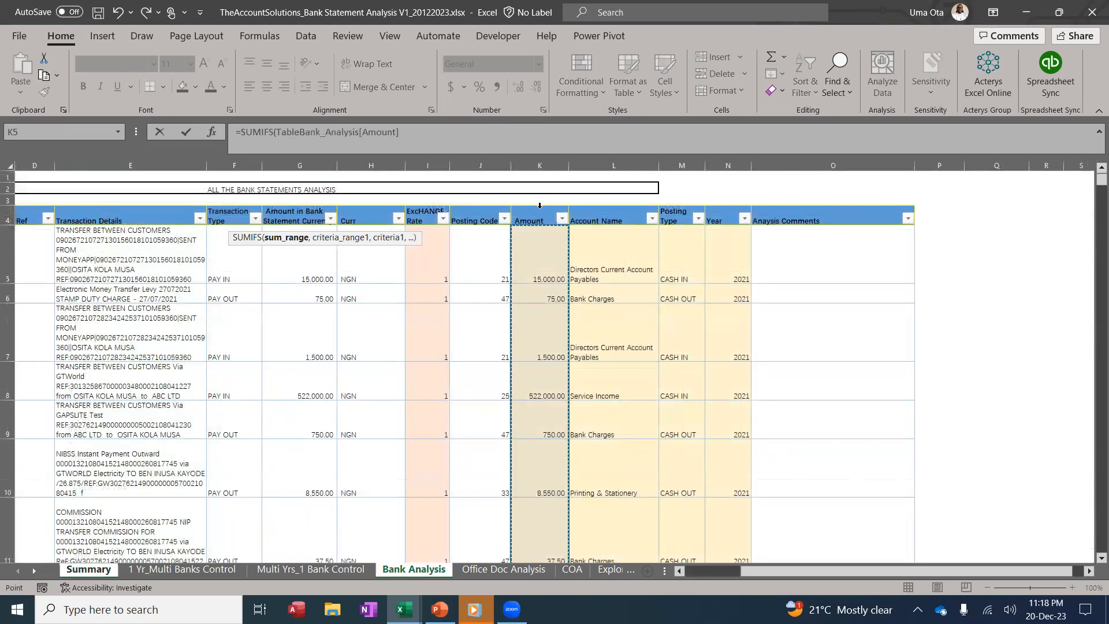
text(,)
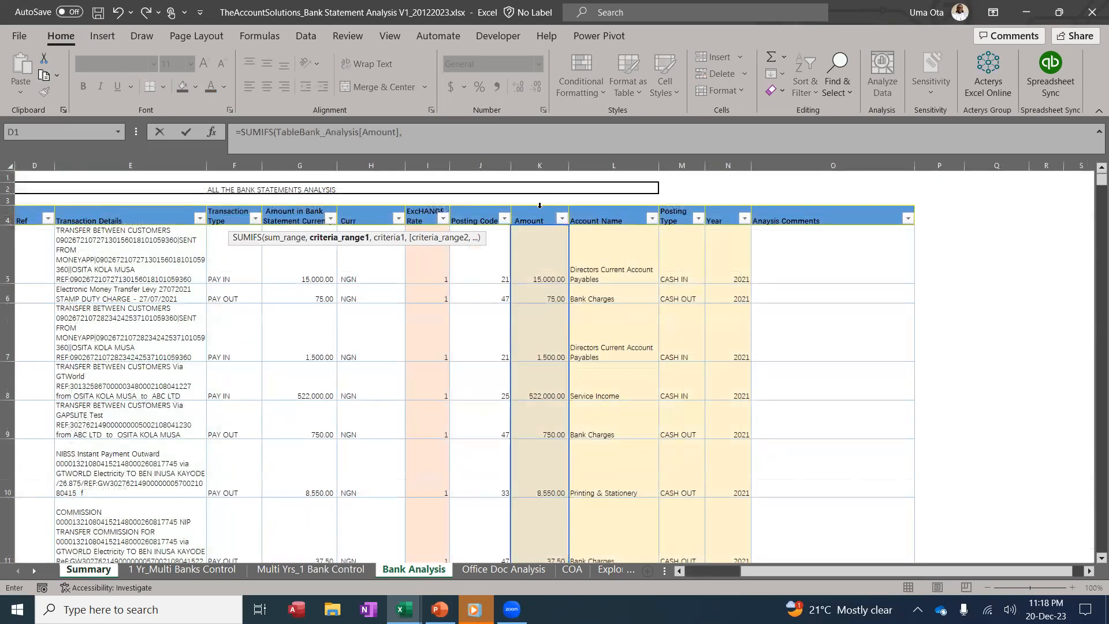
click(719, 204)
text(,)
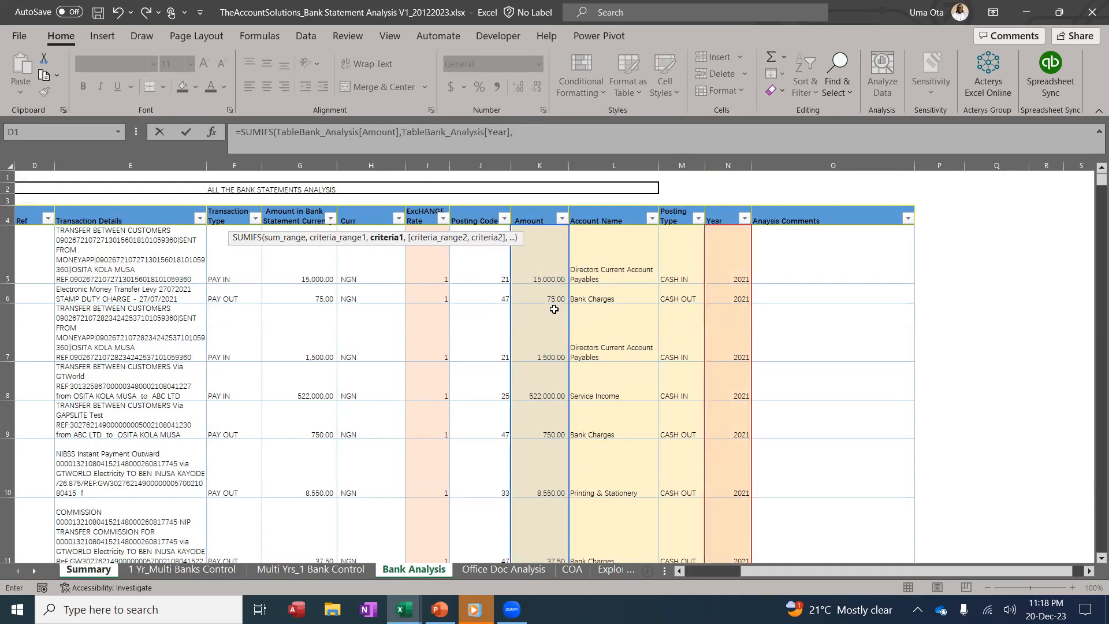
click(91, 570)
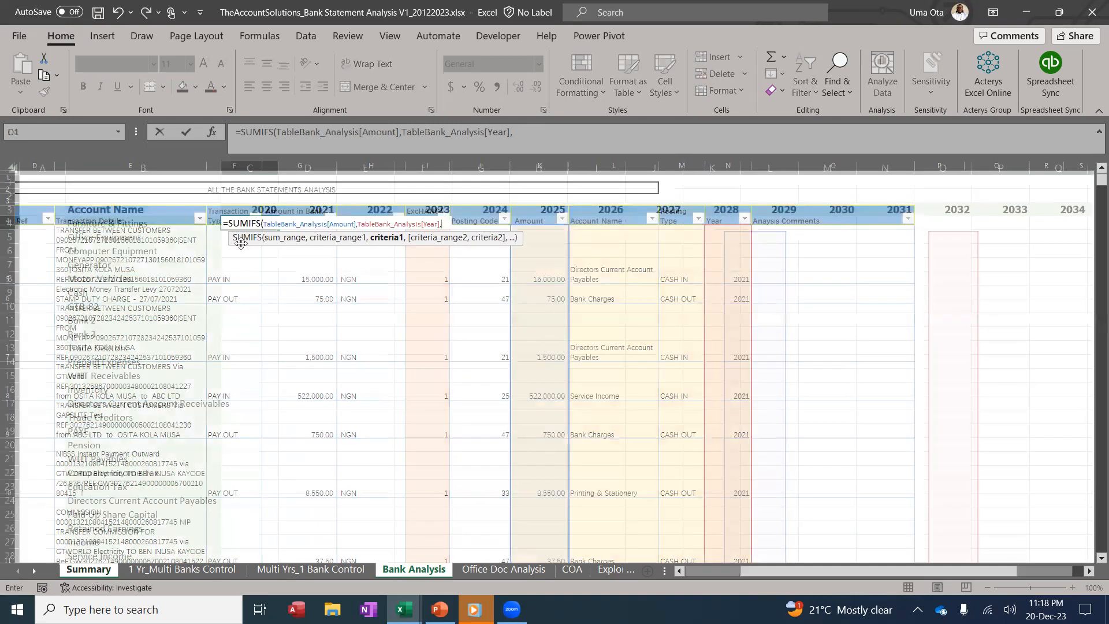
click(242, 208)
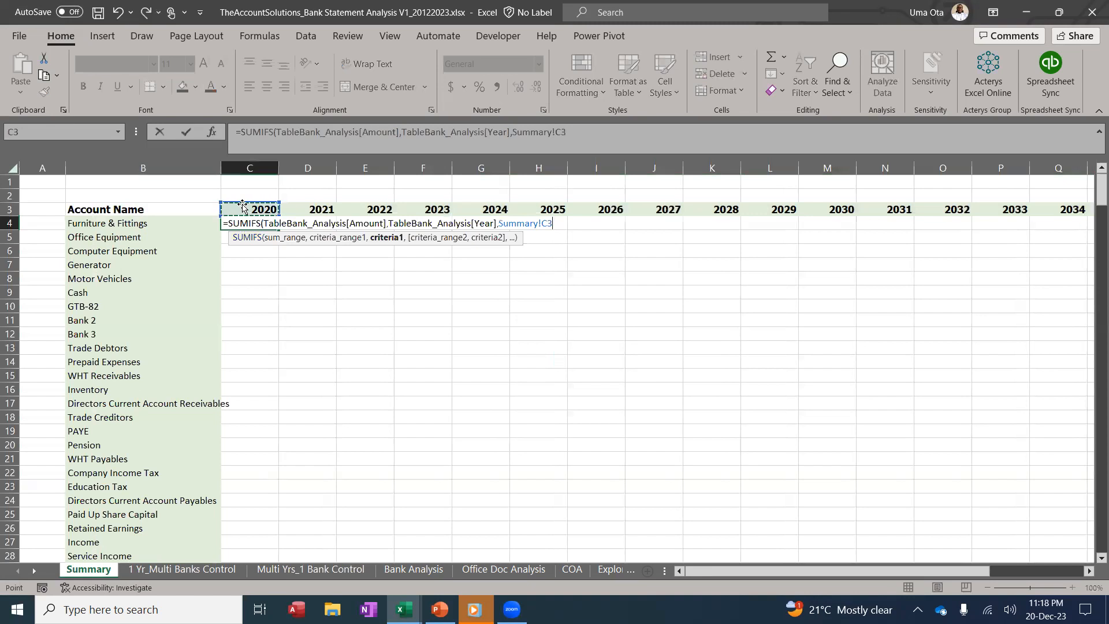
key(F4)
key(F4)
text(,)
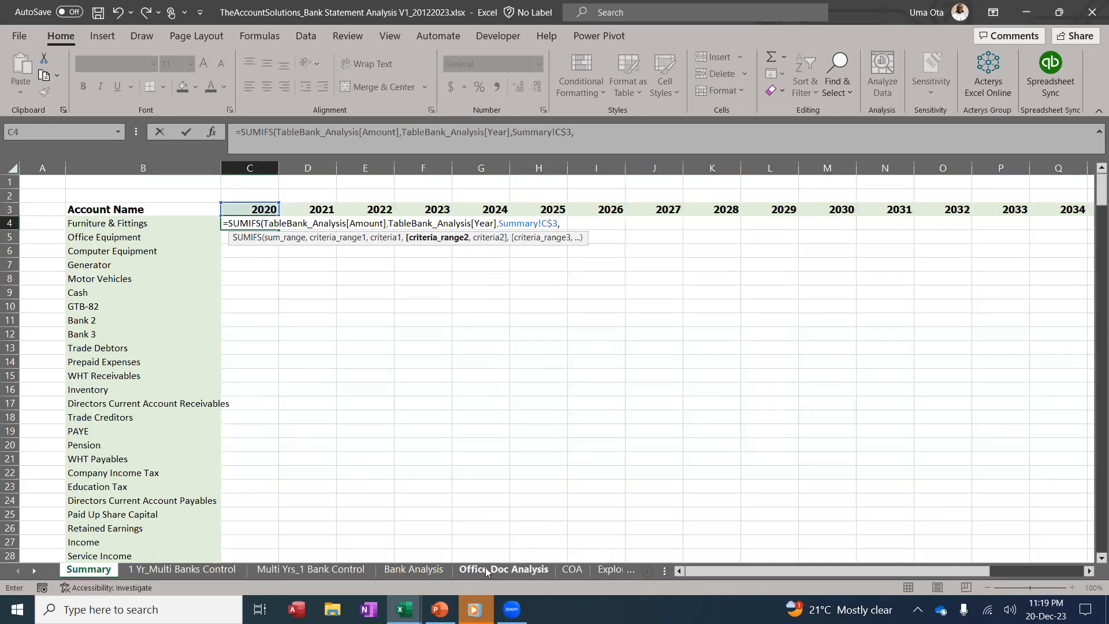
Add the Account Name criteria range matched against Summary!$B4
click(398, 571)
drag(749, 571, 672, 578)
click(796, 209)
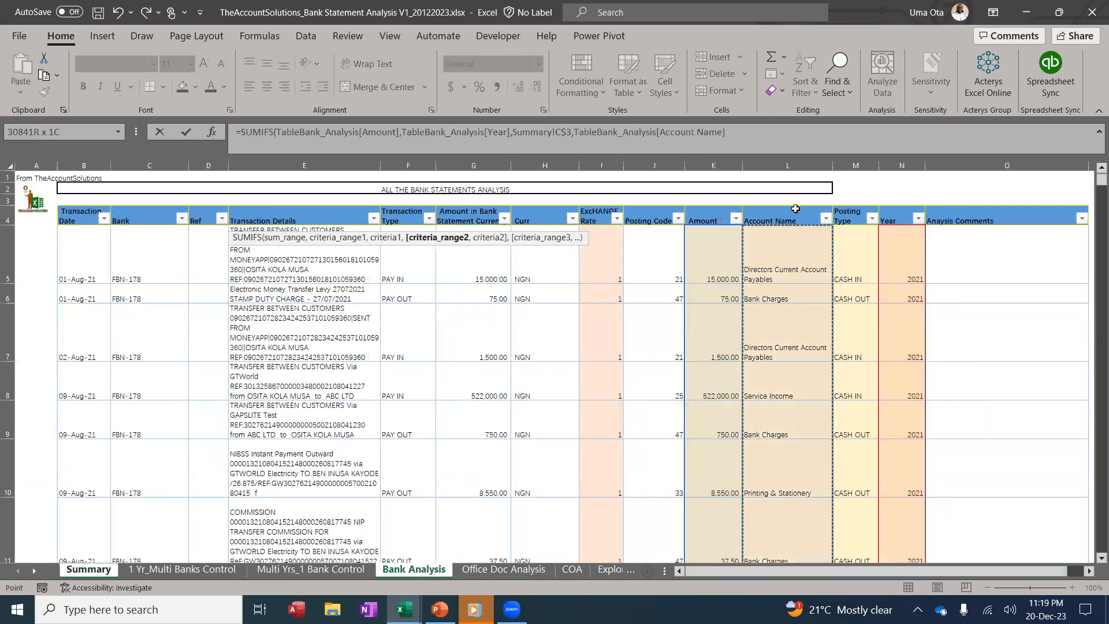
text(,)
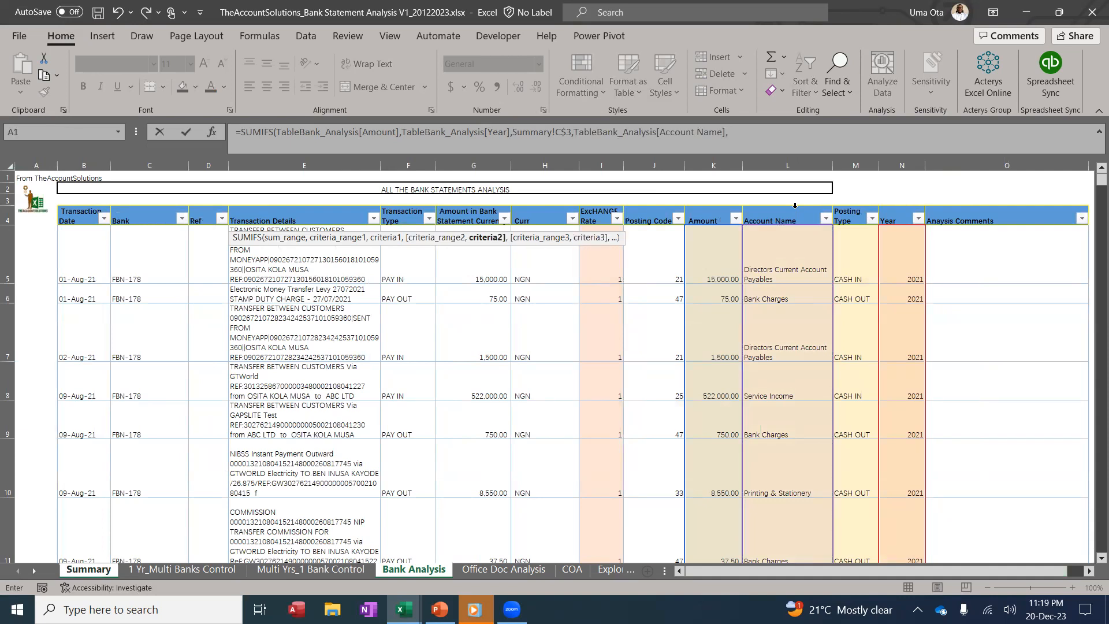
click(87, 569)
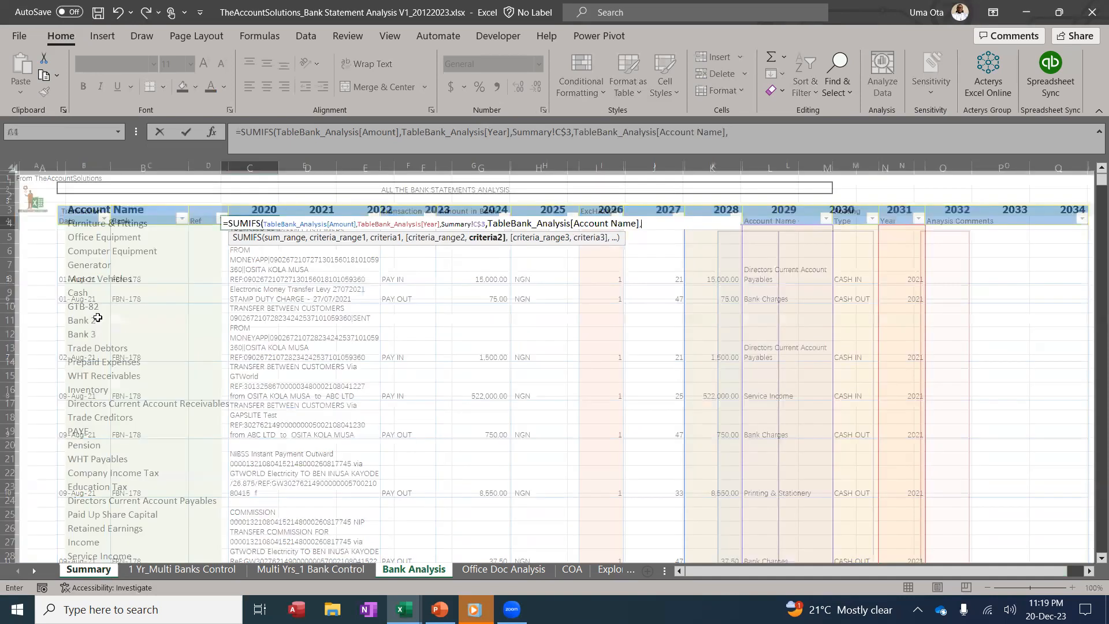
click(94, 222)
key(F4)
key(F4)
key(F4)
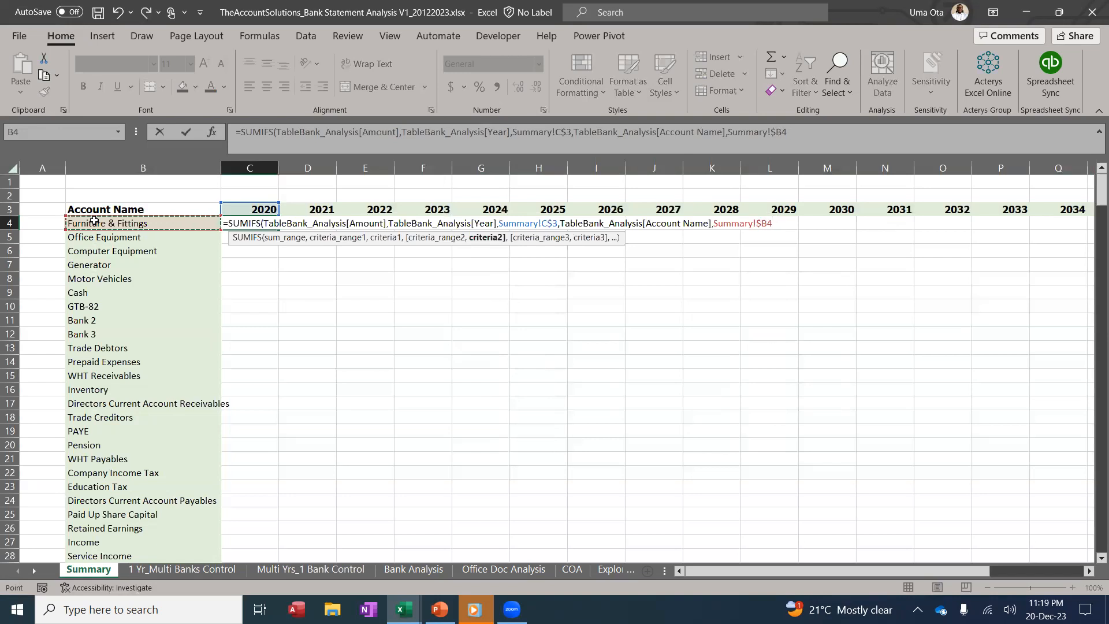
text())
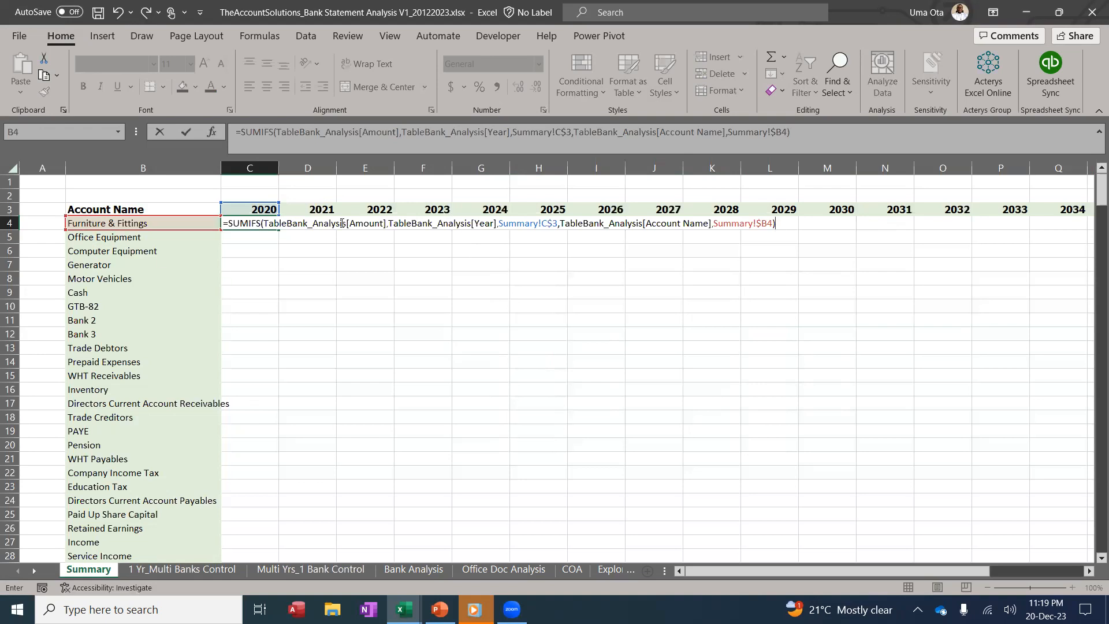
Add the Bank Analysis Transaction Type column as a third criteria range
click(789, 134)
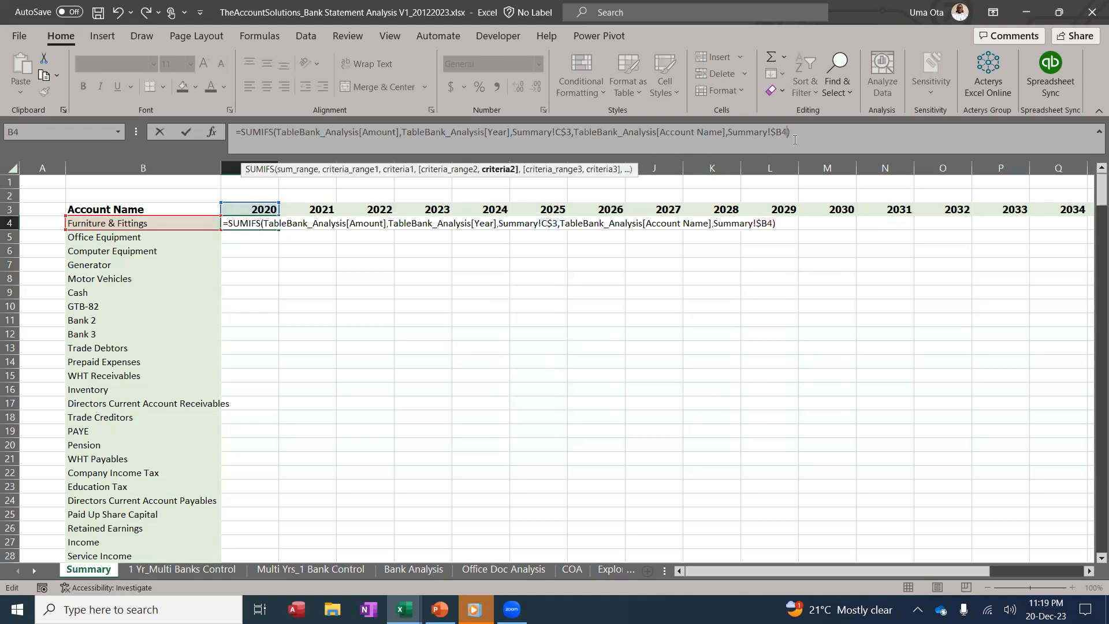
text(,)
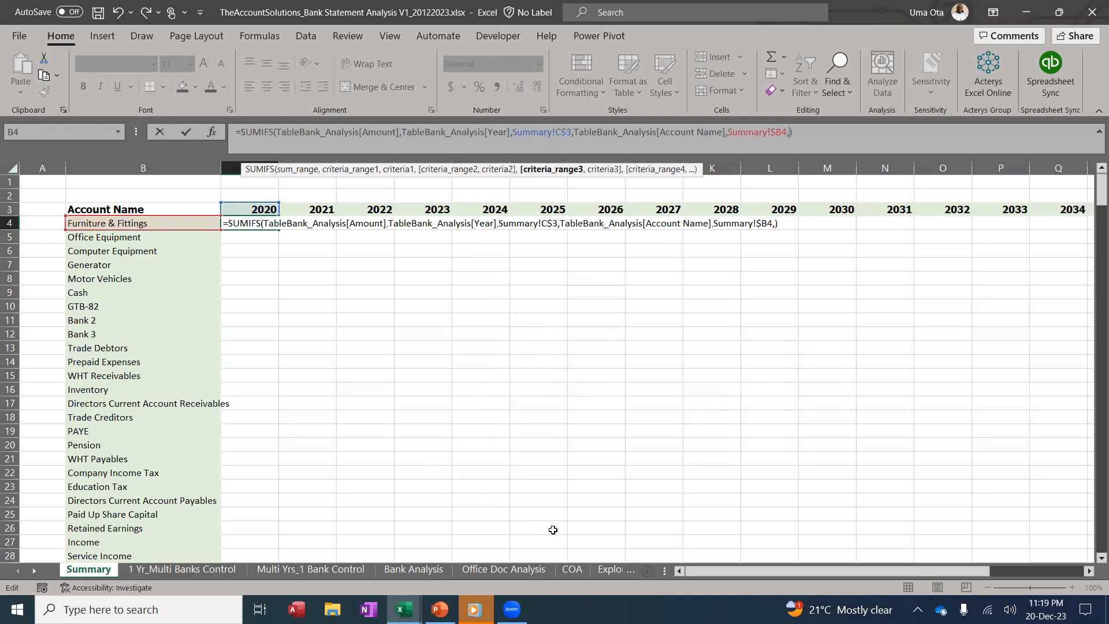
click(417, 571)
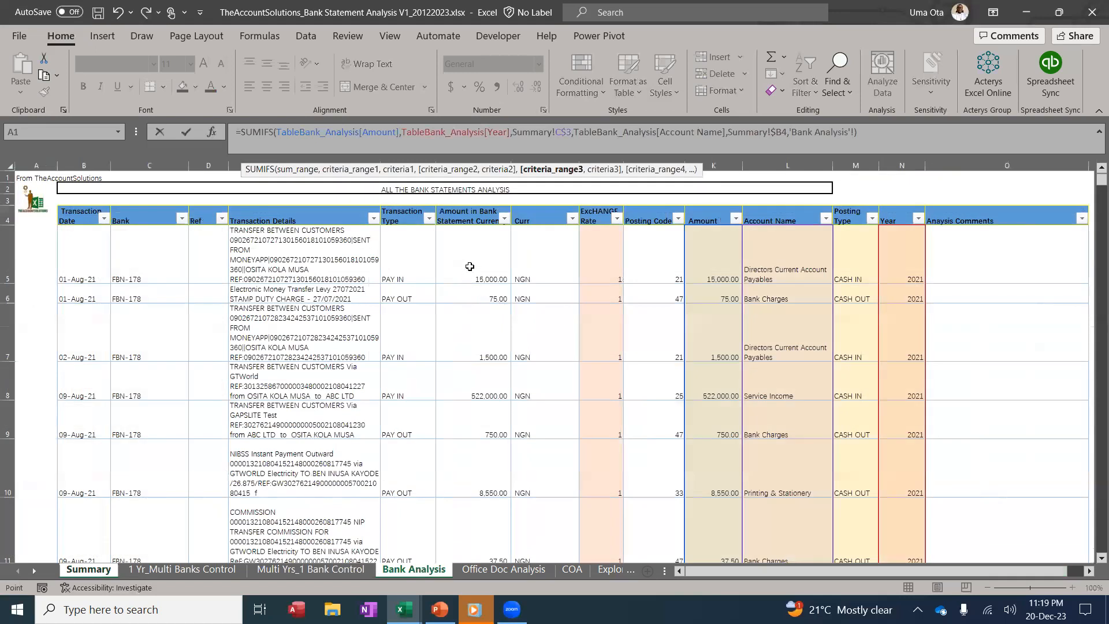
click(411, 209)
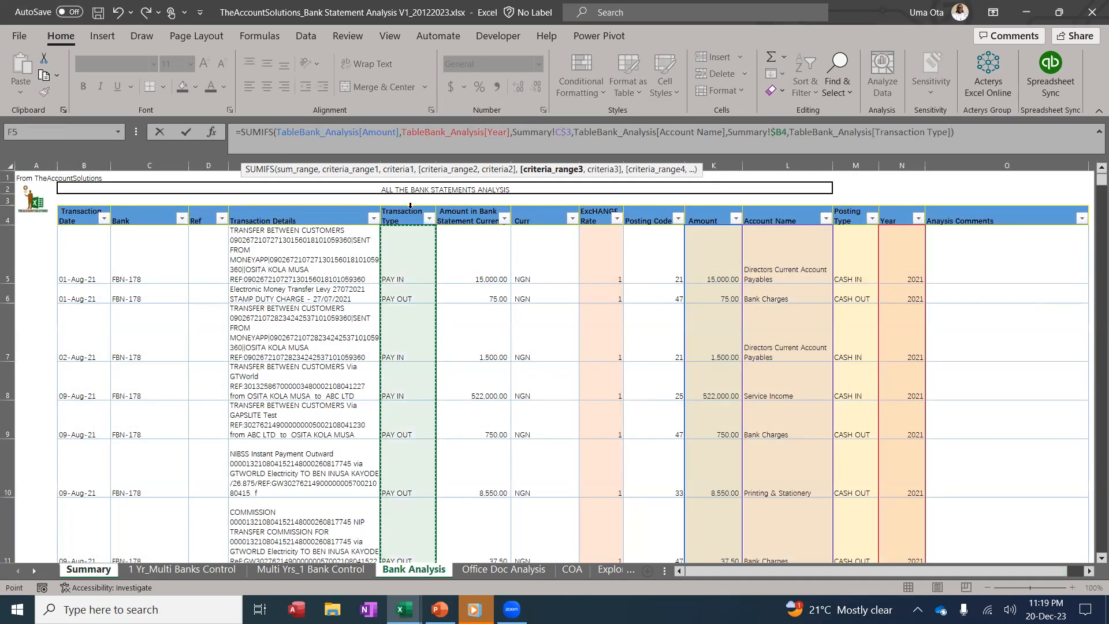
text(,"PAY OUT)
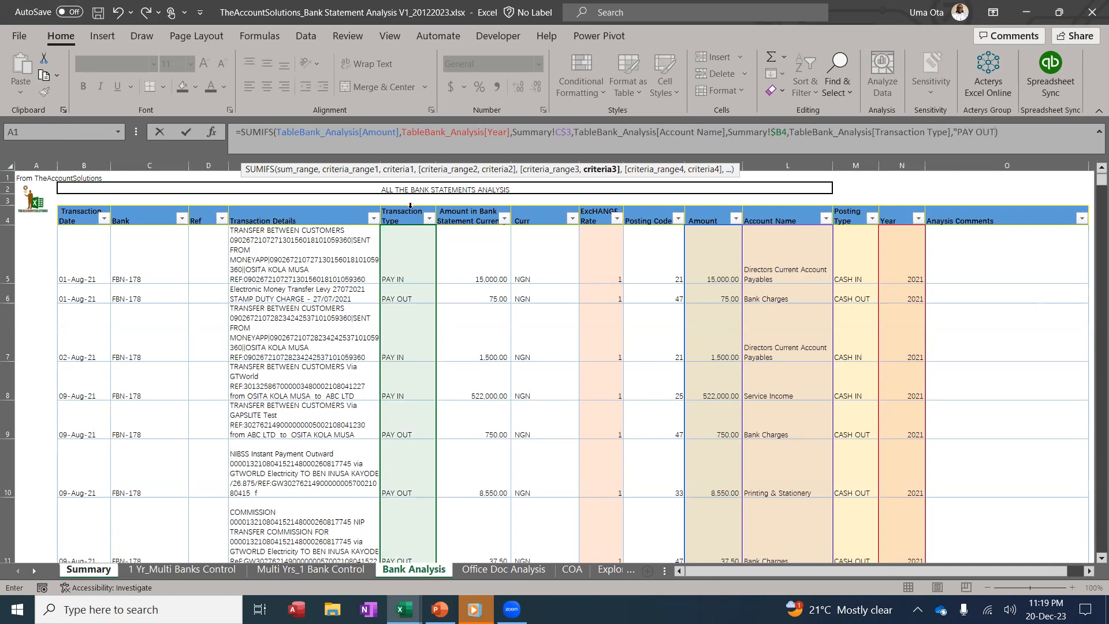
Commit the SUMIFS formula in C4 and give it Comma Style formatting
key(Return)
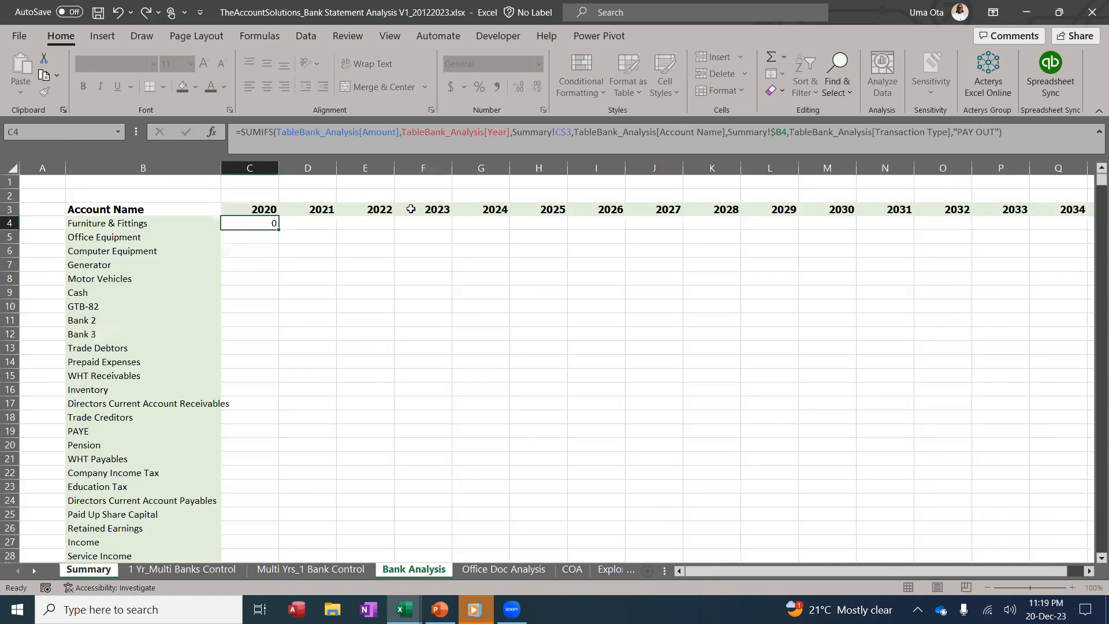
click(258, 220)
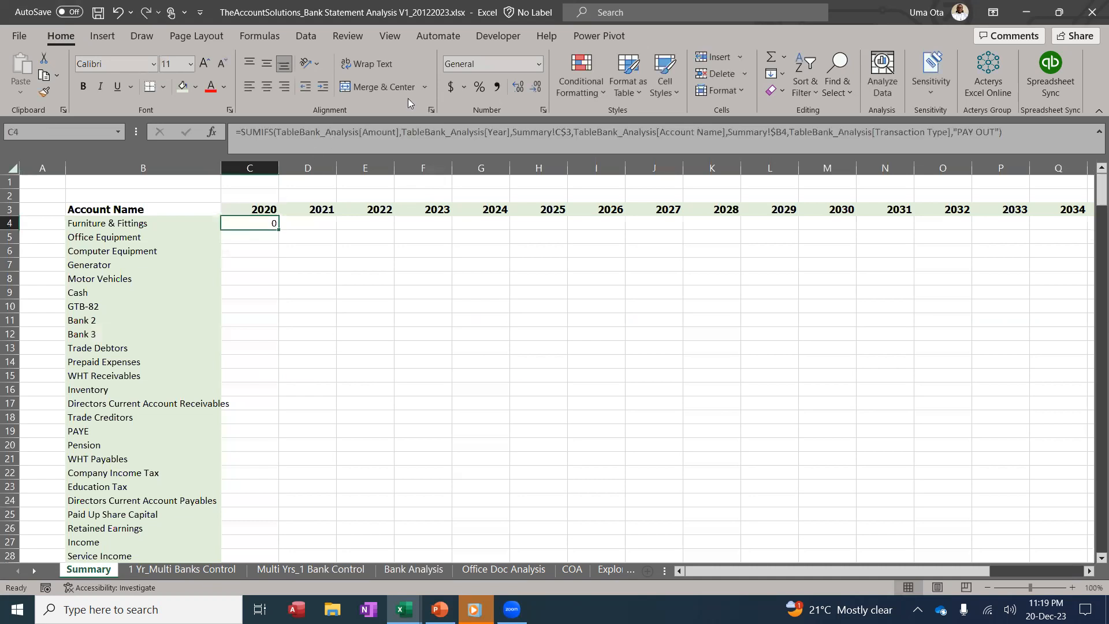
click(497, 87)
Extend the C4 formula to the PAY OUT total minus the matching PAY IN total
drag(245, 135, 1025, 138)
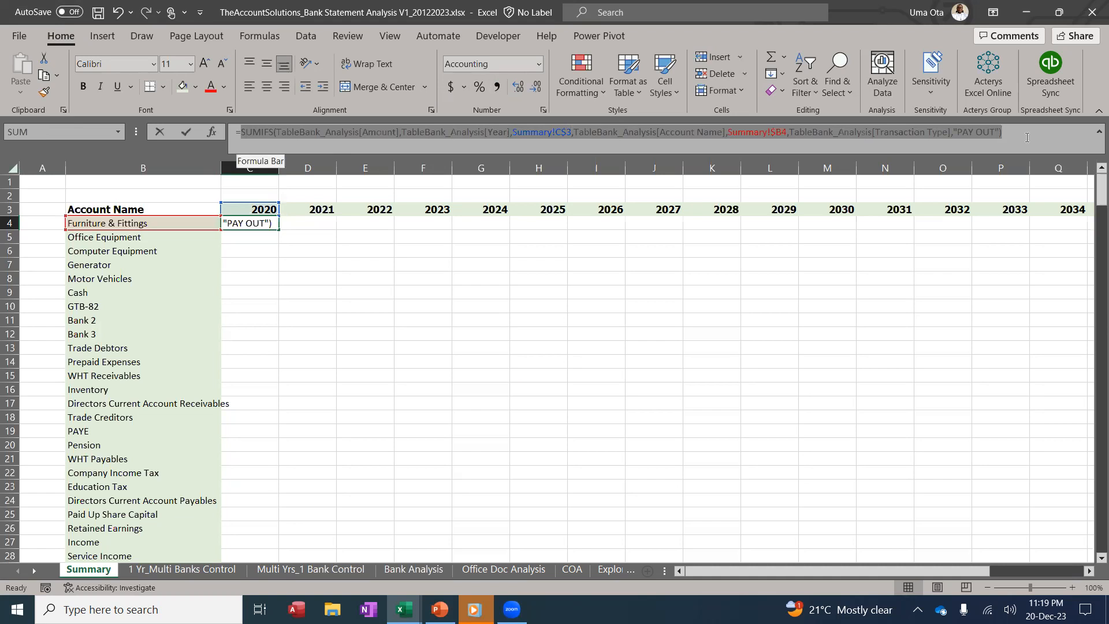
click(1026, 137)
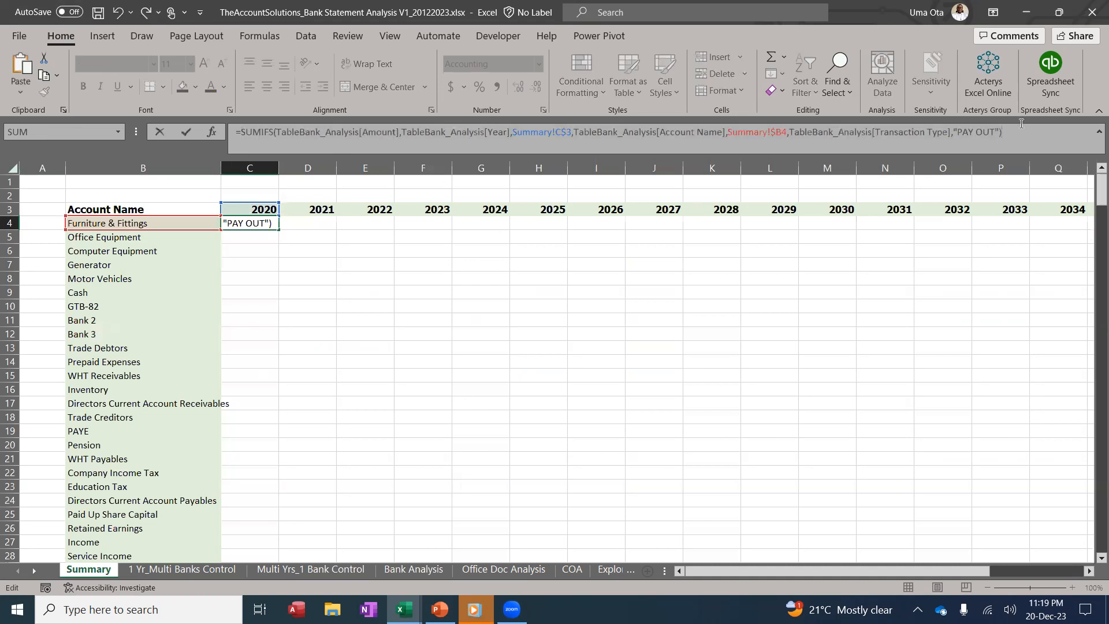
text(-)
key(ctrl+v)
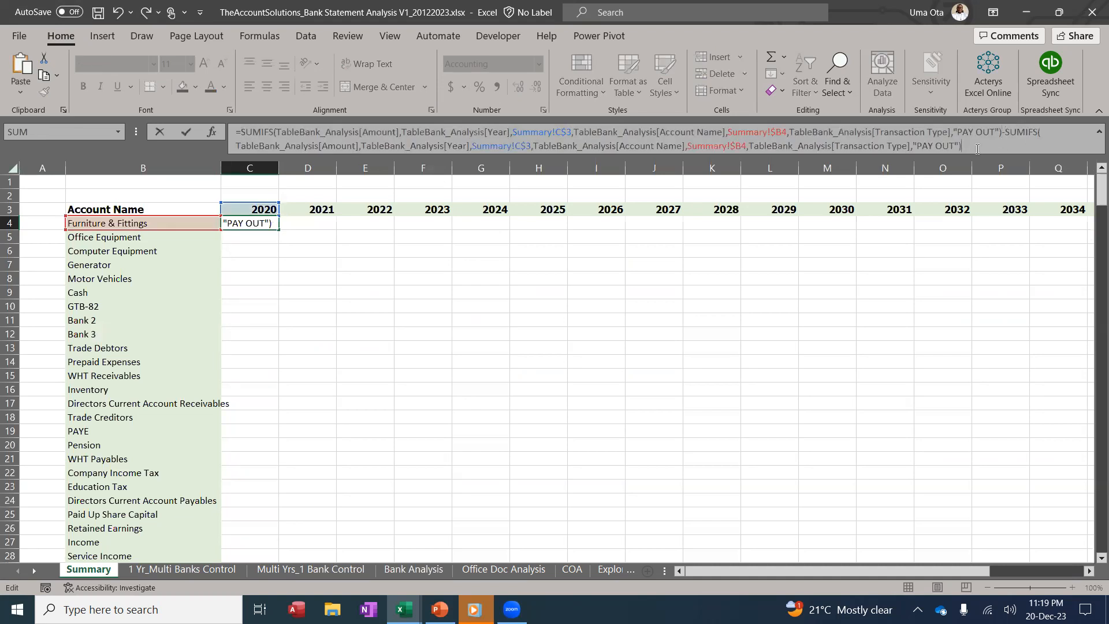
click(954, 145)
key(BackSpace)
key(BackSpace)
key(BackSpace)
key(BackSpace)
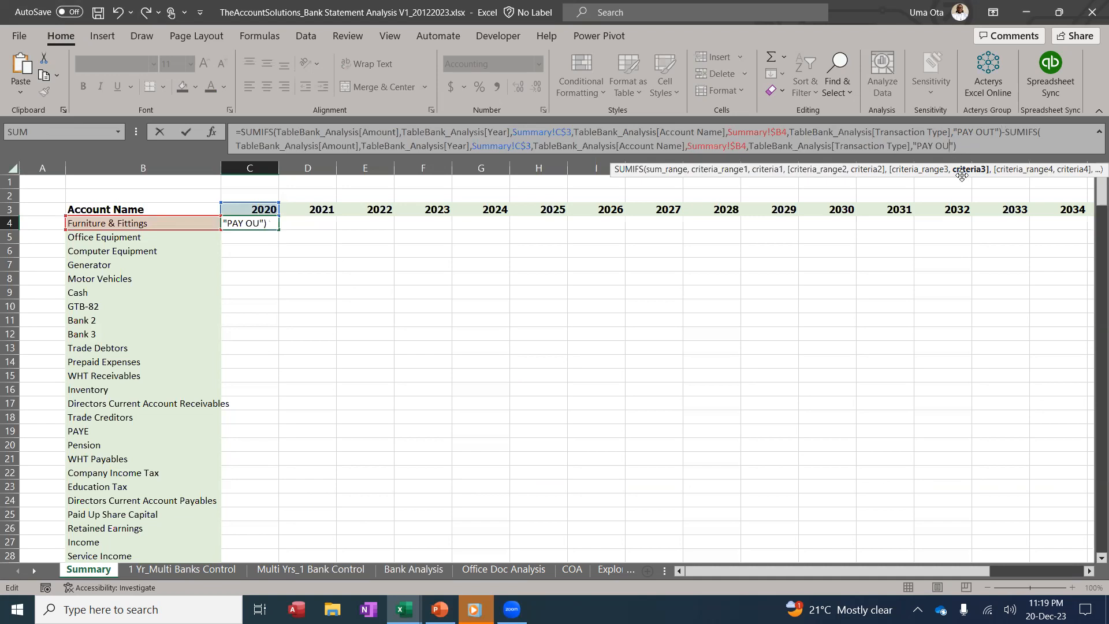
text(IN)
key(Return)
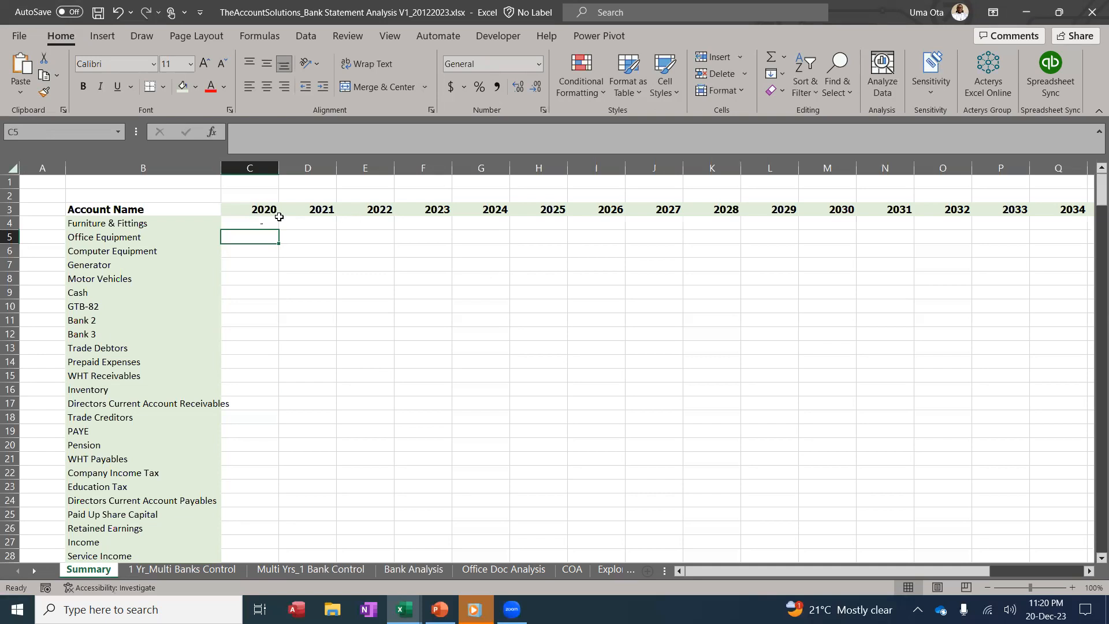
Fill C4's formula down the account rows, then undo the fill
click(259, 225)
drag(284, 229, 252, 317)
scroll(365, 315, up, 9)
scroll(365, 314, up, 20)
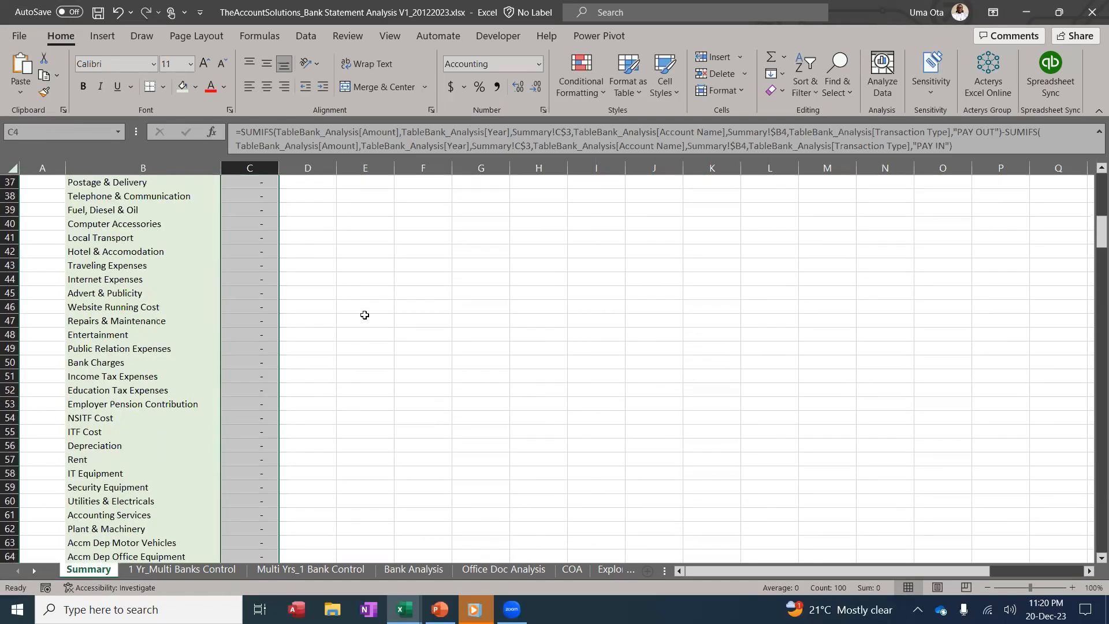
key(ctrl+z)
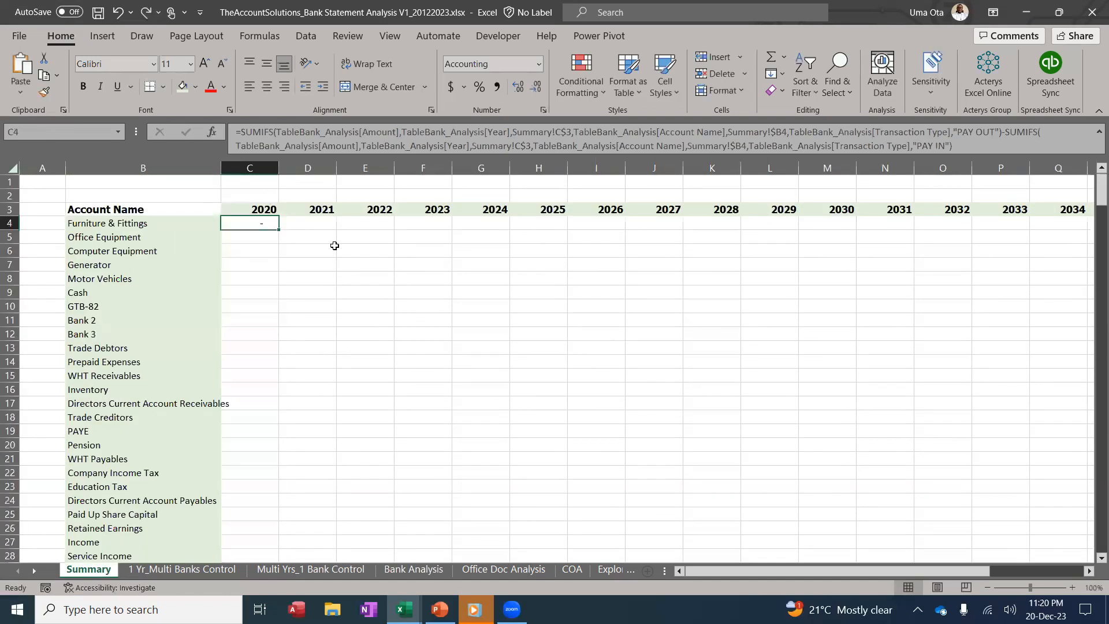
Wrap the C4 formula in IF(B4="","",...) so it returns blank for an empty account name
click(240, 132)
text(IF()
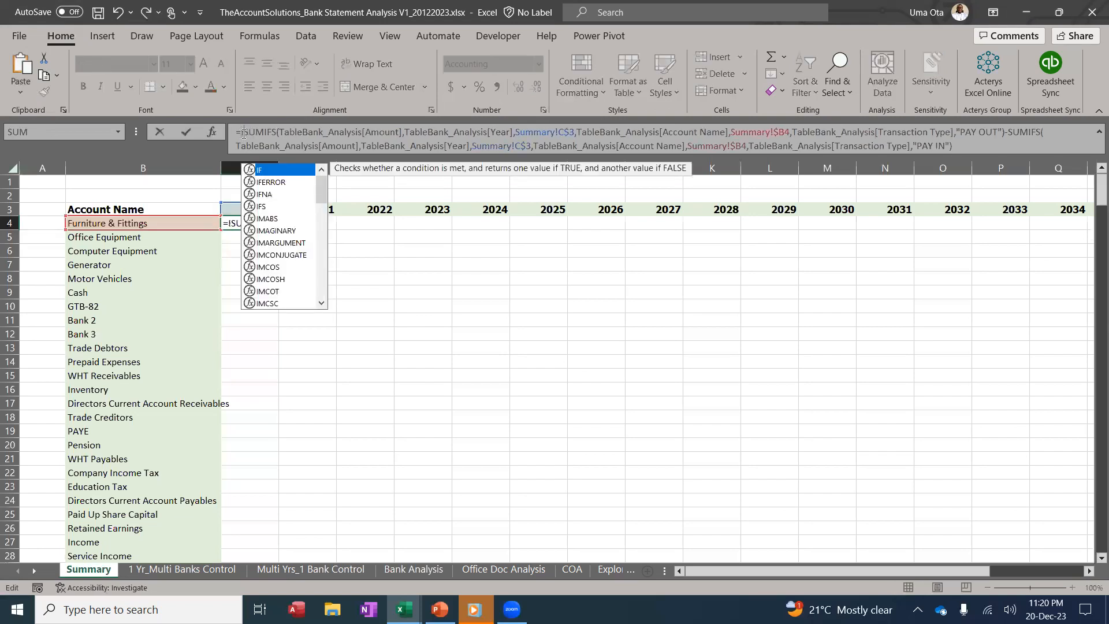
click(195, 222)
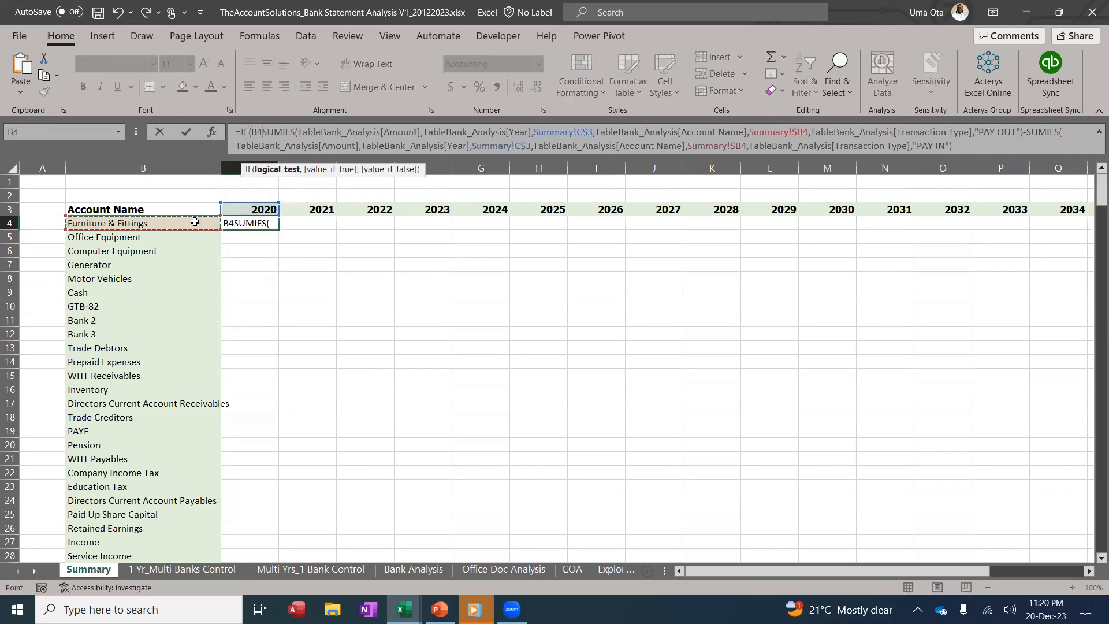
text(="")
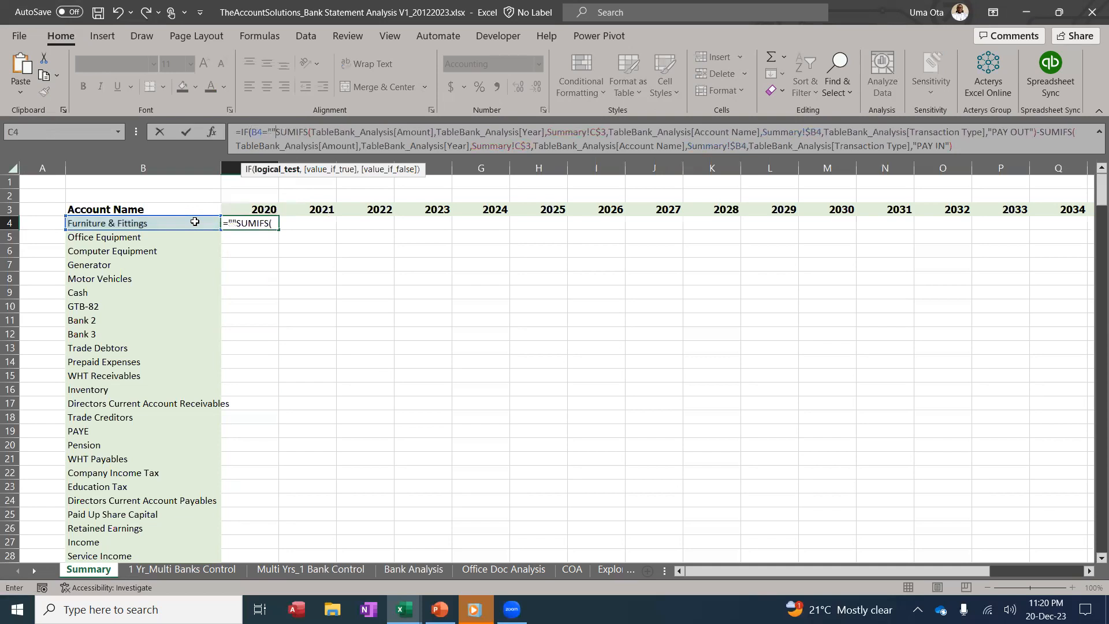
text(,"",)
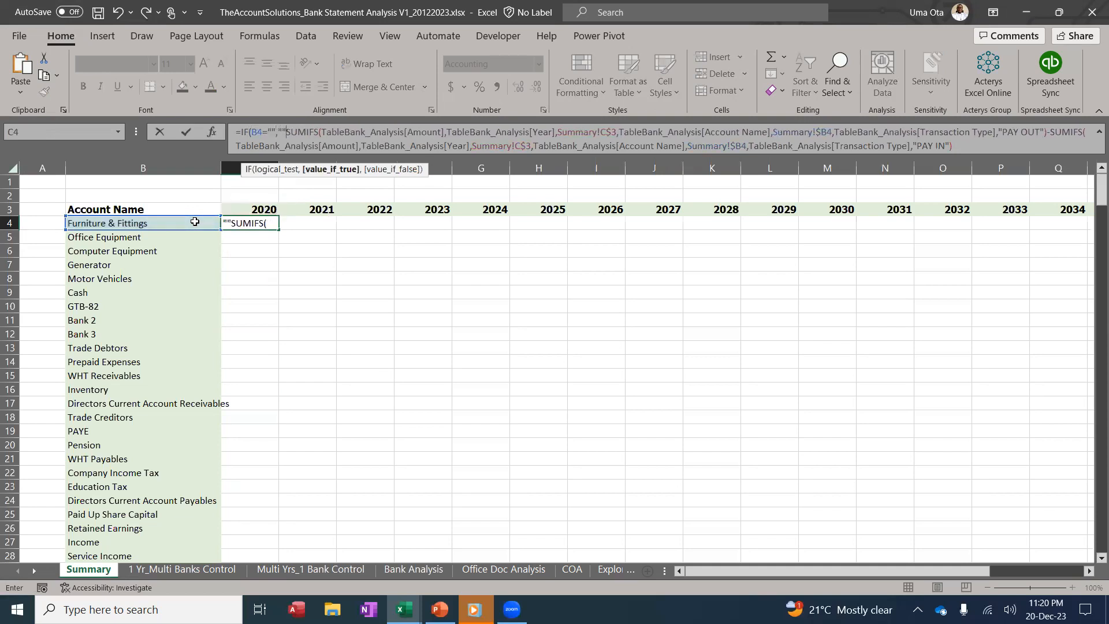
click(975, 146)
key(Return)
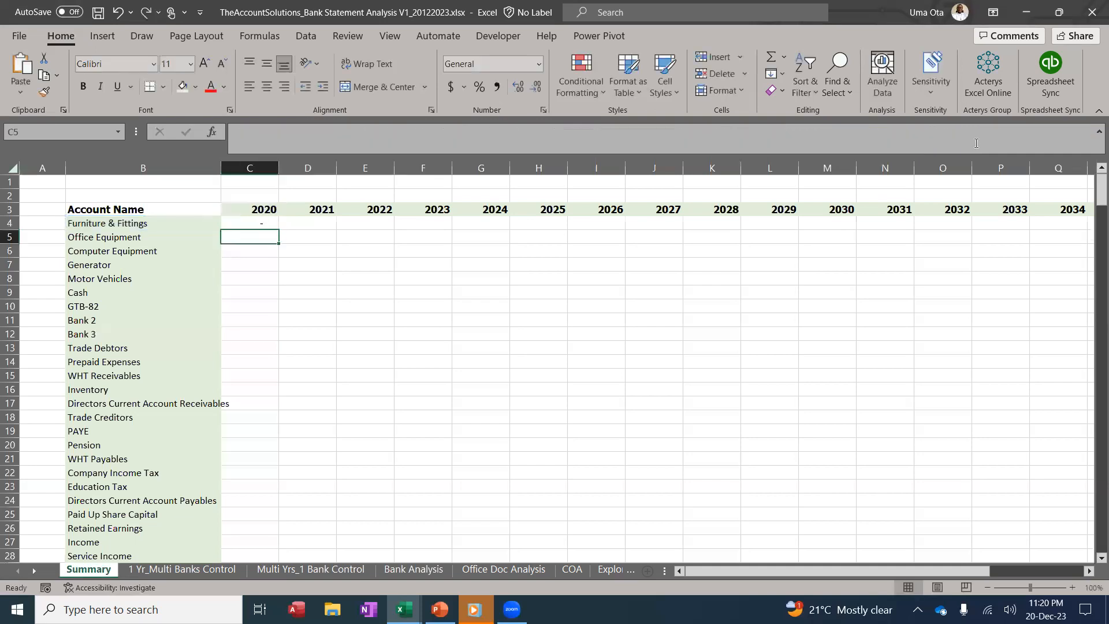
Fill the C4 formula down column C to row 326 and copy the column
click(280, 219)
drag(278, 229, 240, 543)
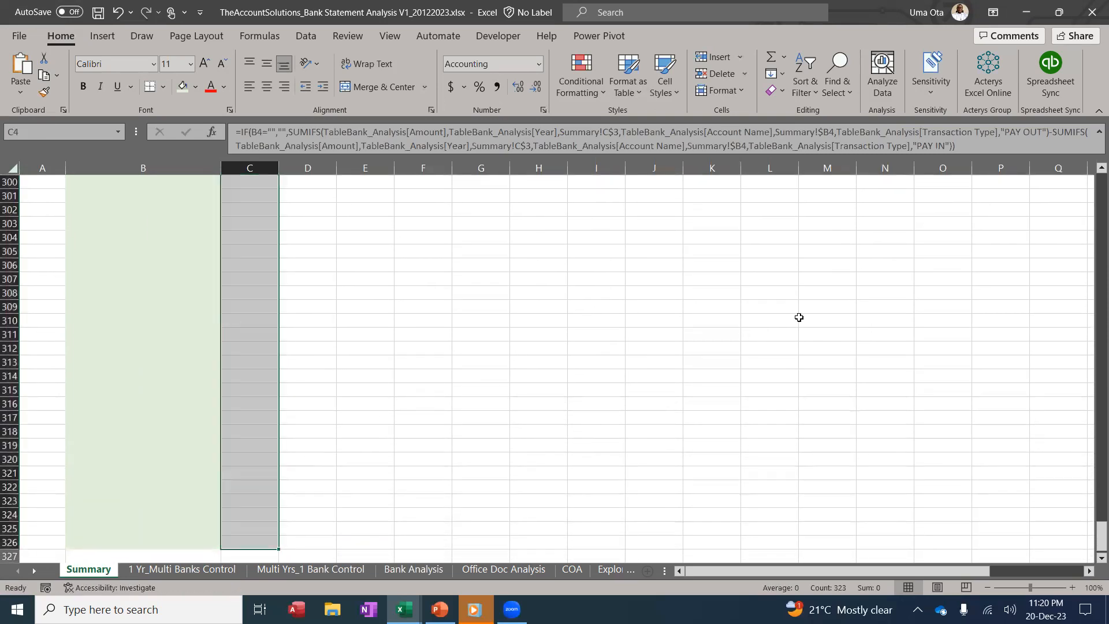
scroll(982, 358, up, 5)
drag(1092, 522, 1094, 191)
key(ctrl+c)
Paste the copied formulas across C4:V326 for every year from 2020 to 2039
key(shift+Right)
key(shift+Right)
key(shift+Right)
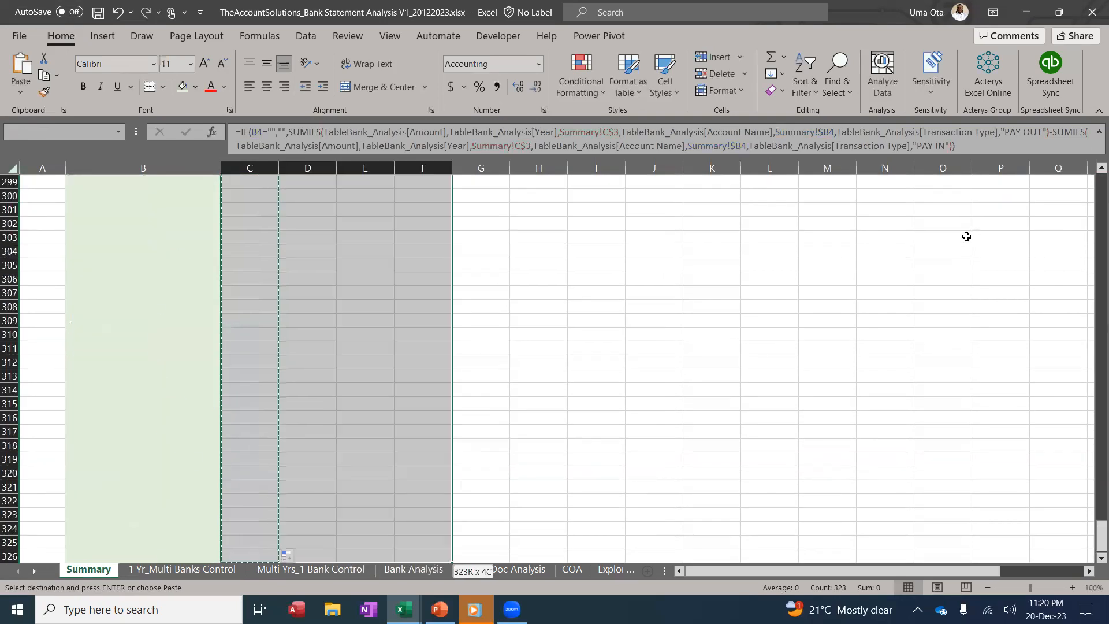
key(shift+Right)
key(shift+Right)
key(shift+Right)
key(shift+Right)
key(shift+Right)
key(shift+Right)
key(shift+Right)
key(shift+Right)
key(shift+Right)
key(shift+Right)
key(shift+Right)
key(shift+Right)
key(shift+Right)
key(shift+Right)
key(shift+Right)
key(shift+Right)
key(shift+Right)
key(shift+Right)
key(shift+Right)
key(shift+Right)
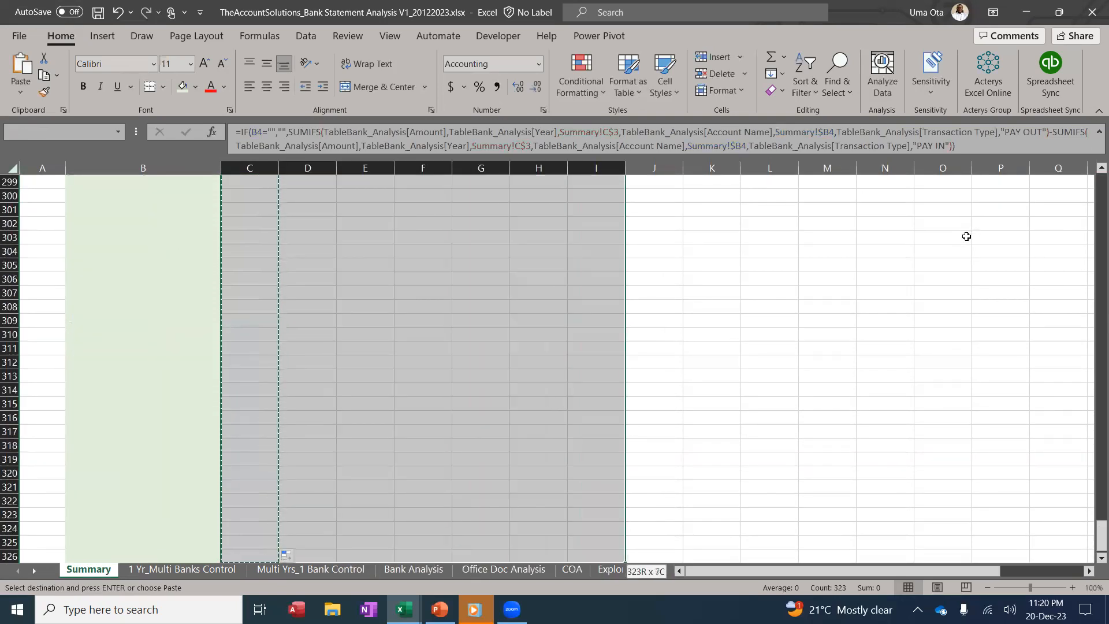
key(shift+Right)
key(shift+Right)
key(shift+Right)
key(shift+Right)
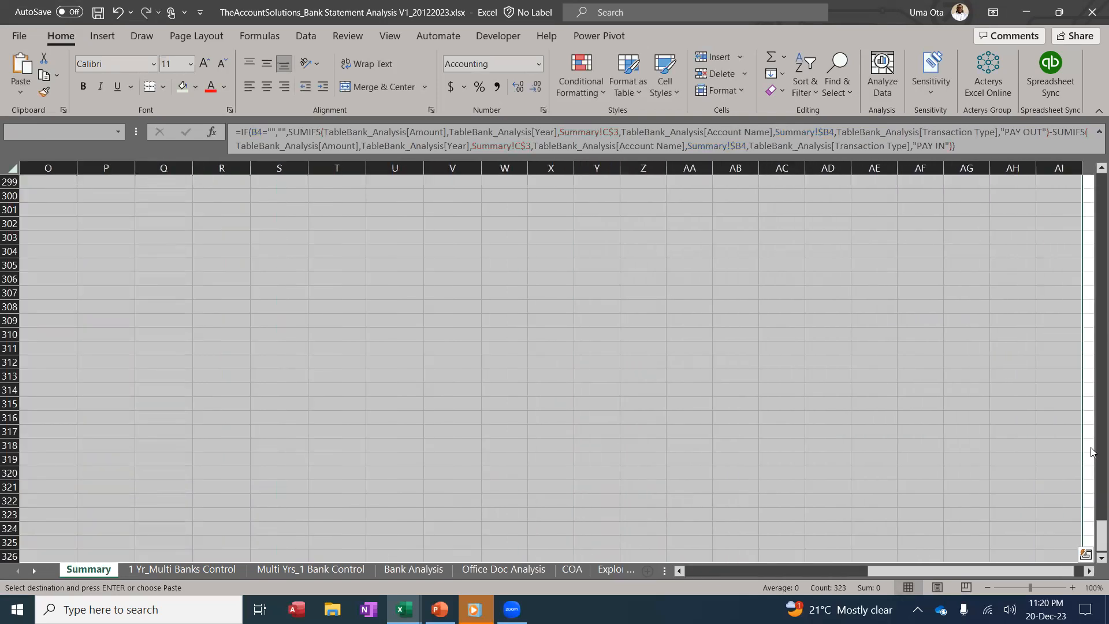
drag(1100, 535, 1090, 91)
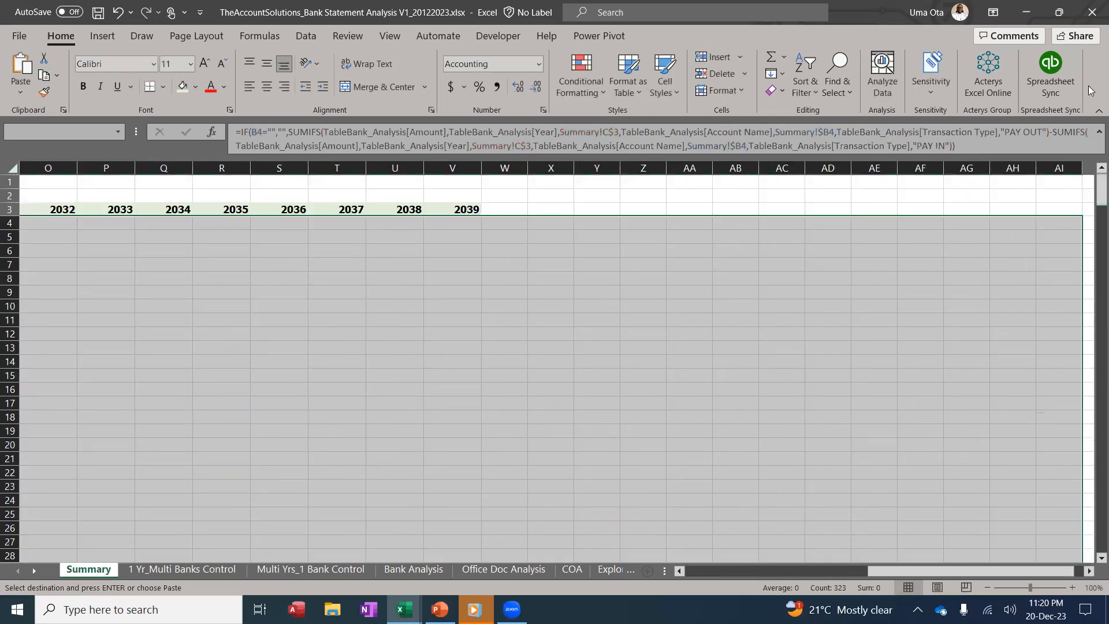
key(shift+Left)
key(shift+Left)
key(shift+Left)
key(shift+Left)
key(shift+Left)
key(shift+Left)
key(shift+Left)
key(shift+Left)
key(shift+Left)
key(shift+Left)
key(shift+Left)
key(shift+Left)
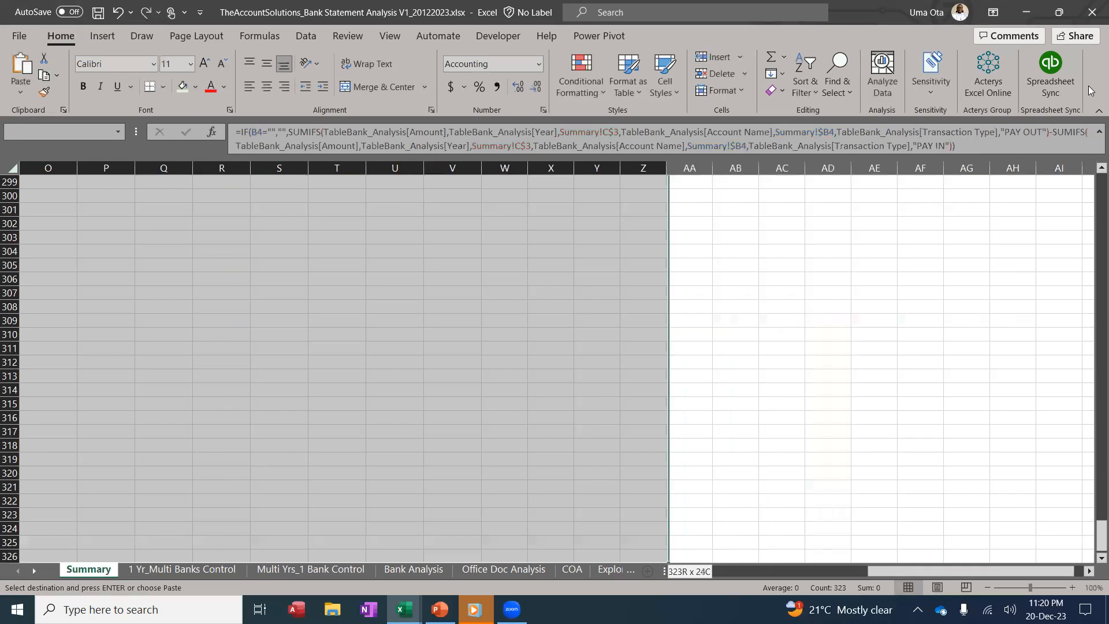
key(shift+Left)
key(shift+Left)
key(shift+Right)
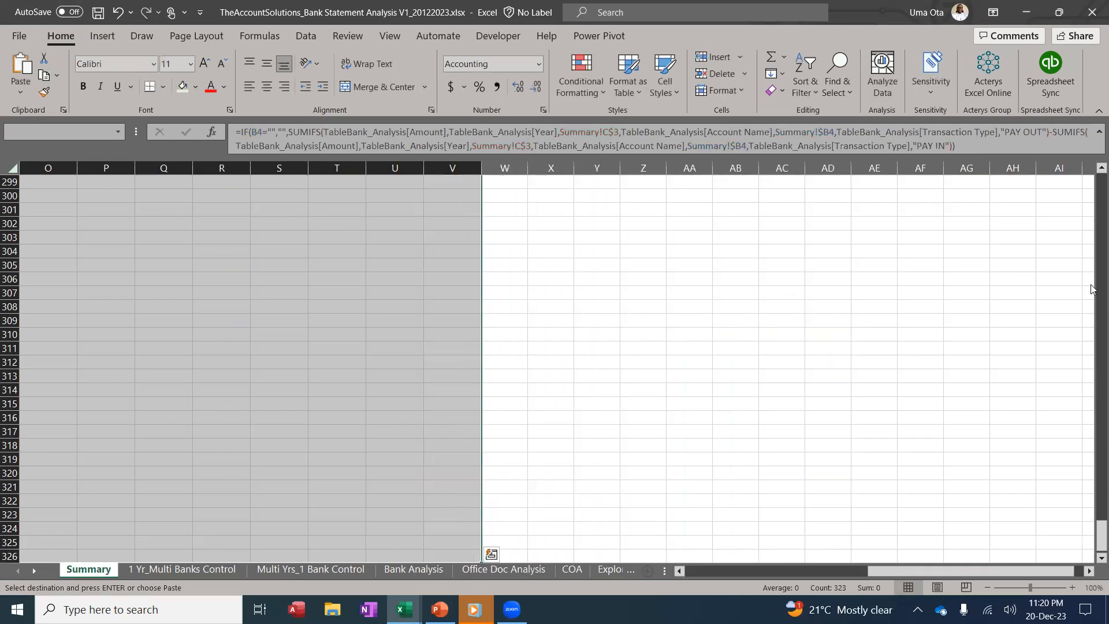
drag(1092, 524, 1099, 98)
key(ctrl+v)
Clear the copy outline and widen the 2021 column so negative totals display fully
click(587, 278)
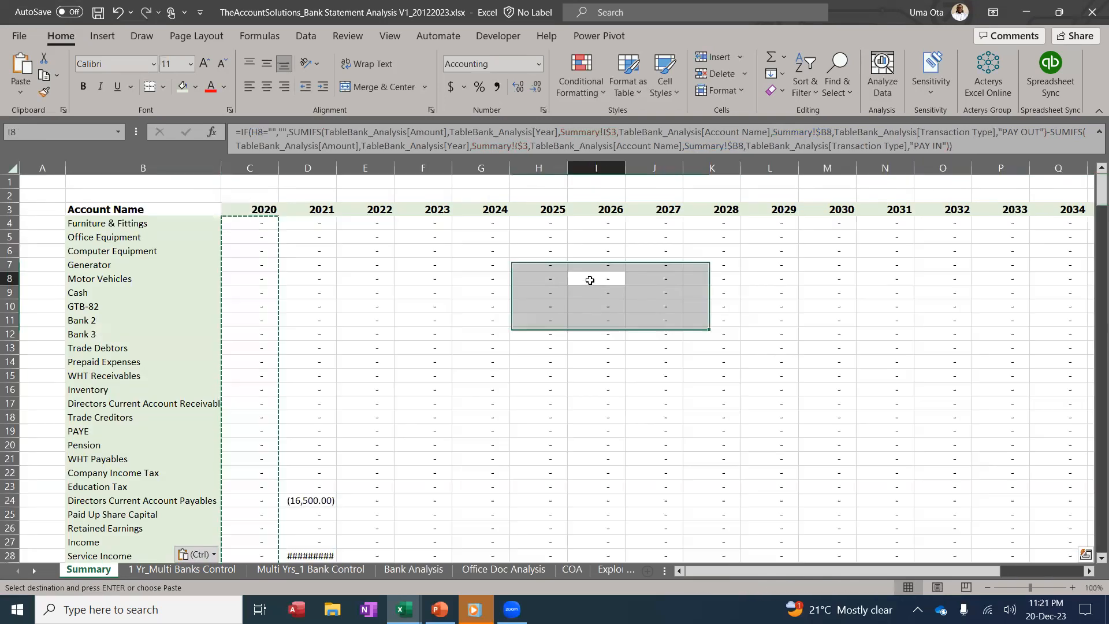
key(Escape)
drag(340, 171, 356, 171)
Check the totals in F16, the (16,500.00) cell, Service Income and Cleaning Expenses
click(431, 391)
scroll(427, 396, down, 3)
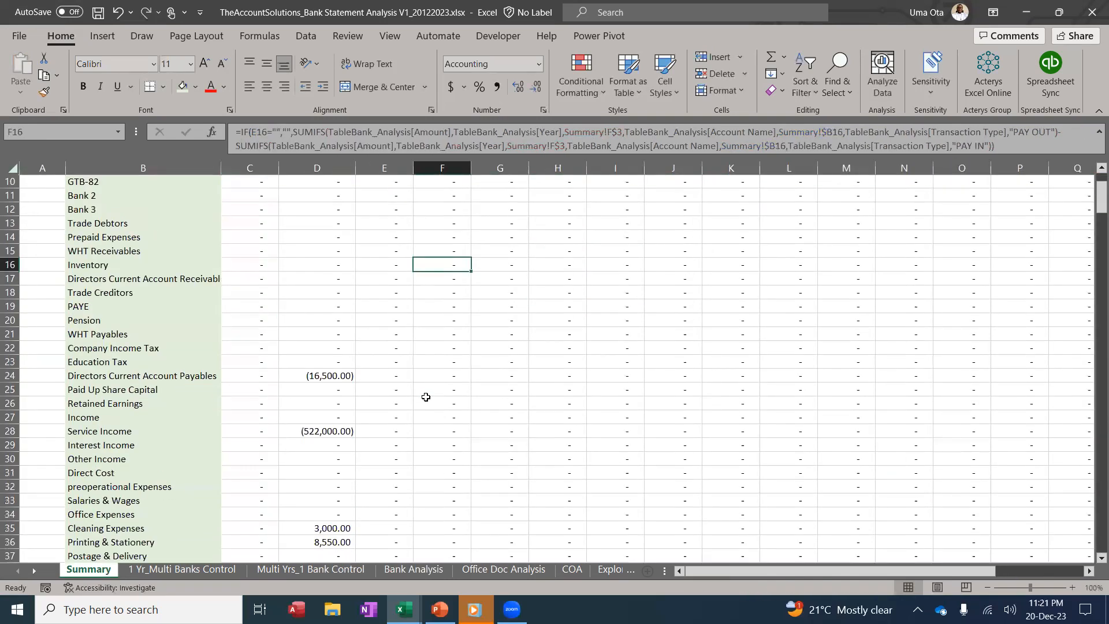
click(309, 375)
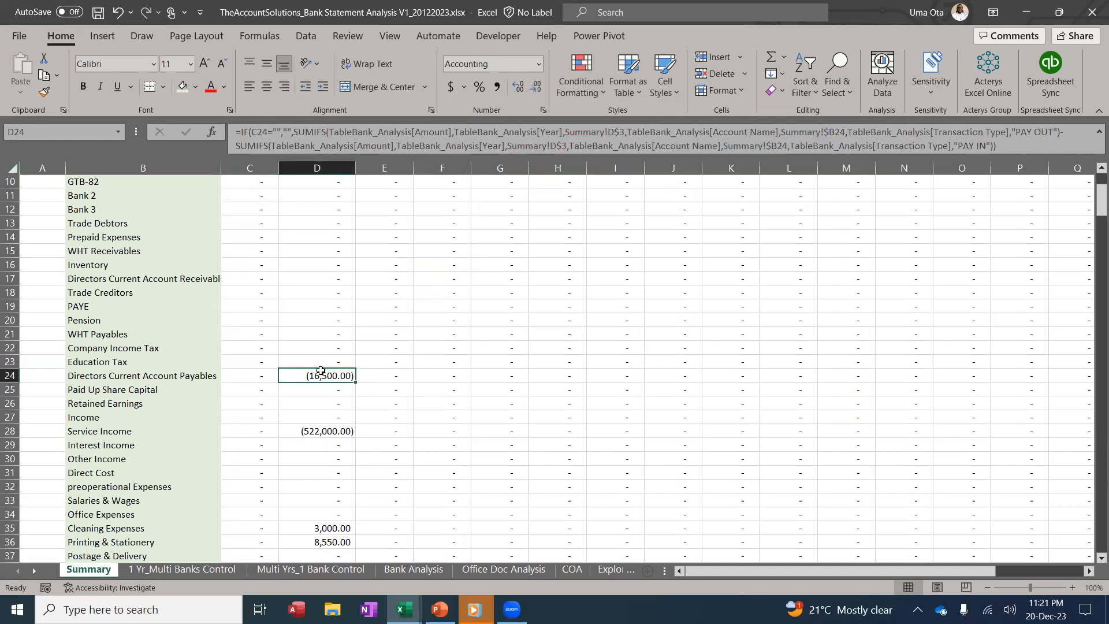
scroll(136, 414, down, 1)
click(127, 391)
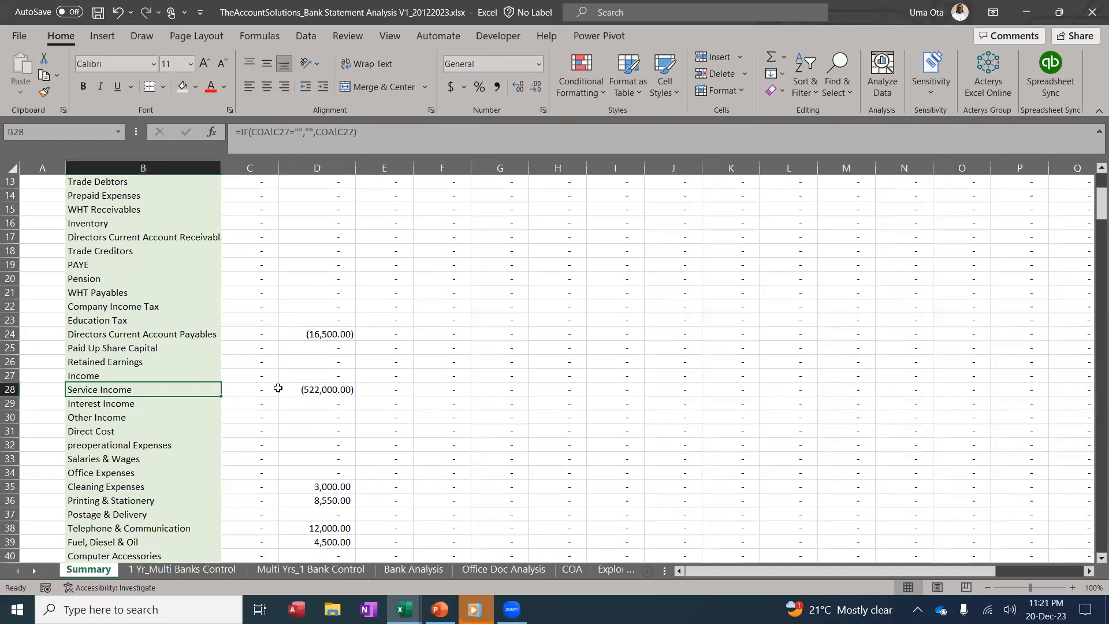
click(324, 390)
scroll(323, 393, down, 2)
click(290, 405)
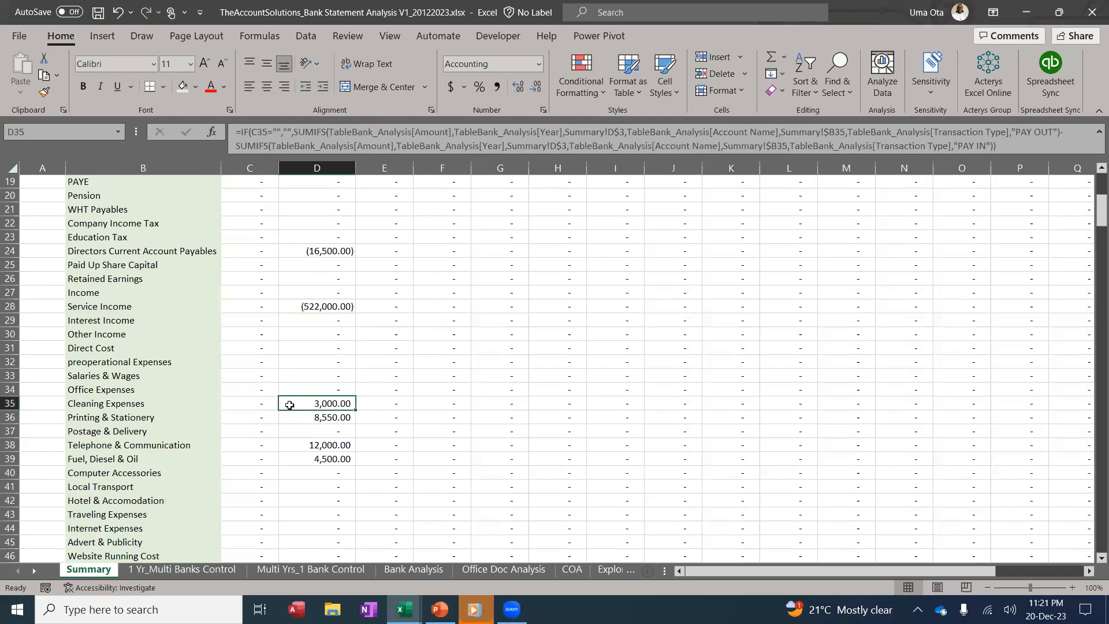
scroll(316, 447, down, 7)
scroll(330, 462, down, 20)
scroll(329, 461, up, 18)
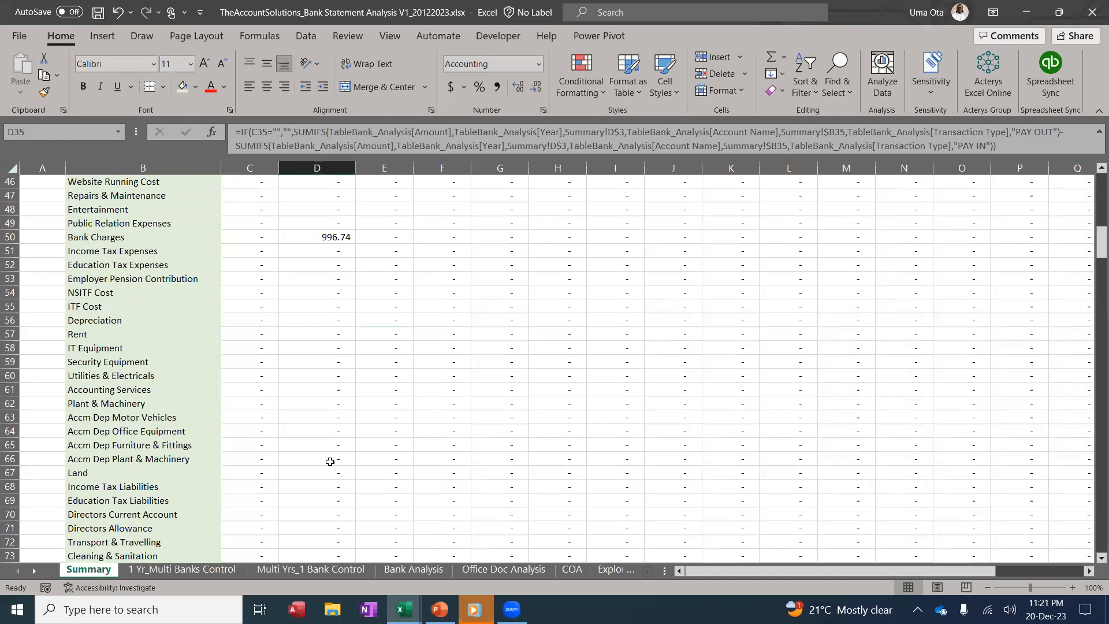
scroll(330, 462, up, 15)
drag(144, 209, 1002, 211)
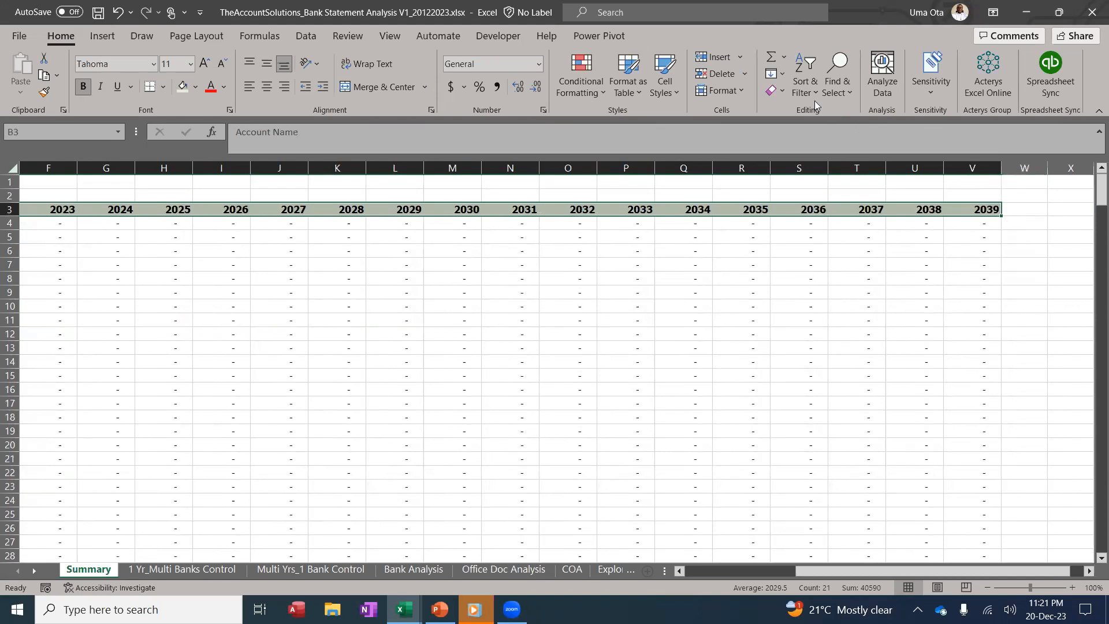
Turn on filters for the header row 3
click(805, 85)
click(838, 176)
drag(826, 570, 649, 570)
click(444, 360)
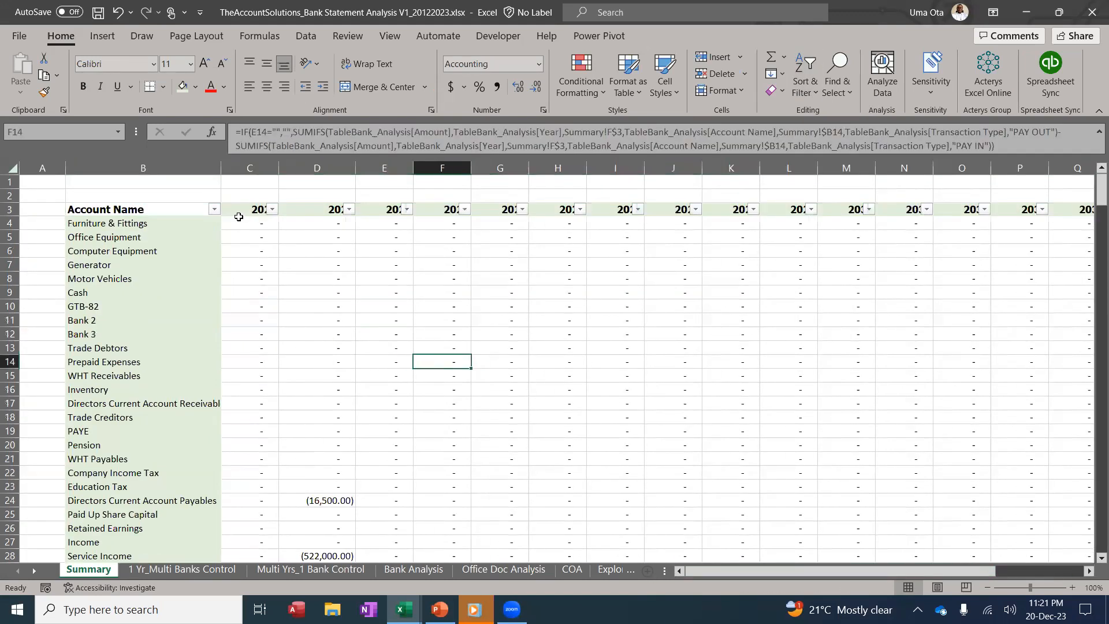
Enter =AGGREGATE(9,7,C4:C326) in C2 and show it in accounting format
click(247, 194)
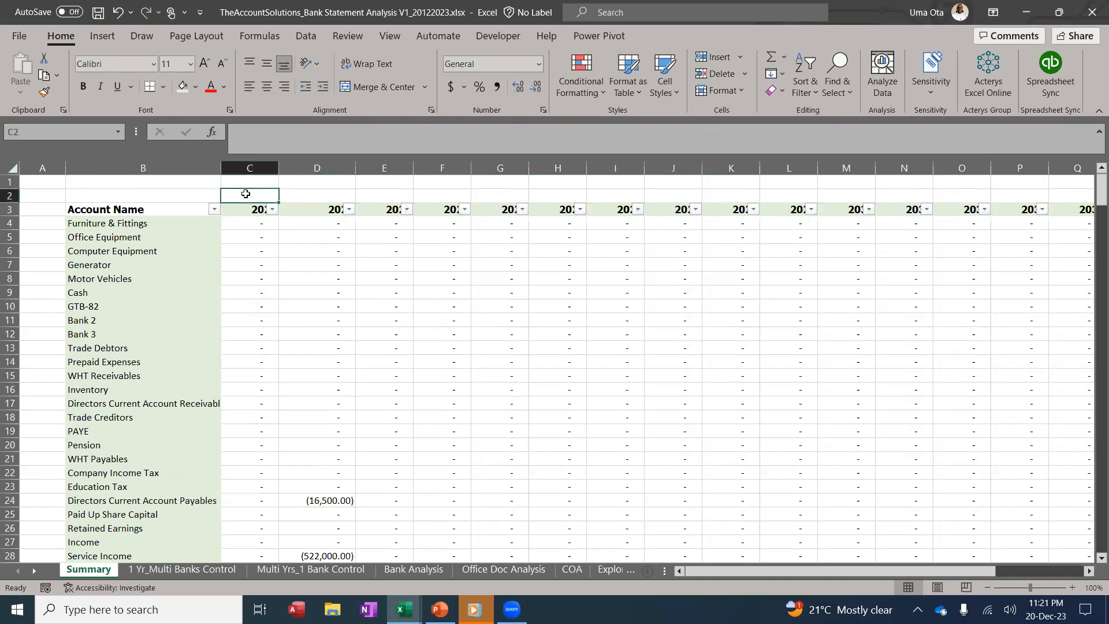
text(=aggre)
key(Tab)
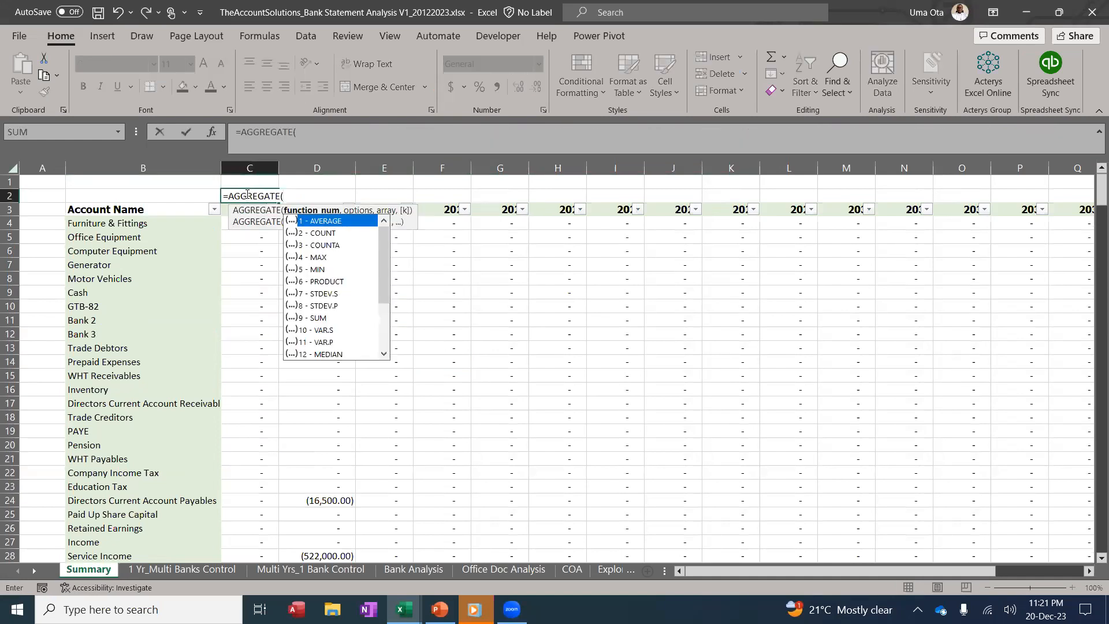
text(9,7)
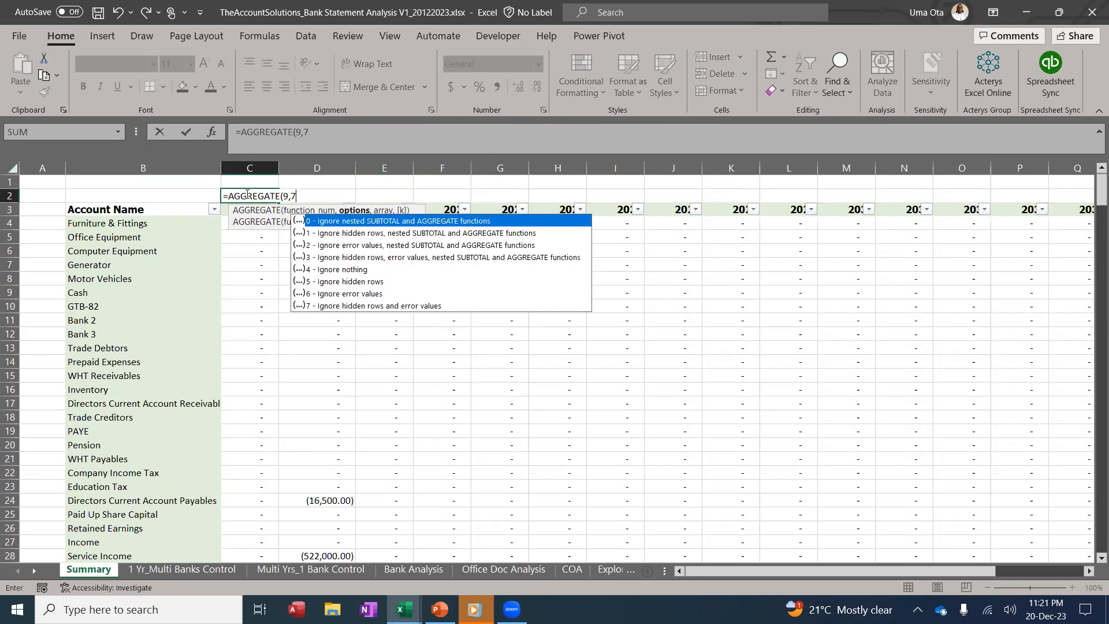
text(,)
click(164, 224)
key(Right)
key(ctrl+shift+Down)
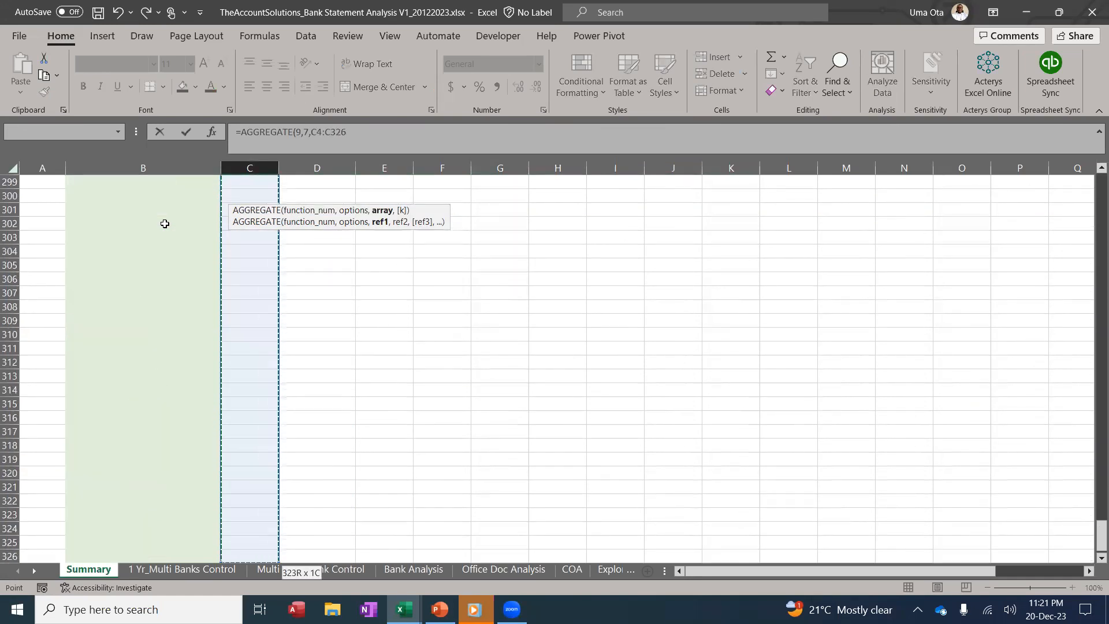
key(Escape)
scroll(237, 190, up, 1)
click(240, 193)
click(496, 86)
Give C2 all borders and copy the total formula across row 2 to column V
click(162, 86)
click(163, 87)
click(162, 87)
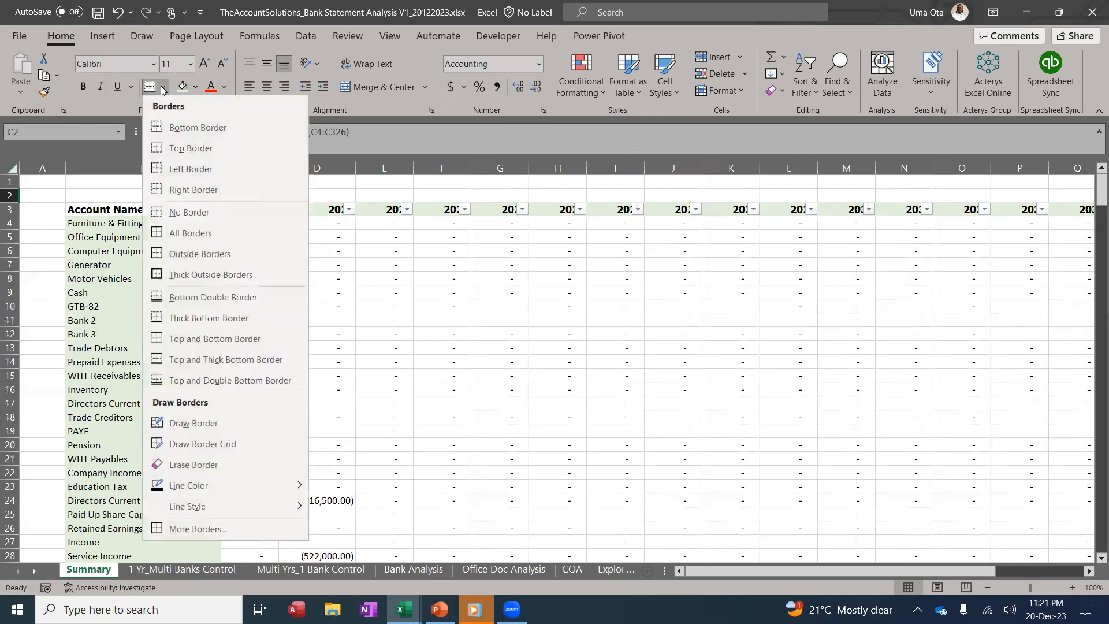
click(173, 233)
drag(280, 201, 1017, 203)
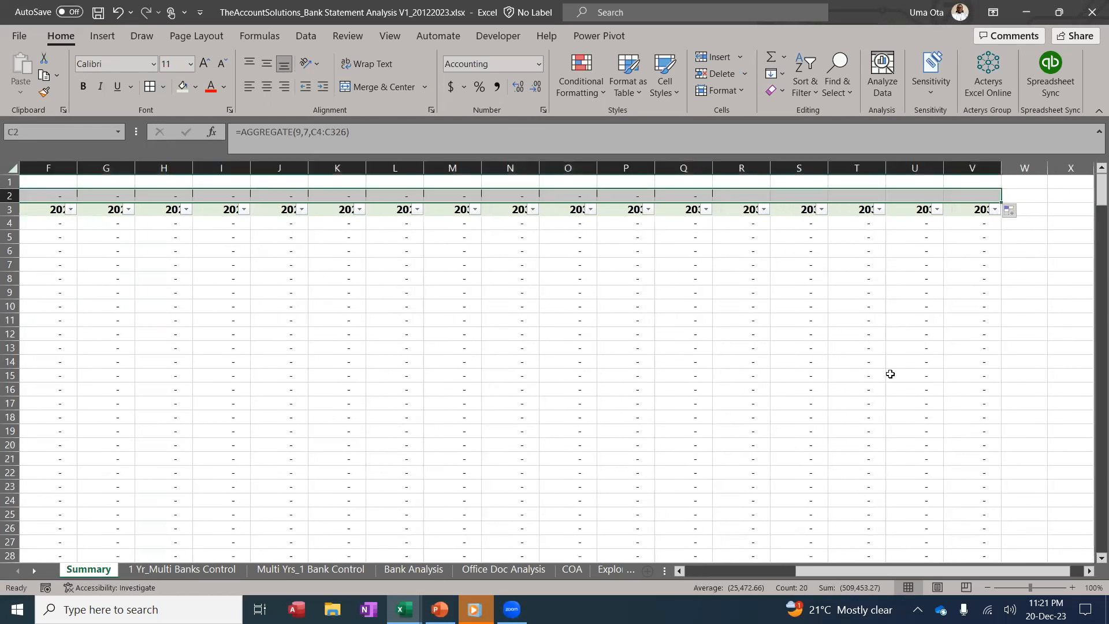
Shade the totals row with a light gold fill
drag(846, 570, 738, 571)
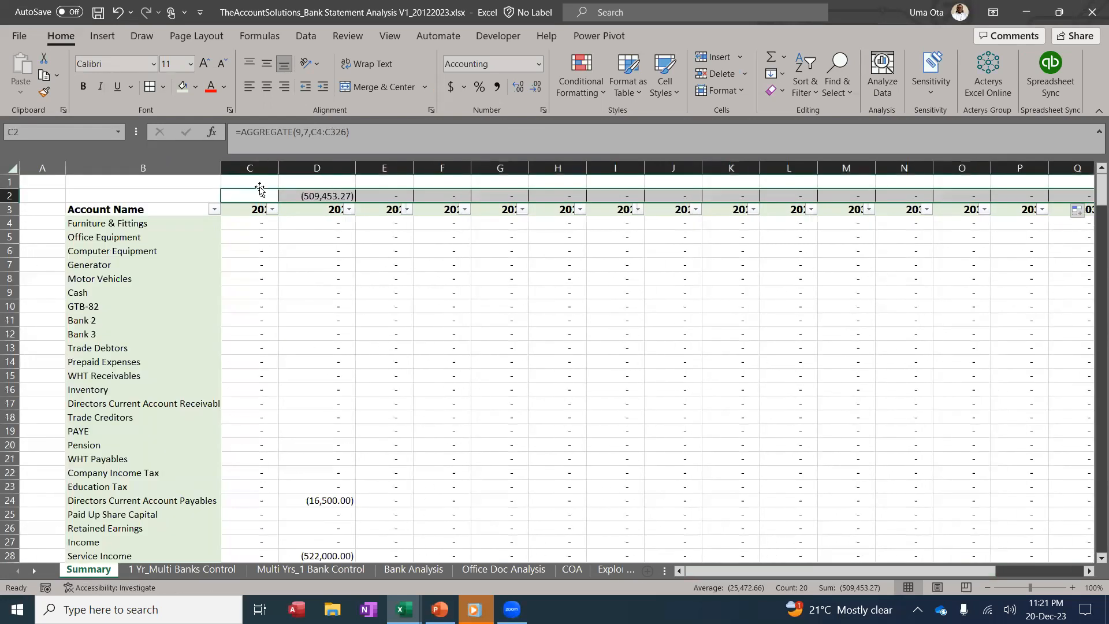
click(198, 90)
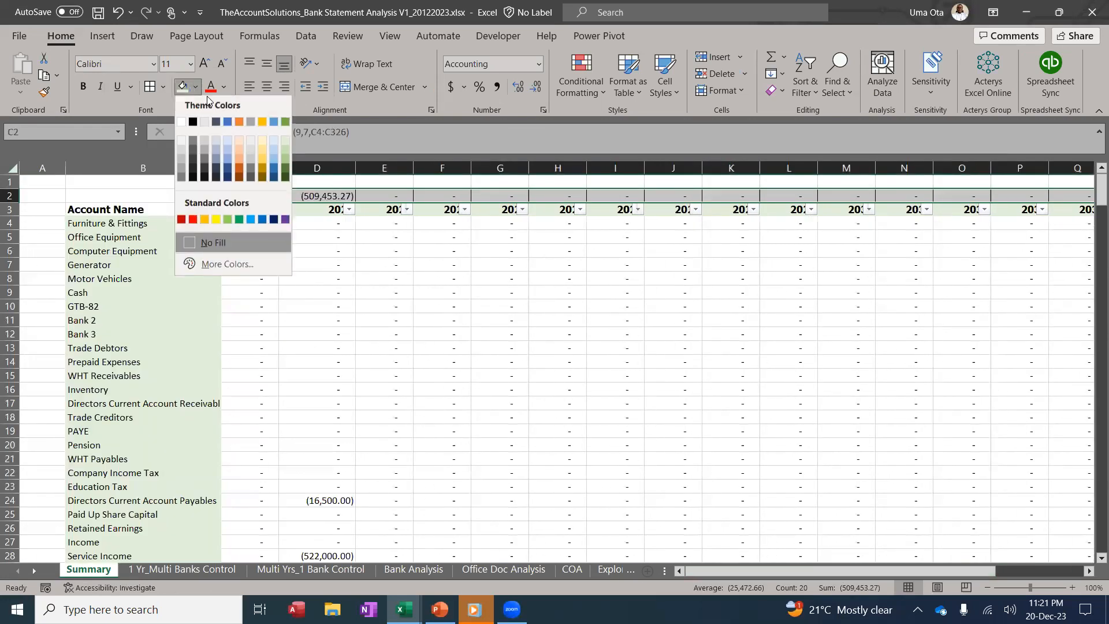
click(262, 141)
click(346, 262)
Dismiss the Account Name filter list, then widen year columns C to V uniformly
click(215, 209)
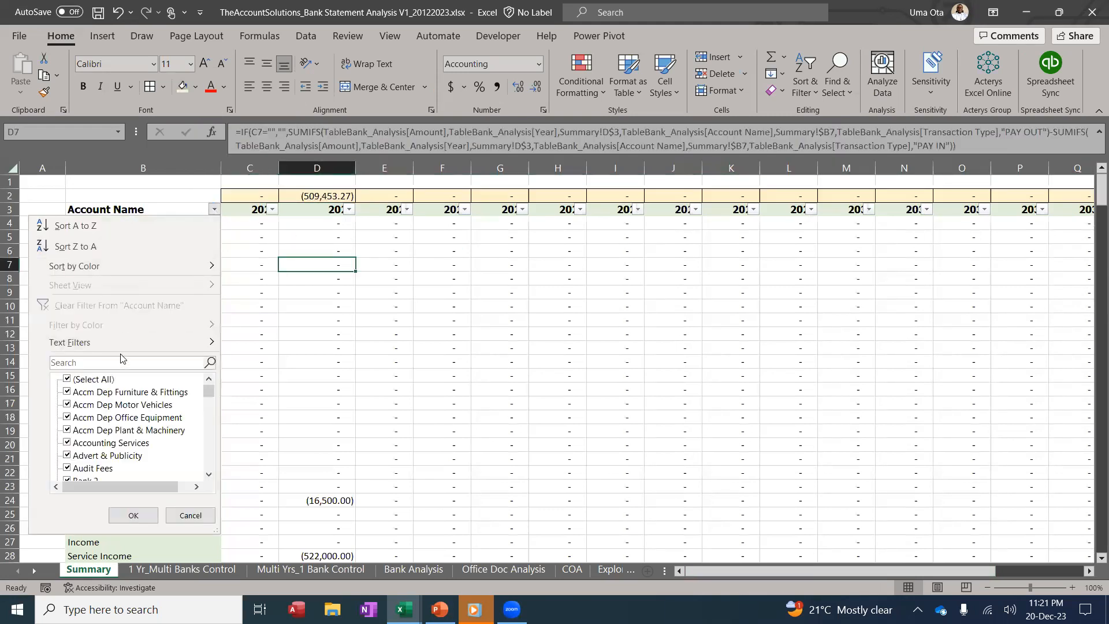
drag(209, 393, 205, 353)
click(300, 303)
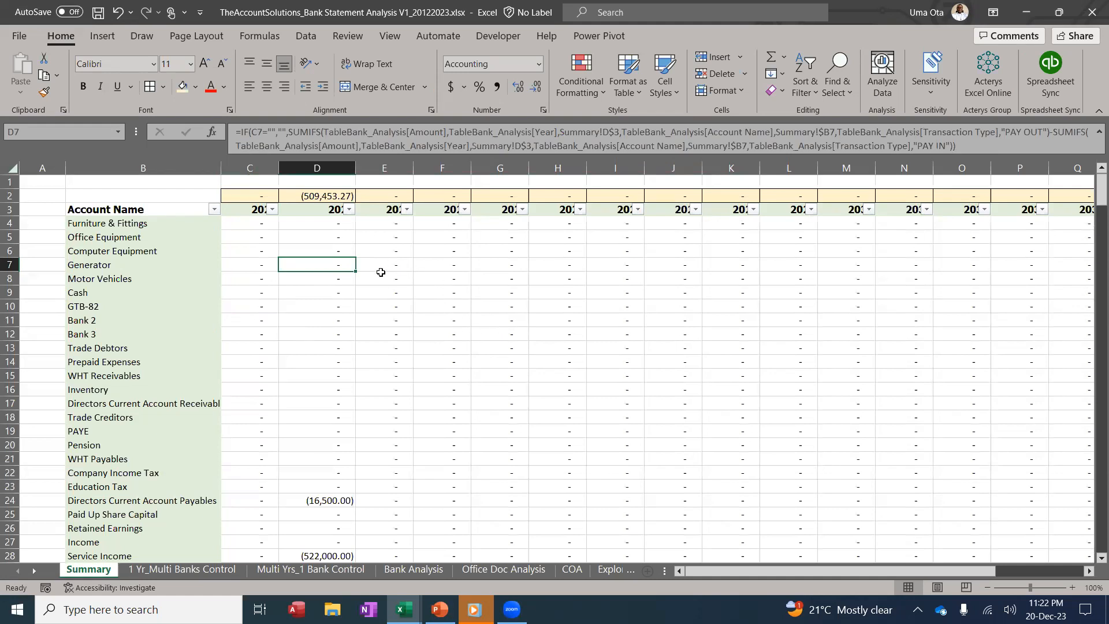
drag(250, 169, 993, 261)
drag(597, 169, 620, 173)
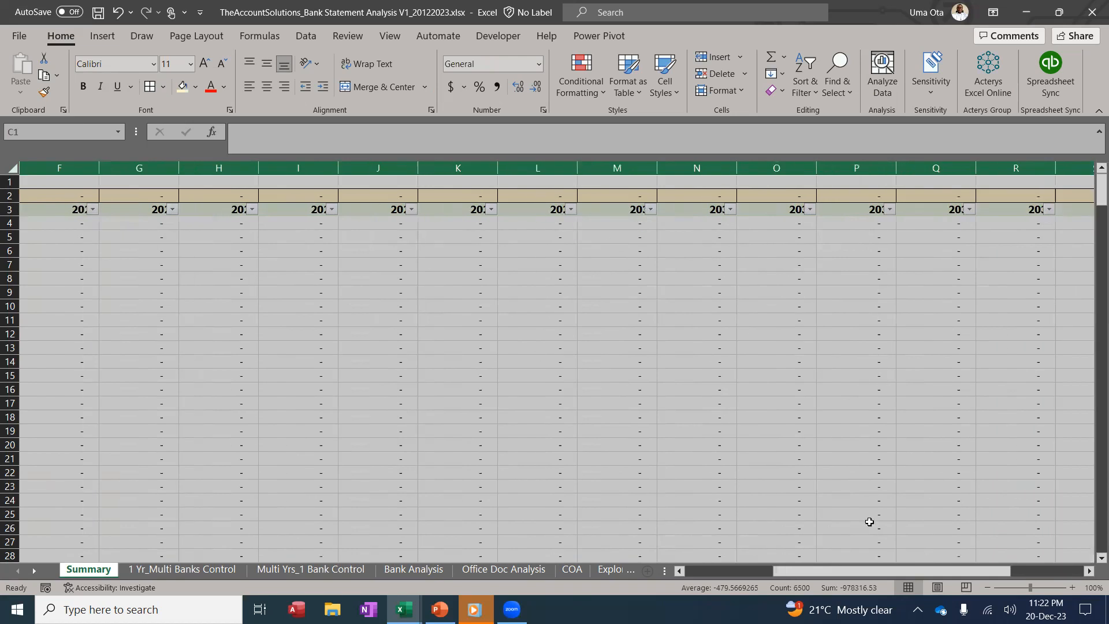
Select the year headers C3:V3 and turn off the sheet gridlines from the View tab
drag(850, 568, 685, 571)
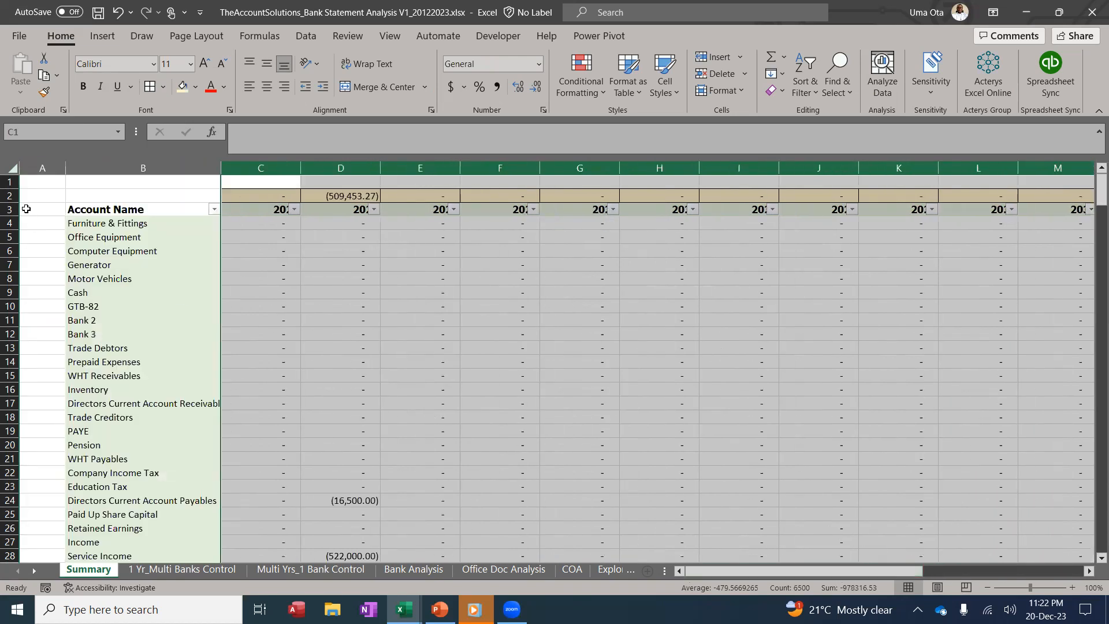
click(278, 211)
key(ctrl+shift+Right)
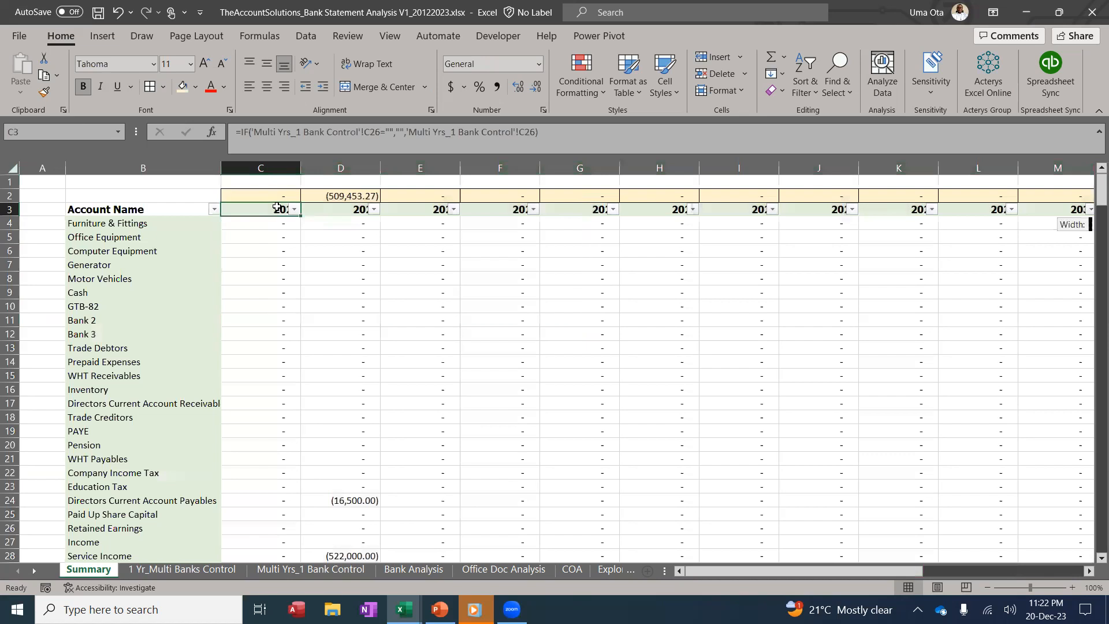
key(ctrl+BackSpace)
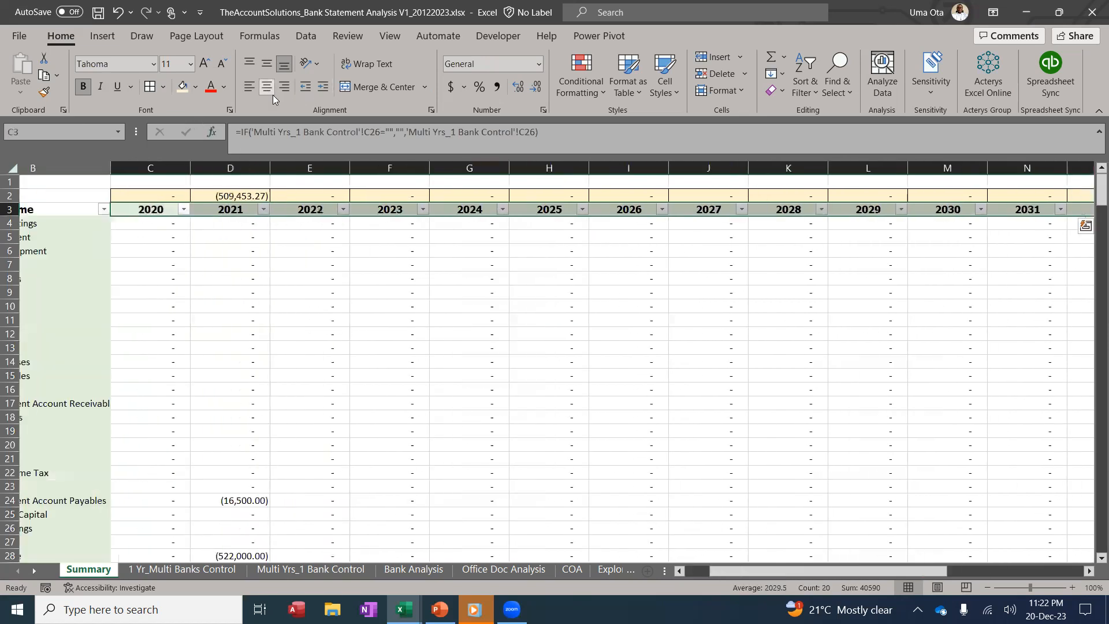
click(601, 364)
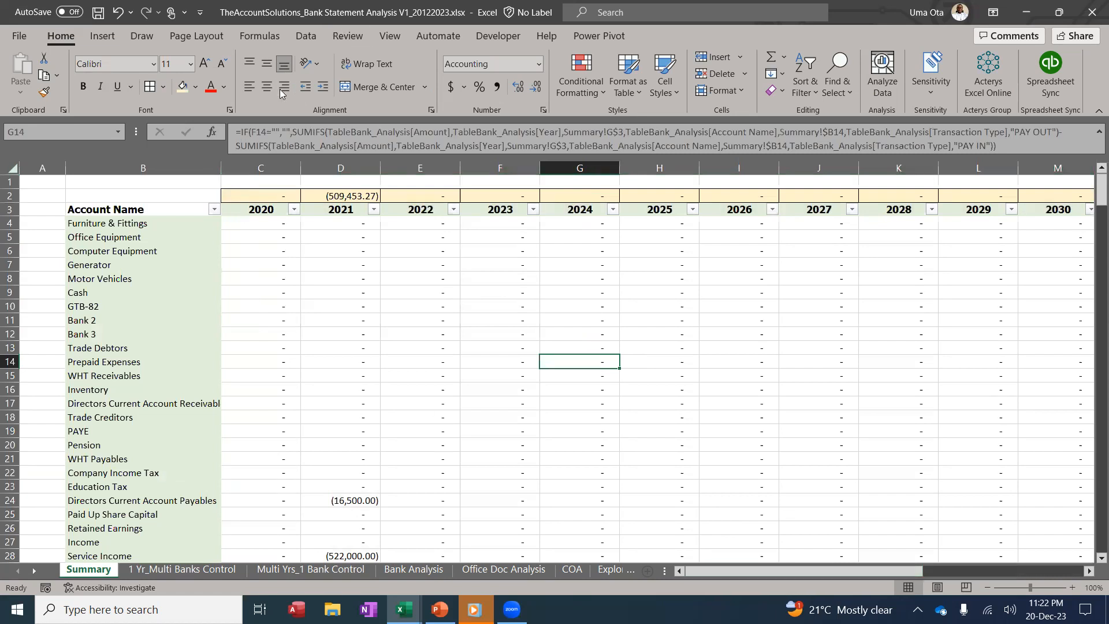
key(alt+w)
click(346, 88)
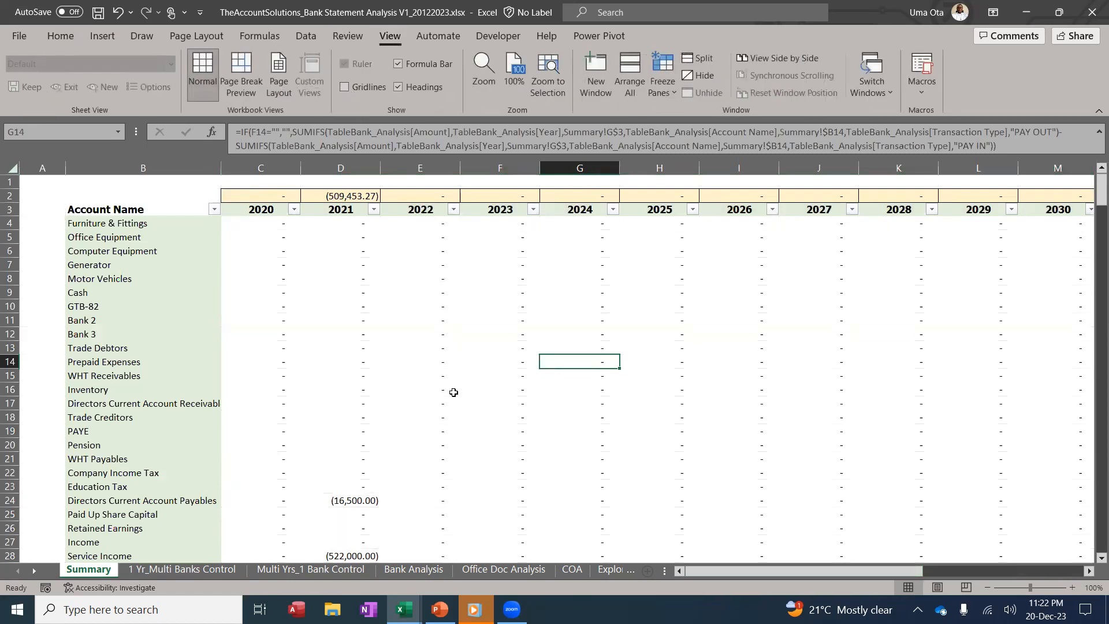
Select the whole value range C4:V326
click(243, 222)
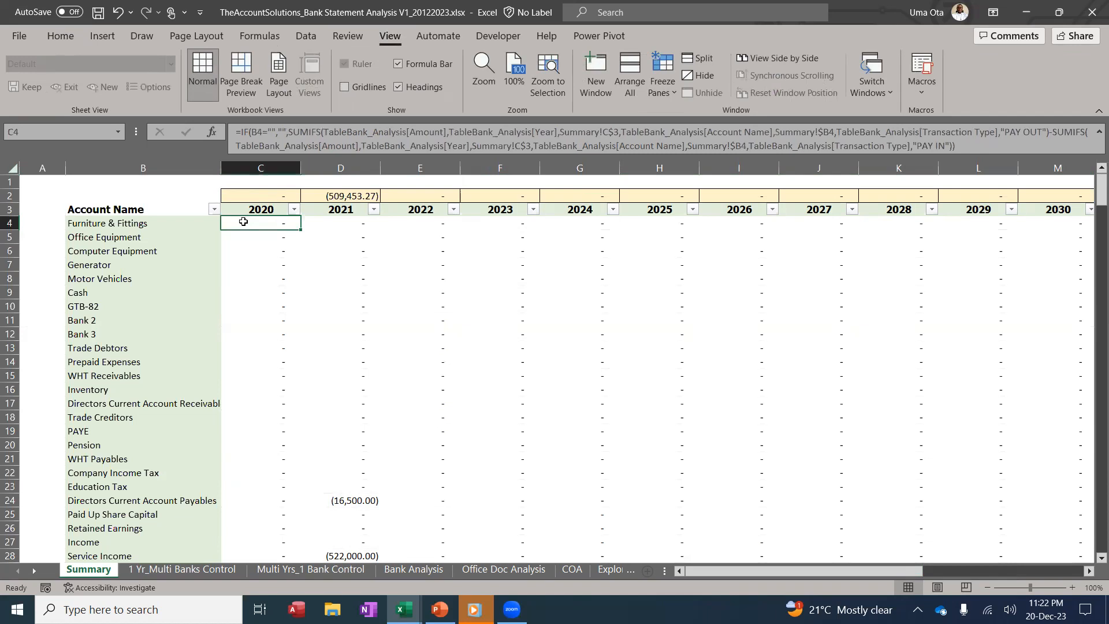
key(ctrl+shift+Down)
key(ctrl+shift+Right)
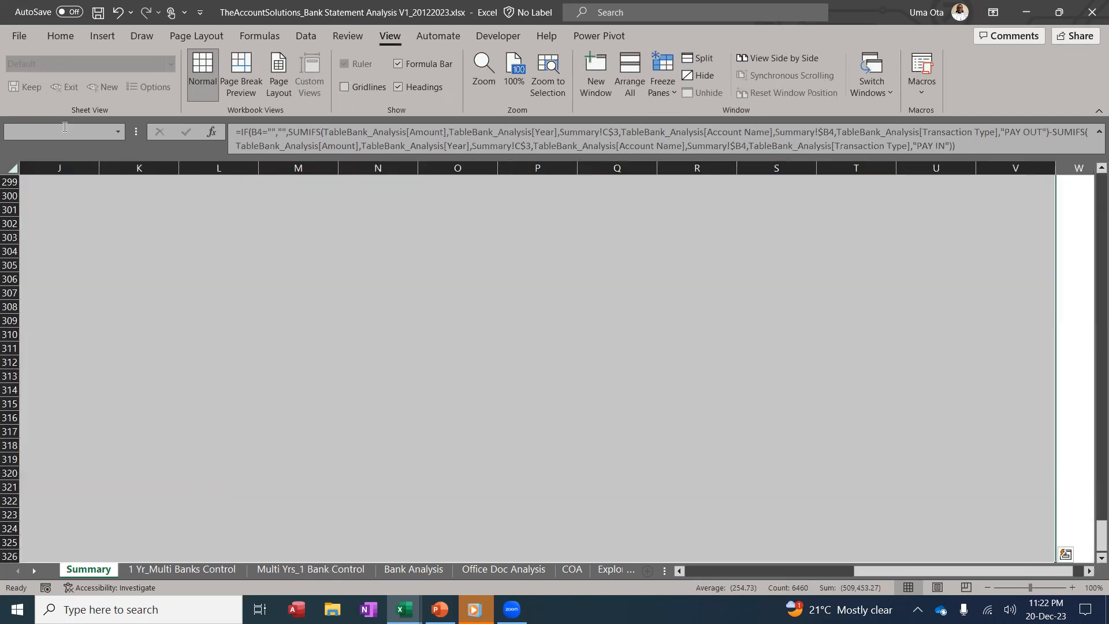
click(60, 35)
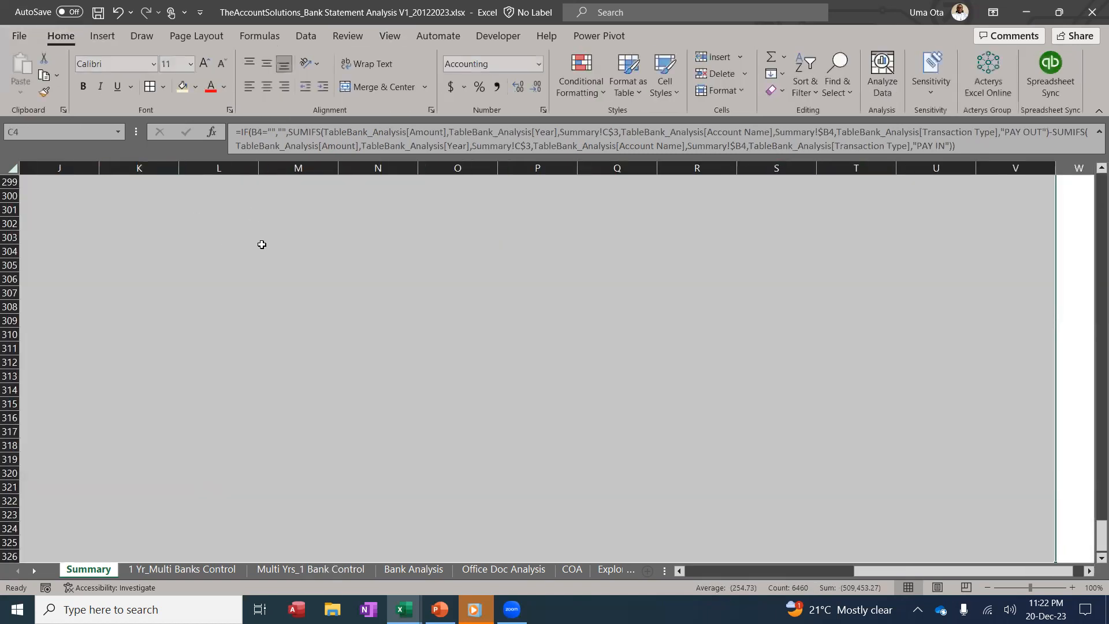
Apply outline and inside borders to C4:V326 via Format Cells, removing an accidental diagonal
right_click(261, 244)
click(314, 492)
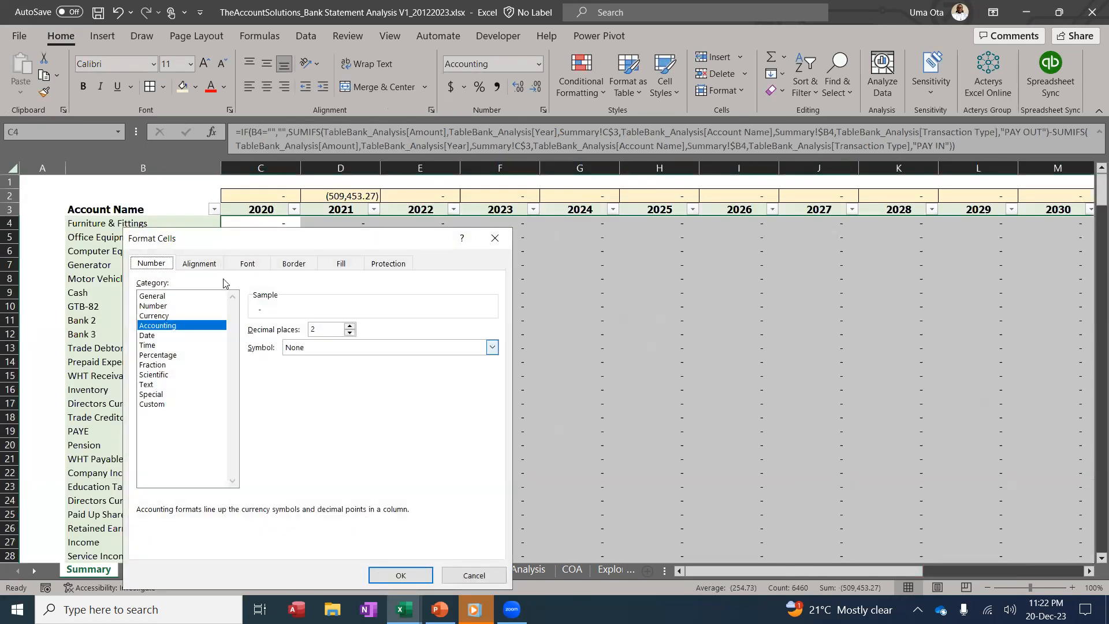
click(310, 264)
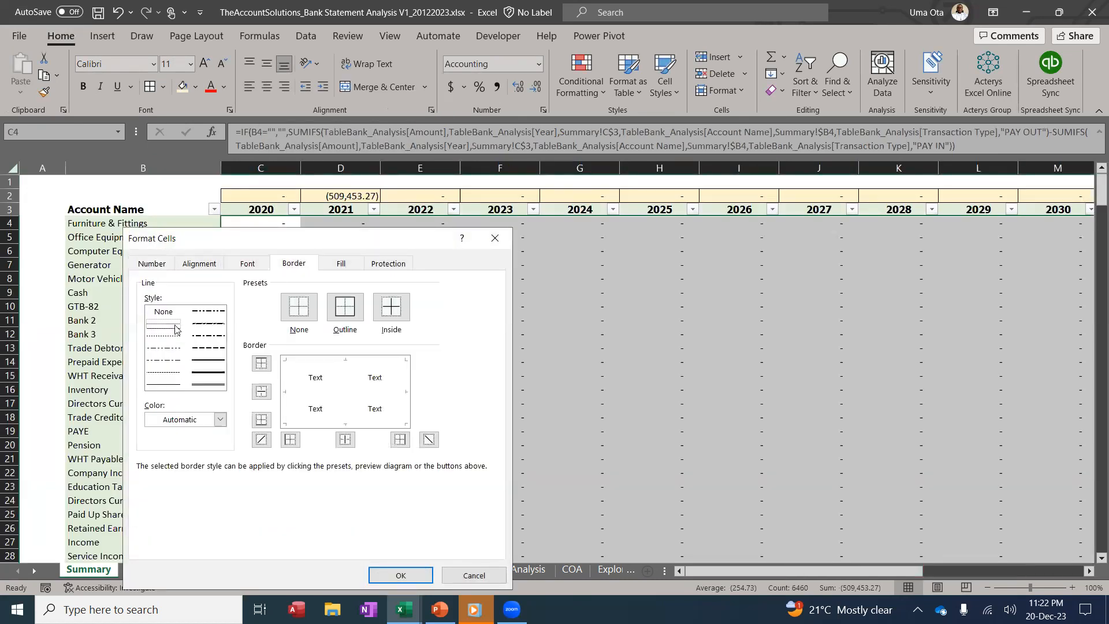
click(297, 362)
click(288, 400)
click(322, 404)
click(332, 392)
click(330, 384)
click(348, 389)
click(406, 388)
click(373, 427)
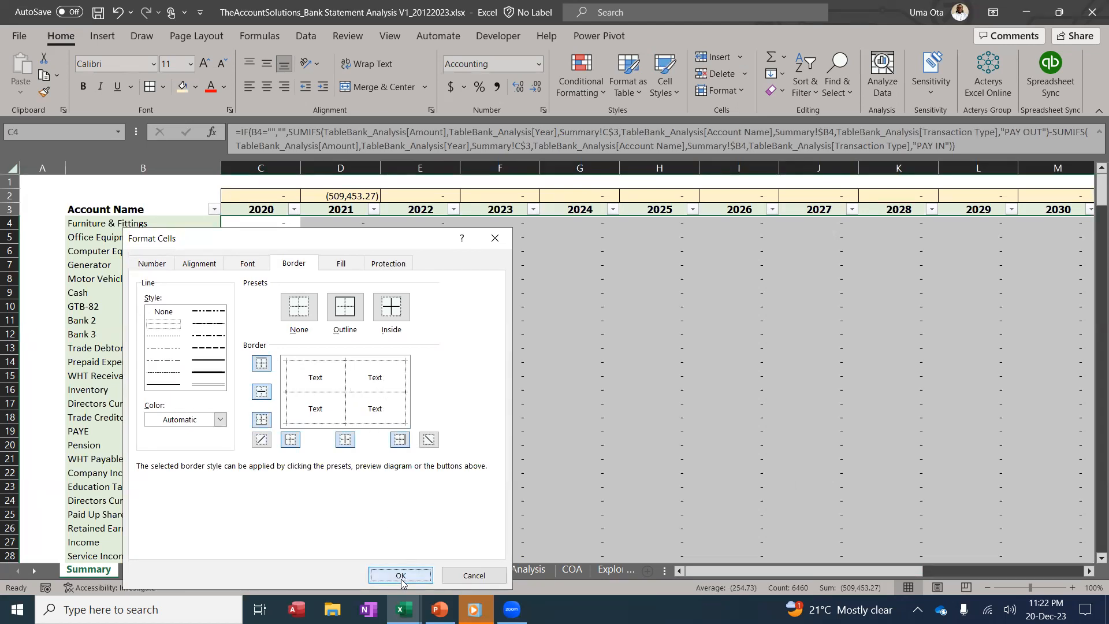
click(401, 574)
drag(388, 441, 386, 431)
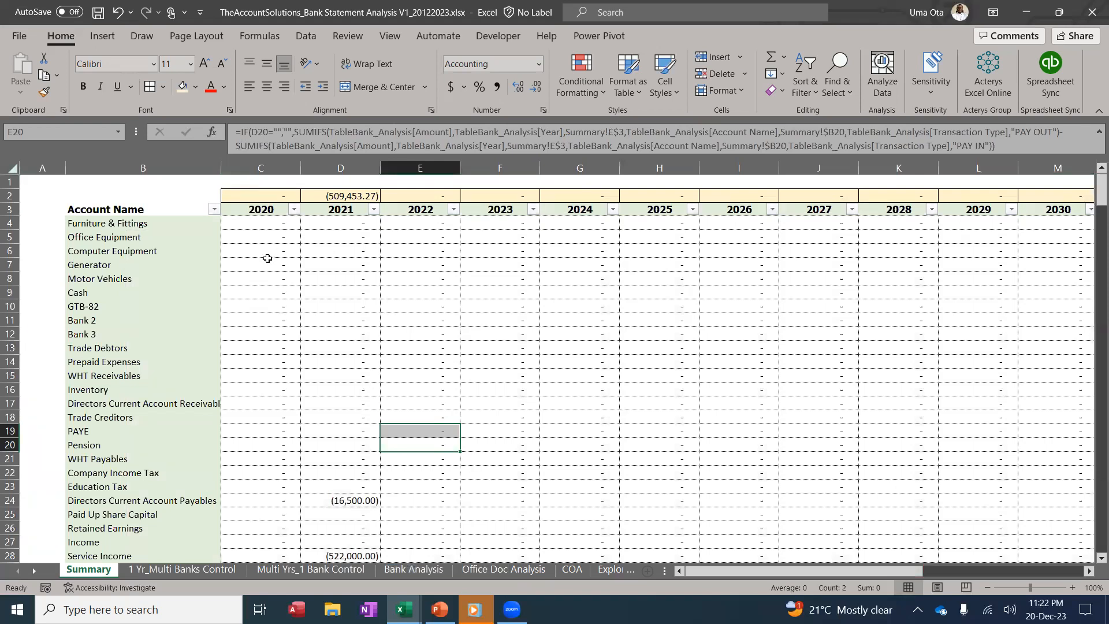
Widen column B to show the full account names and narrow the empty column A
drag(221, 168, 247, 169)
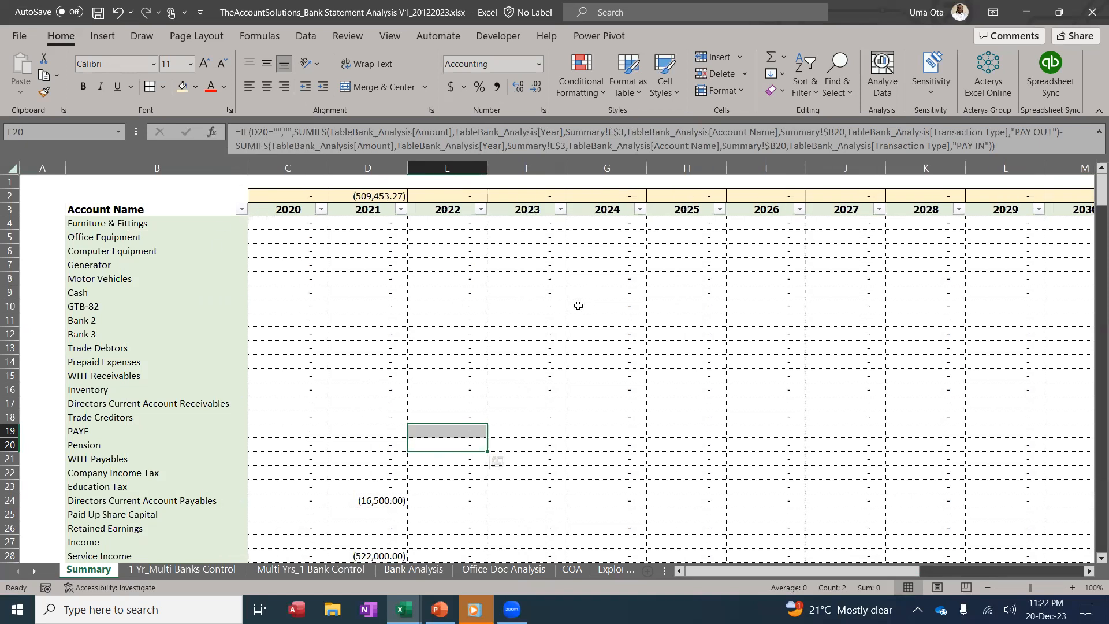
click(563, 323)
drag(68, 166, 34, 167)
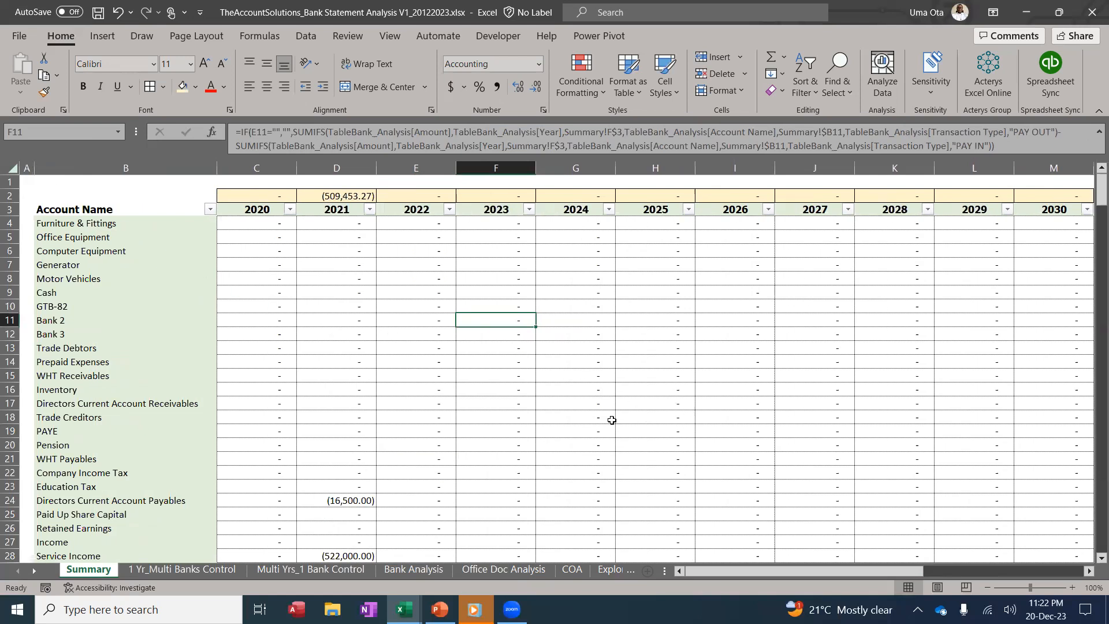
click(566, 336)
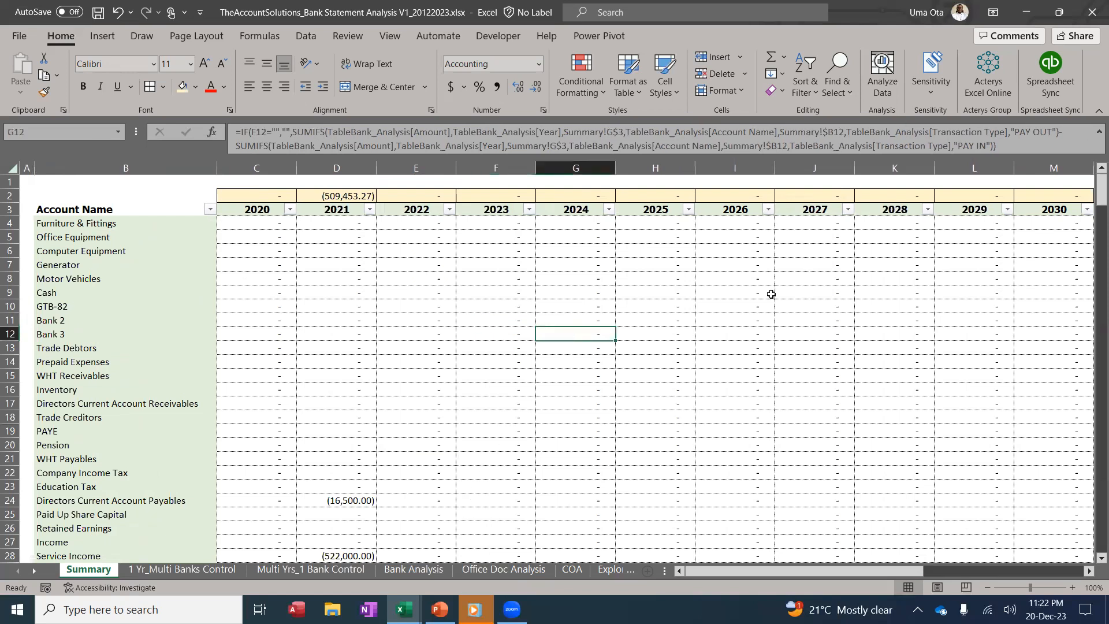
scroll(364, 404, down, 8)
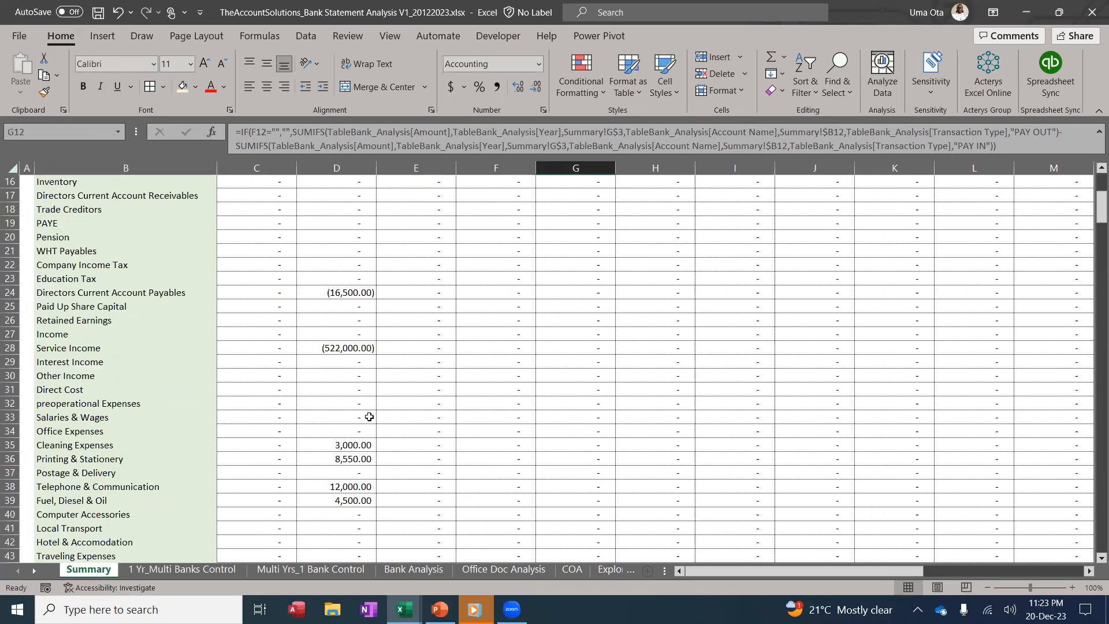
scroll(360, 375, up, 8)
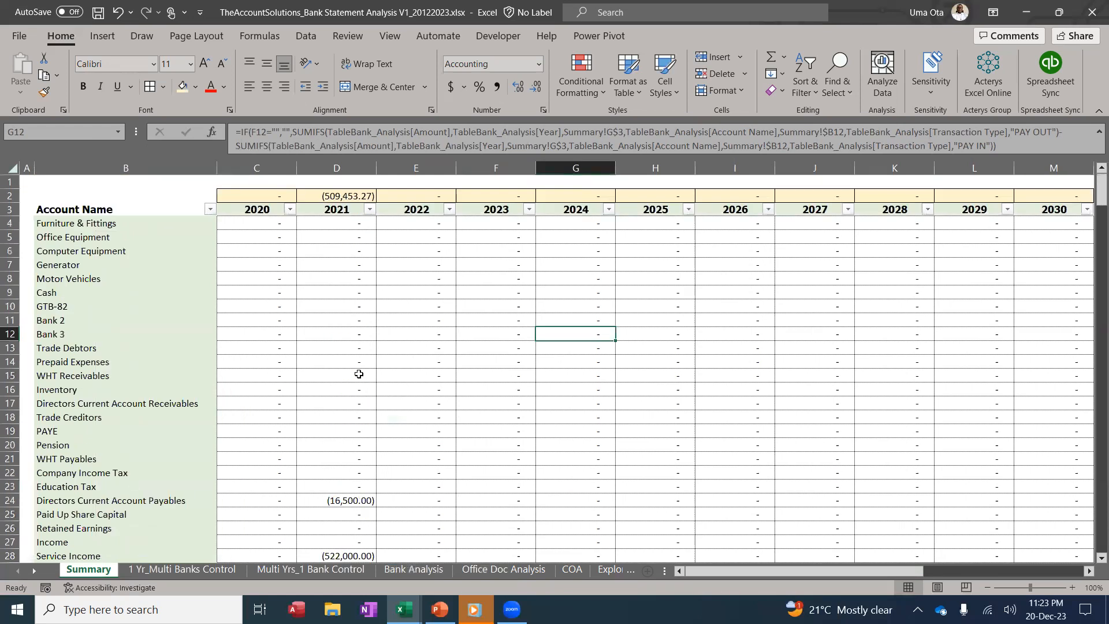
Freeze panes at cell C4 so the header rows above row 4 stay visible
click(240, 228)
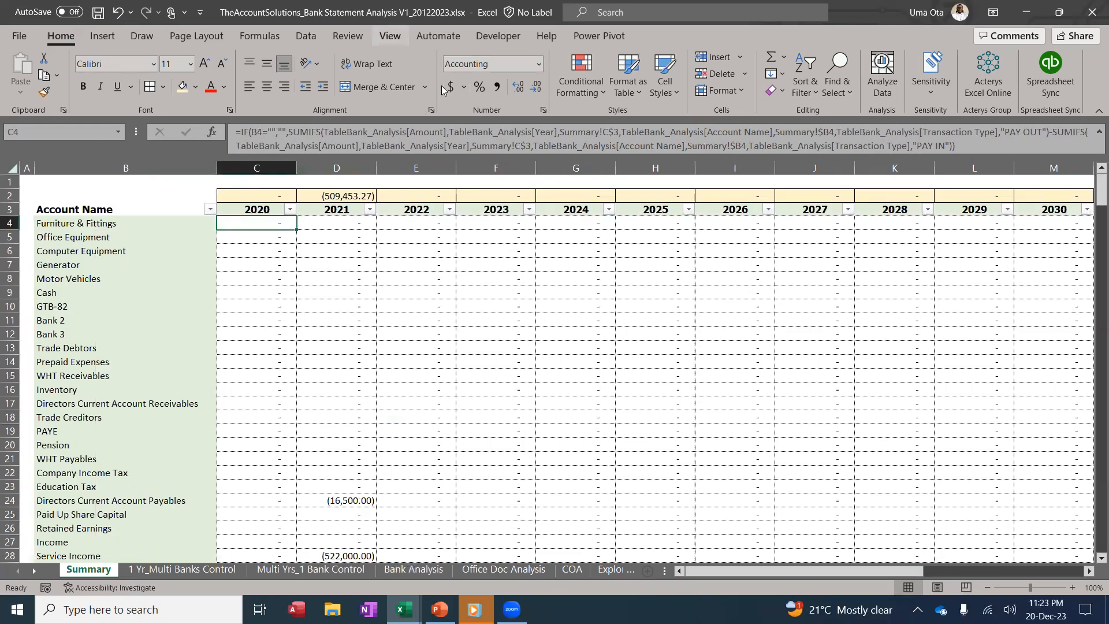
click(390, 36)
click(658, 94)
click(676, 114)
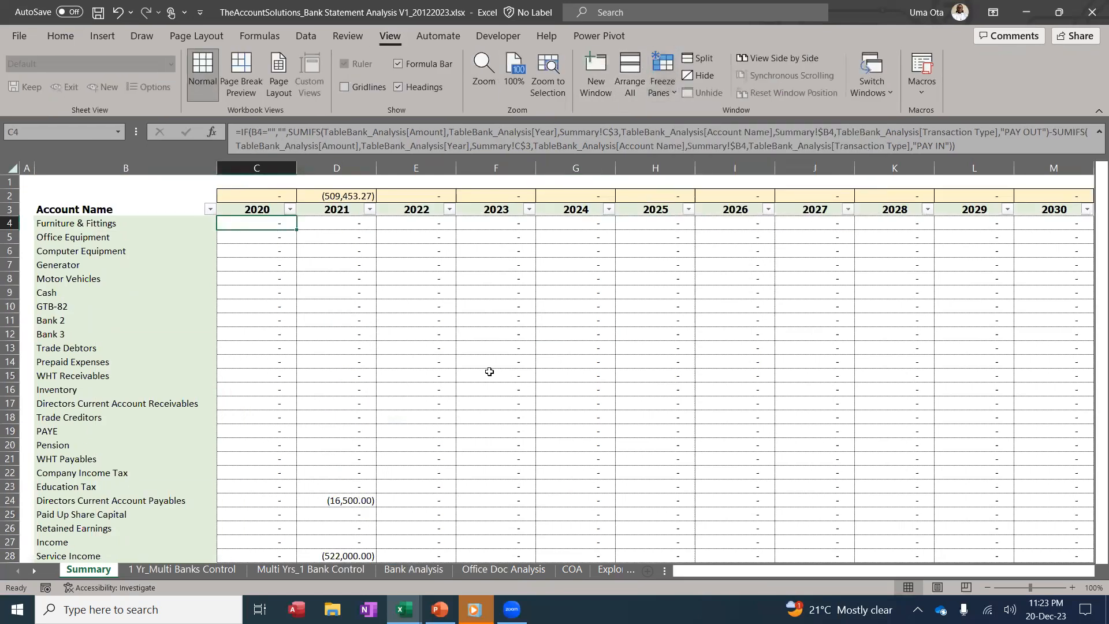
scroll(476, 382, down, 11)
scroll(476, 381, up, 11)
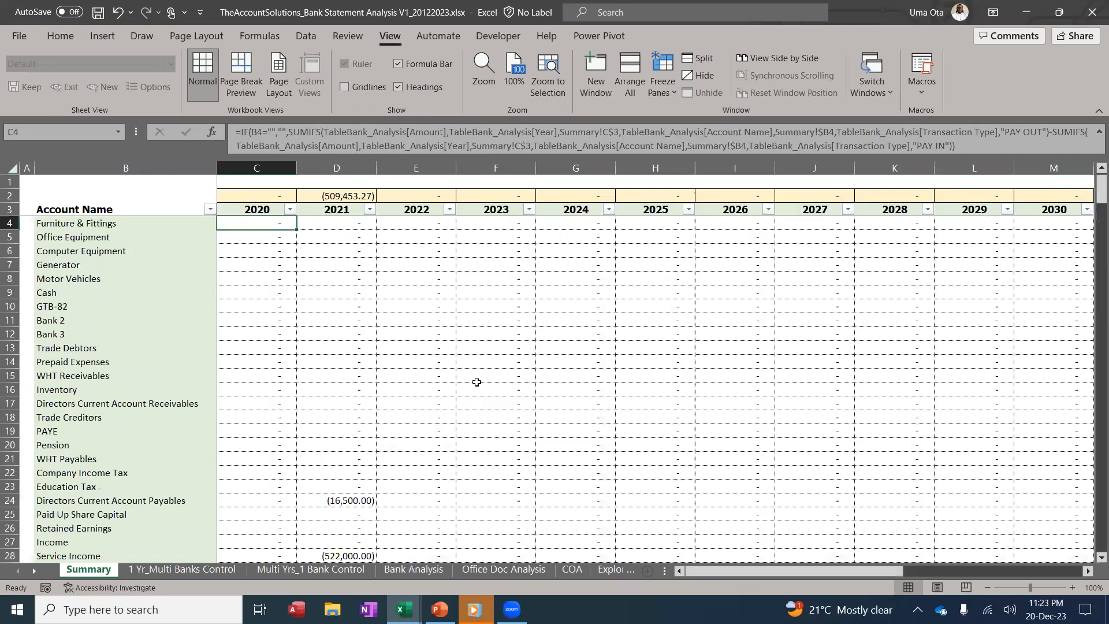
drag(747, 570, 583, 540)
scroll(343, 424, down, 6)
scroll(335, 424, up, 6)
Clear years 2024–2039 (B8:B23) on Multi Yrs_1 Bank Control, then return to Summary
click(224, 569)
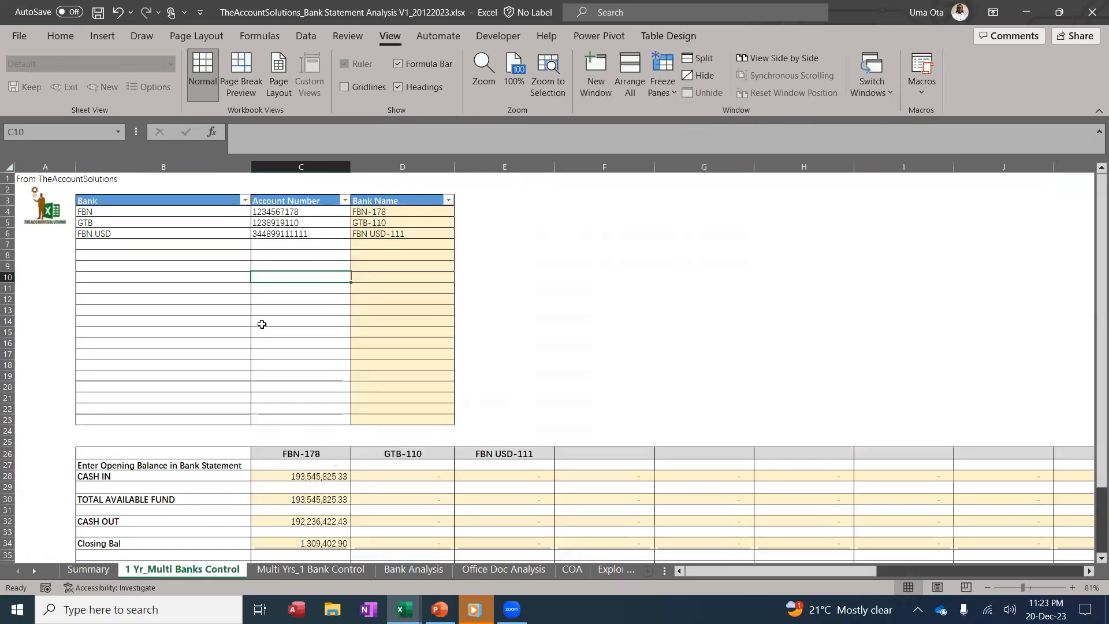
click(270, 570)
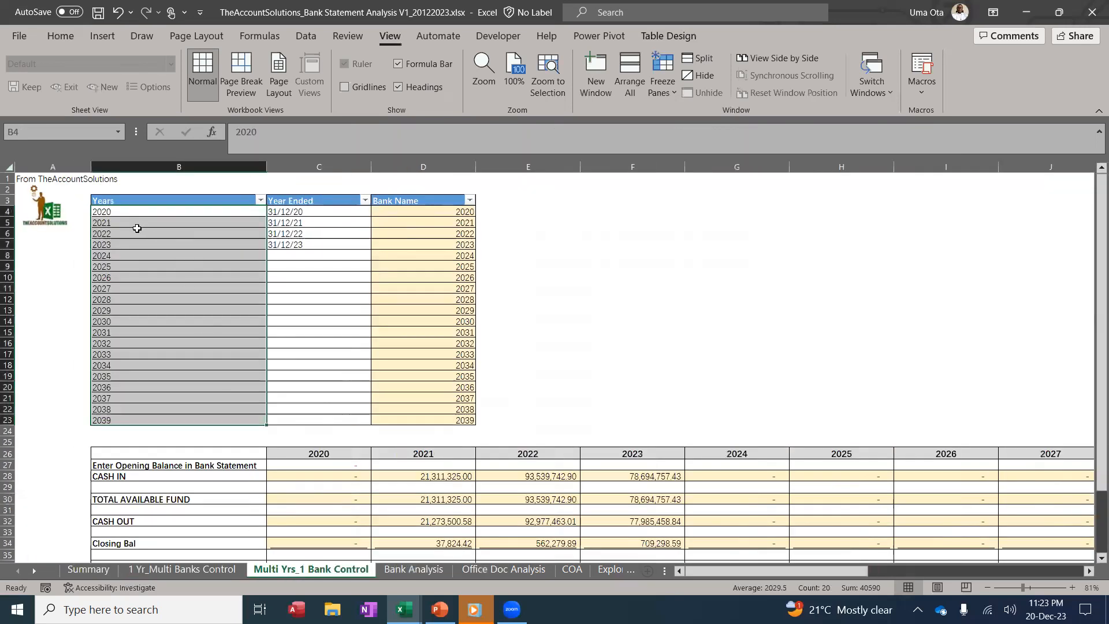
drag(126, 255, 181, 425)
key(Delete)
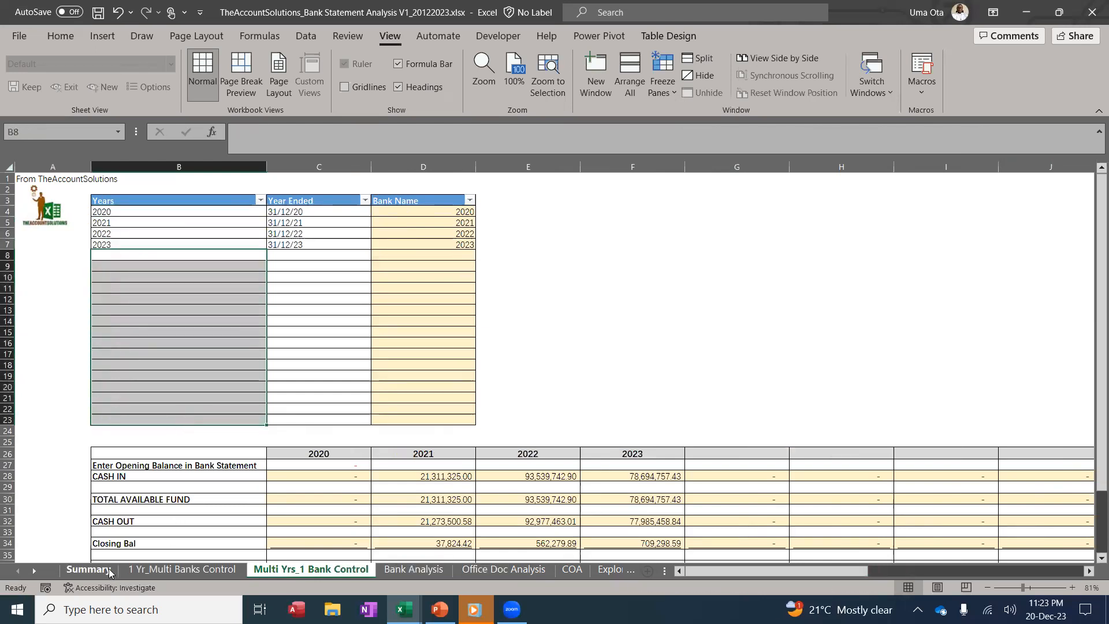
click(88, 570)
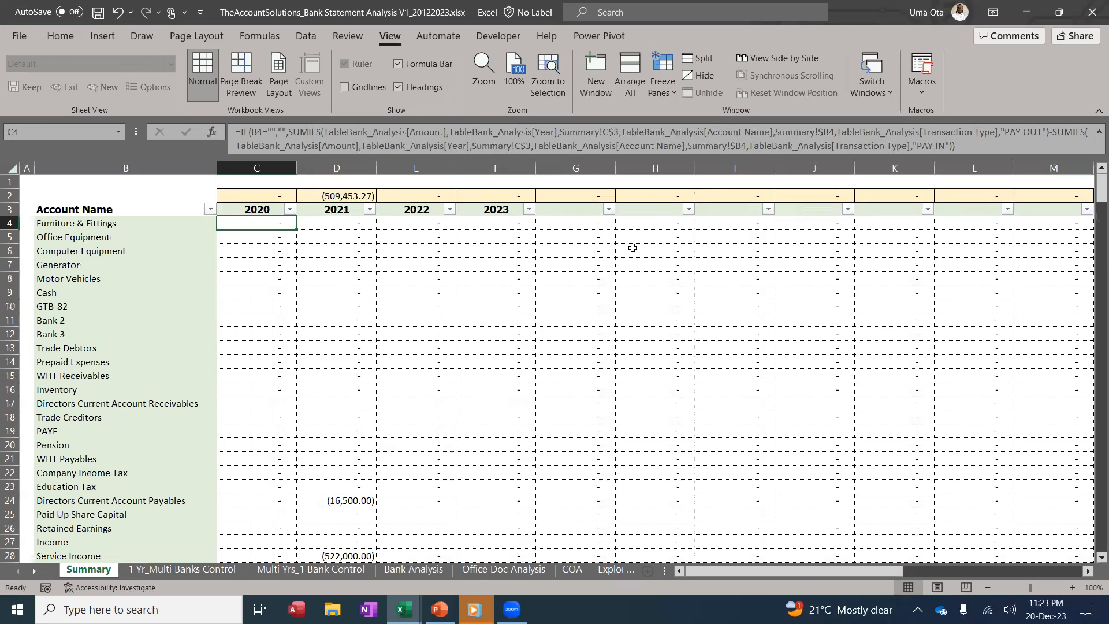
Switch to the PowerPoint slide show and advance to slide 6 with the template download link
scroll(508, 318, down, 20)
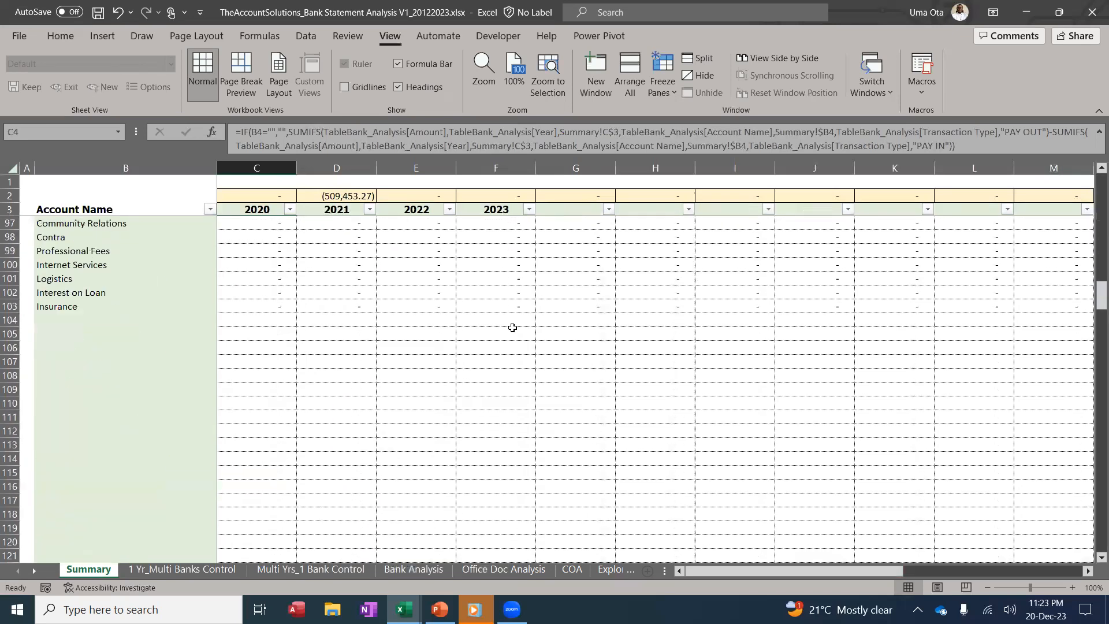
scroll(517, 333, up, 20)
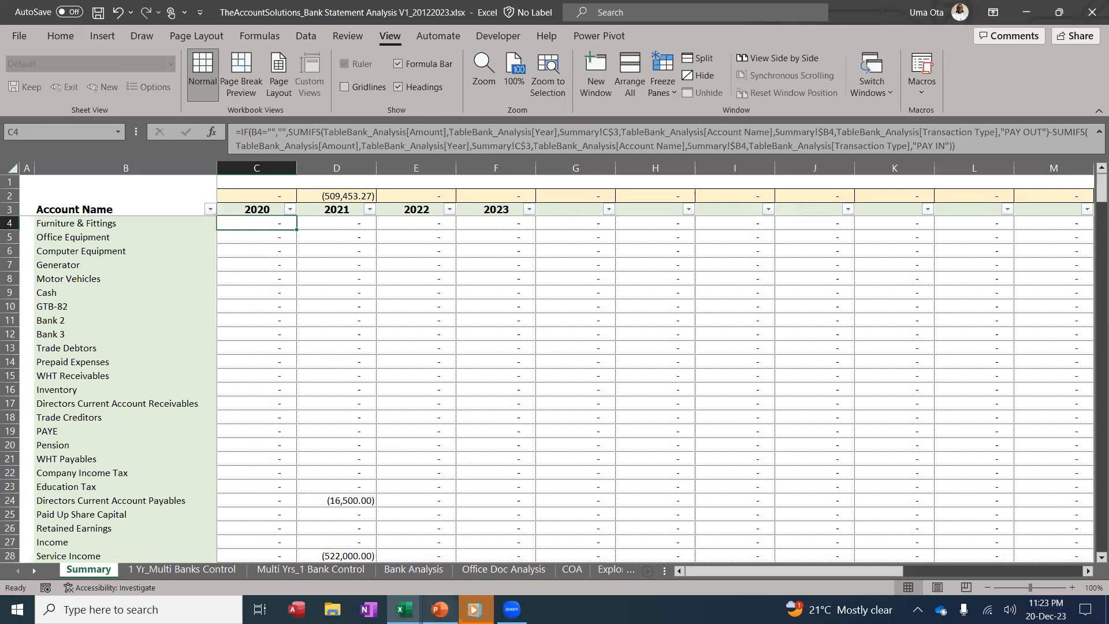
click(440, 609)
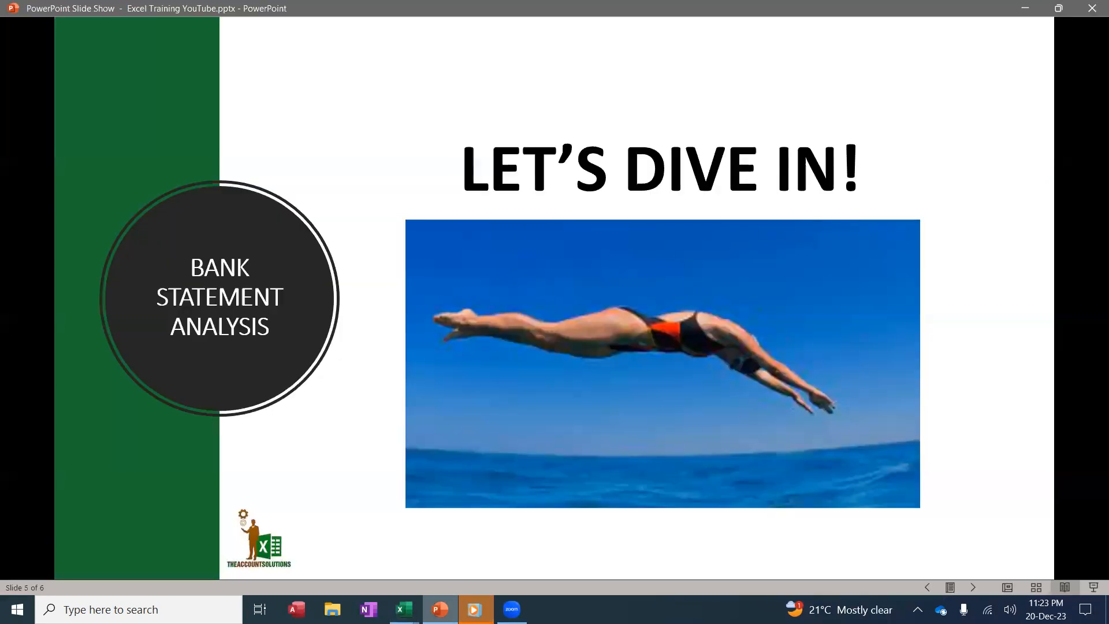
click(584, 400)
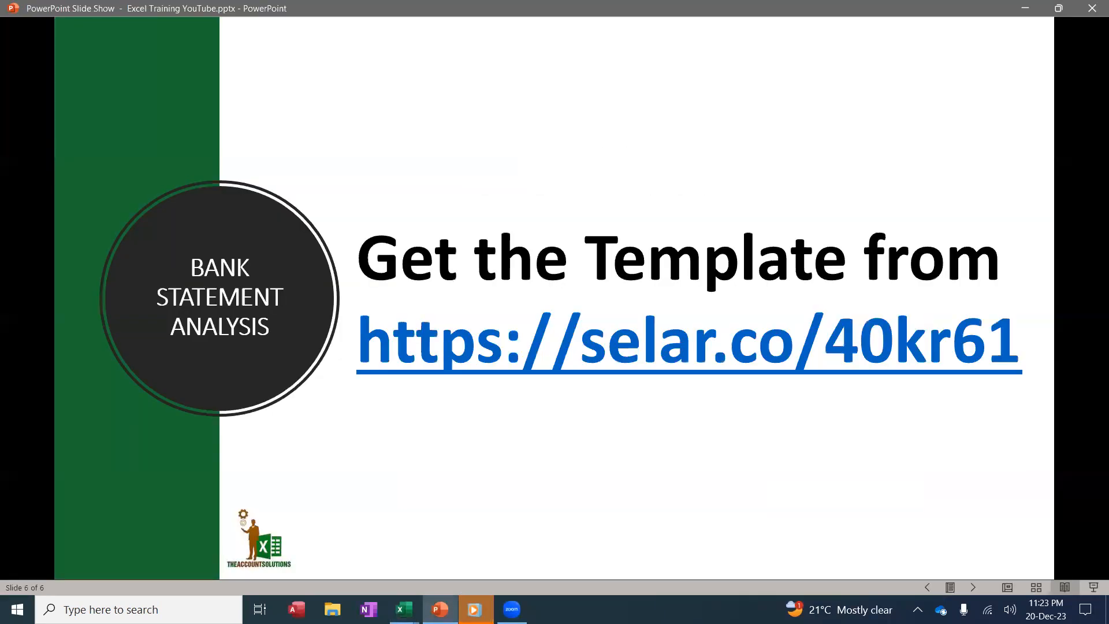